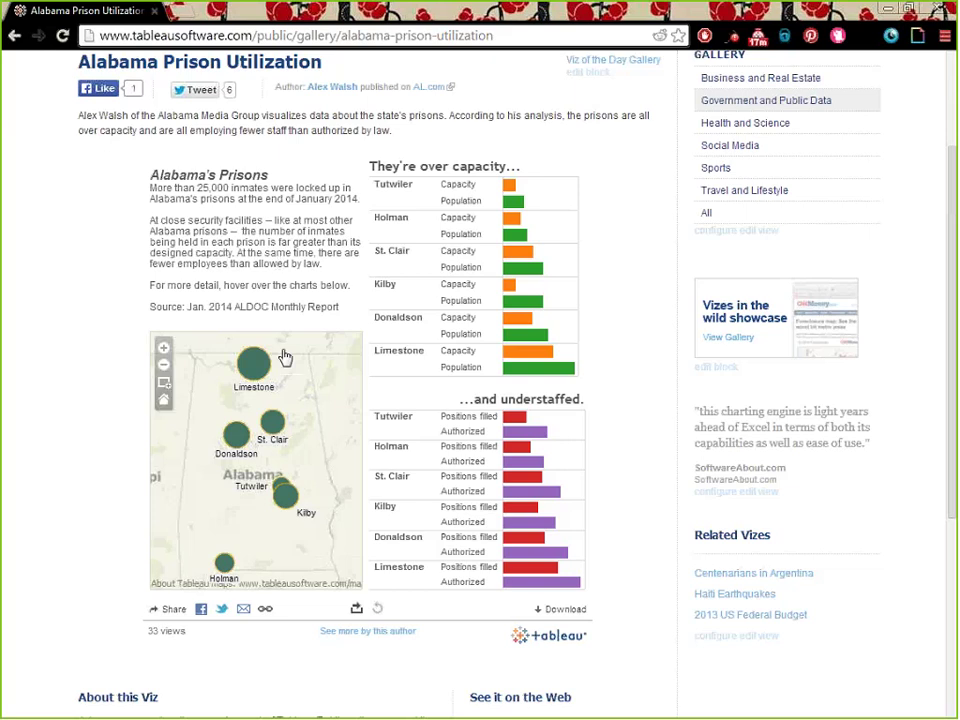
Select the Limestone prison circle on the map and bring up the viz's share link.
left_click(255, 362)
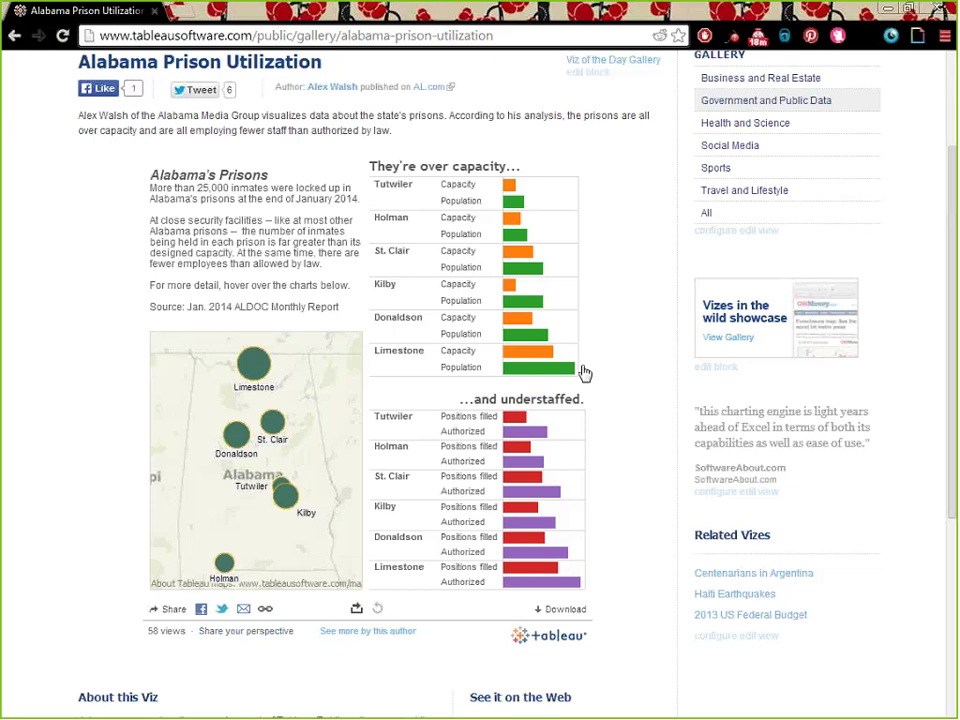
mouse_move(507, 427)
left_click(174, 610)
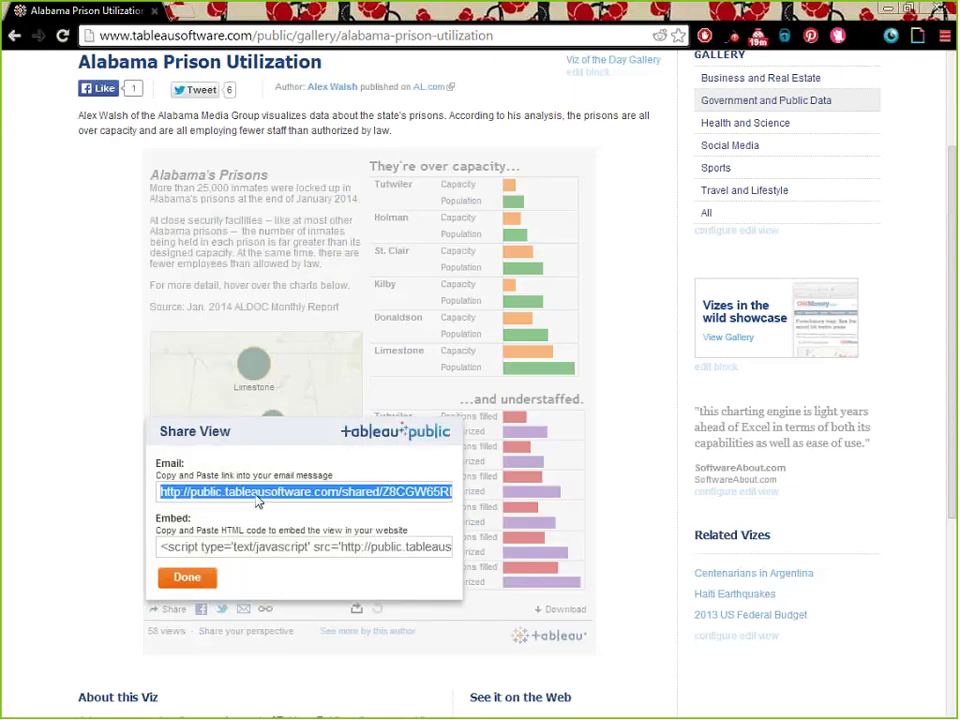
Load the shared Alabama prison viz link in a new browser tab, then return to the original page.
left_click(182, 14)
type("http://public.tableausoftware.com/shared/Z8CGW65RD?:display_count=yes")
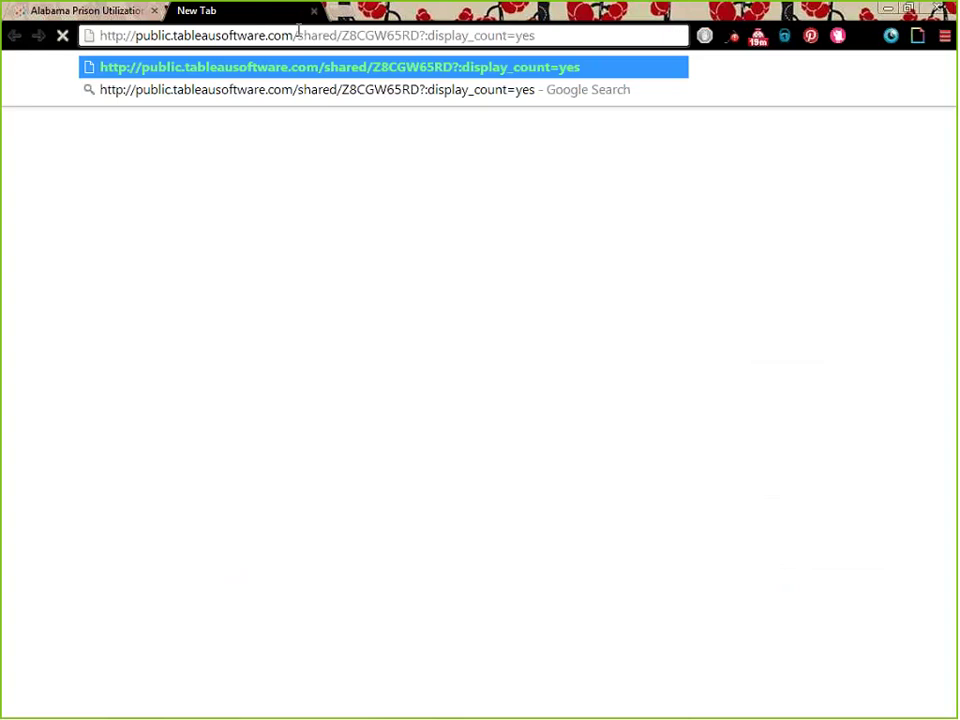
key("Return")
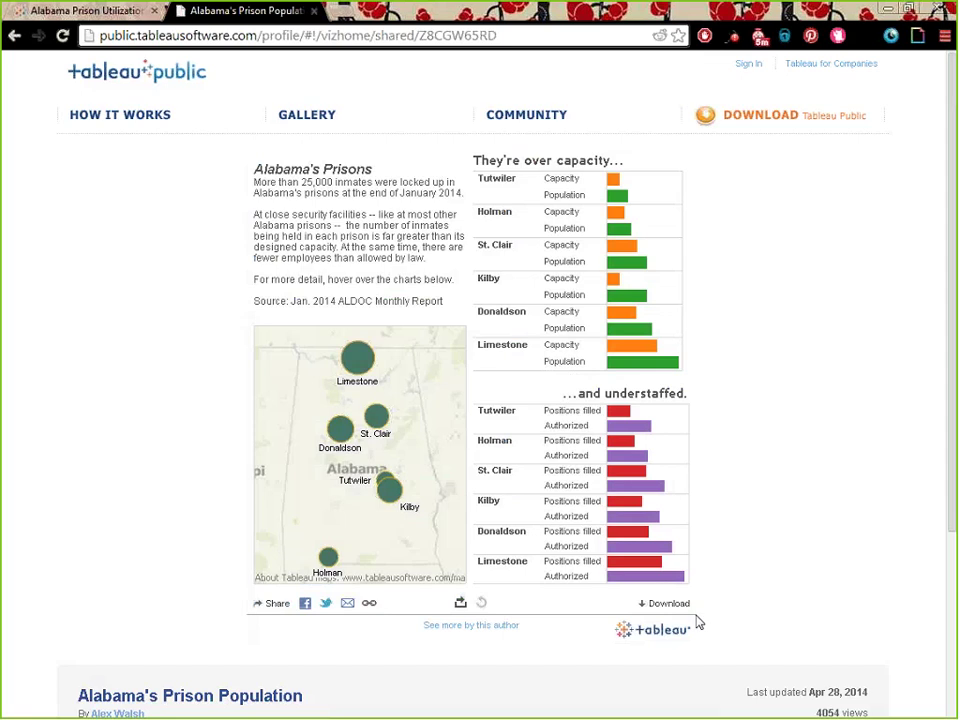
scroll(739, 626, "down", 3)
scroll(739, 626, "up", 3)
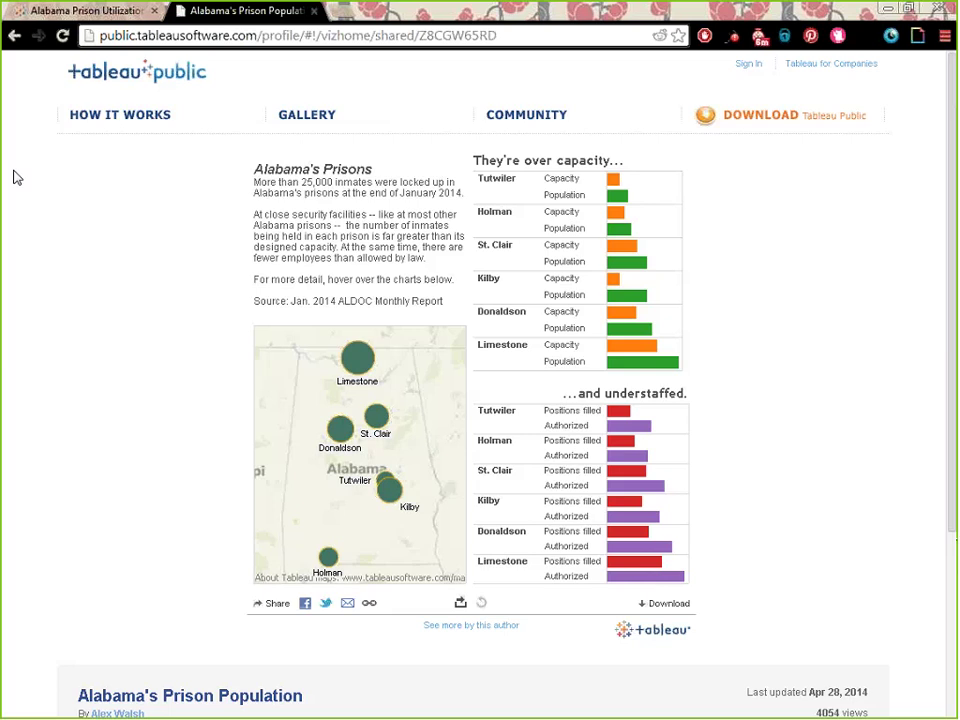
left_click(120, 12)
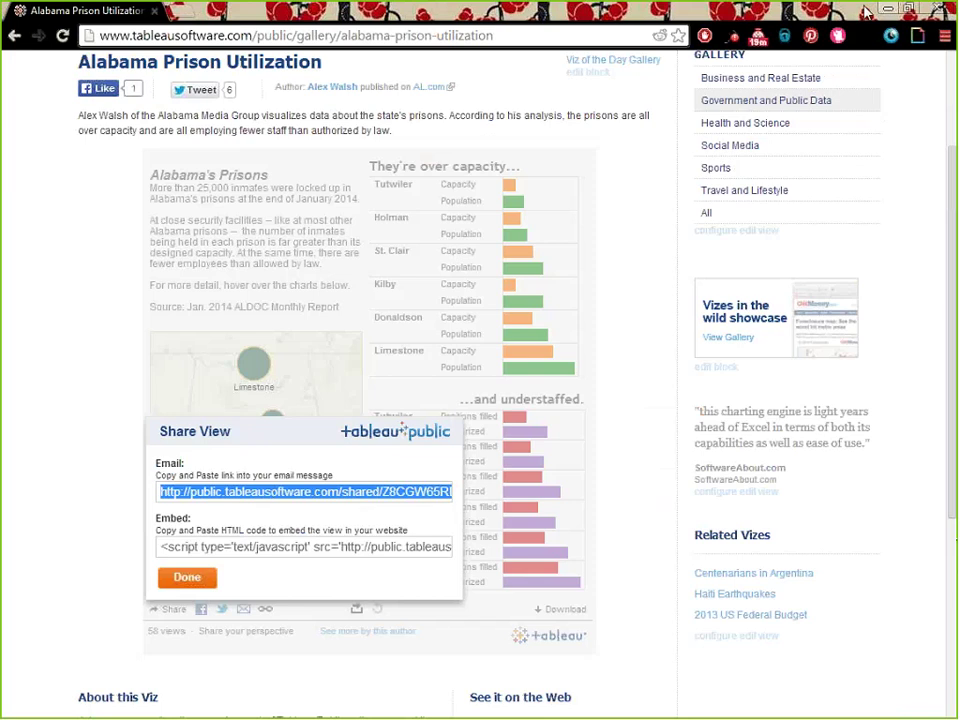
Move the browser window over the title slide and bring the Cats vs. Dogs viz page forward.
left_click_drag(520, 8, 567, 33)
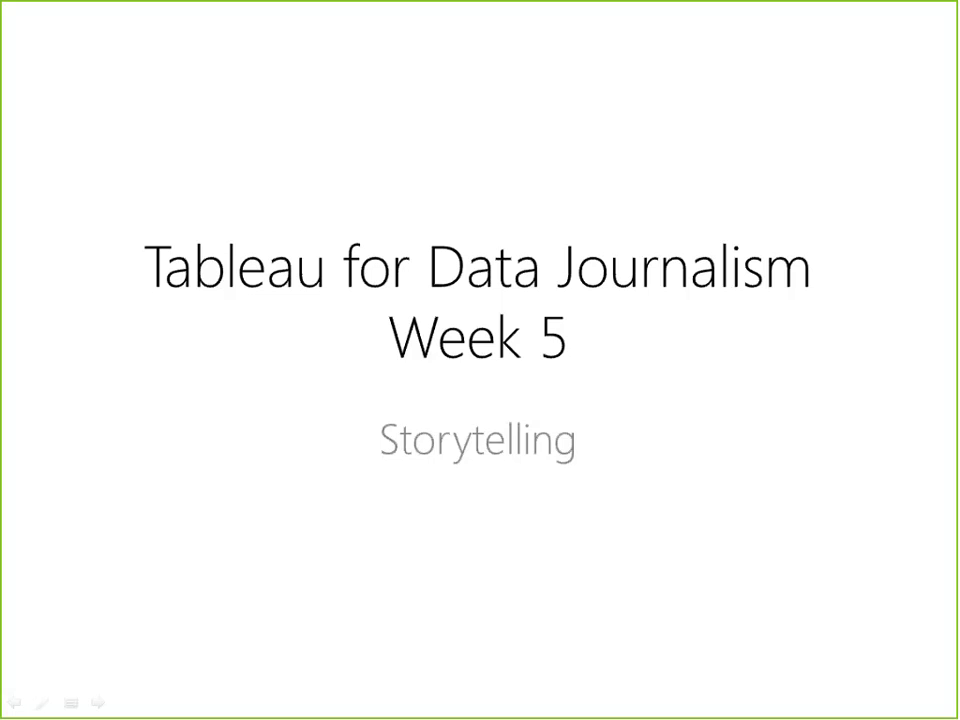
left_click_drag(84, 131, 396, 99)
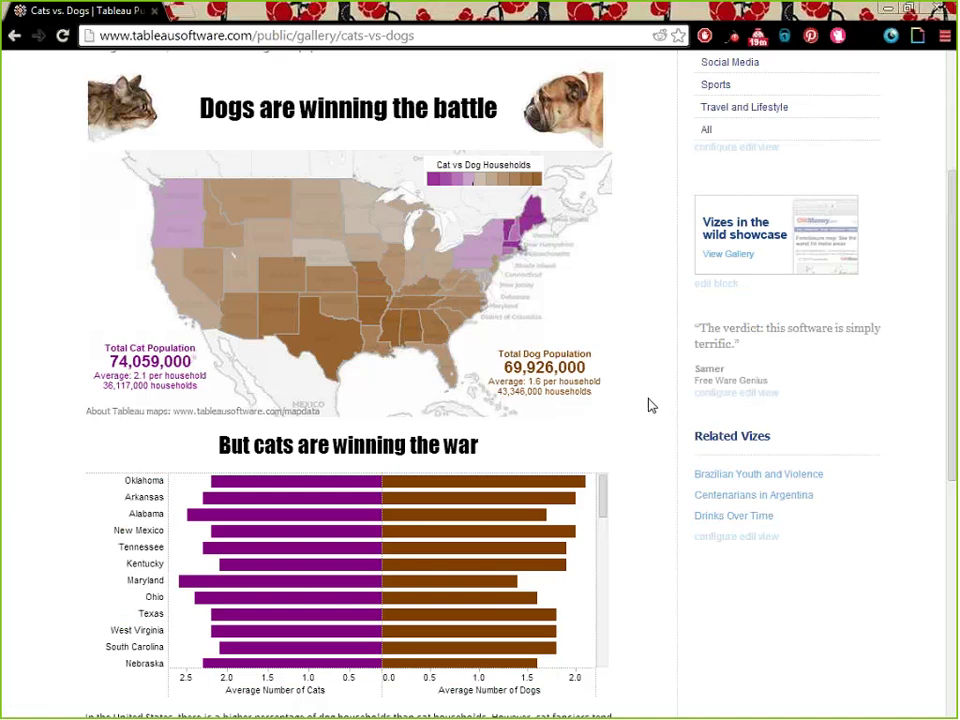
Scroll through the Cats vs. Dogs bar chart and the rest of its gallery page.
scroll(649, 403, "down", 1)
scroll(653, 403, "up", 1)
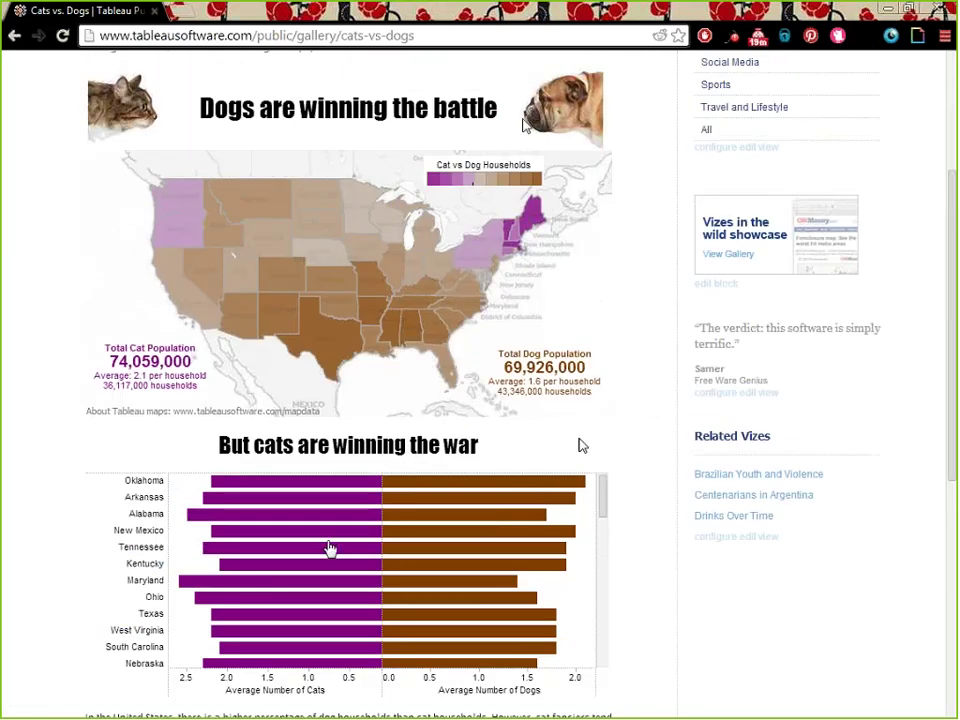
scroll(330, 548, "down", 2)
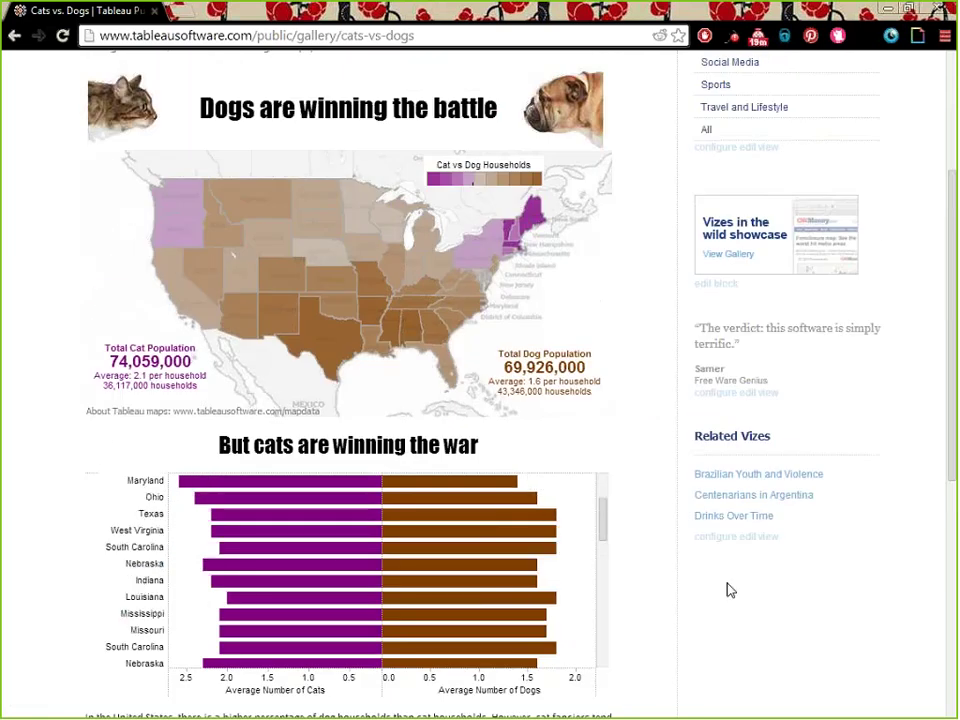
scroll(730, 590, "down", 2)
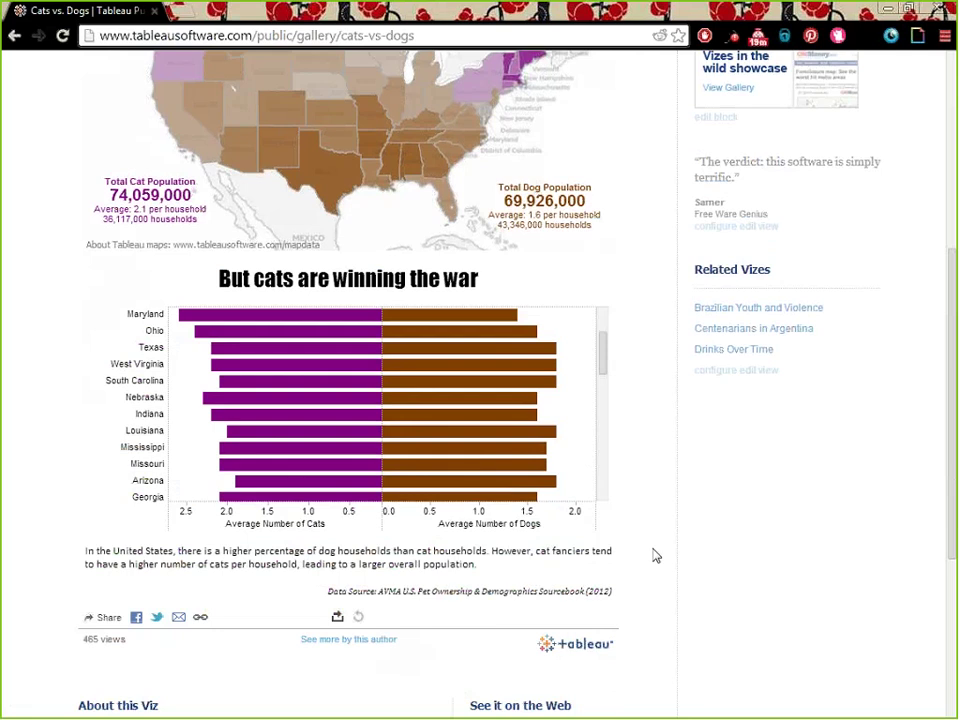
scroll(490, 270, "up", 2)
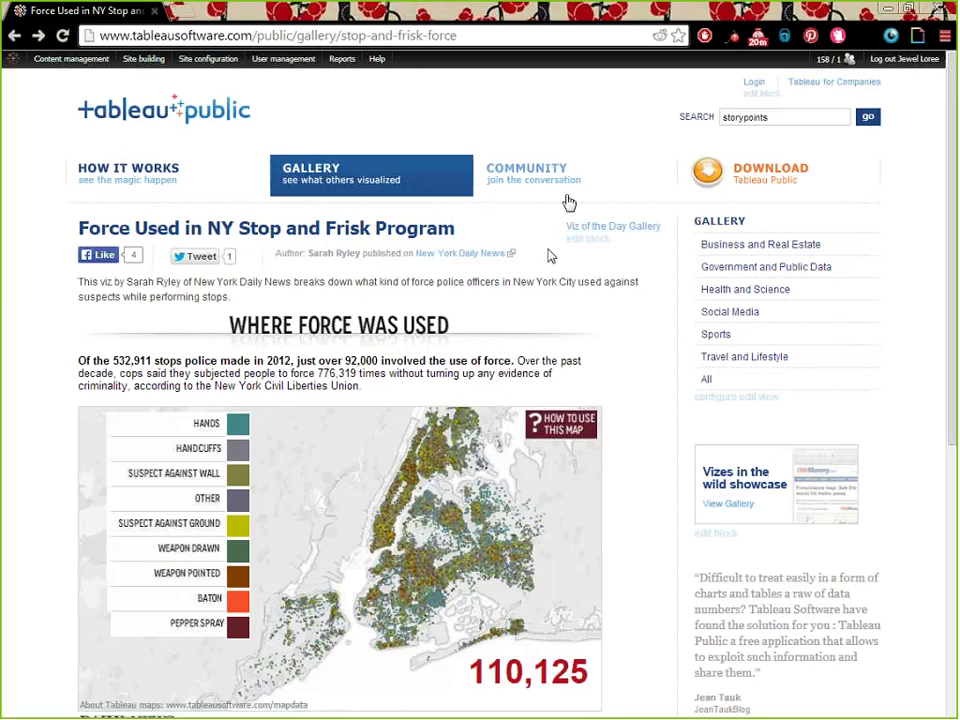
Filter the stop-and-frisk map by Hands, Handcuffs, Wall, Other, Ground, then Weapon Drawn.
scroll(563, 204, "down", 1)
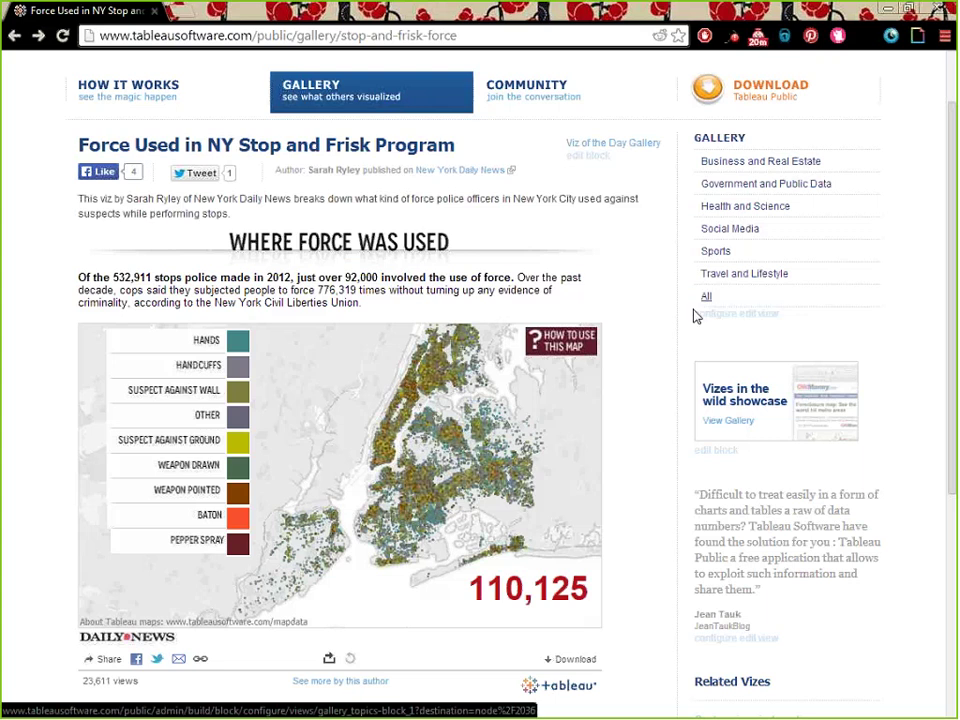
left_click(237, 343)
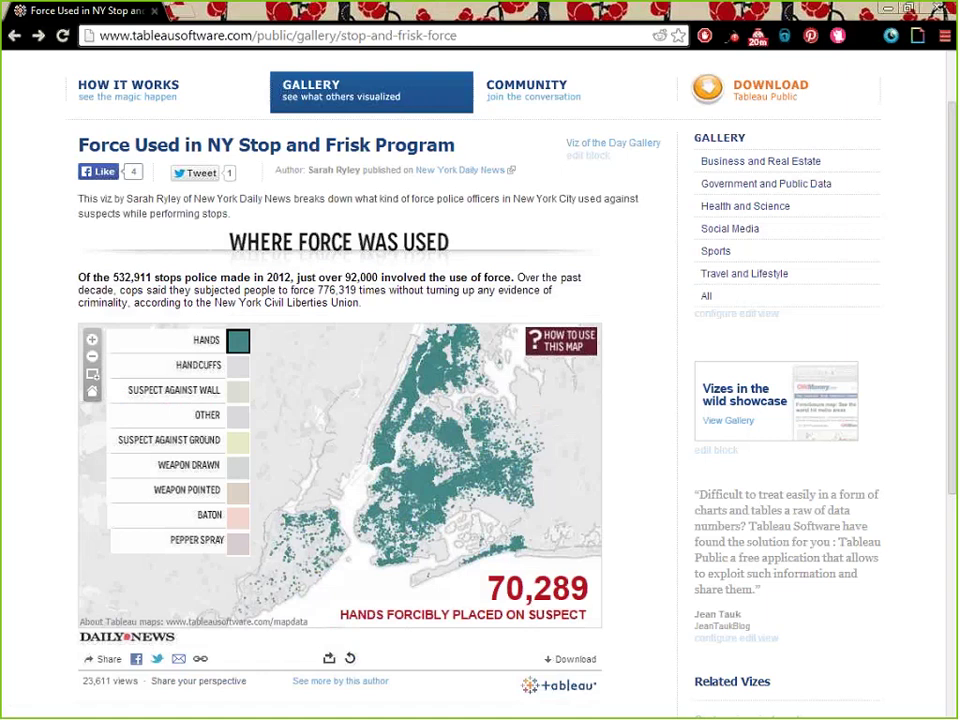
left_click(238, 365)
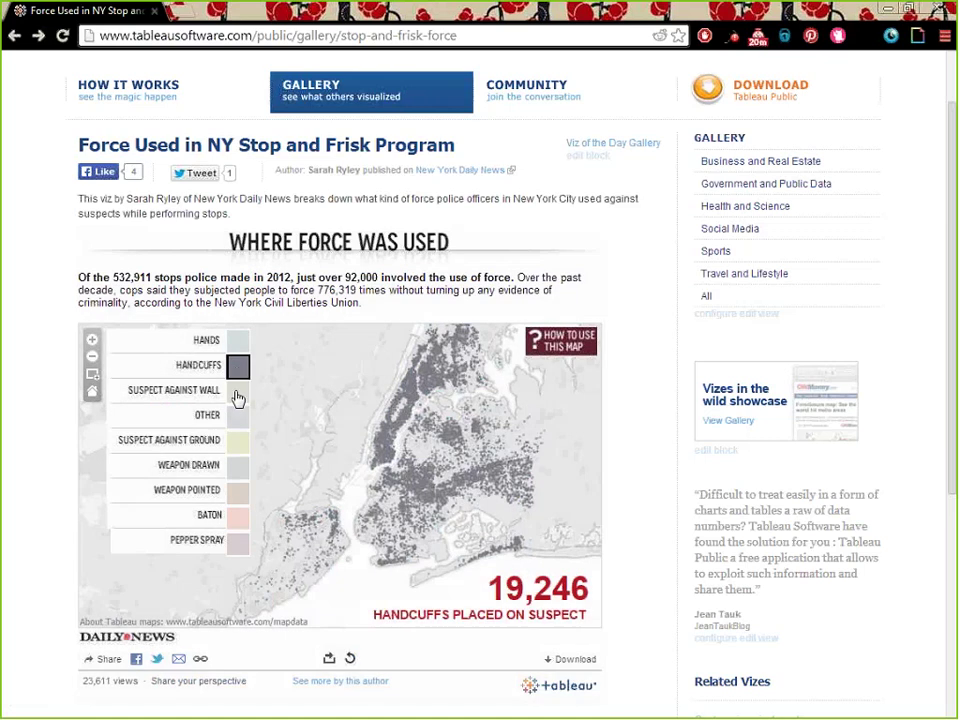
left_click(238, 390)
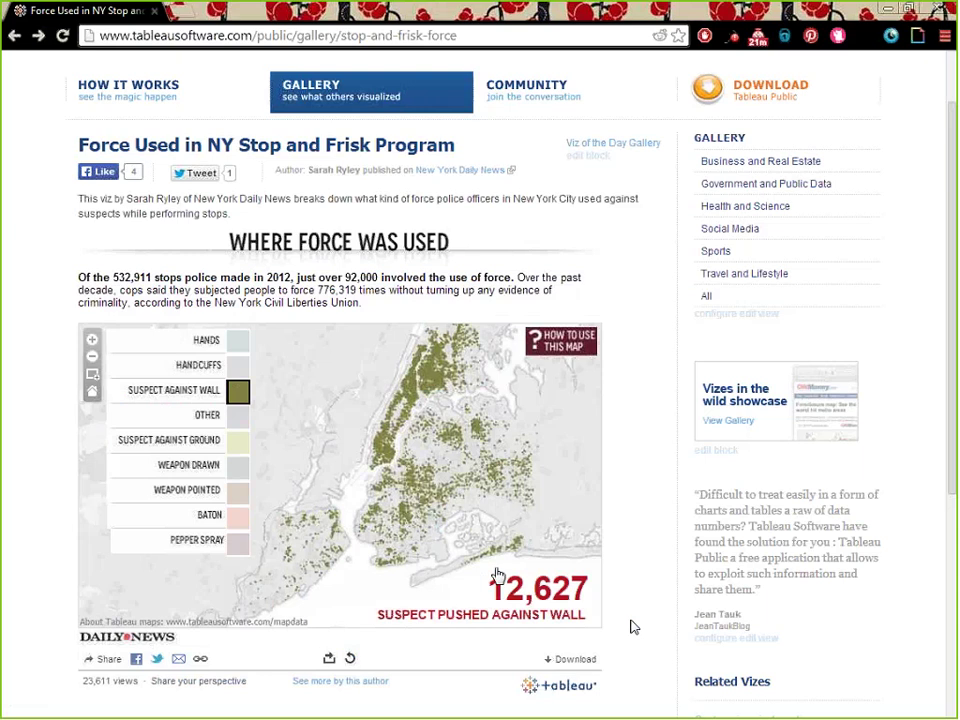
left_click(238, 415)
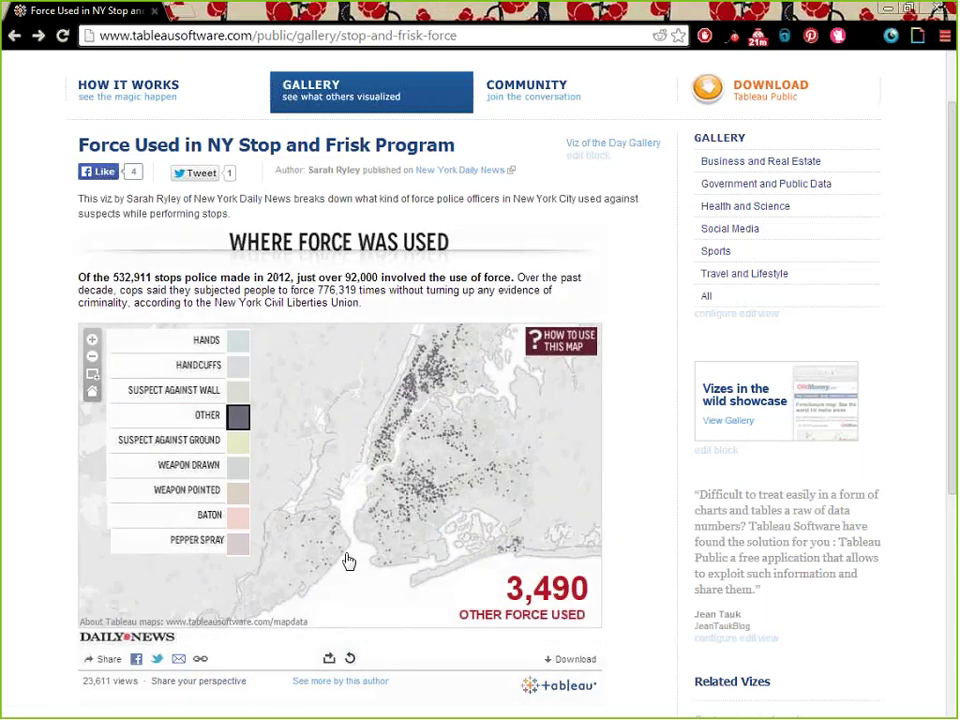
left_click(238, 442)
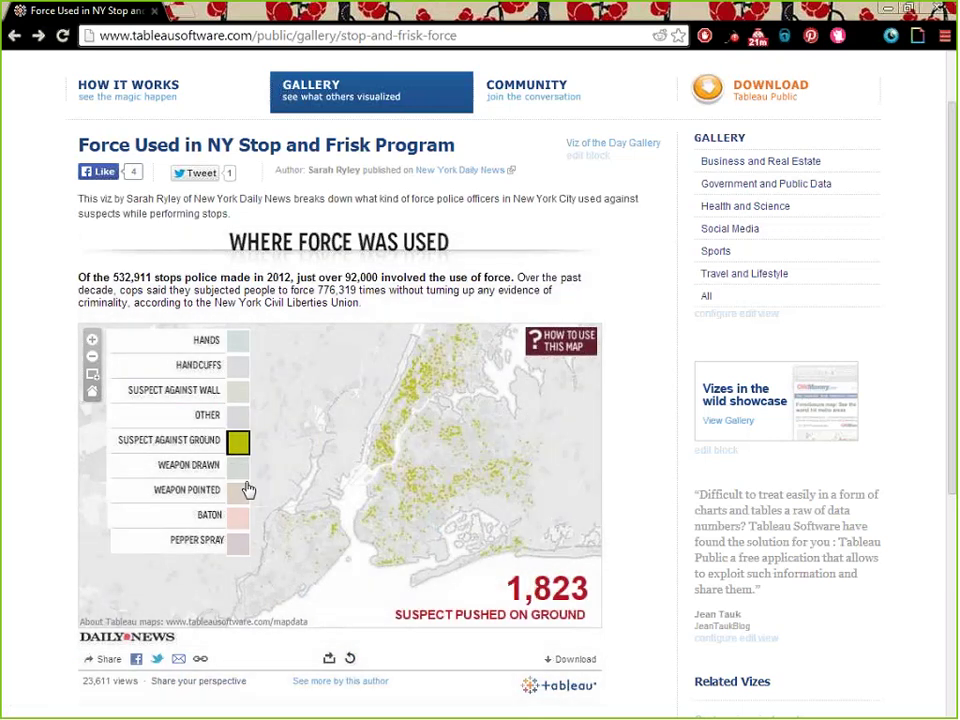
left_click(240, 473)
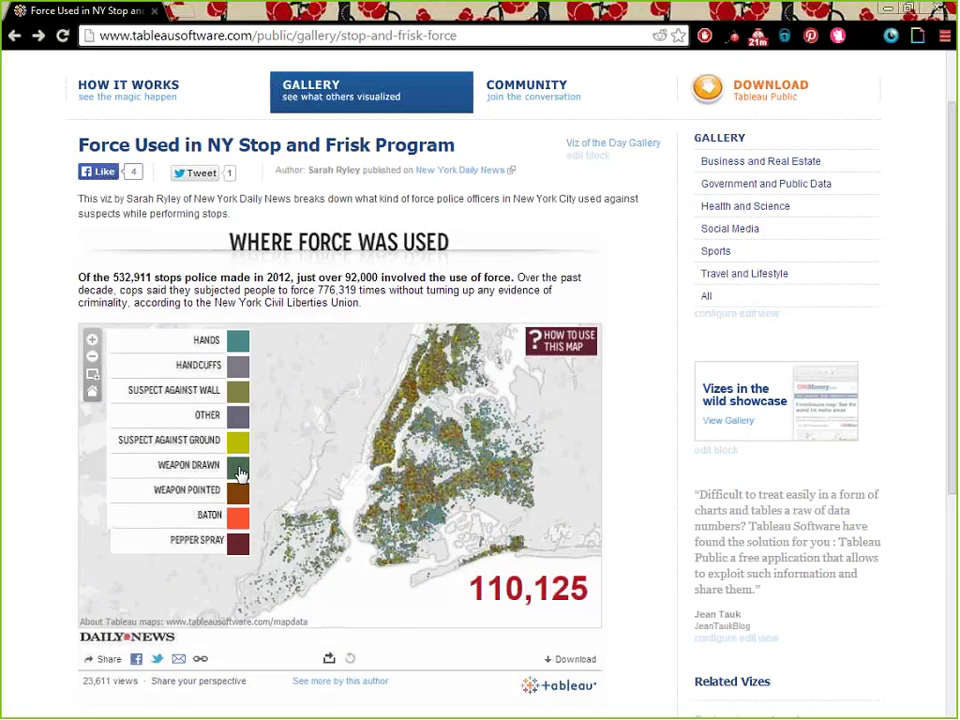
left_click(240, 470)
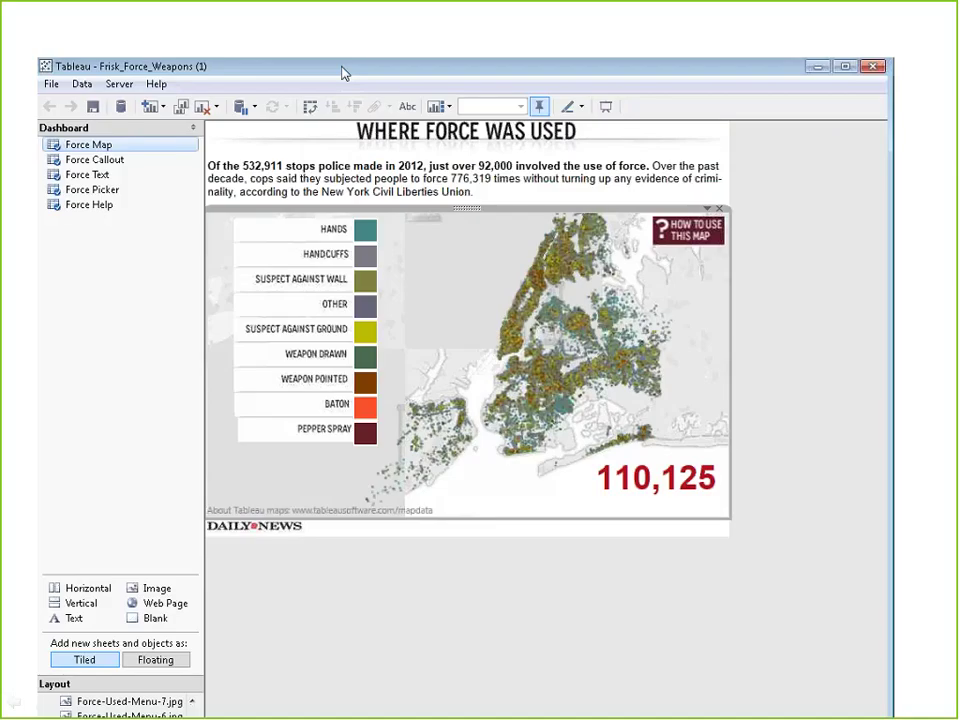
Maximize Tableau and inspect the Force Map, 110,125 Force Callout, Force Text and Force Picker zones.
double_click(341, 73)
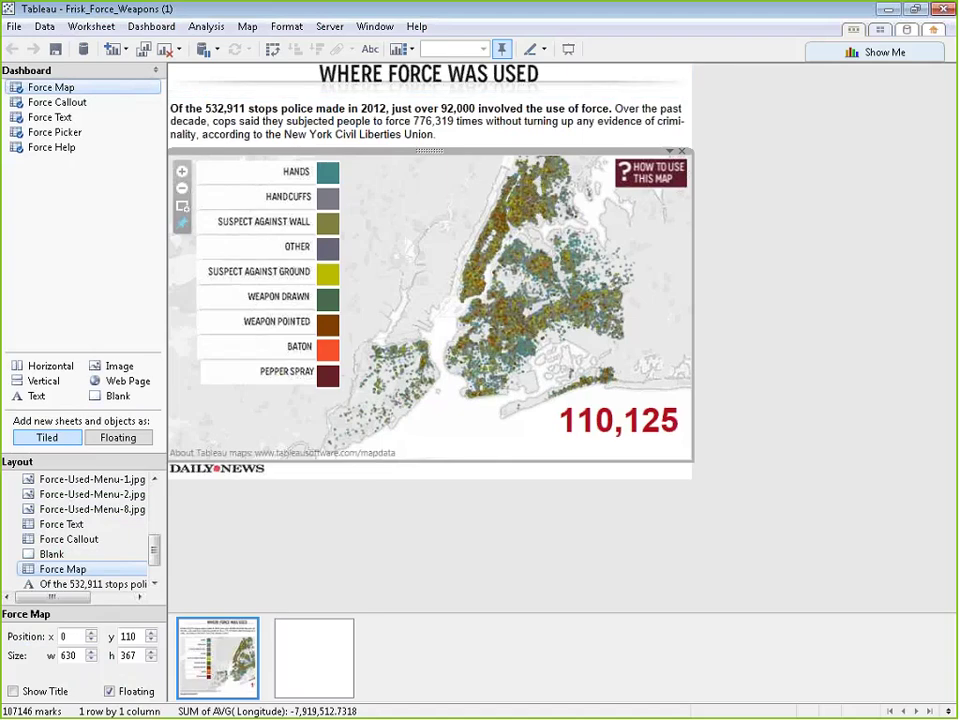
left_click(816, 536)
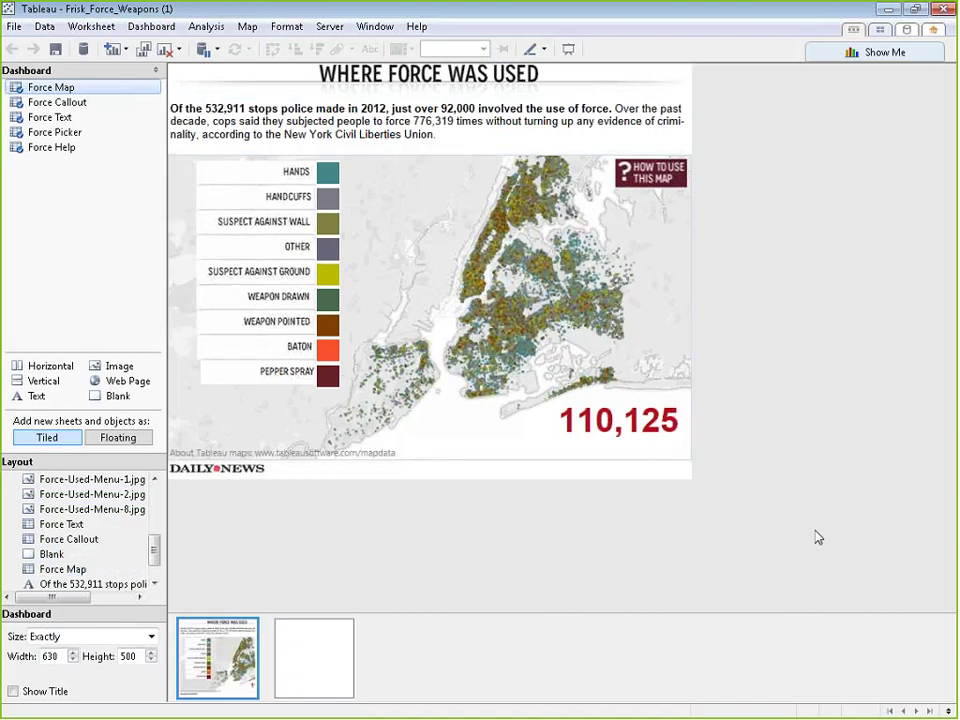
left_click(62, 87)
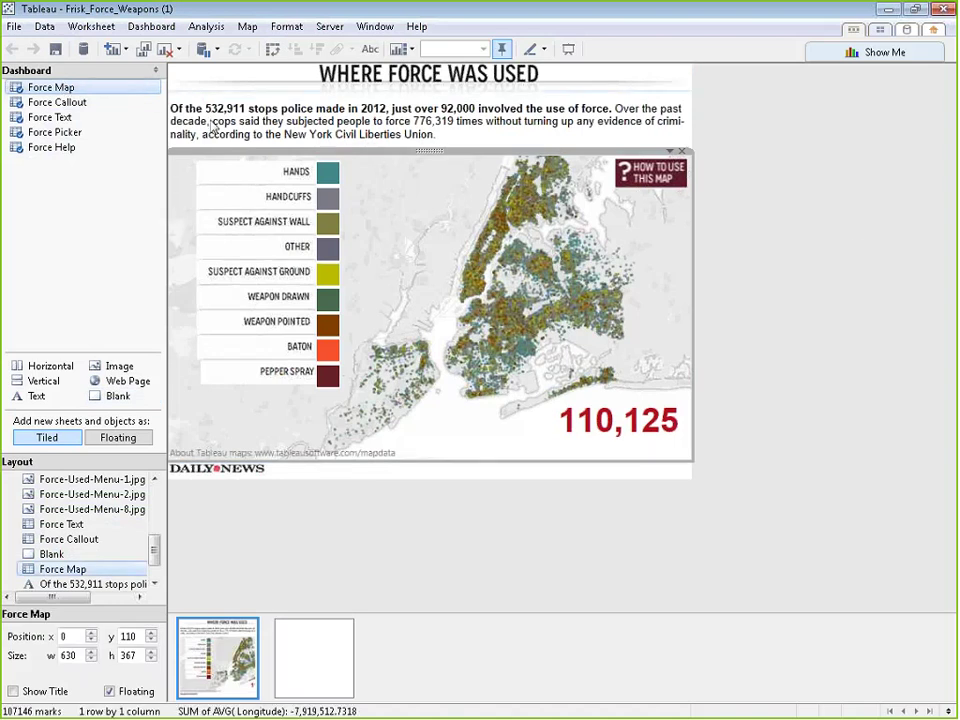
left_click(96, 103)
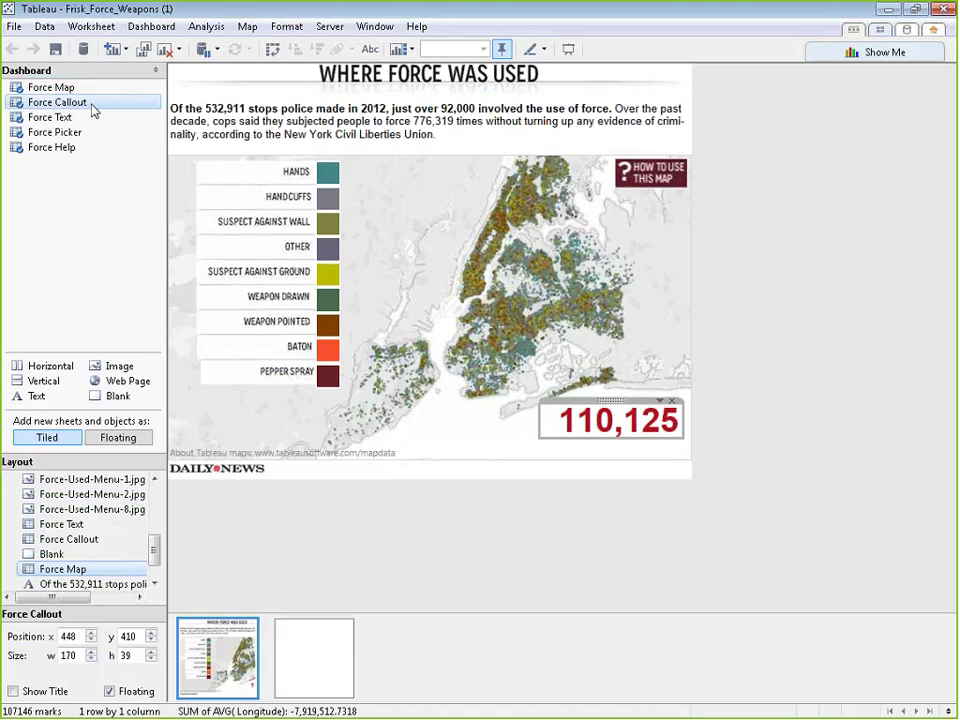
left_click(602, 428)
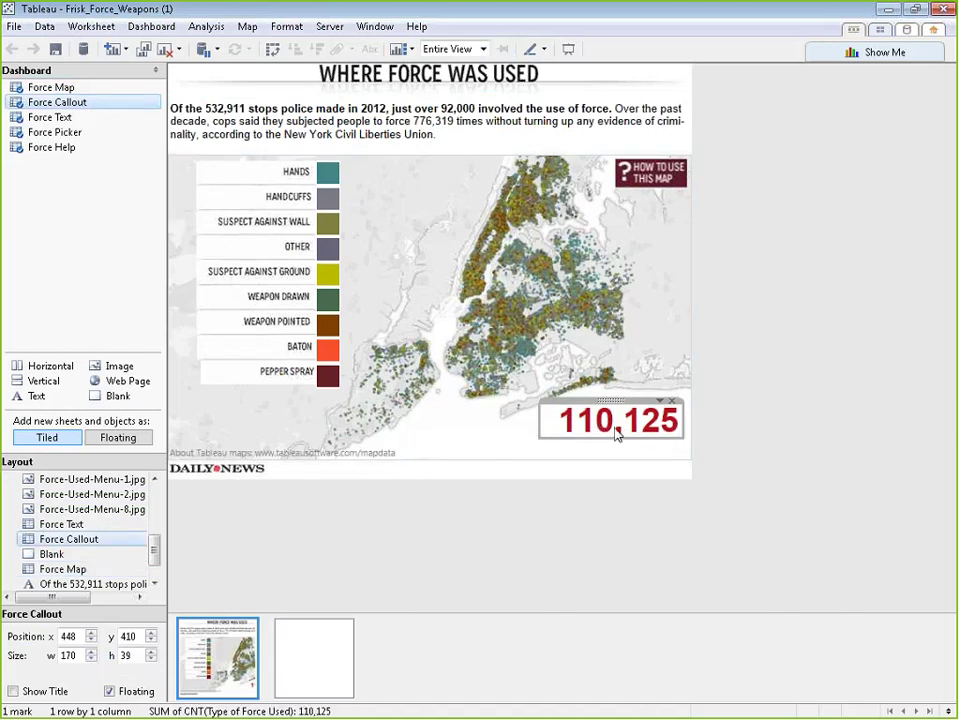
left_click(86, 118)
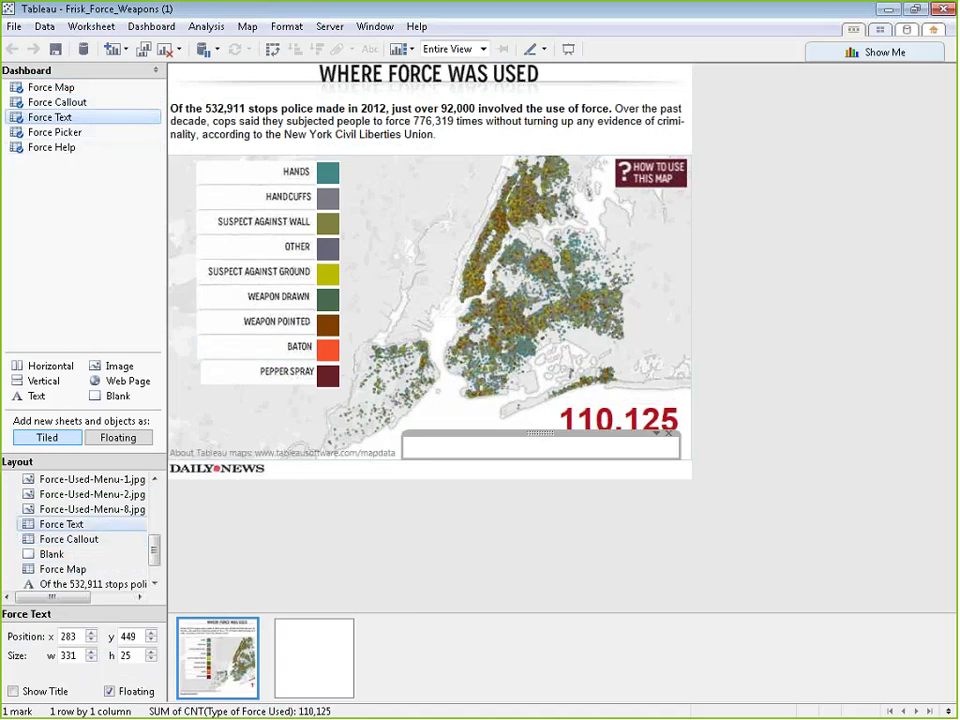
left_click(330, 176)
Filter the map by Hands, Handcuffs, Suspect Against Wall, Other, then Suspect Against Ground.
left_click(330, 176)
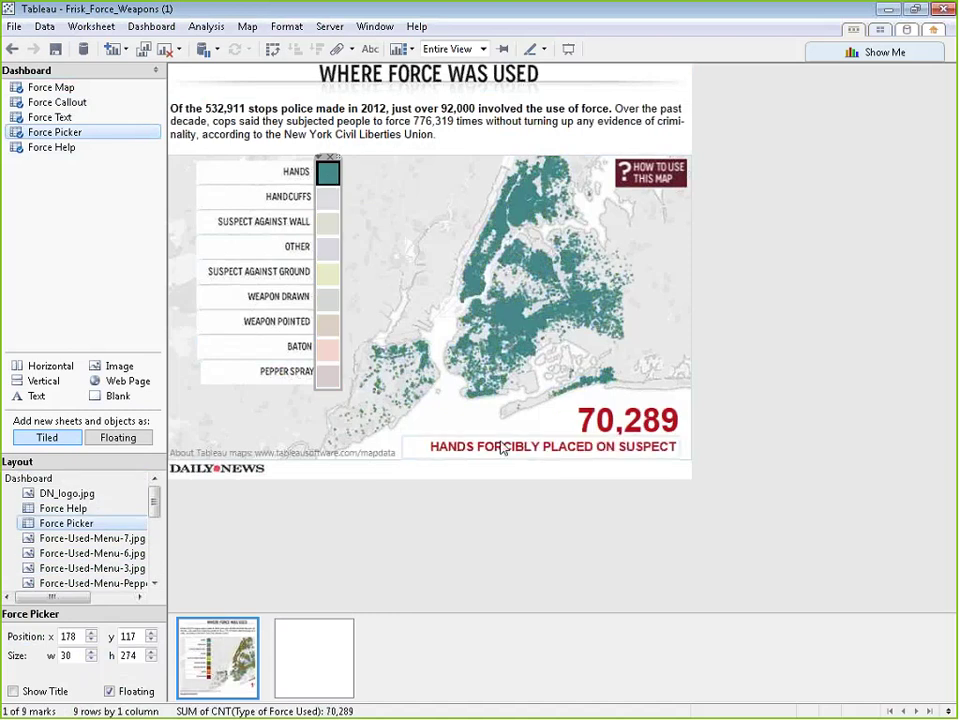
left_click(66, 118)
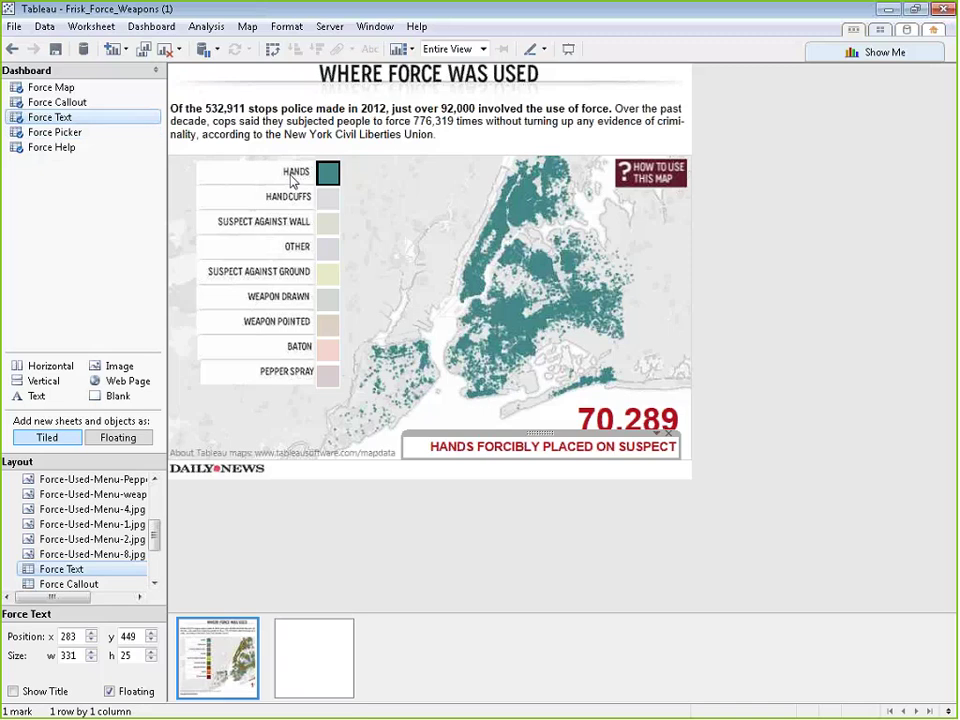
left_click(56, 132)
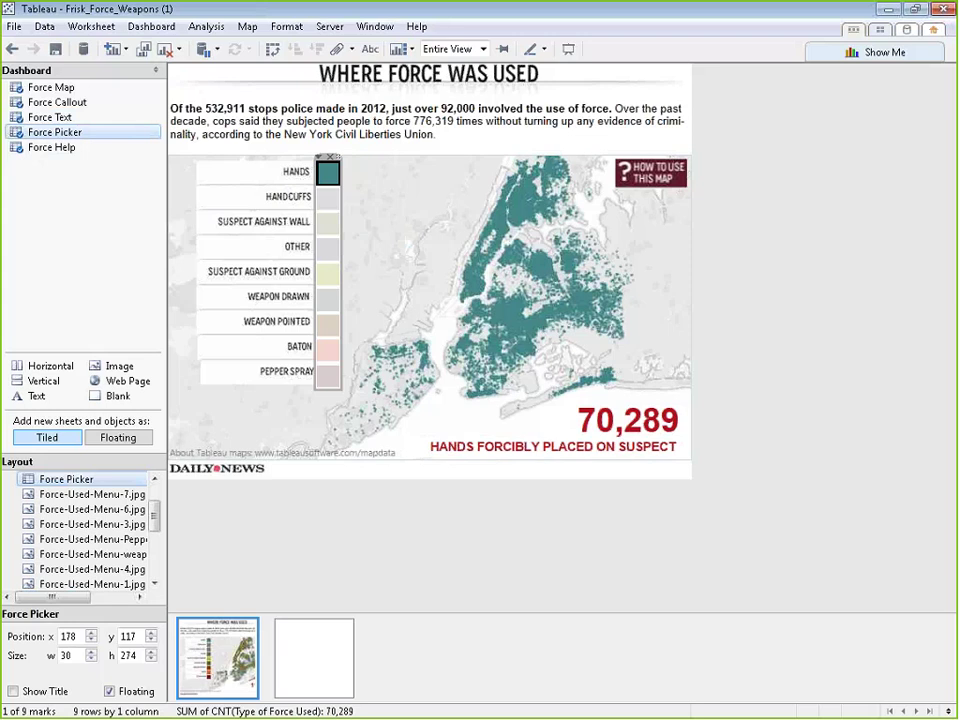
left_click(328, 196)
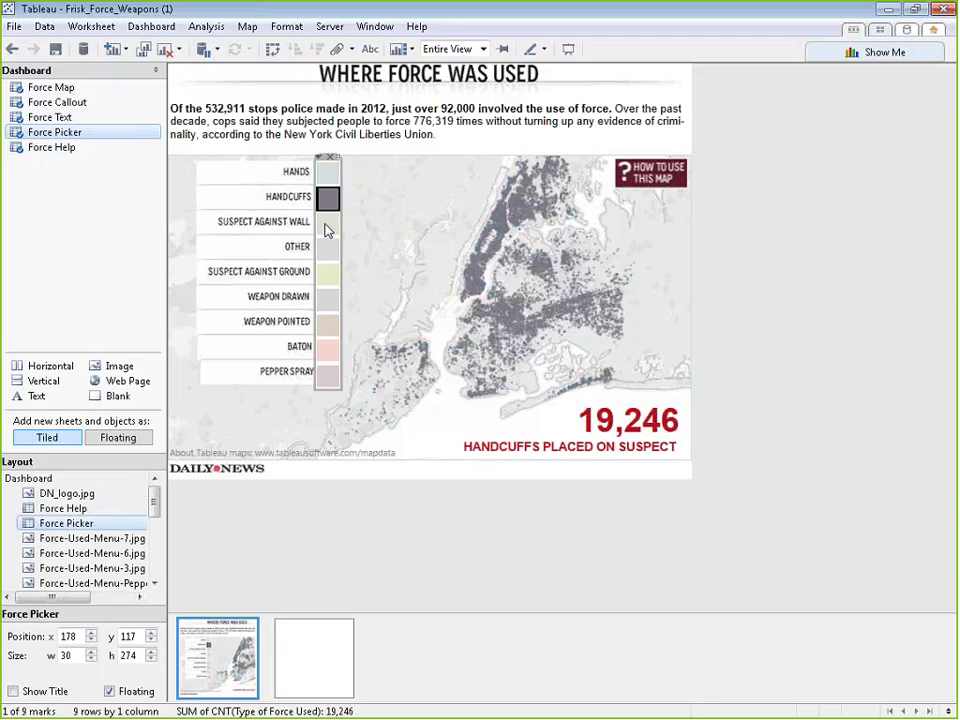
left_click(328, 221)
left_click(332, 262)
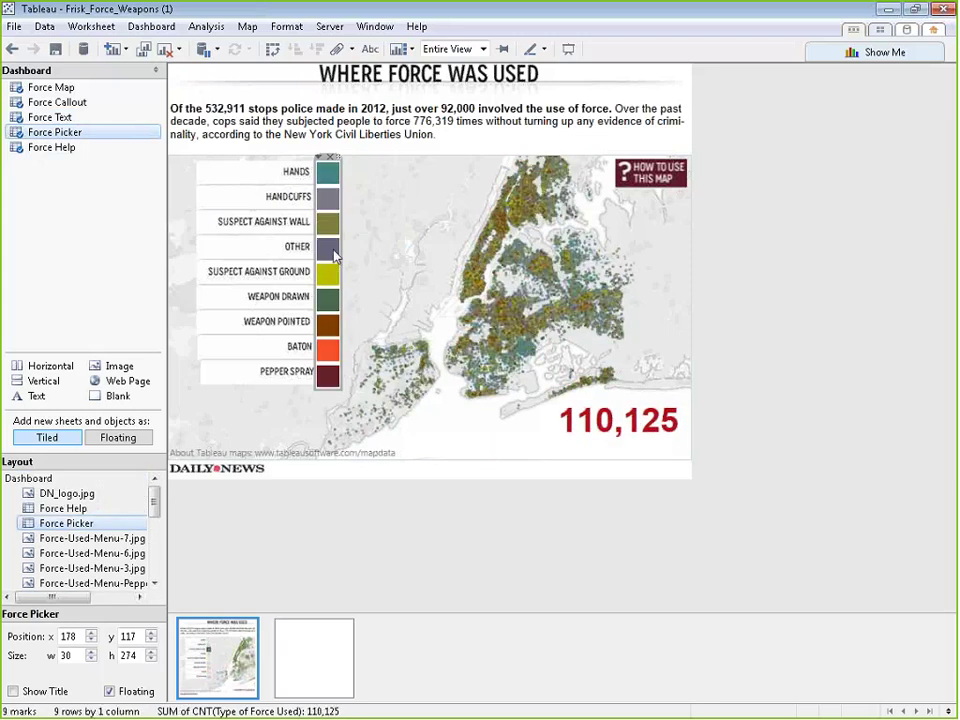
left_click(330, 248)
left_click(328, 273)
View the How to Use This Map help text, then clear the category filter.
left_click(70, 148)
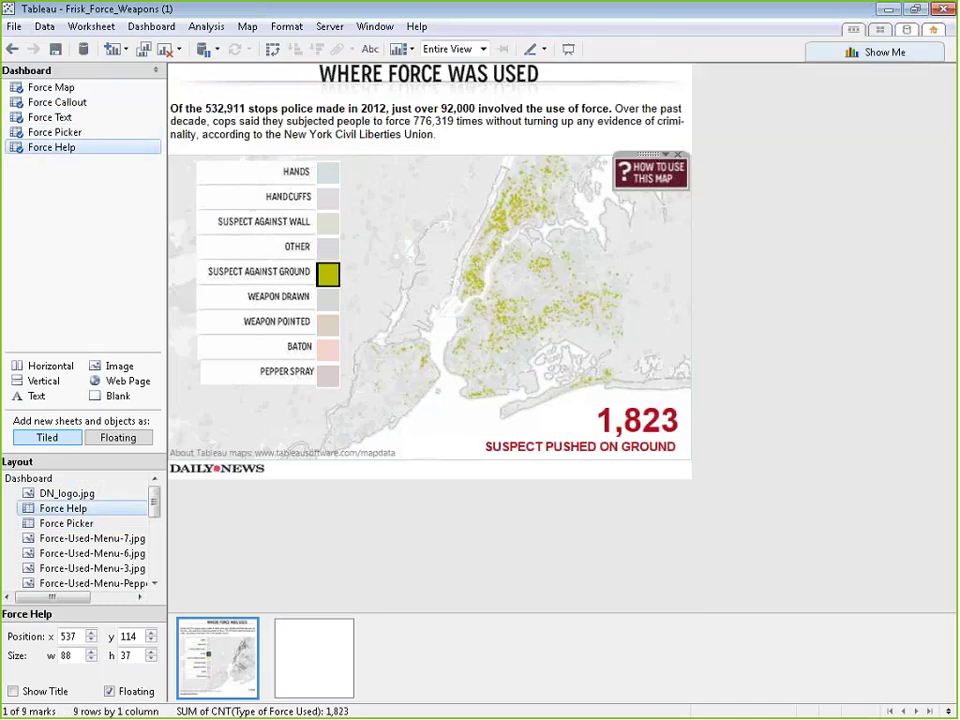
left_click(645, 176)
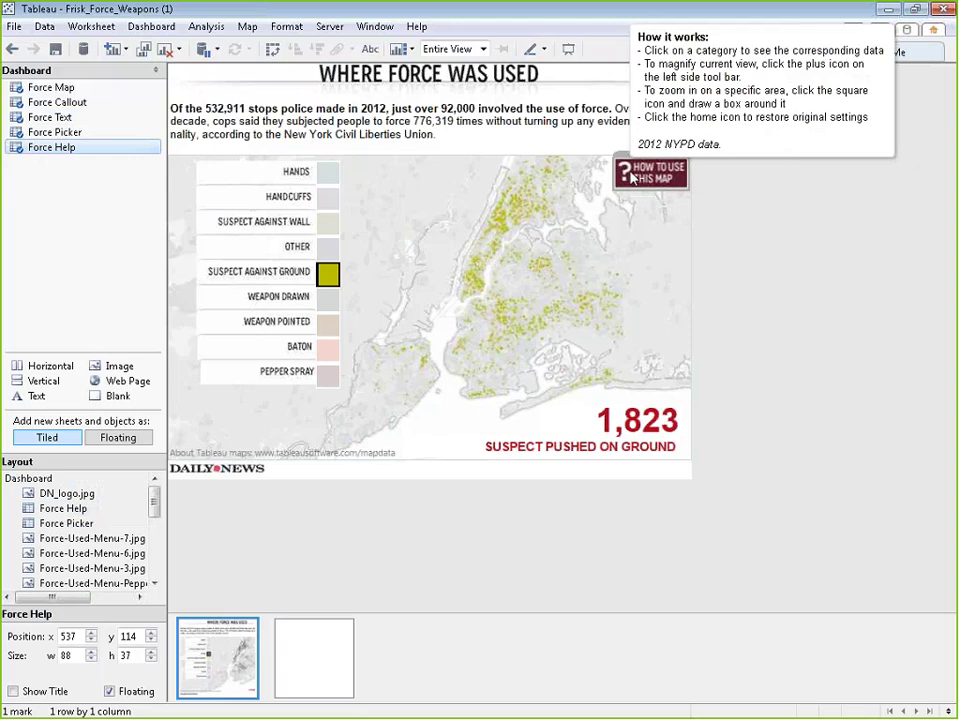
left_click(331, 277)
left_click(331, 277)
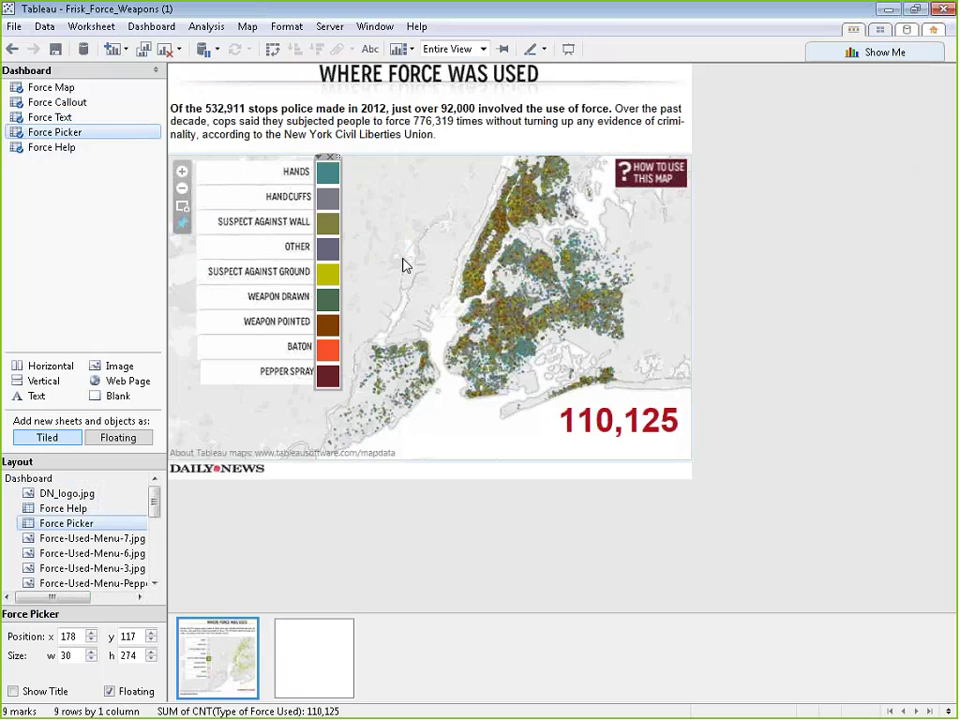
left_click(625, 423)
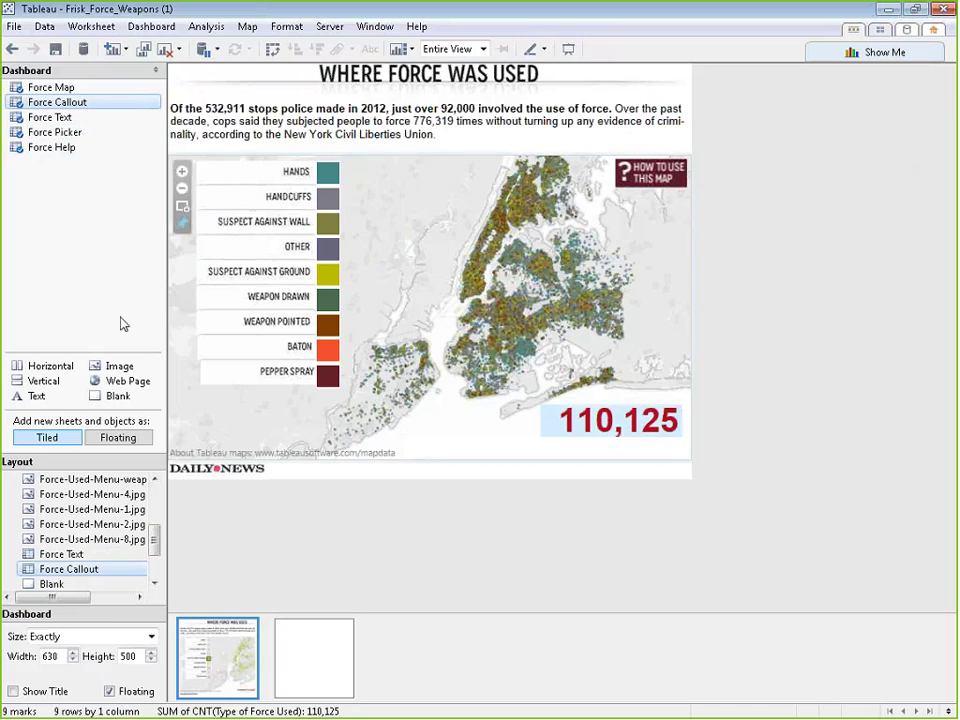
left_click(672, 449)
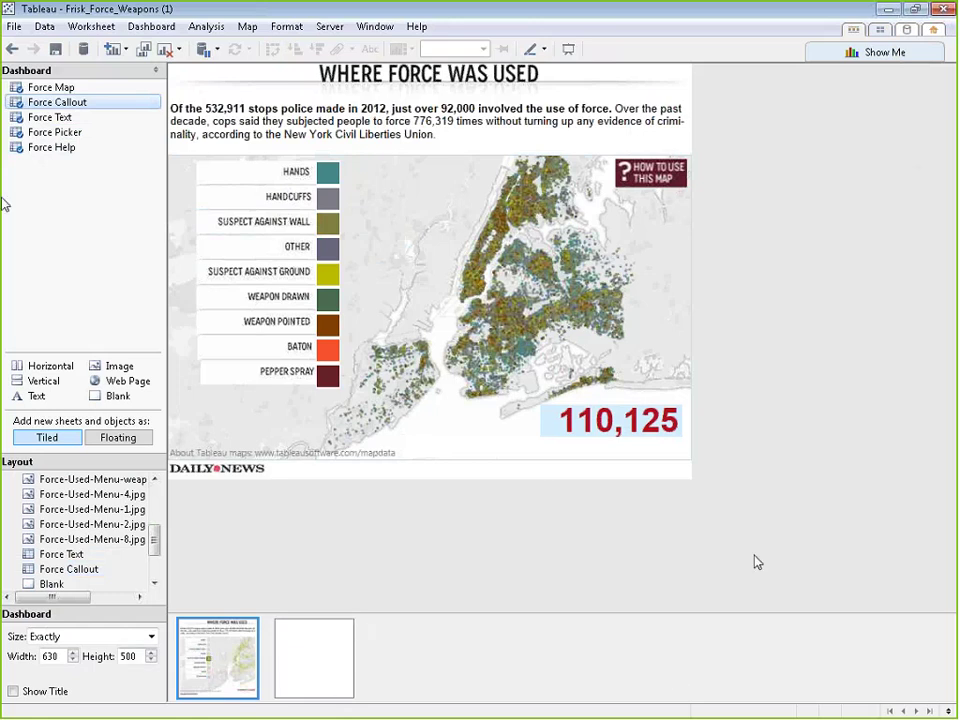
left_click(652, 412)
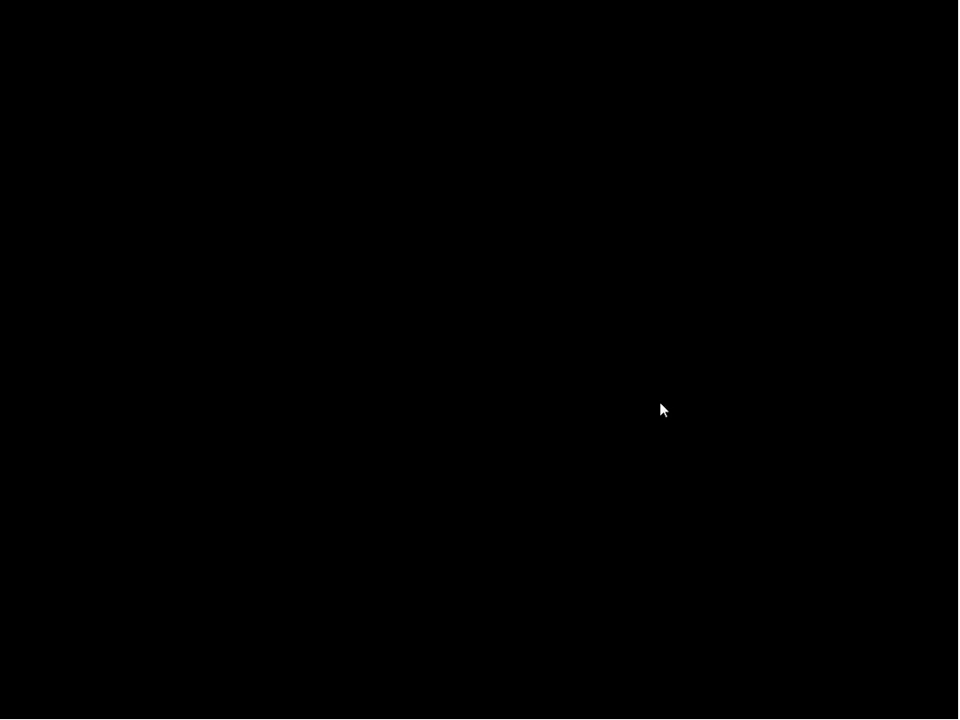
left_click(660, 403)
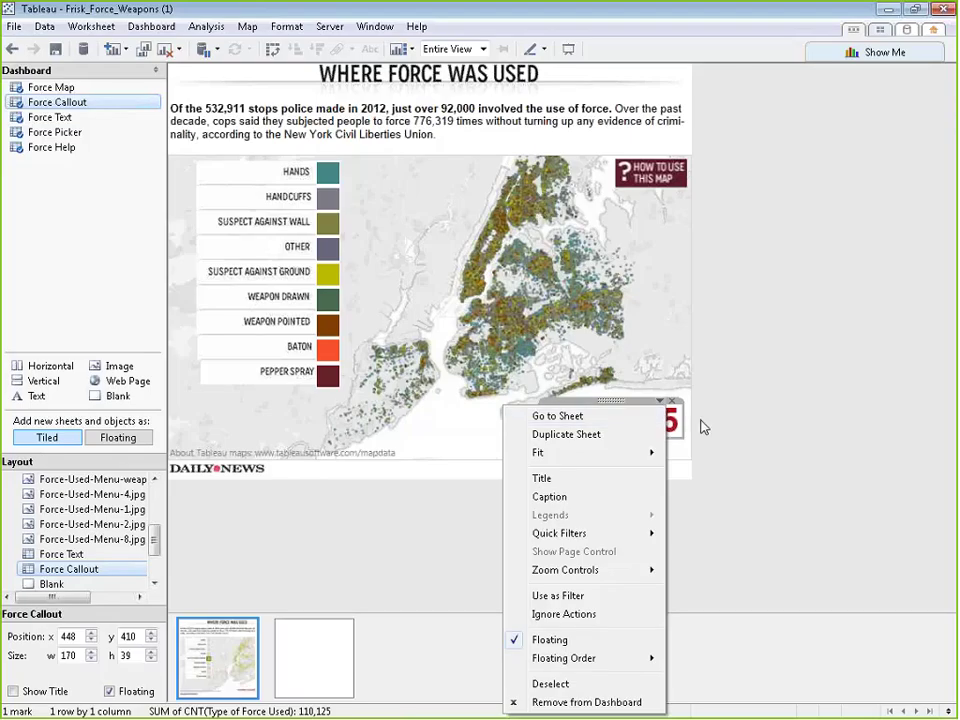
left_click(744, 414)
left_click(610, 420)
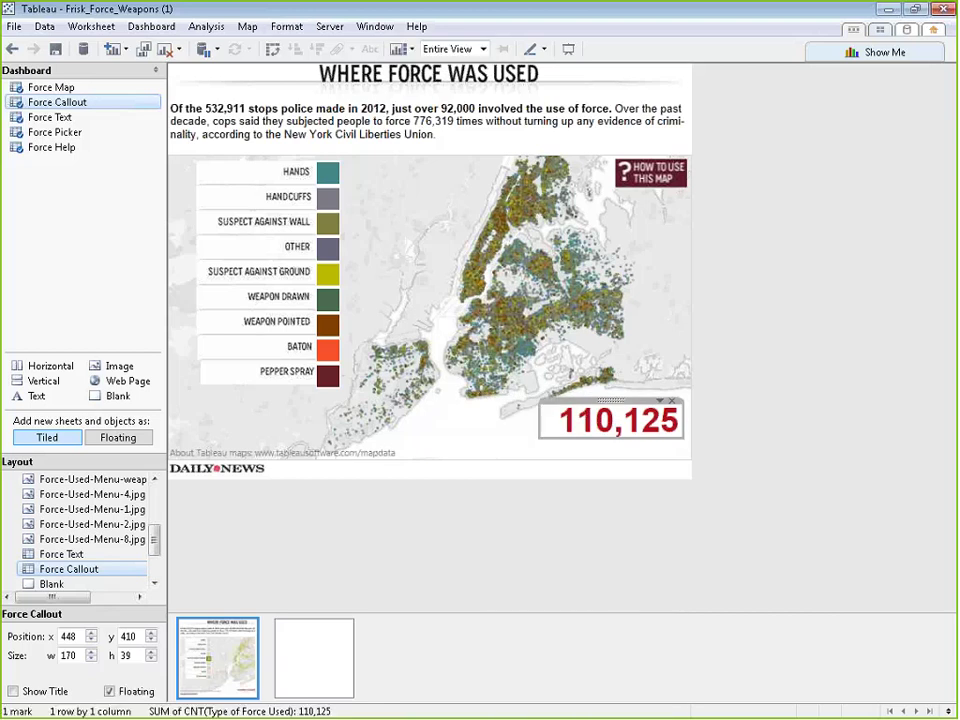
left_click(660, 403)
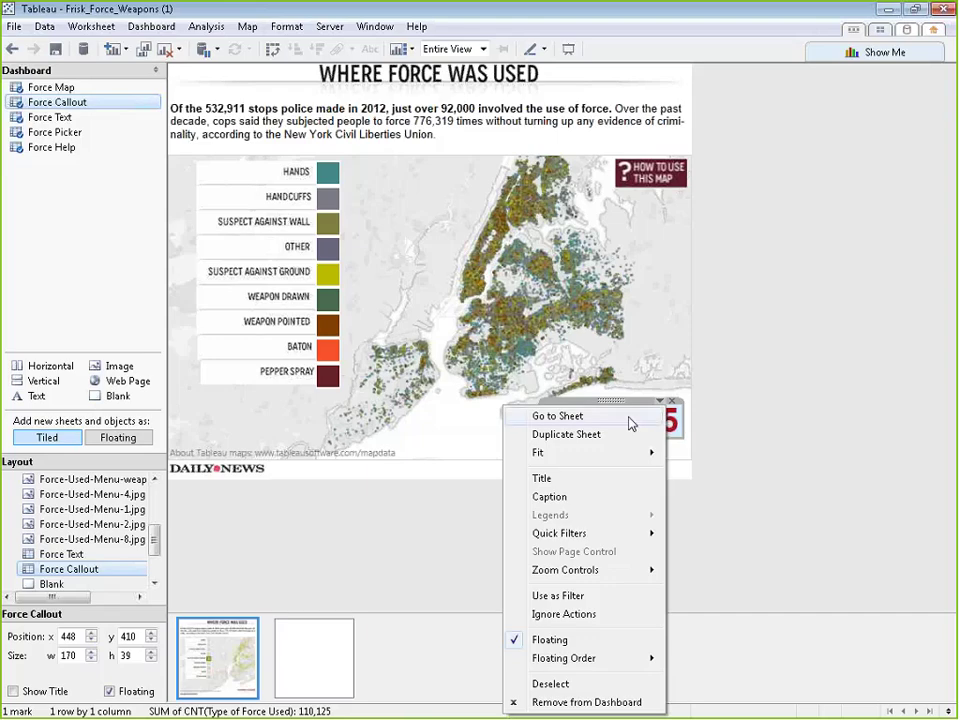
left_click(736, 375)
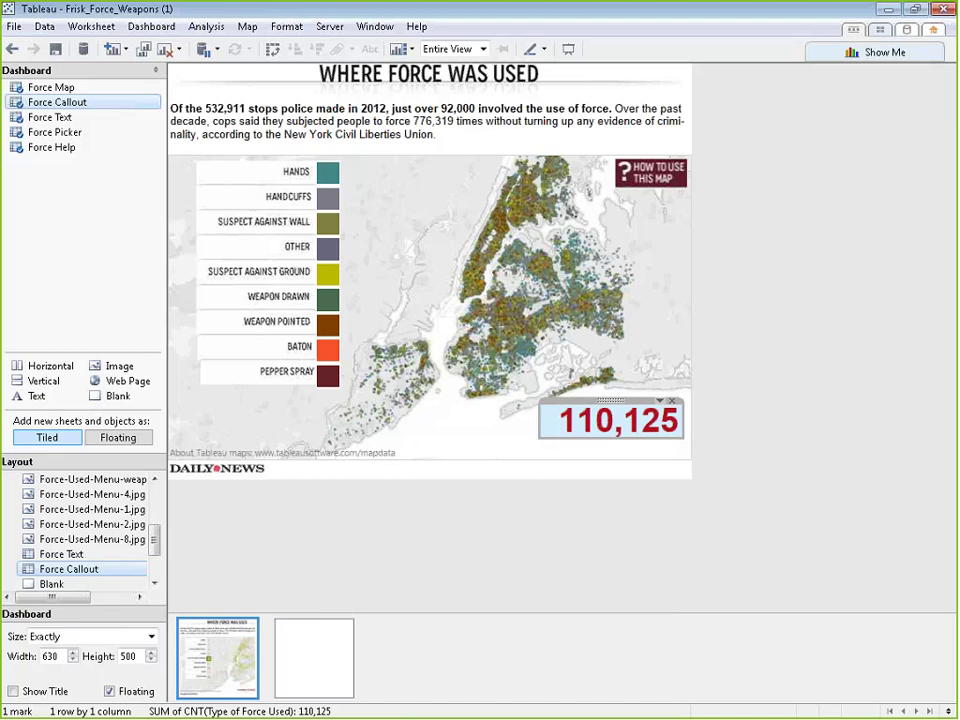
right_click(30, 106)
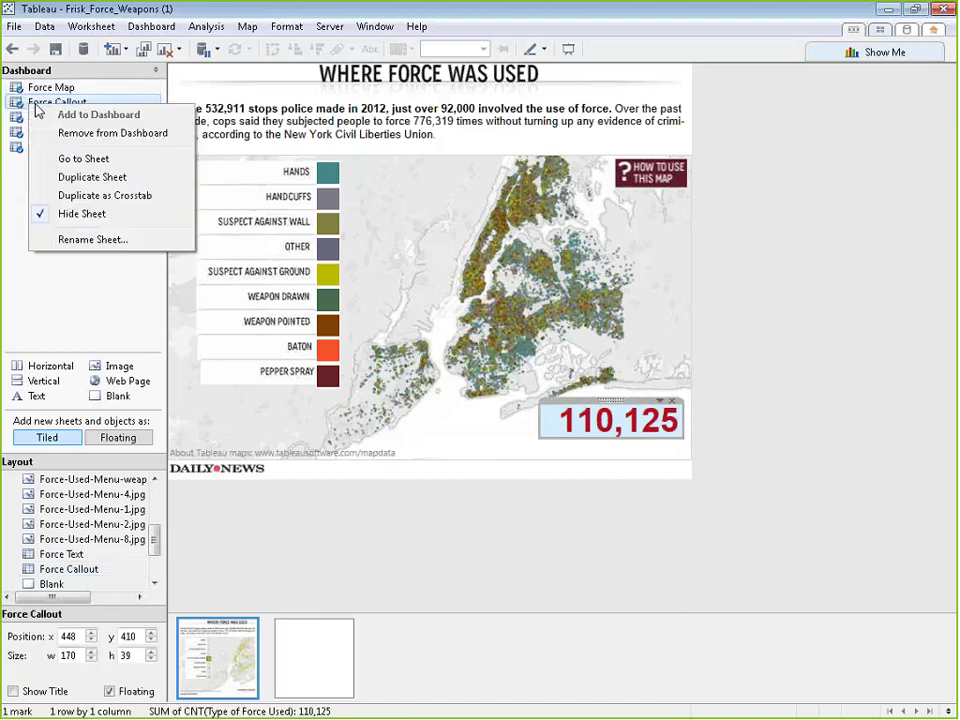
left_click(98, 165)
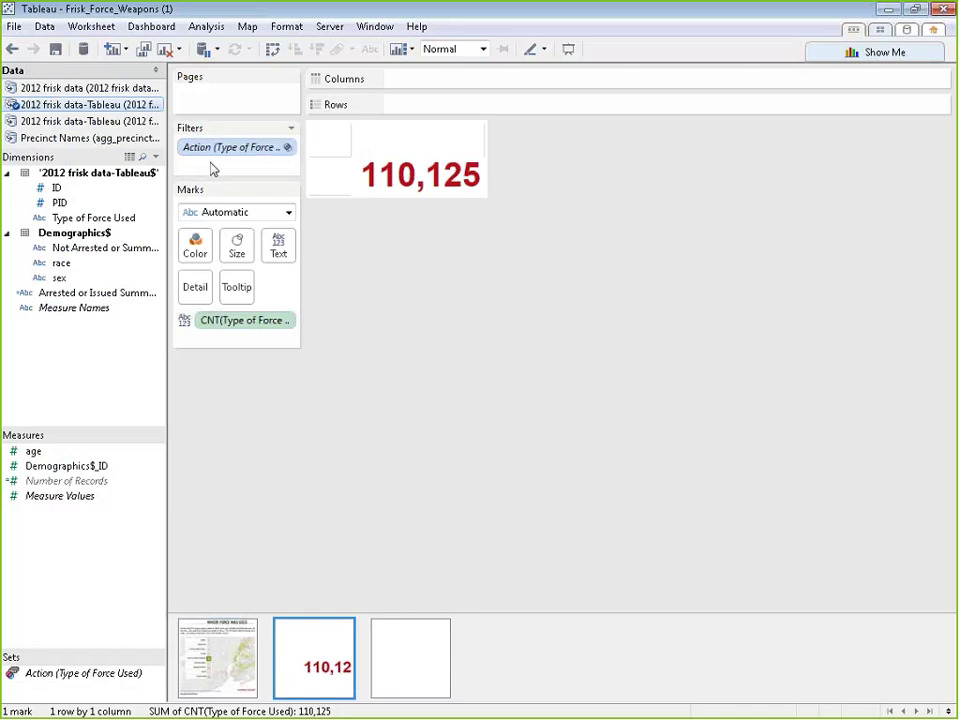
left_click(218, 670)
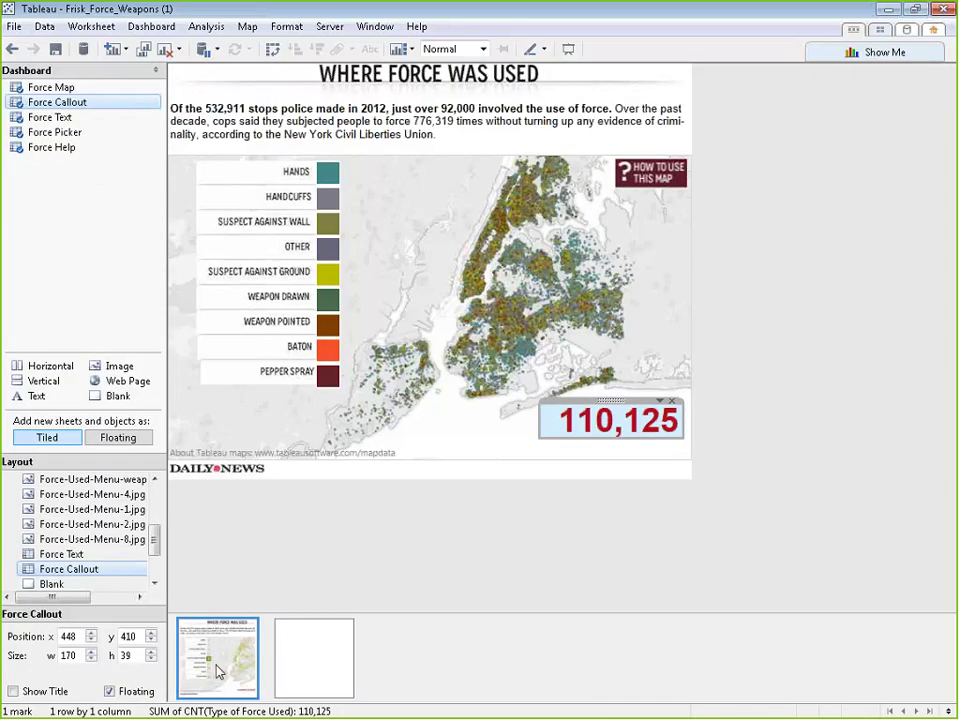
Step the Force Picker through Handcuffs, Wall, Other and Ground, ending on Weapon Drawn (1,301).
left_click(330, 182)
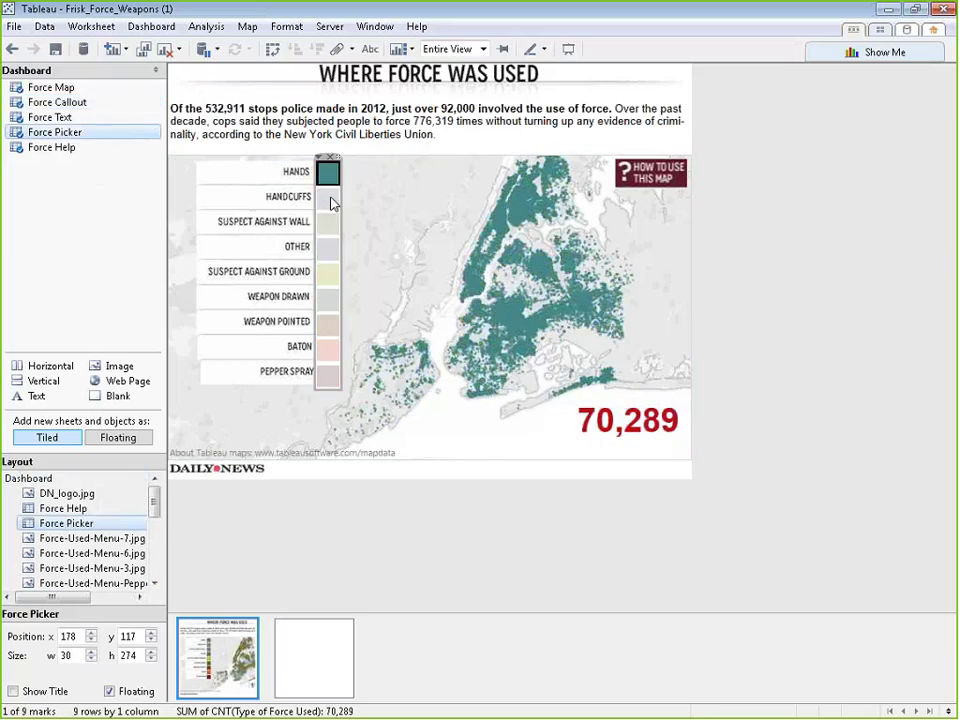
left_click(333, 202)
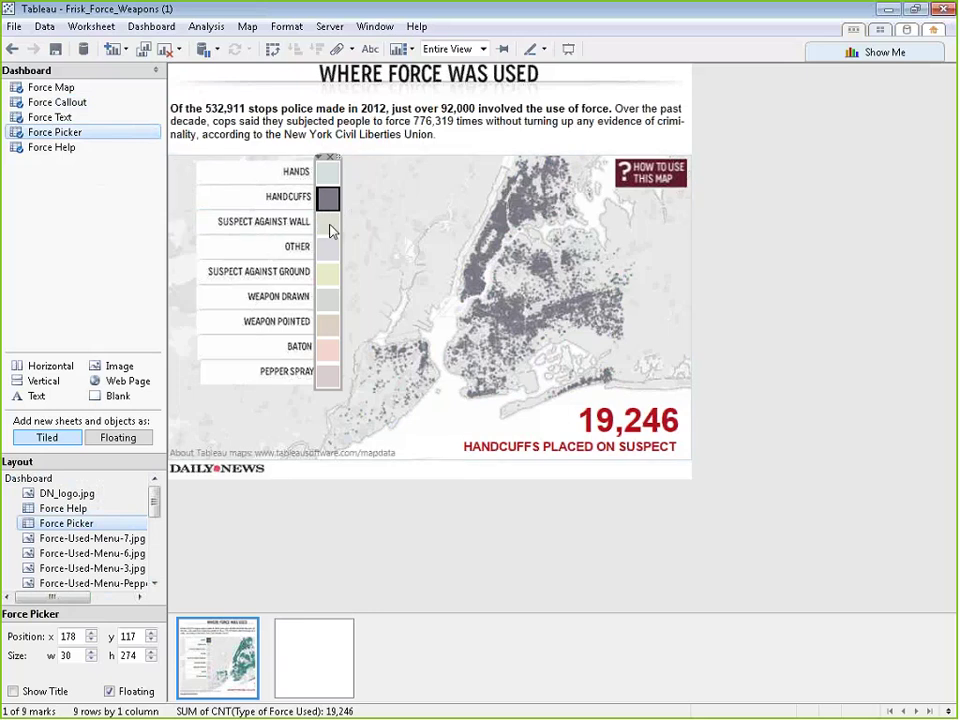
left_click(332, 228)
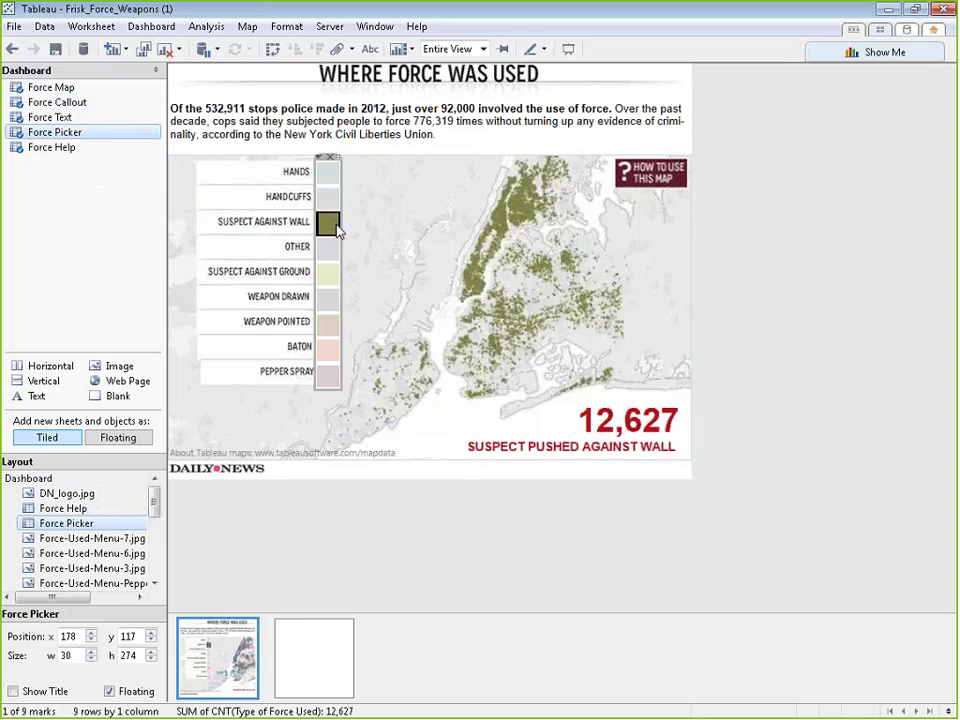
left_click(332, 252)
left_click(328, 274)
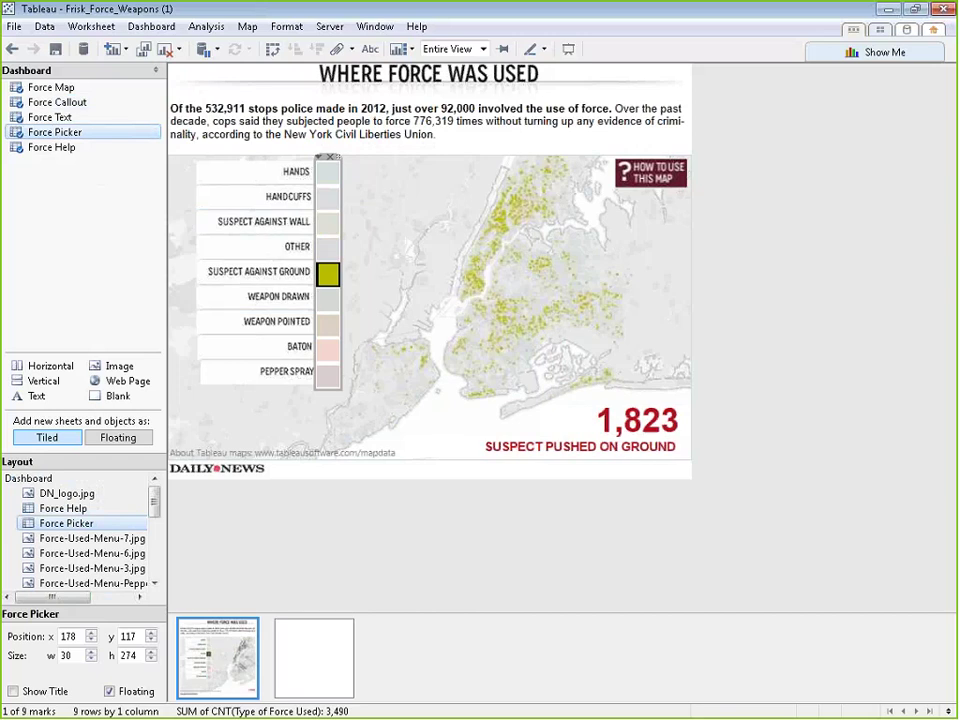
left_click(327, 308)
left_click(327, 308)
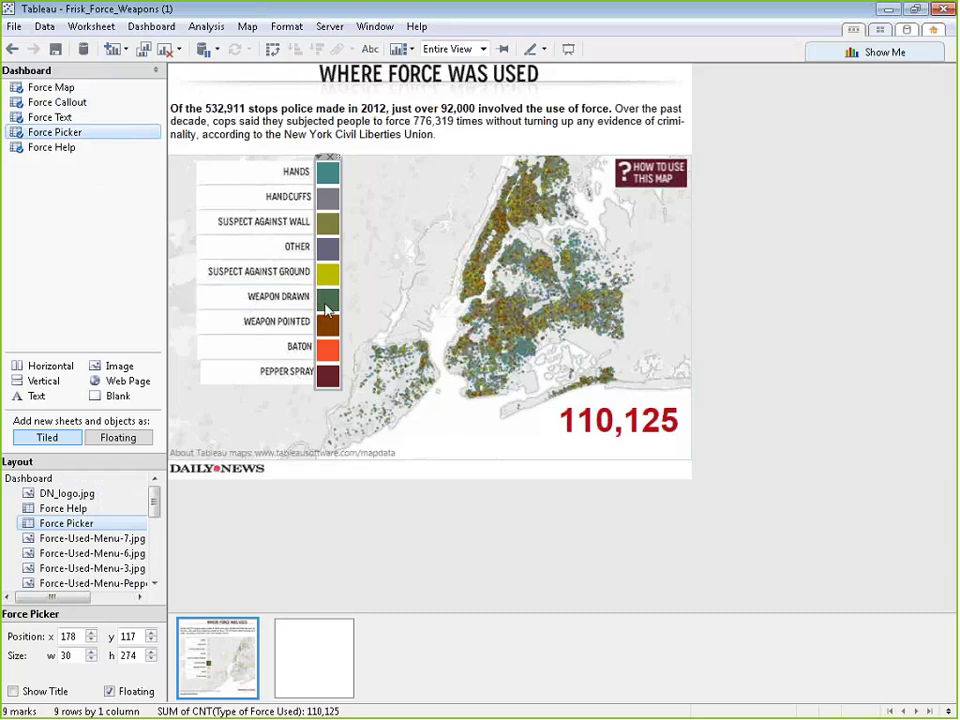
left_click(327, 299)
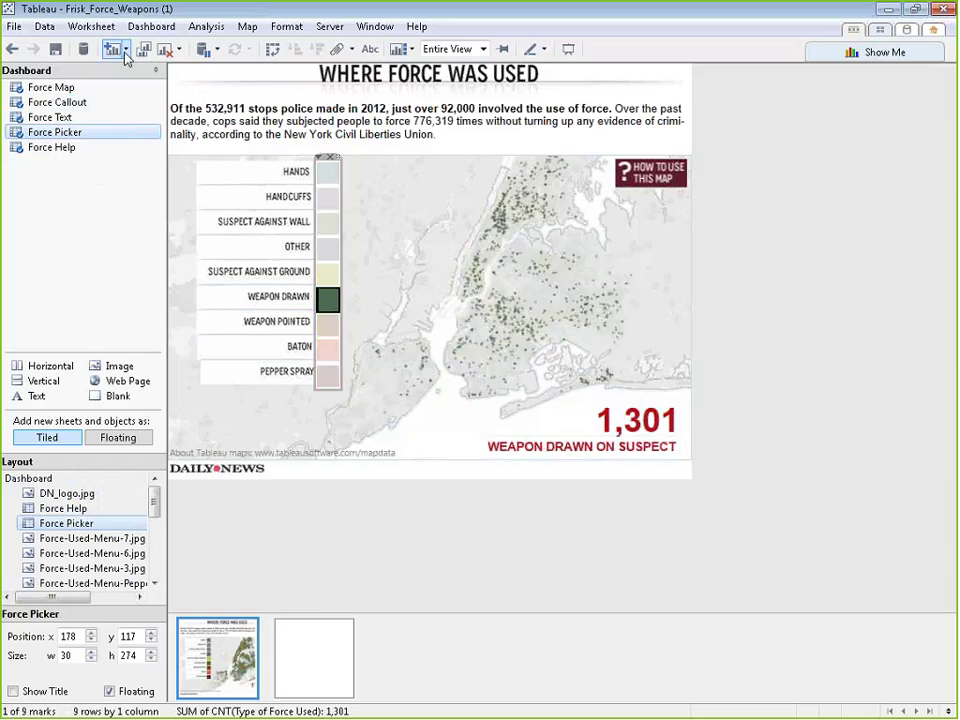
left_click(96, 118)
On the Force Text sheet, enlarge the caption and remove the Action (Type of Force Used) filter.
right_click(148, 125)
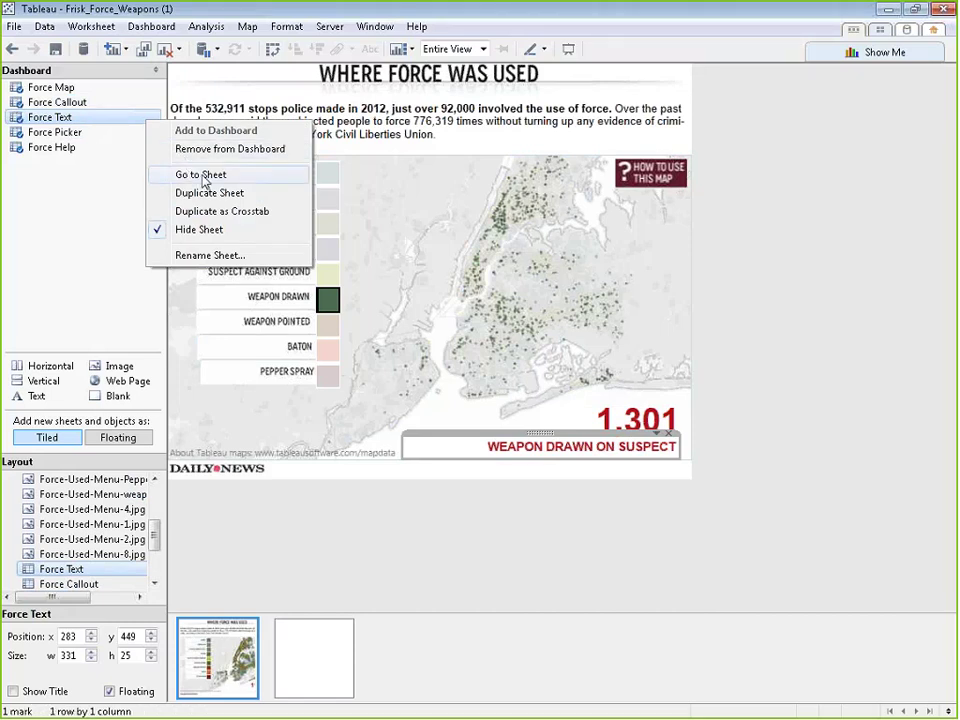
left_click(203, 177)
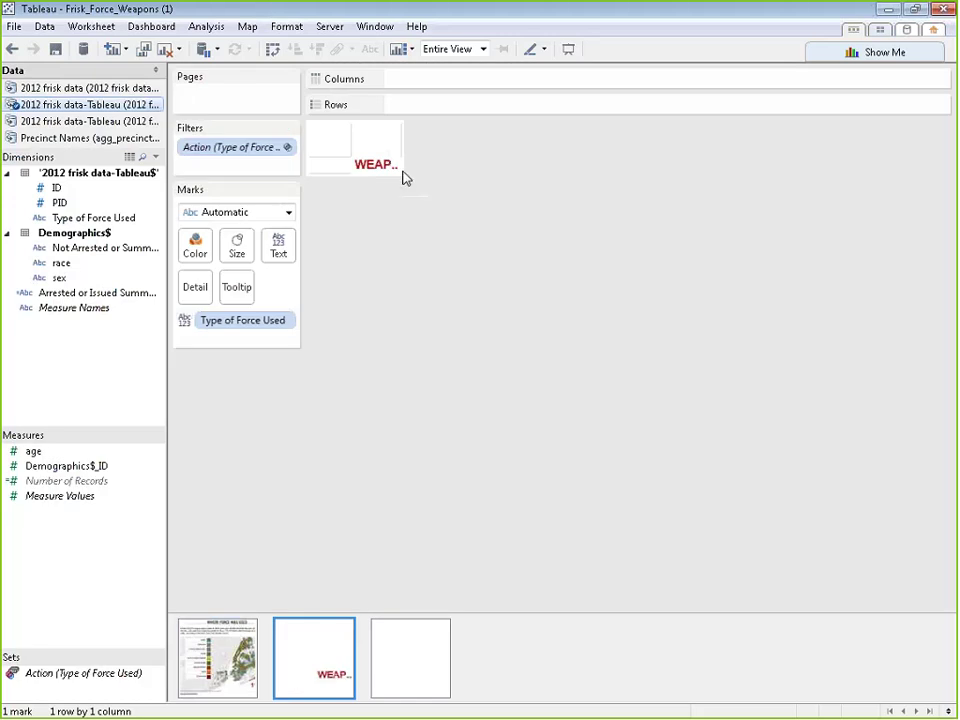
left_click_drag(401, 178, 828, 178)
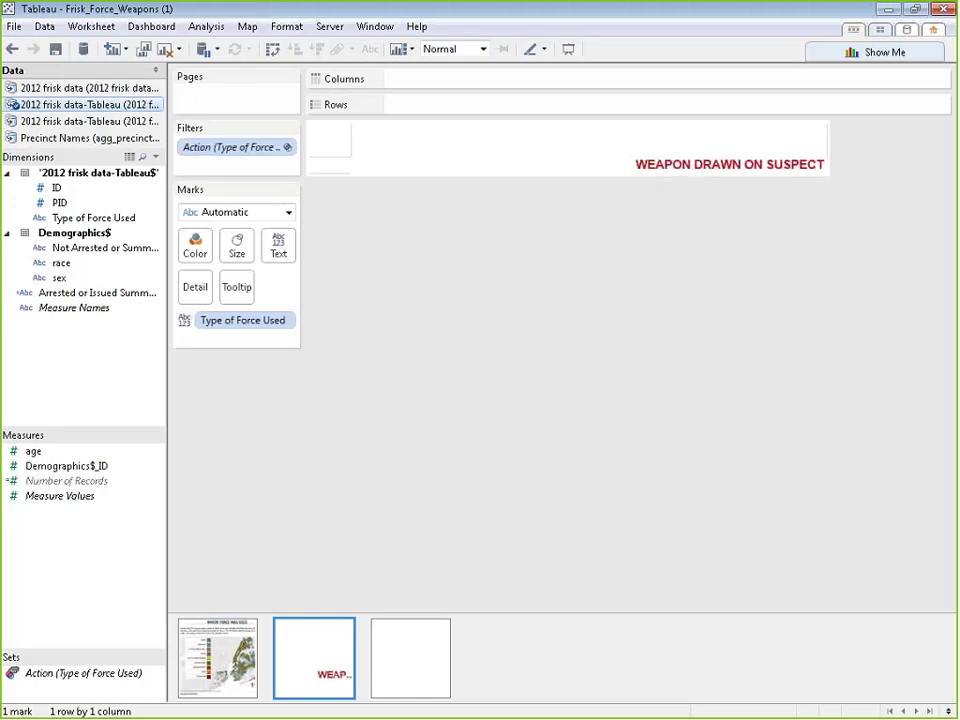
left_click_drag(570, 176, 400, 437)
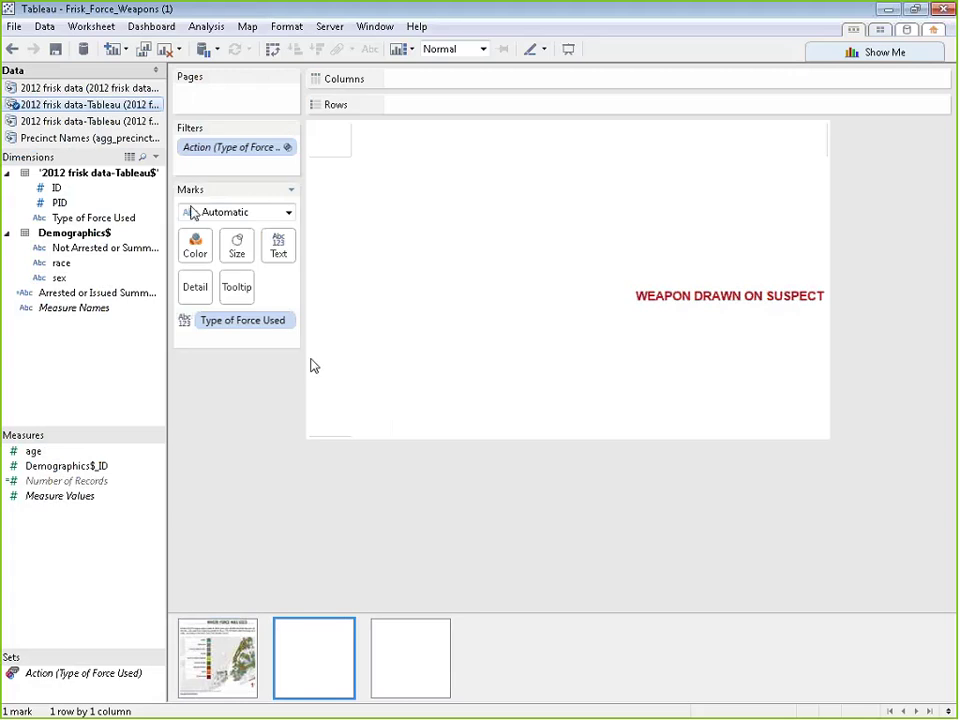
left_click_drag(230, 147, 13, 105)
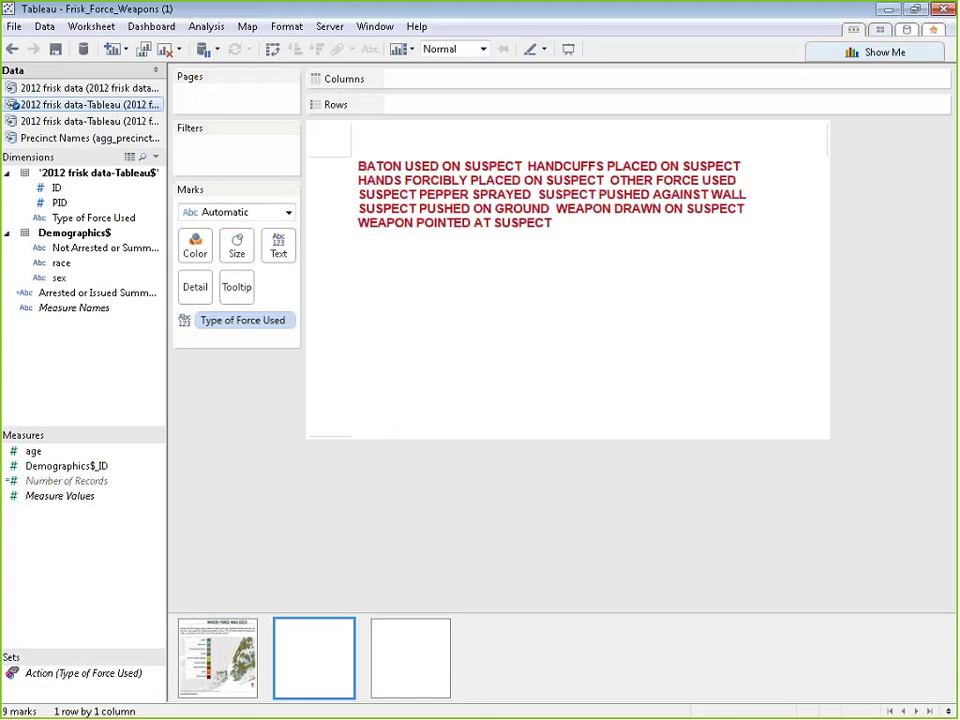
left_click(236, 671)
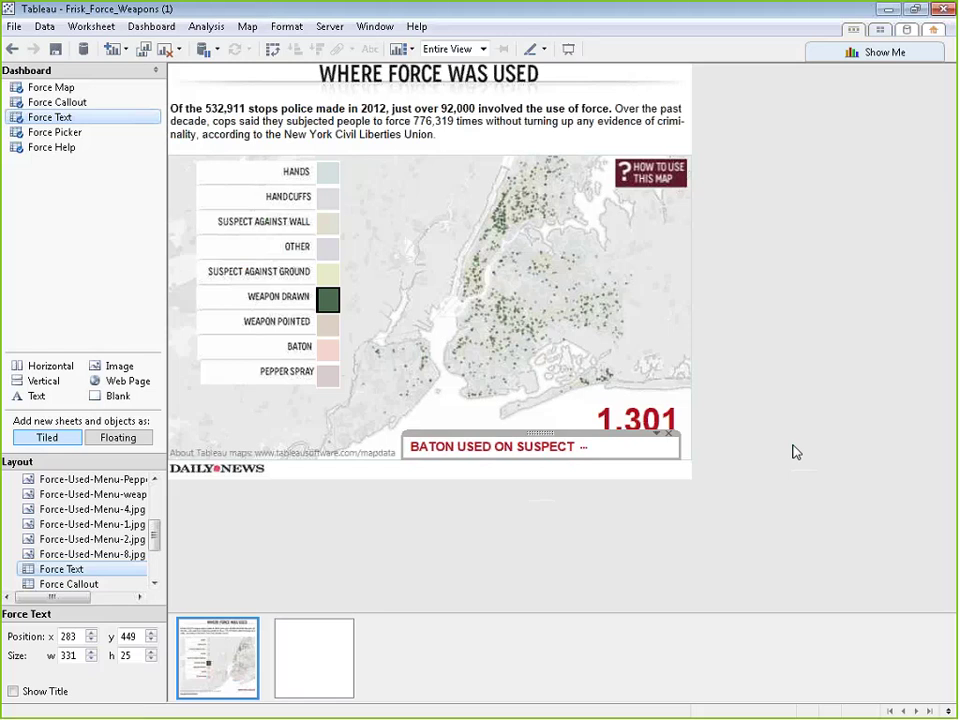
left_click(443, 476)
left_click(324, 207)
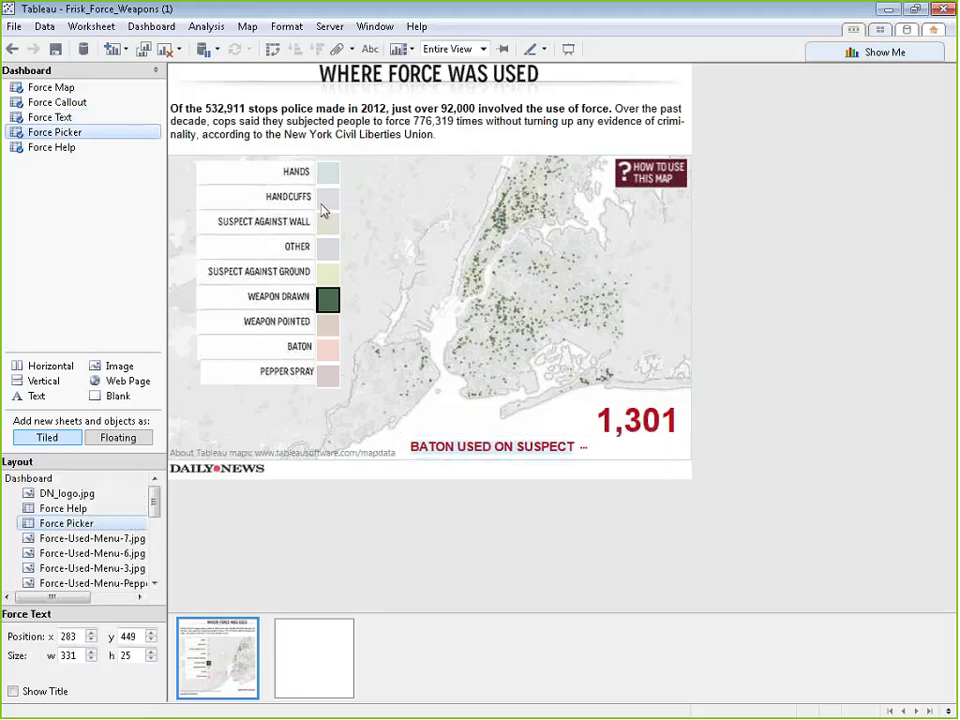
left_click(325, 225)
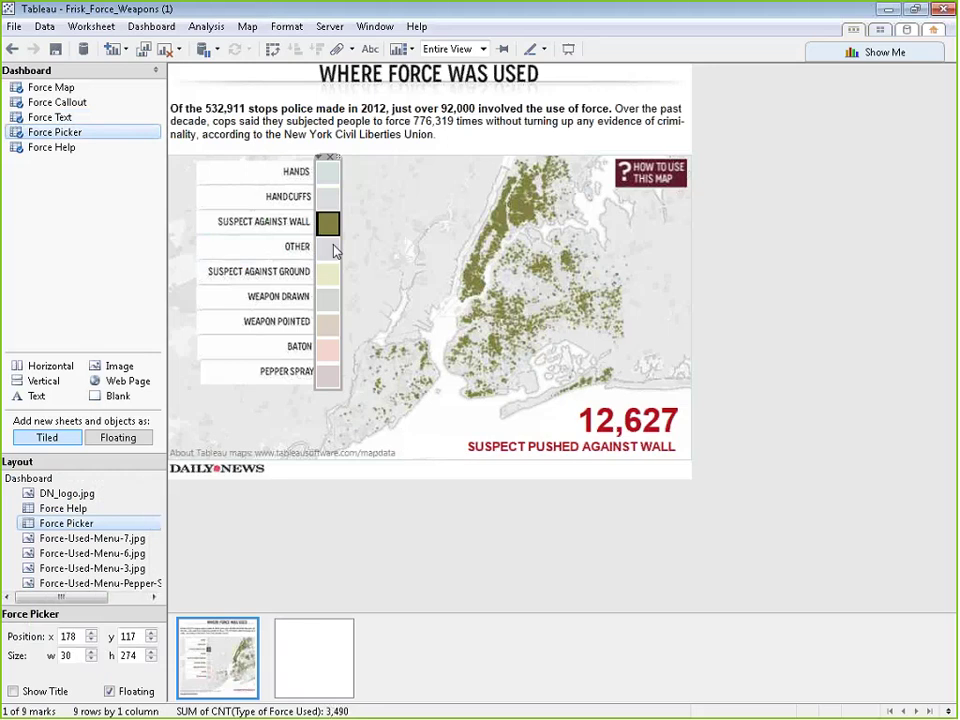
left_click(333, 250)
left_click(333, 252)
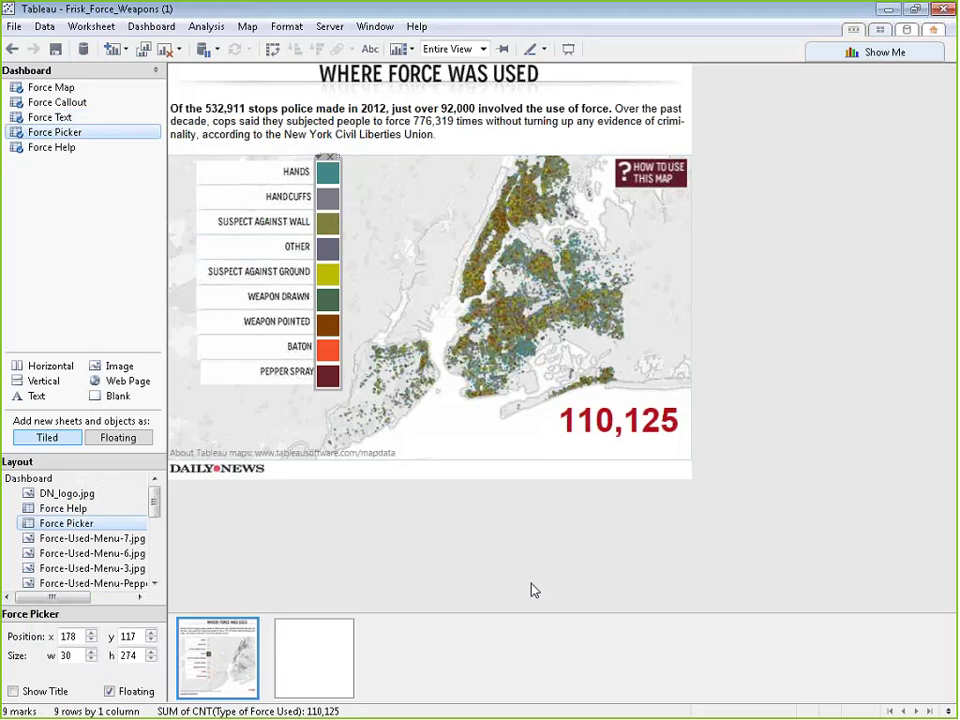
left_click(628, 456)
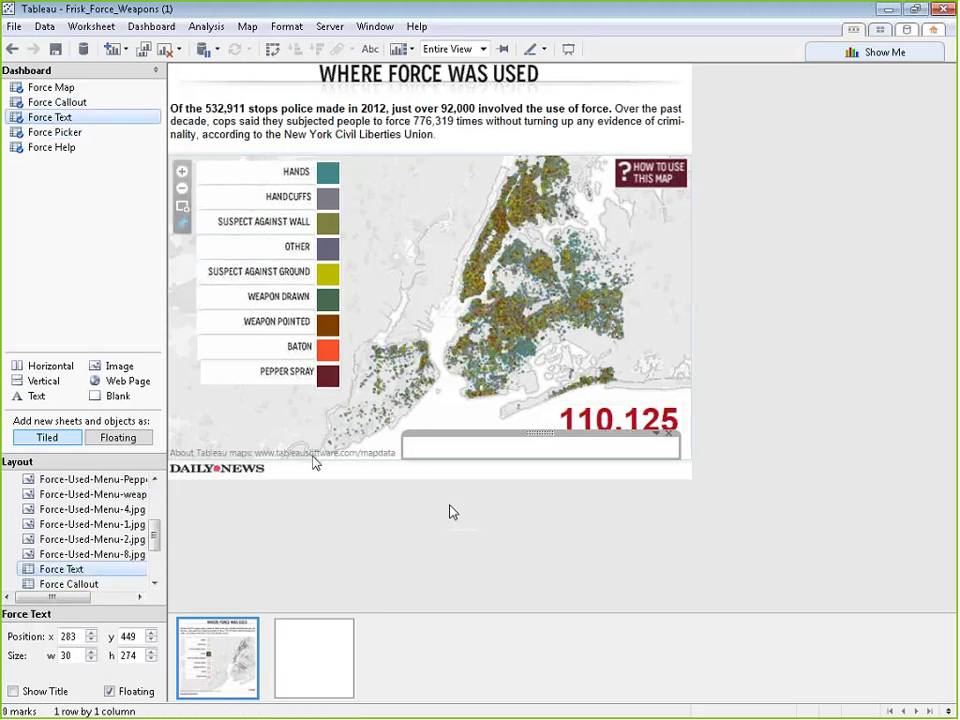
right_click(100, 119)
left_click(141, 173)
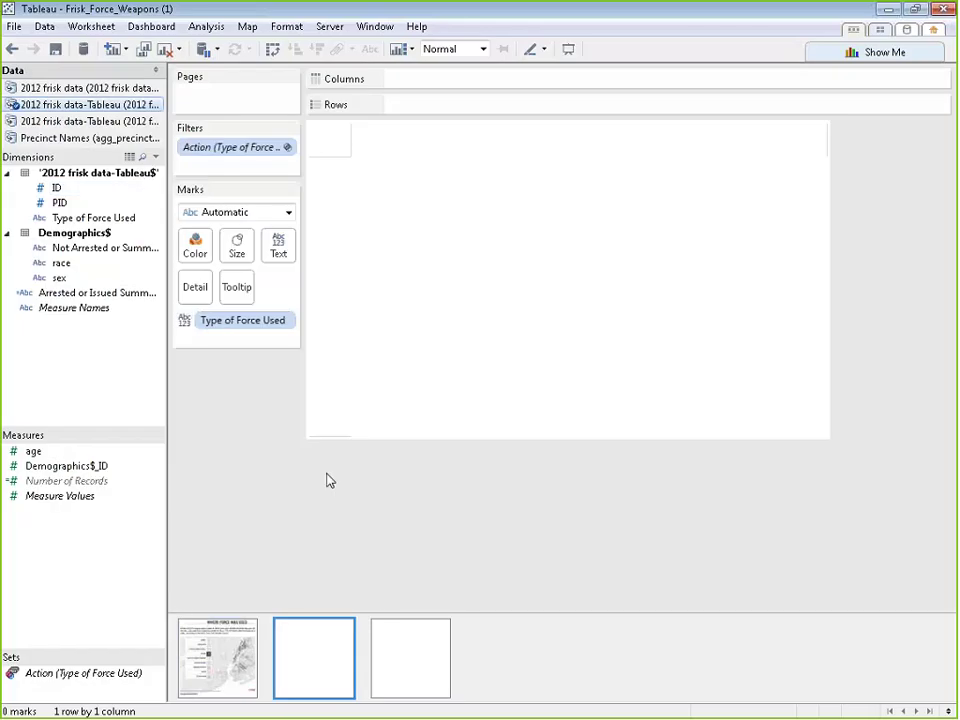
left_click(250, 632)
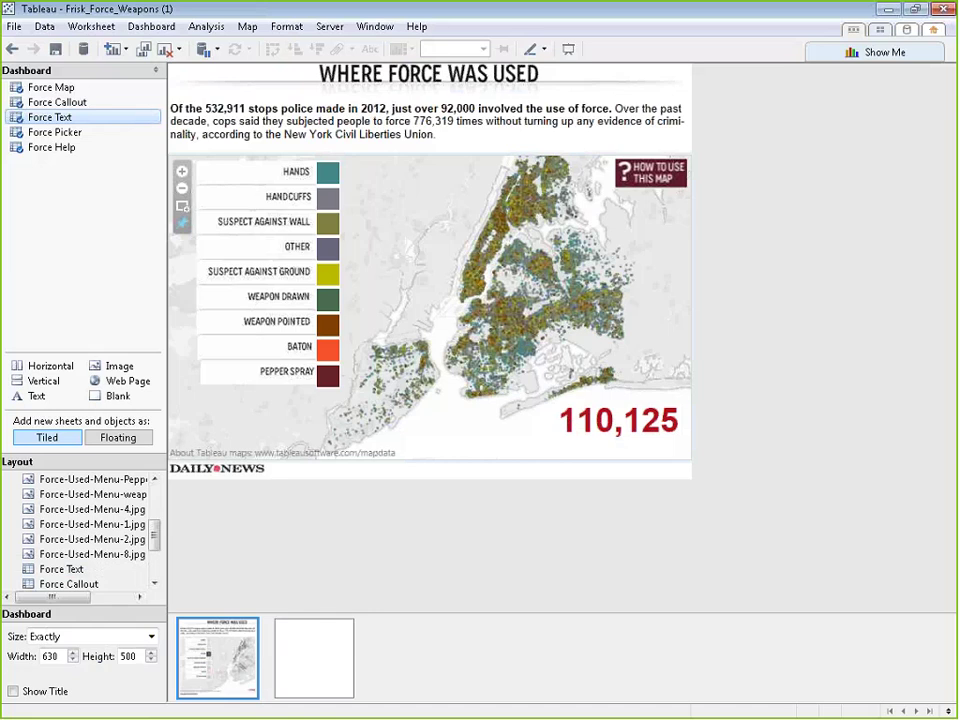
left_click(431, 274)
Add an area annotation to the force map from its Annotate > Area context menu.
right_click(431, 274)
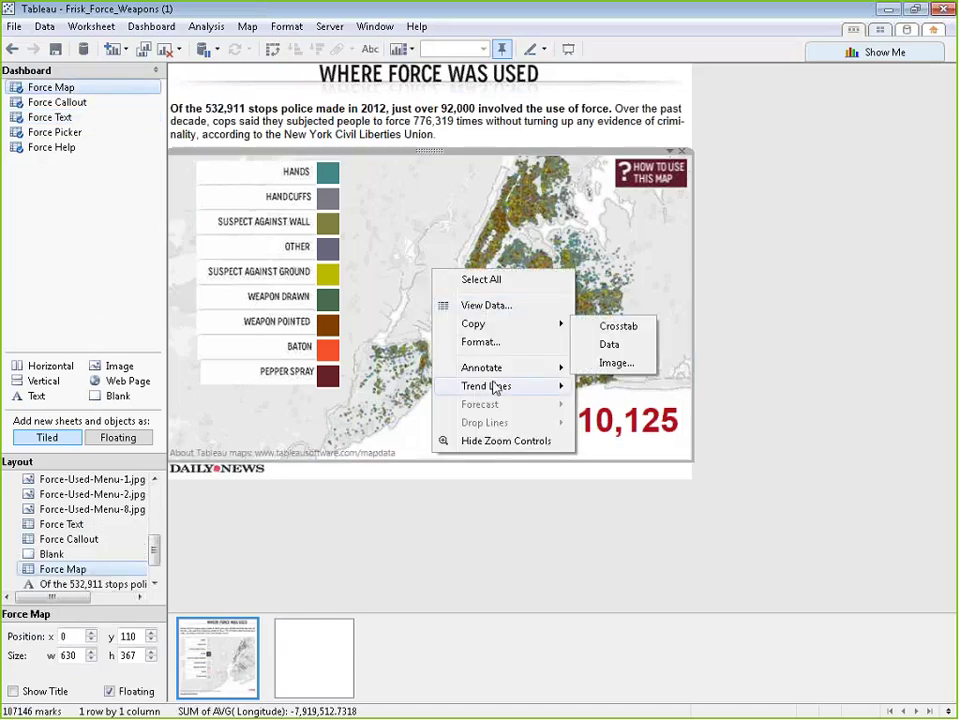
key("Escape")
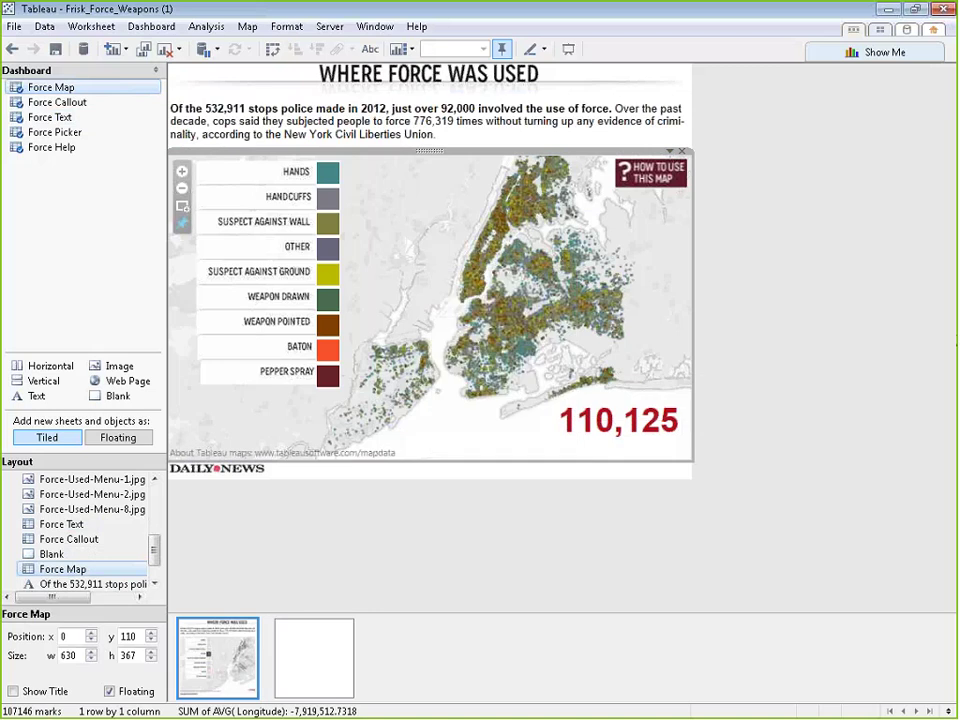
right_click(431, 273)
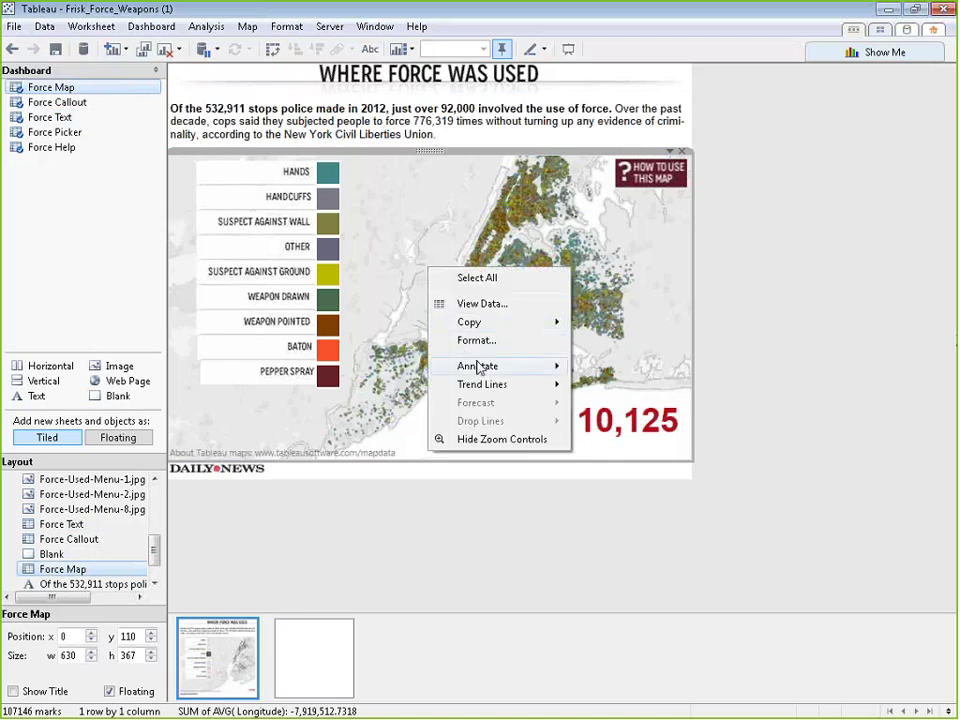
mouse_move(478, 368)
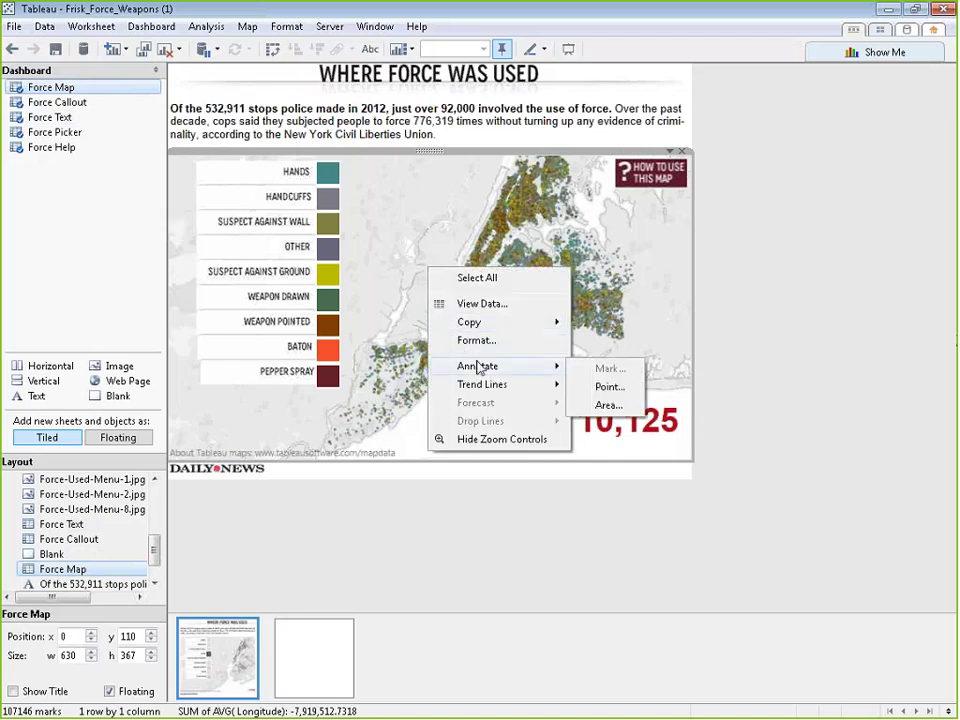
left_click(601, 405)
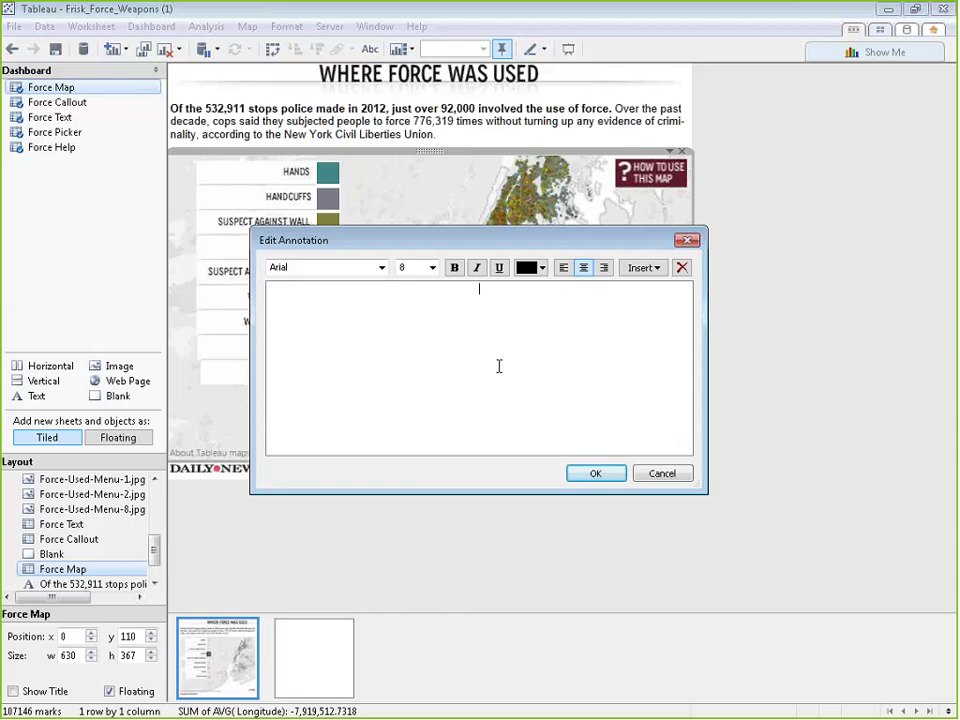
Enter 'Crime is lower here but stops are higher' as the annotation text and confirm it.
type("Crime is lower here but stop")
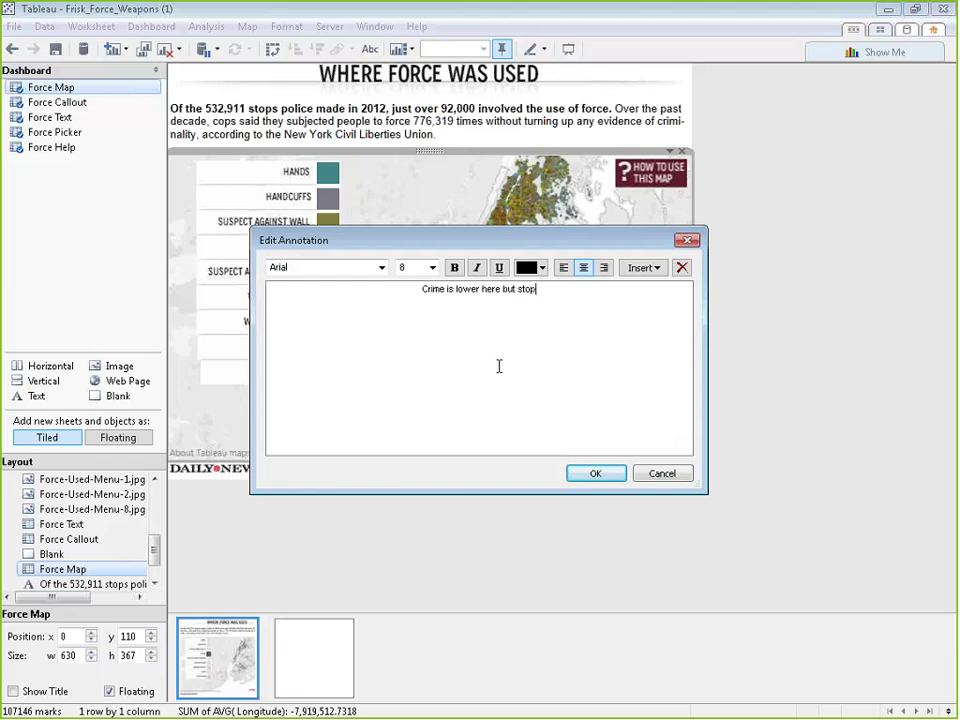
type("s are higher")
key("ctrl+Left")
key("ctrl+Left")
key("ctrl+Left")
key("ctrl+Left")
key("BackSpace")
key("BackSpace")
key("BackSpace")
key("BackSpace")
key("BackSpace")
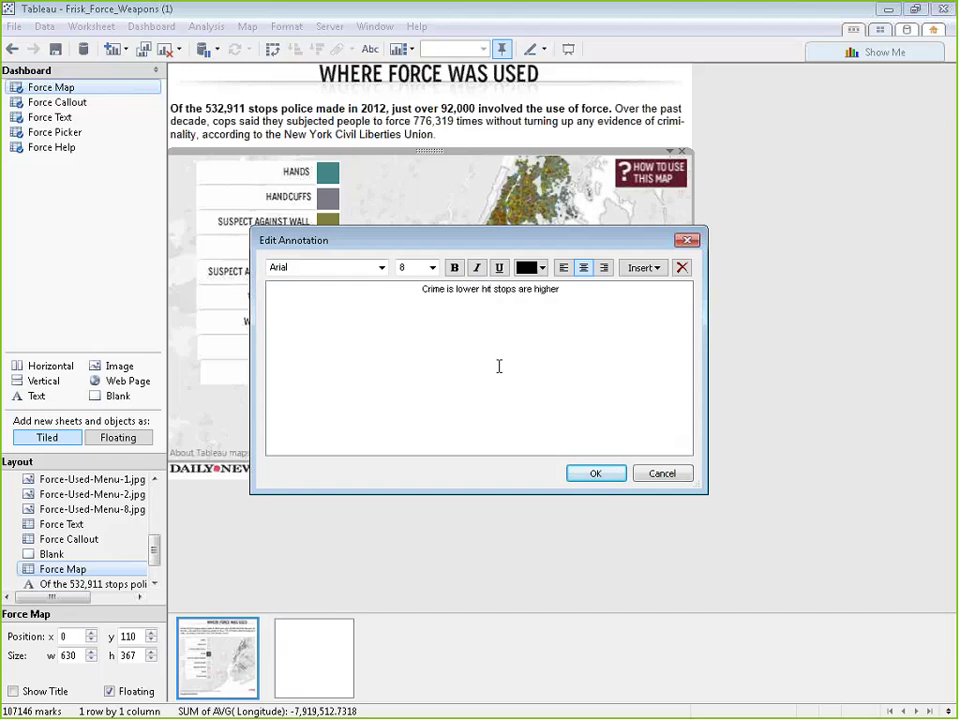
left_click(596, 474)
type("here bu")
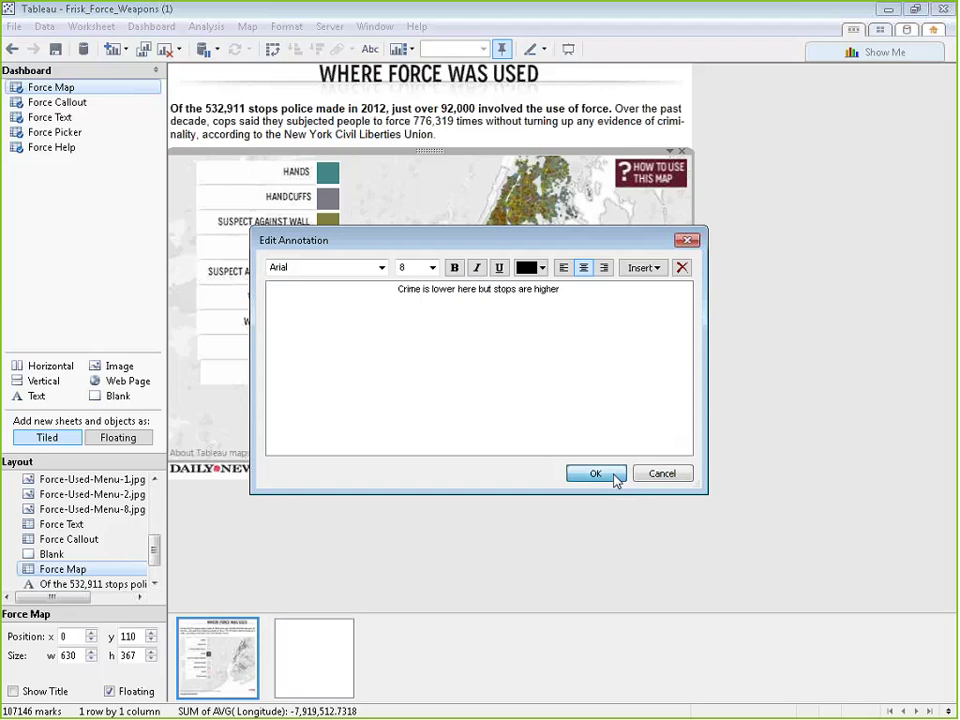
left_click(616, 477)
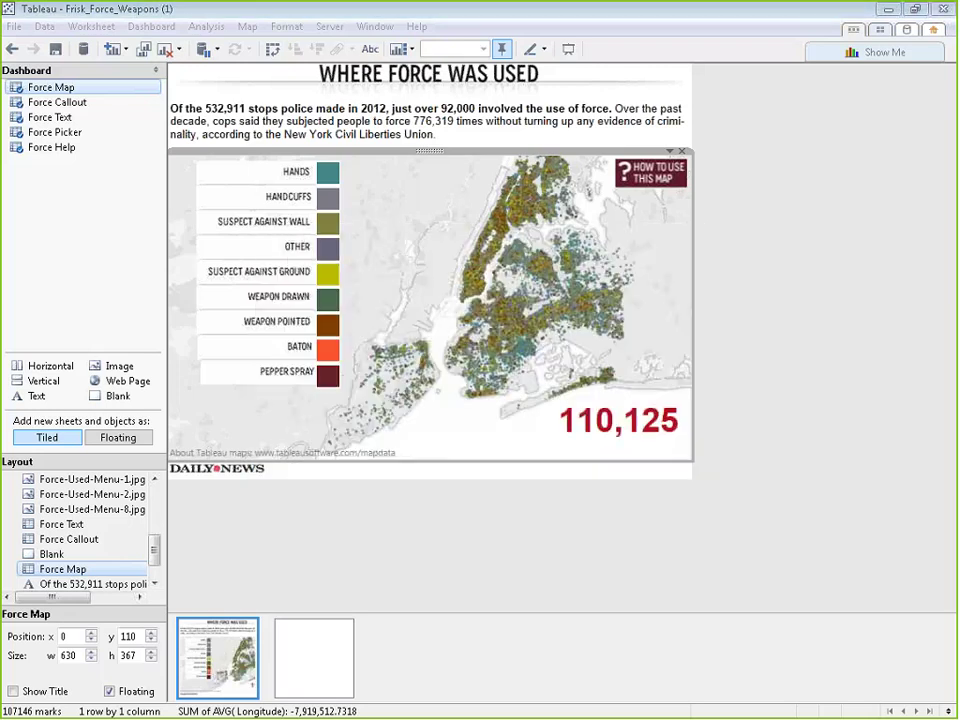
Nudge the annotation slightly and give it a thin solid border.
left_click(439, 222)
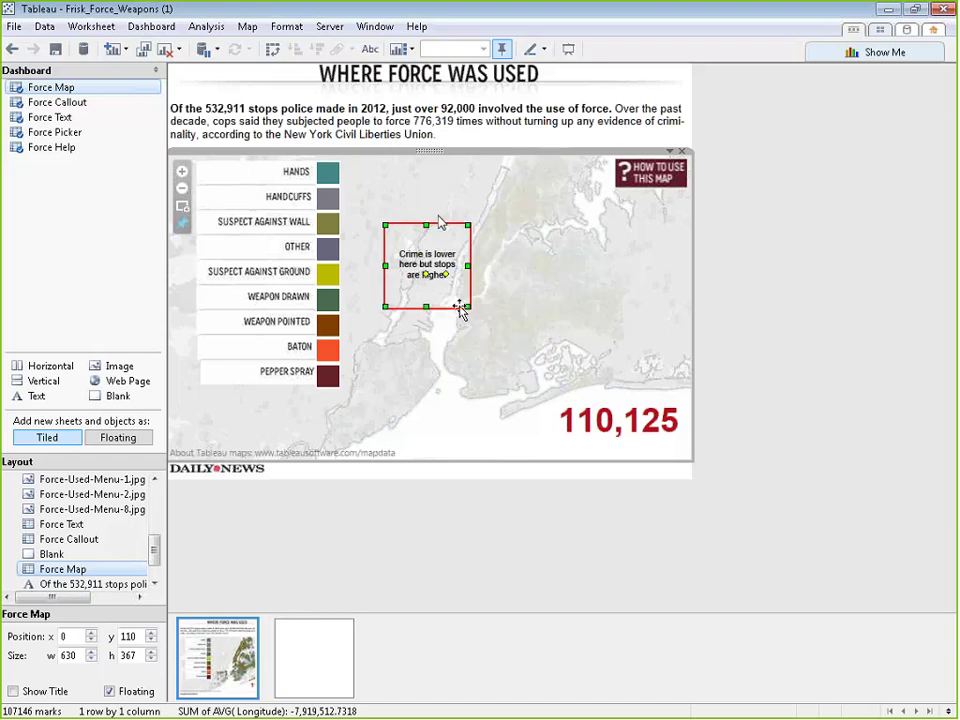
left_click_drag(461, 245, 454, 234)
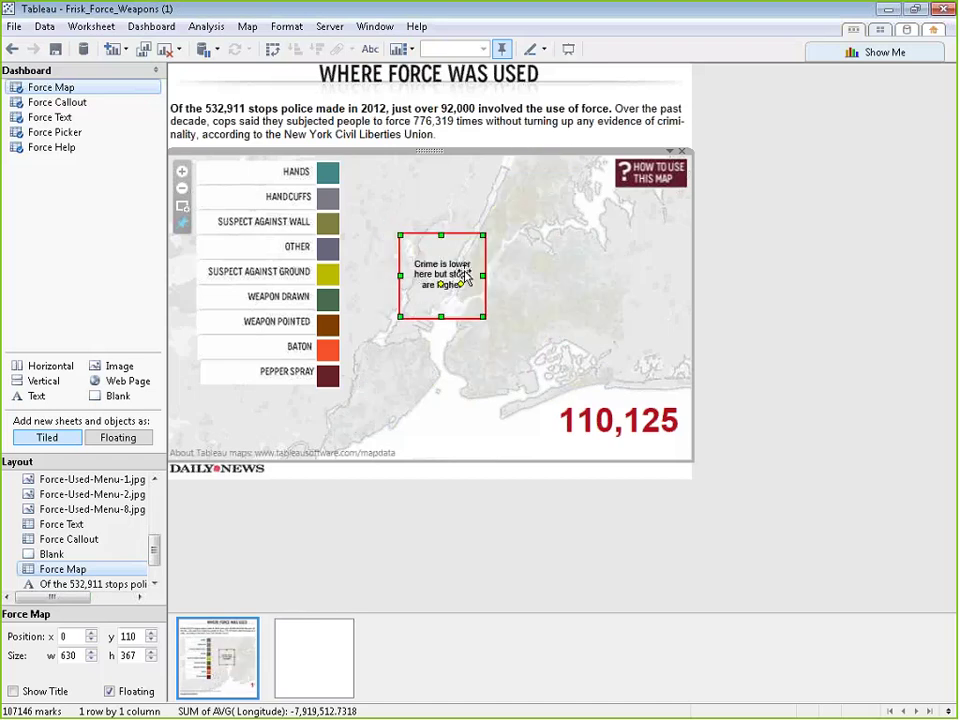
right_click(482, 277)
left_click(497, 306)
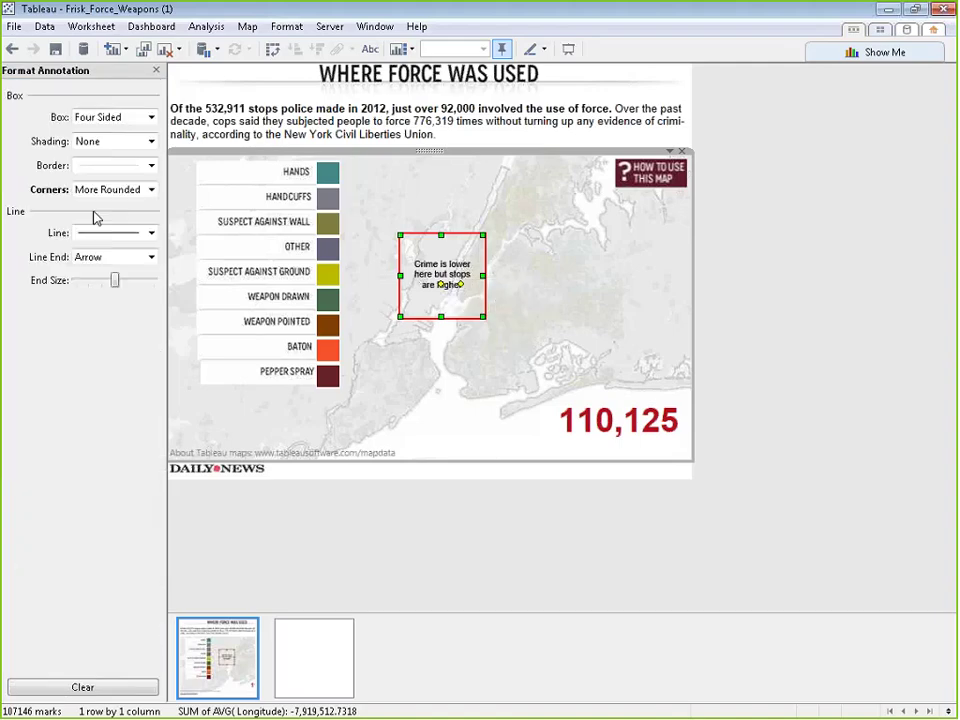
left_click(151, 165)
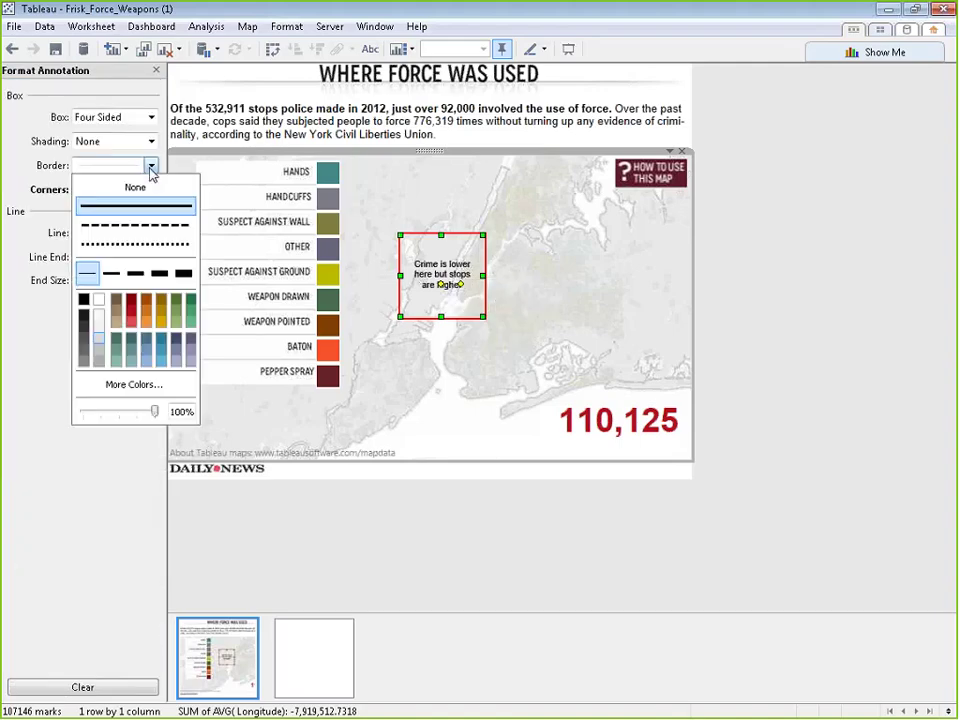
left_click(115, 278)
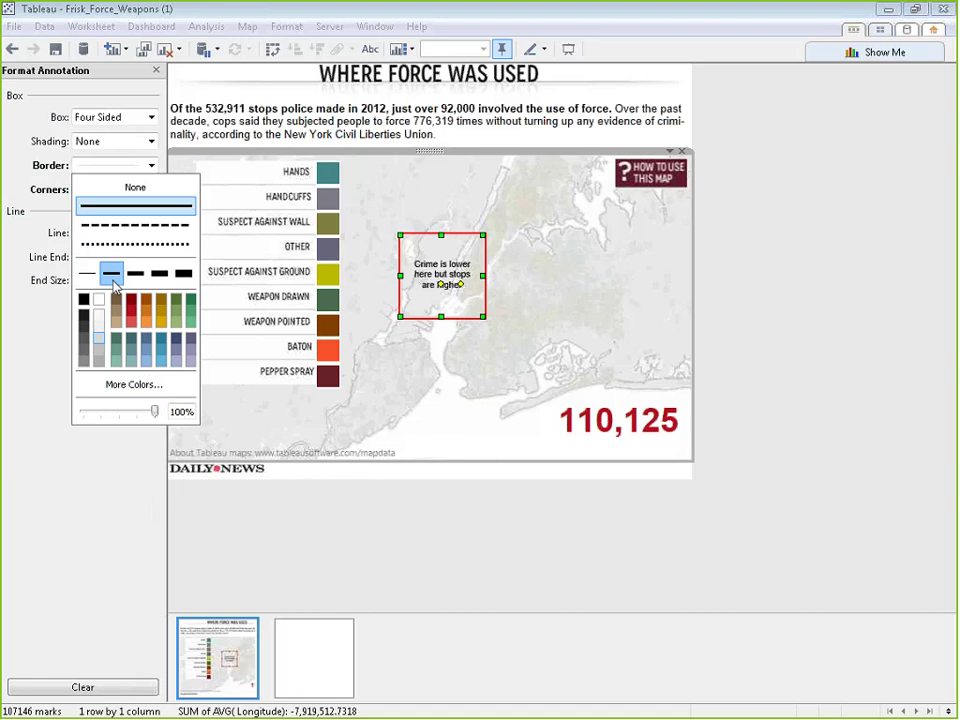
left_click(66, 420)
Shade the annotation background light pink at 50% opacity.
left_click(152, 141)
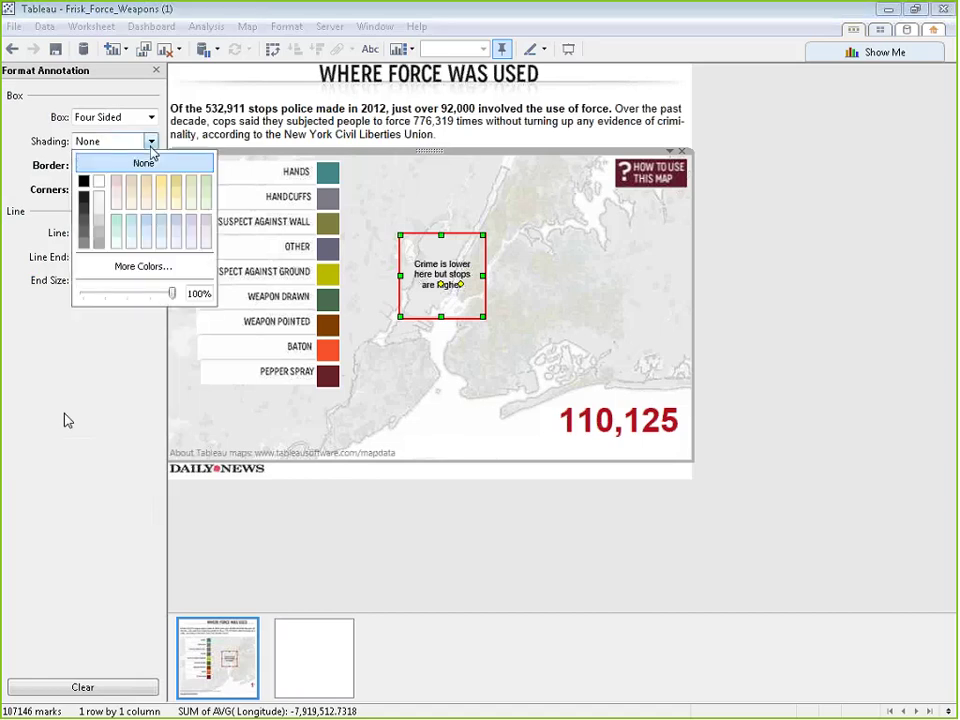
left_click(116, 195)
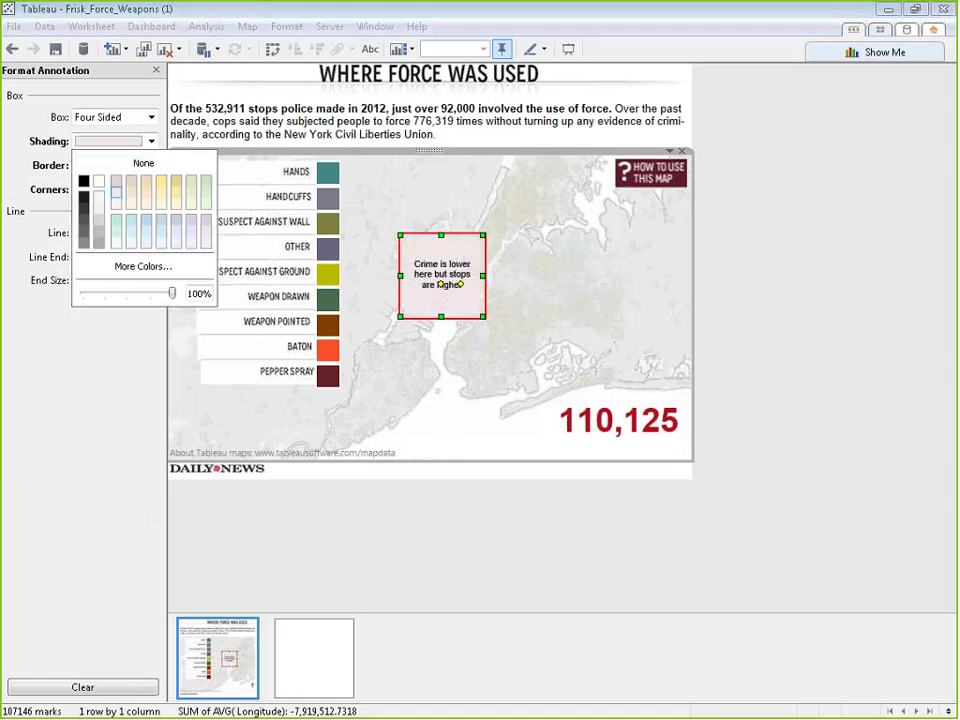
left_click_drag(172, 293, 129, 296)
left_click(604, 270)
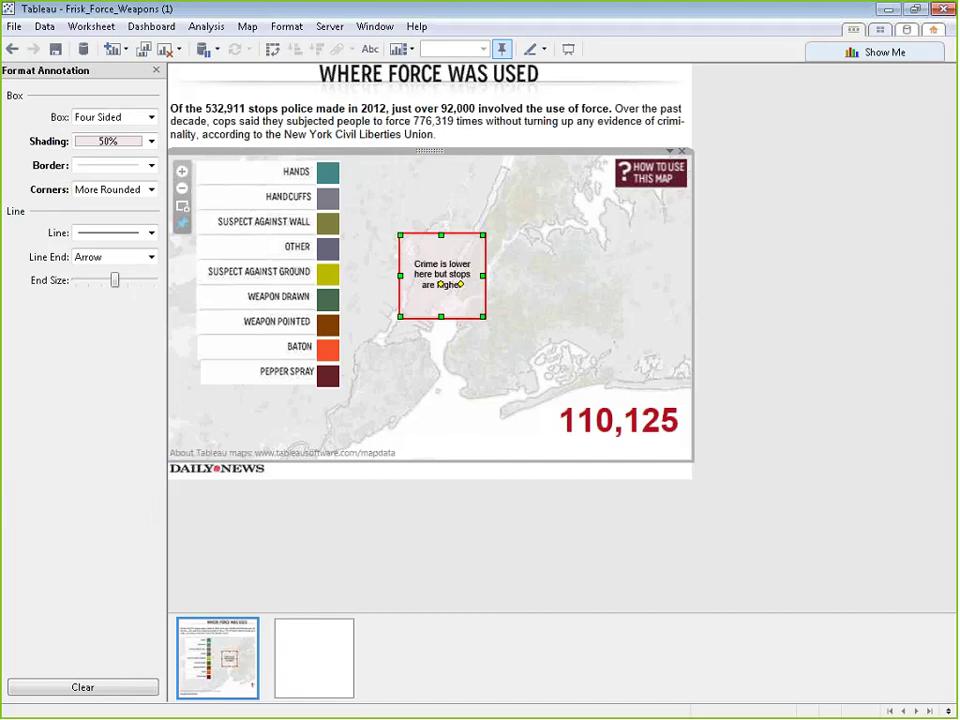
Filter the force map to Hands (70,289 stops) and tighten the pink annotation box around its text.
left_click(155, 70)
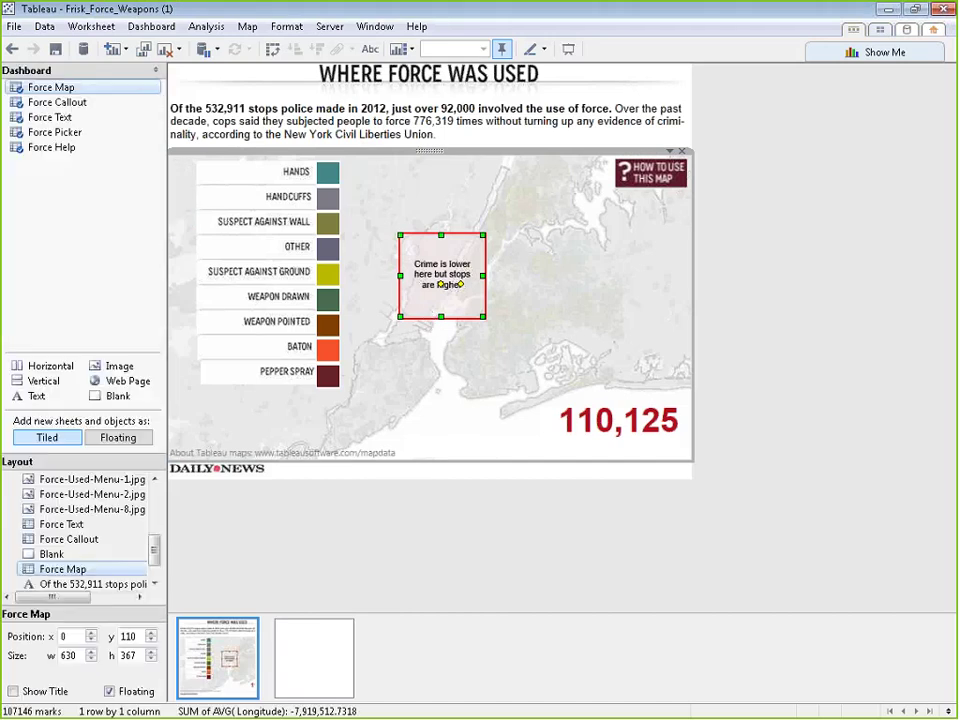
left_click(328, 172)
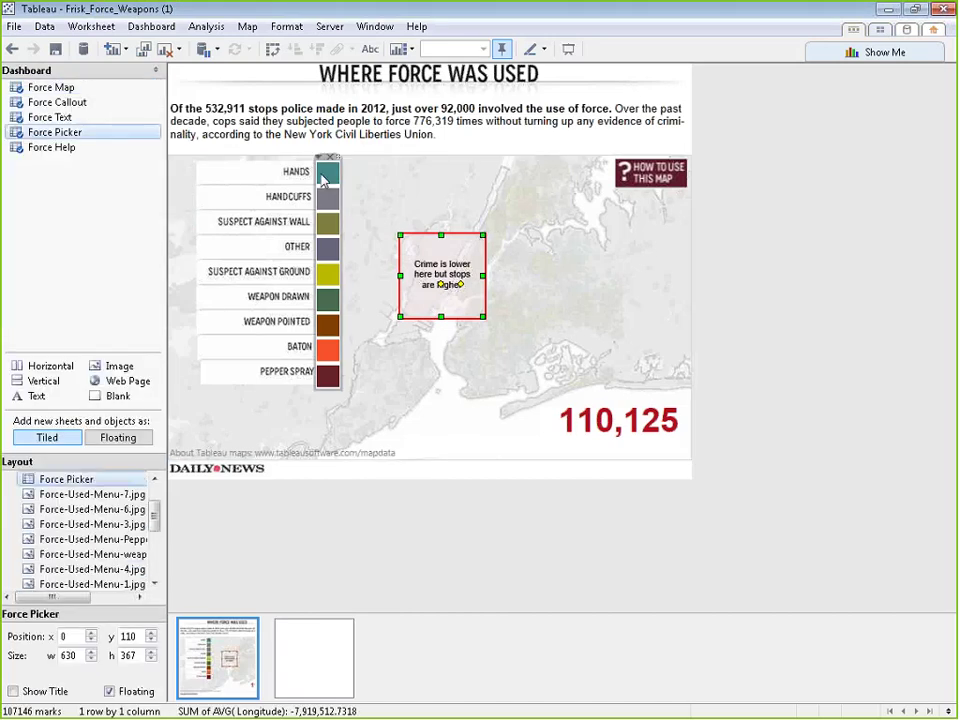
left_click(462, 246)
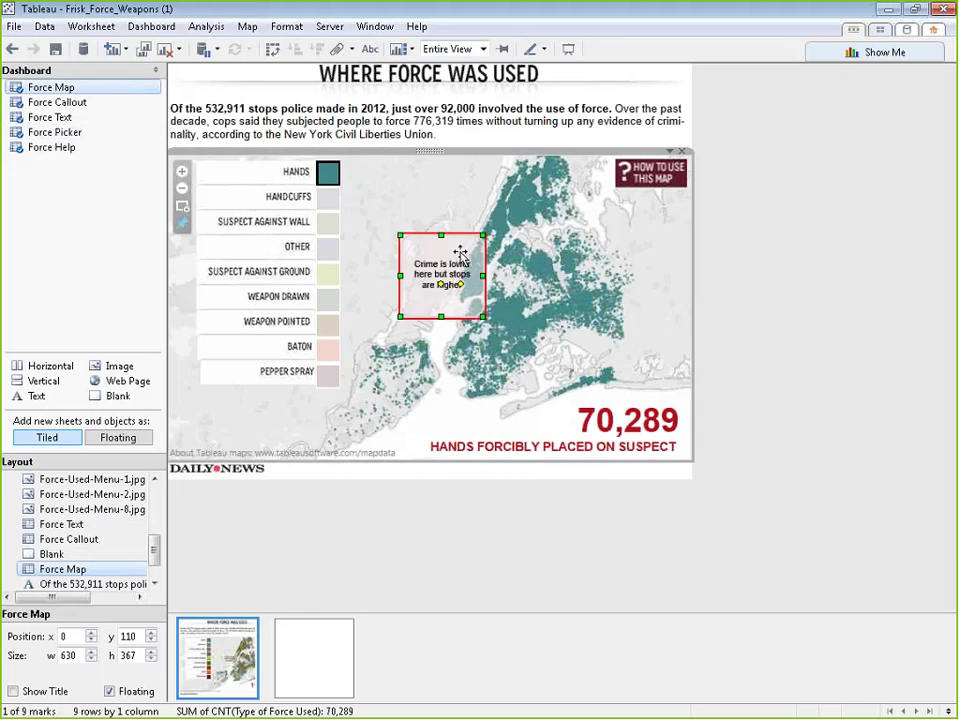
left_click_drag(442, 235, 450, 230)
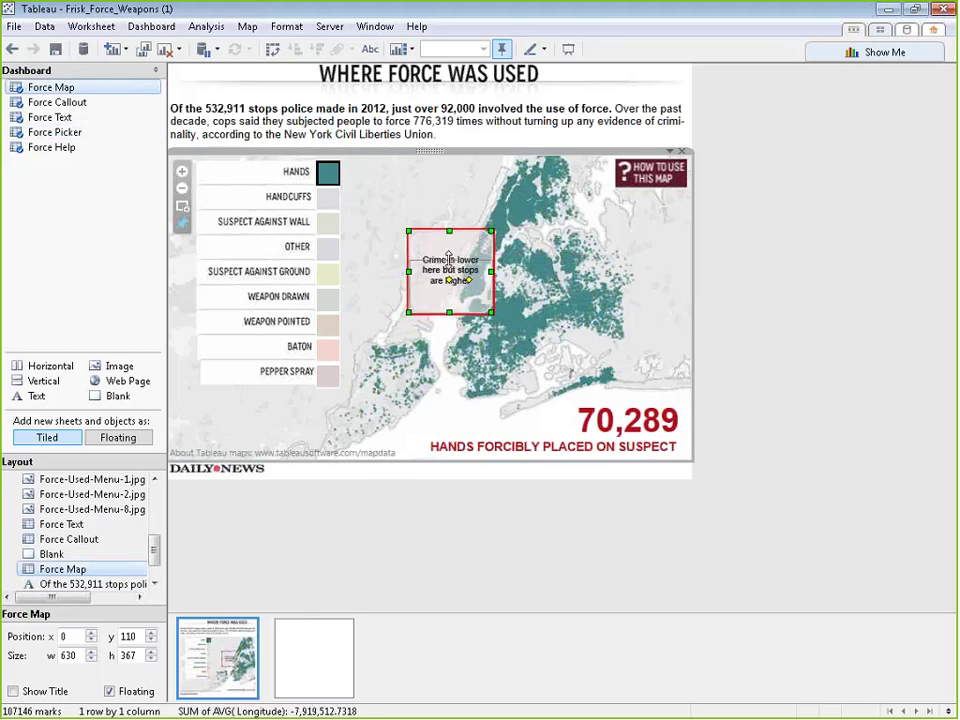
left_click_drag(450, 230, 450, 259)
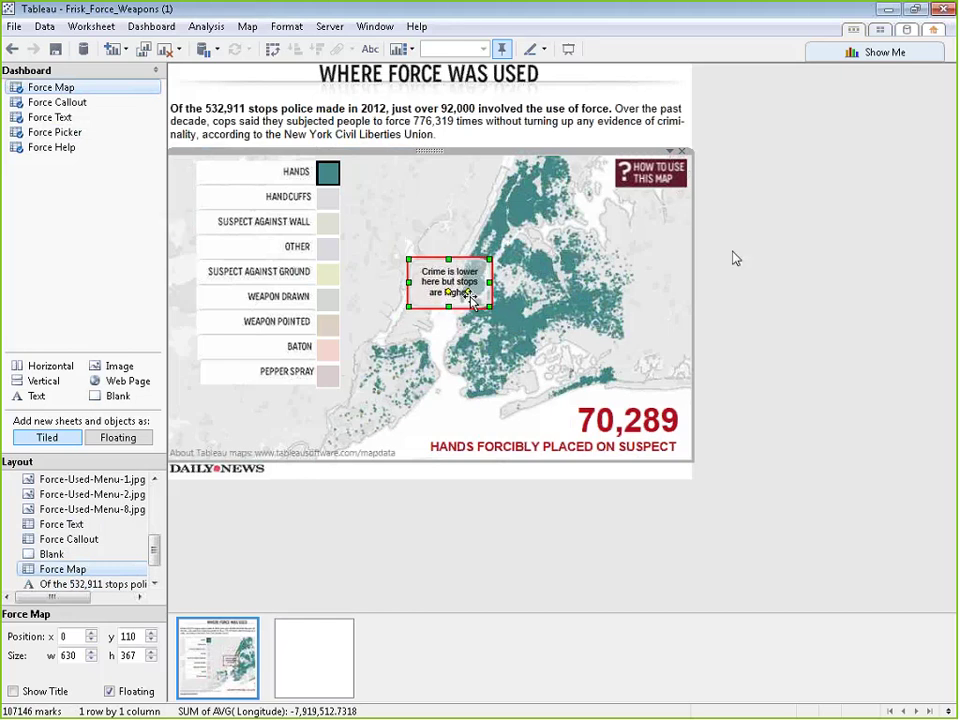
left_click(634, 253)
right_click(634, 253)
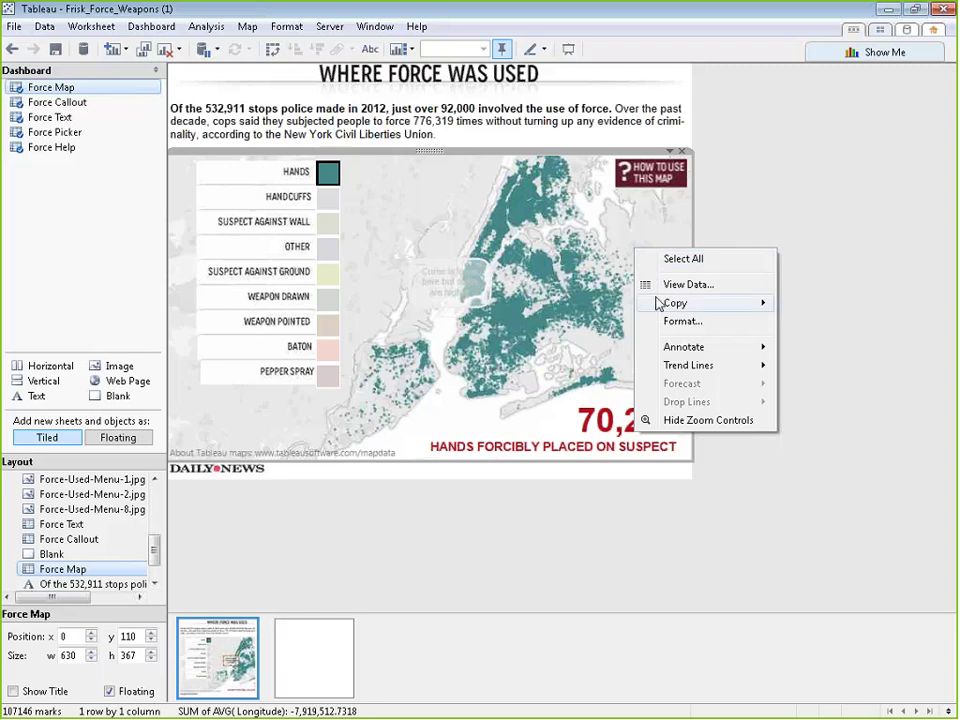
Add a latitude/longitude point annotation to the force map.
mouse_move(683, 346)
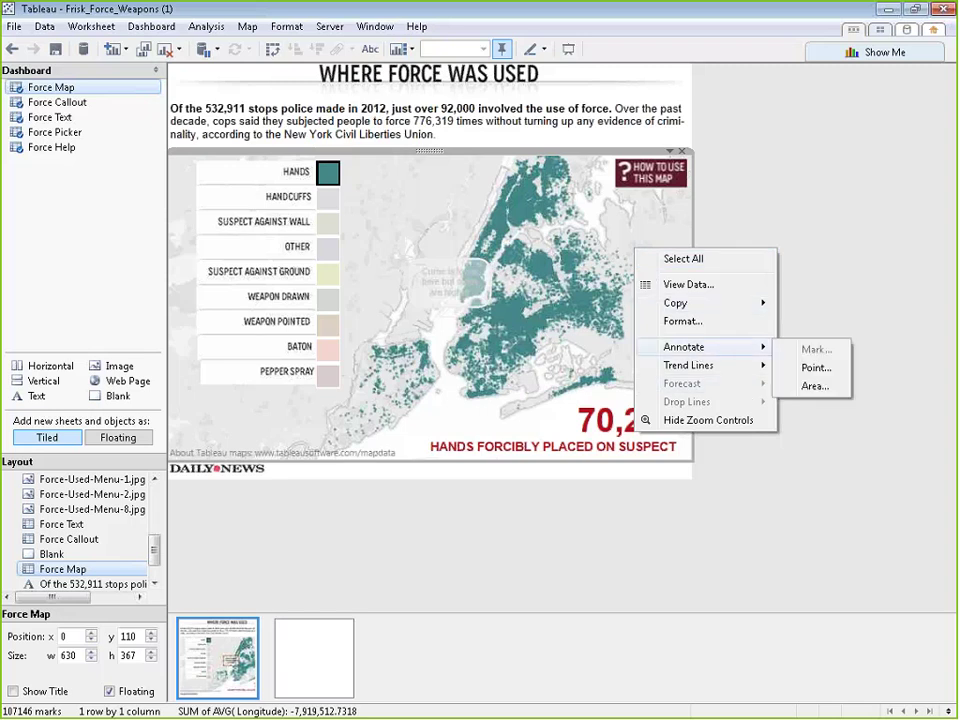
left_click(796, 373)
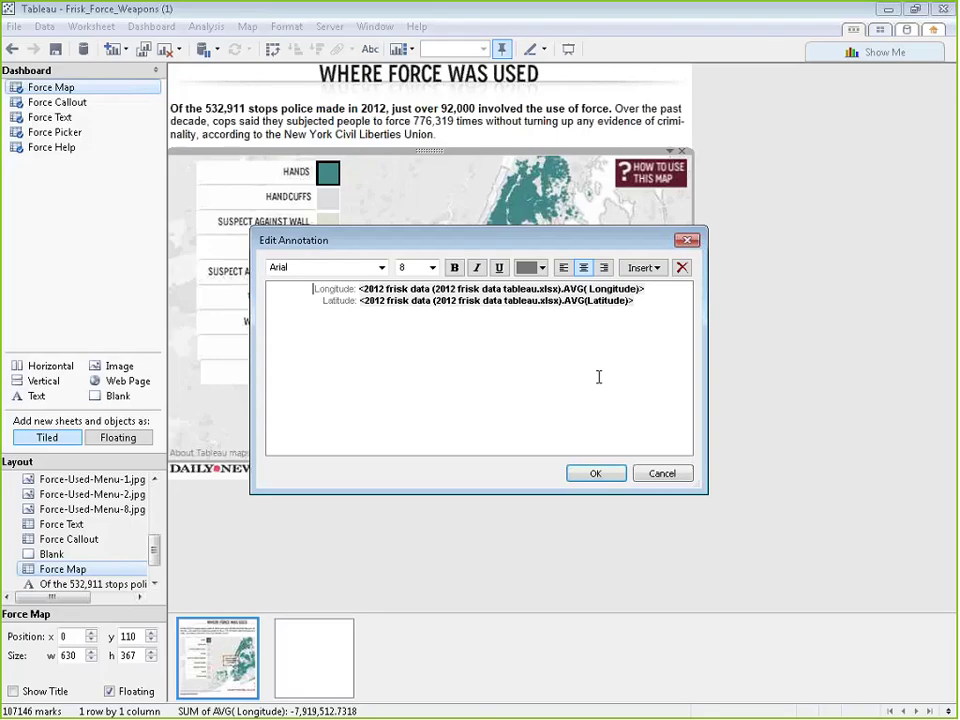
left_click(618, 476)
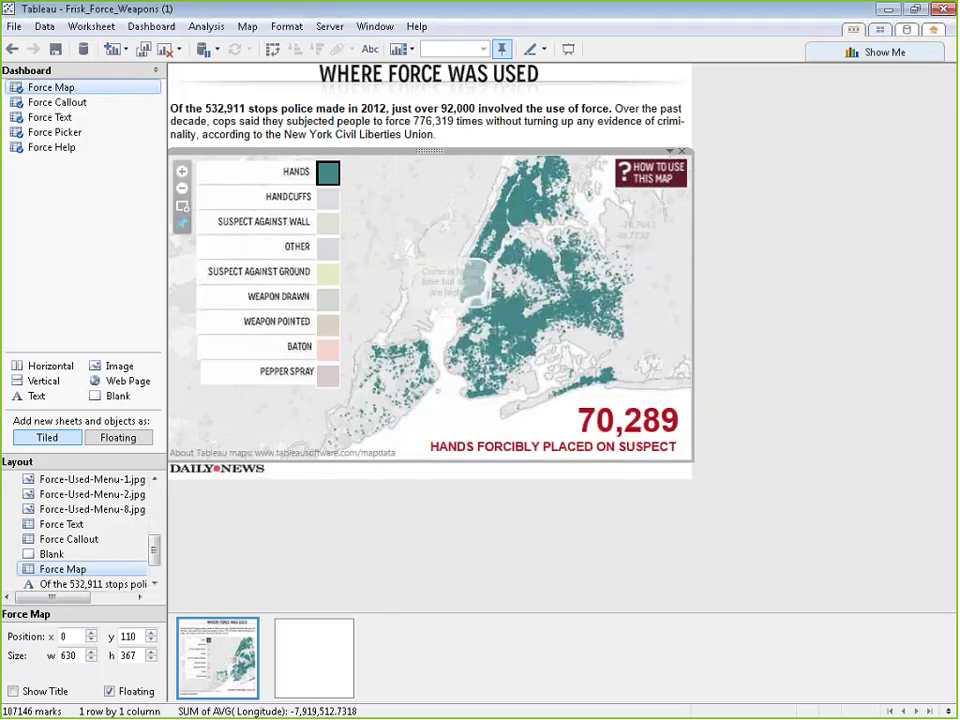
Reposition, then delete the lat/long annotation and deselect the map zone.
left_click(631, 245)
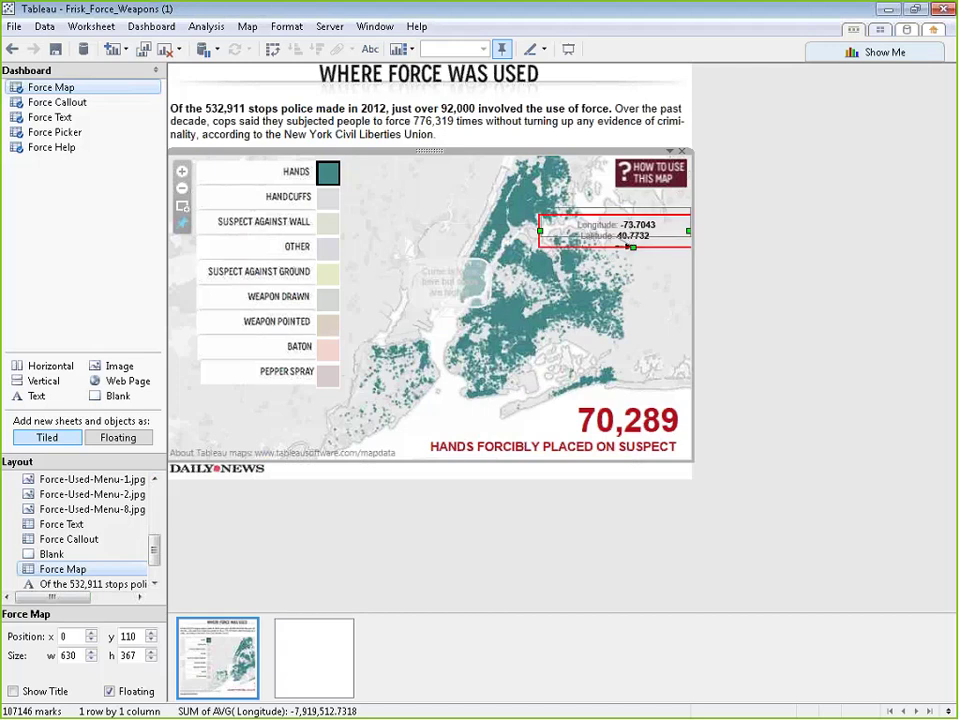
left_click_drag(631, 245, 613, 253)
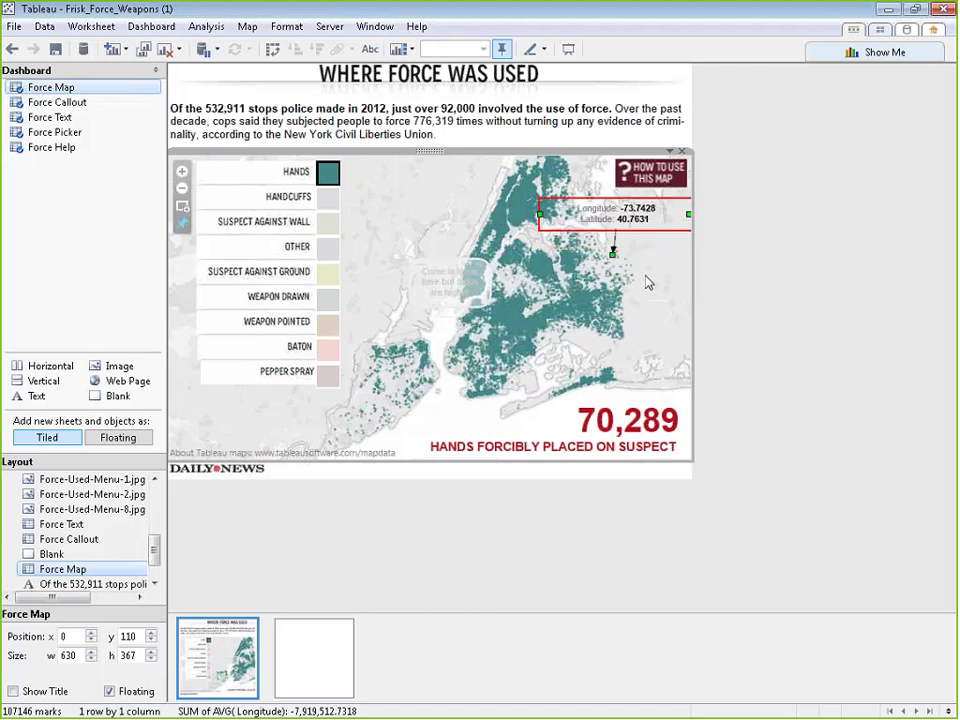
left_click(617, 257)
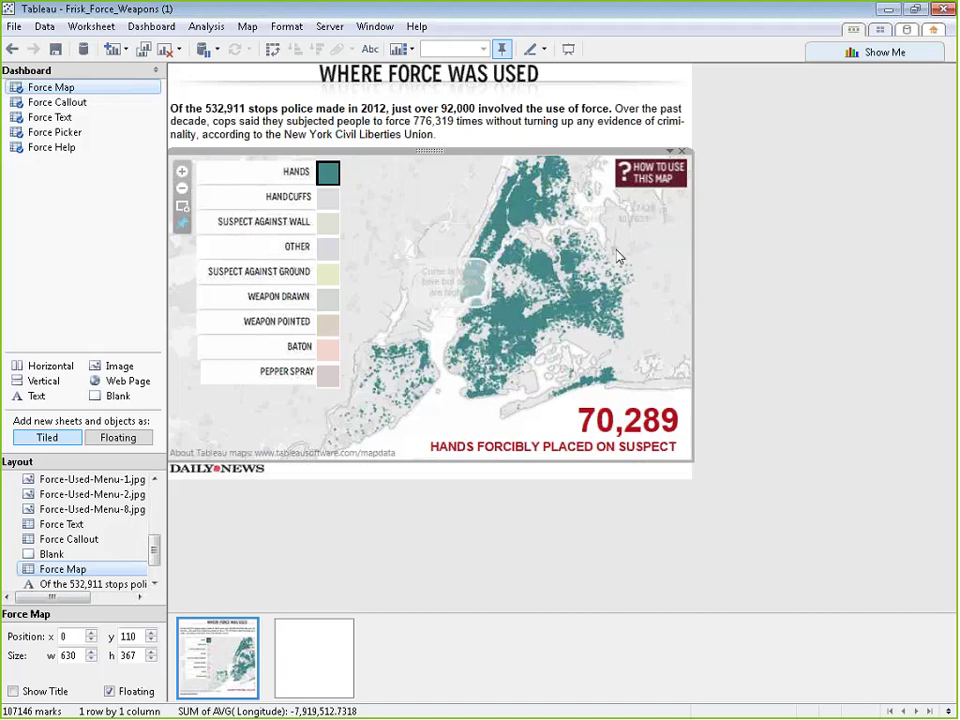
left_click(617, 257)
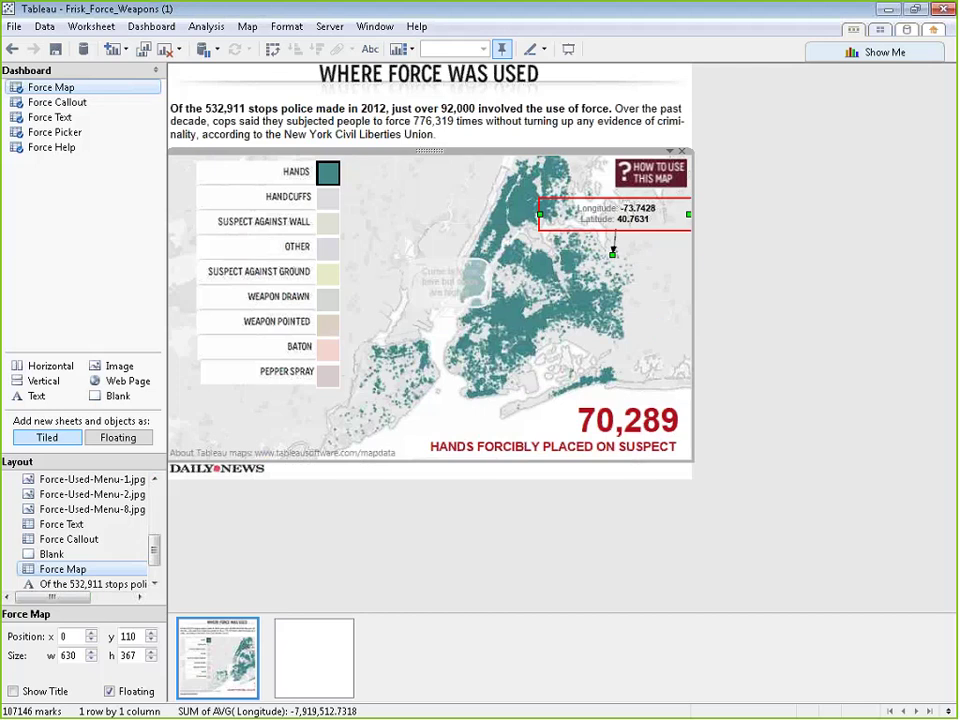
key("Delete")
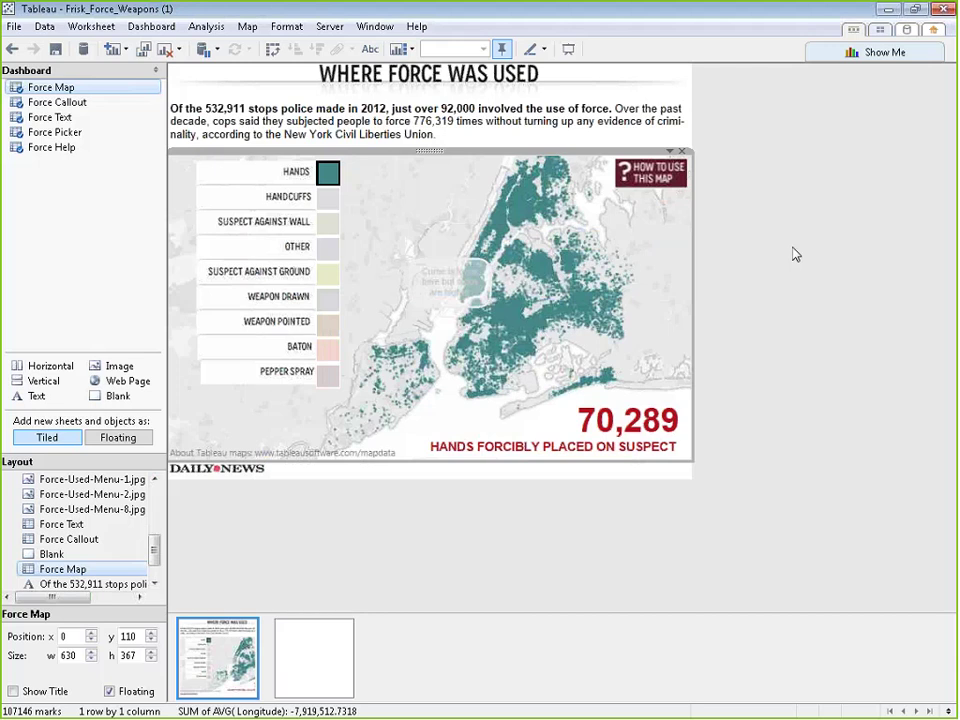
left_click(470, 526)
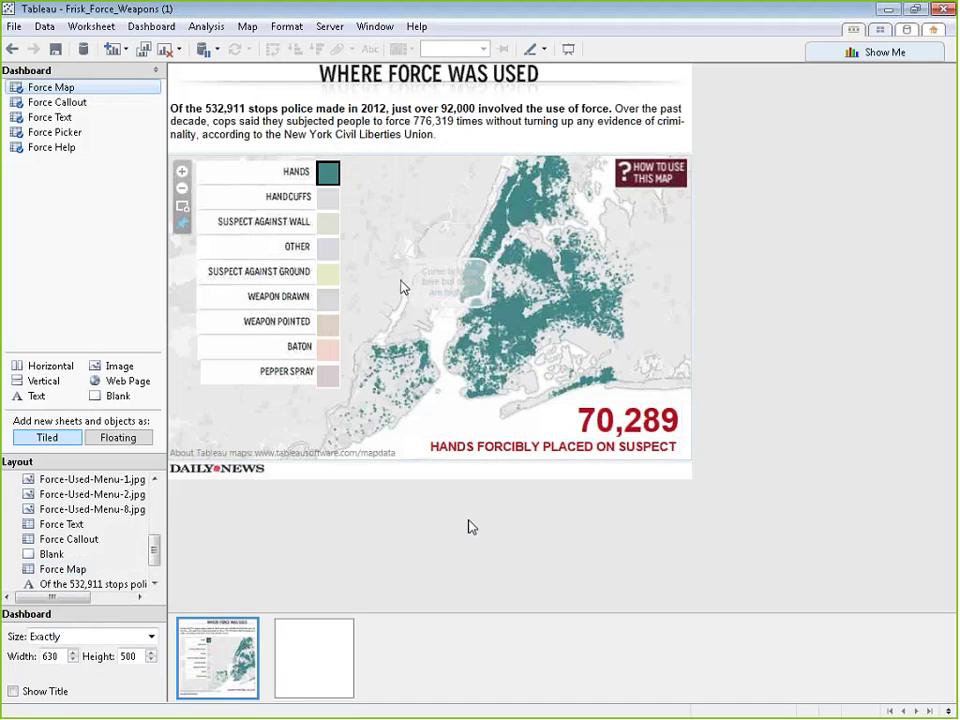
Filter the map to Suspect Against Wall, Other, Suspect Against Ground, Weapon Drawn, Weapon Pointed, Hands, then clear the filter.
left_click(332, 197)
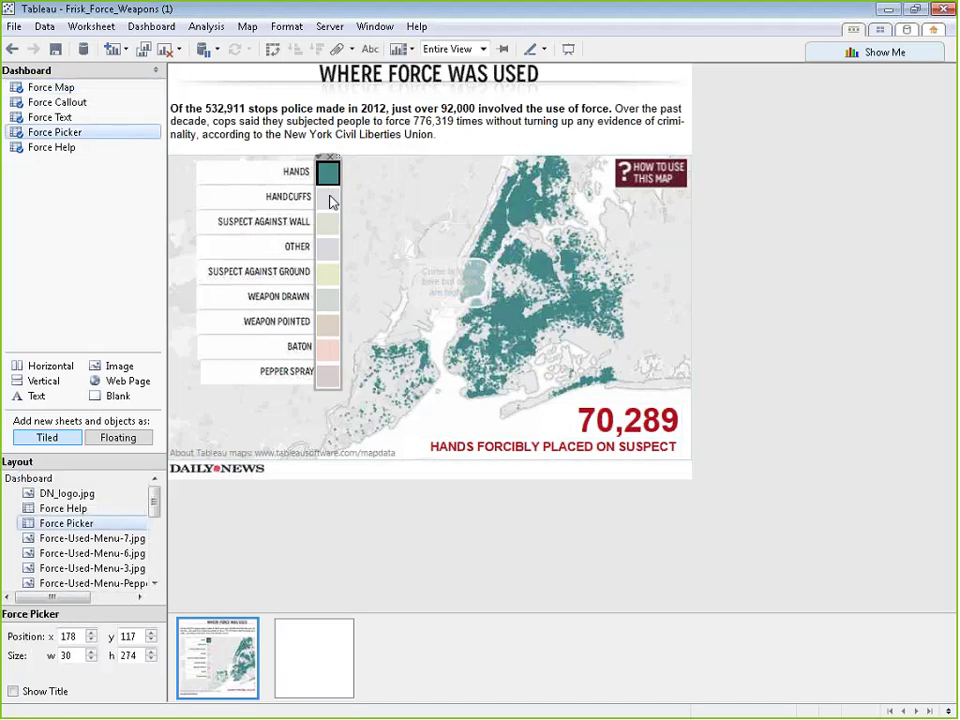
left_click(332, 224)
left_click(330, 248)
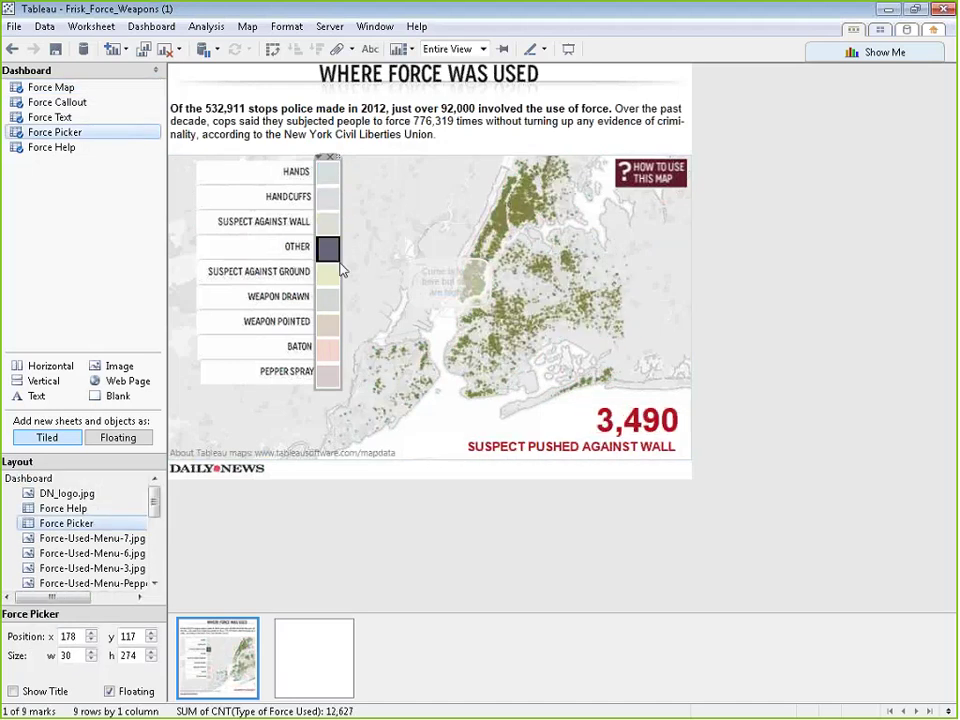
left_click(332, 273)
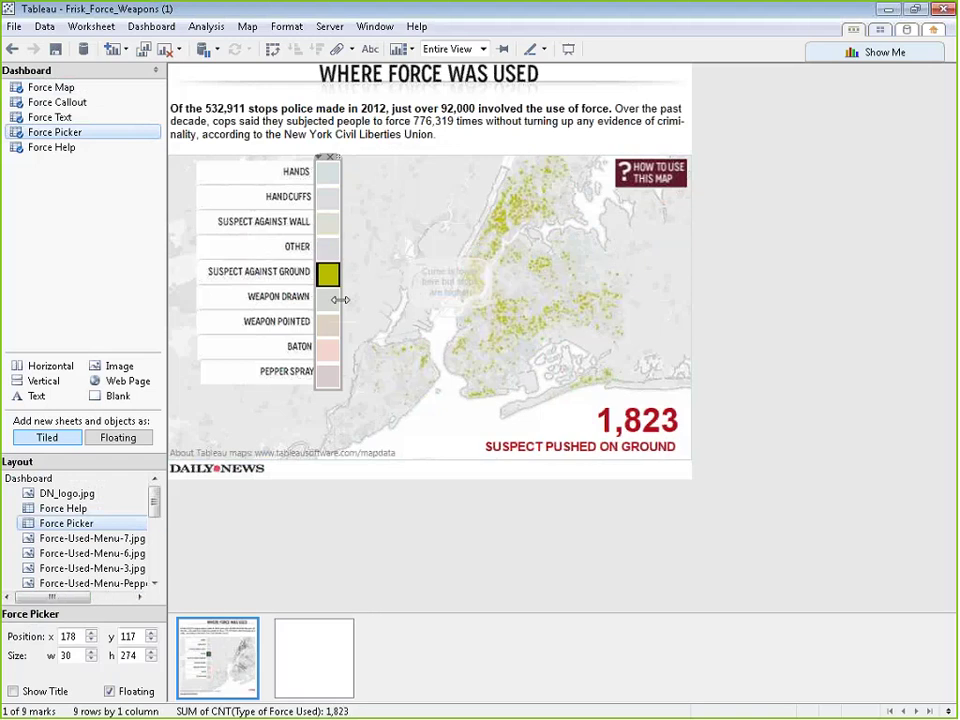
left_click(332, 298)
left_click(335, 324)
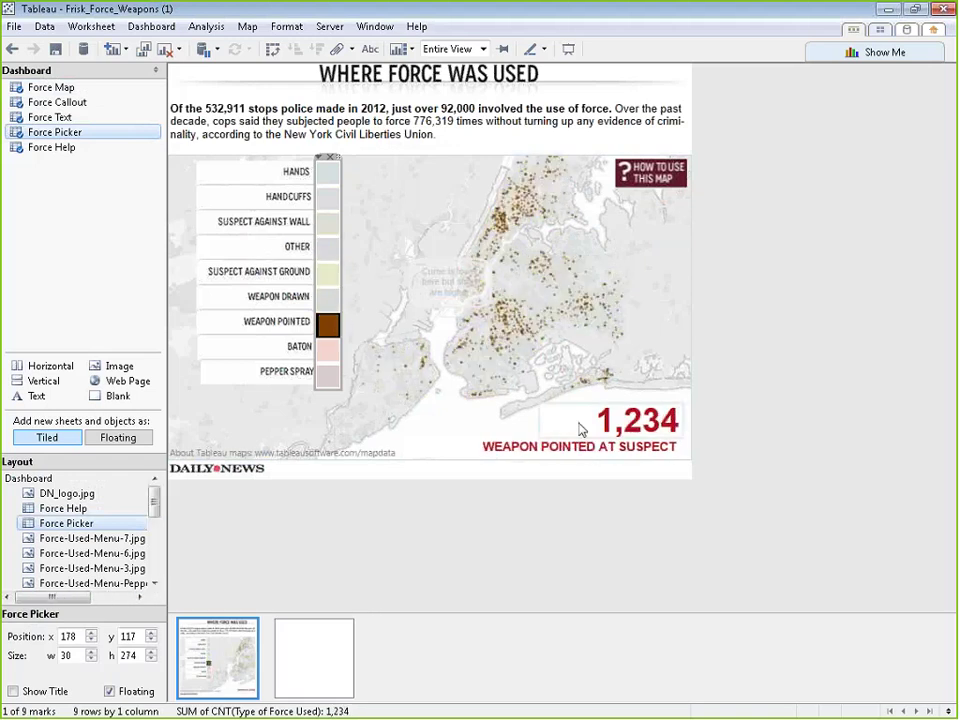
left_click(329, 173)
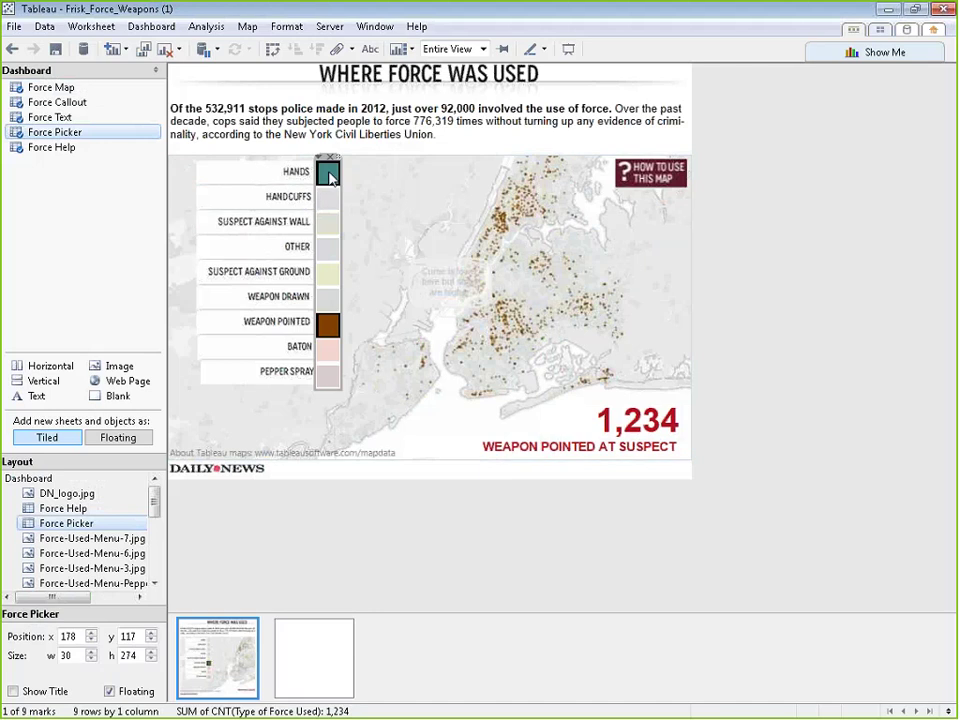
left_click(330, 175)
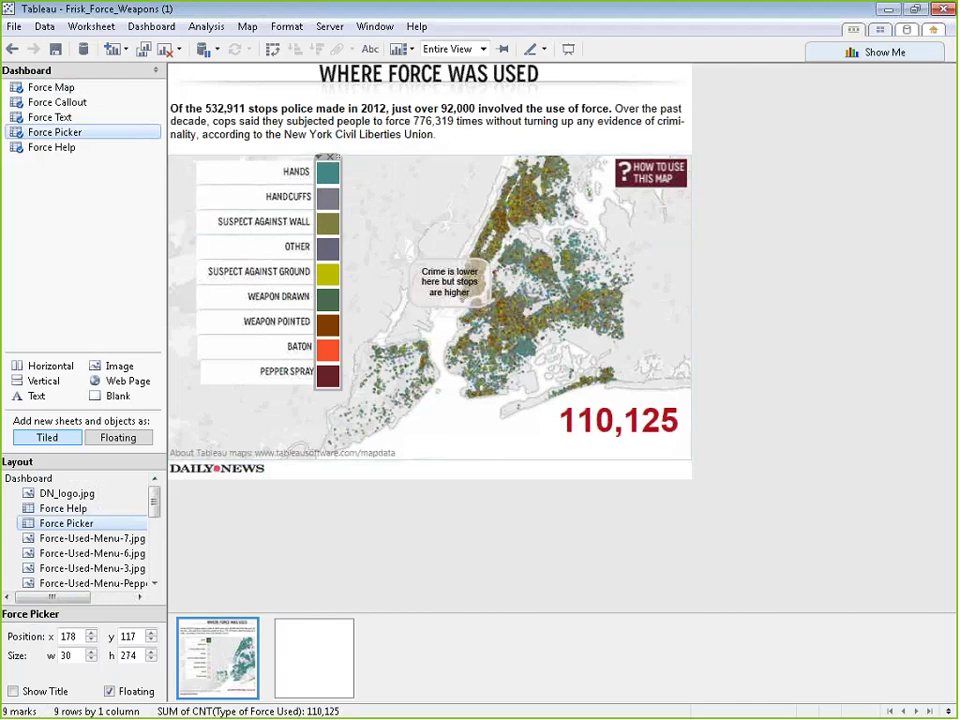
right_click(90, 133)
left_click(140, 189)
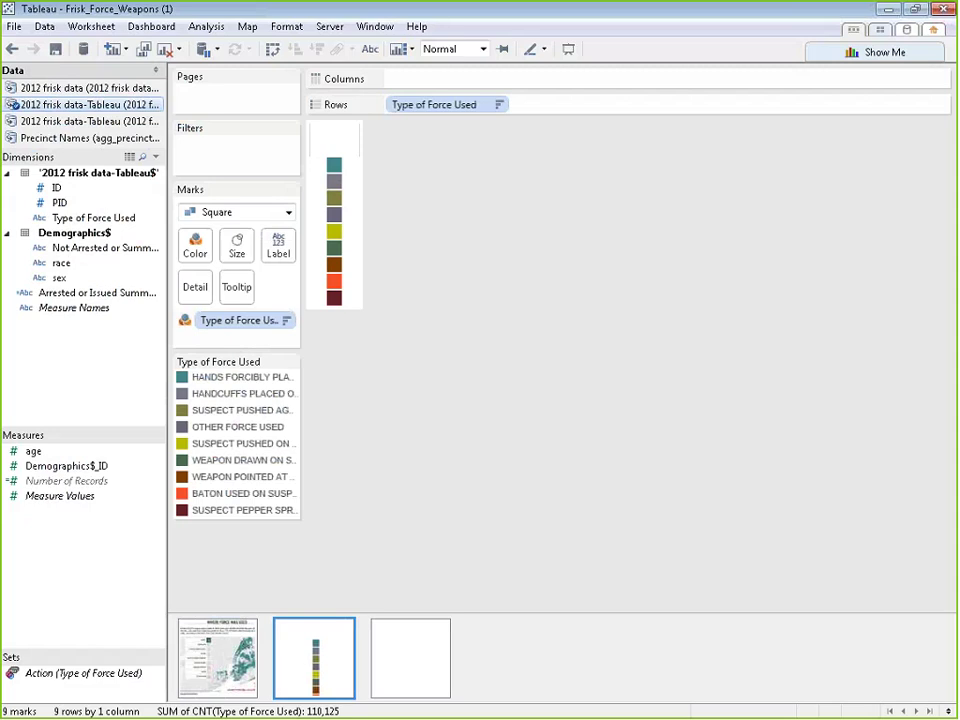
right_click(441, 110)
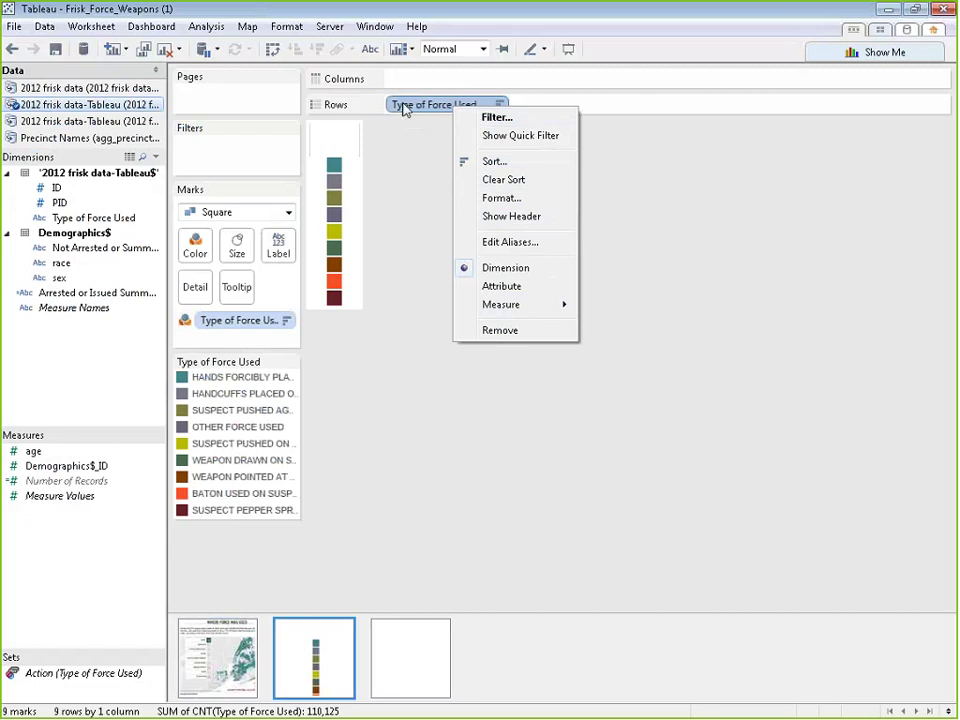
left_click(492, 216)
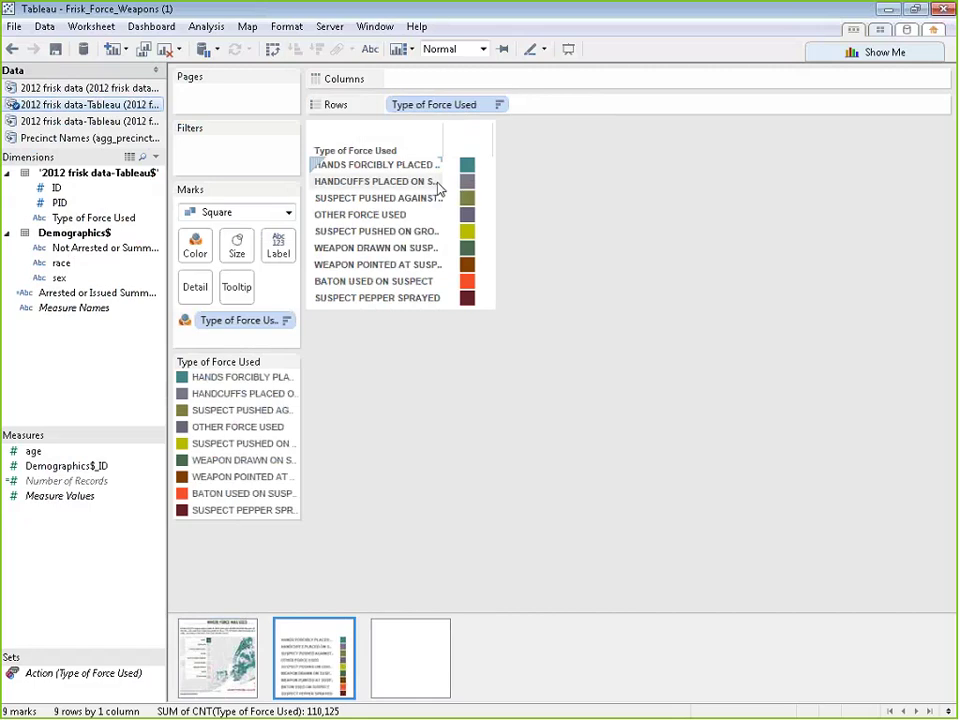
right_click(443, 110)
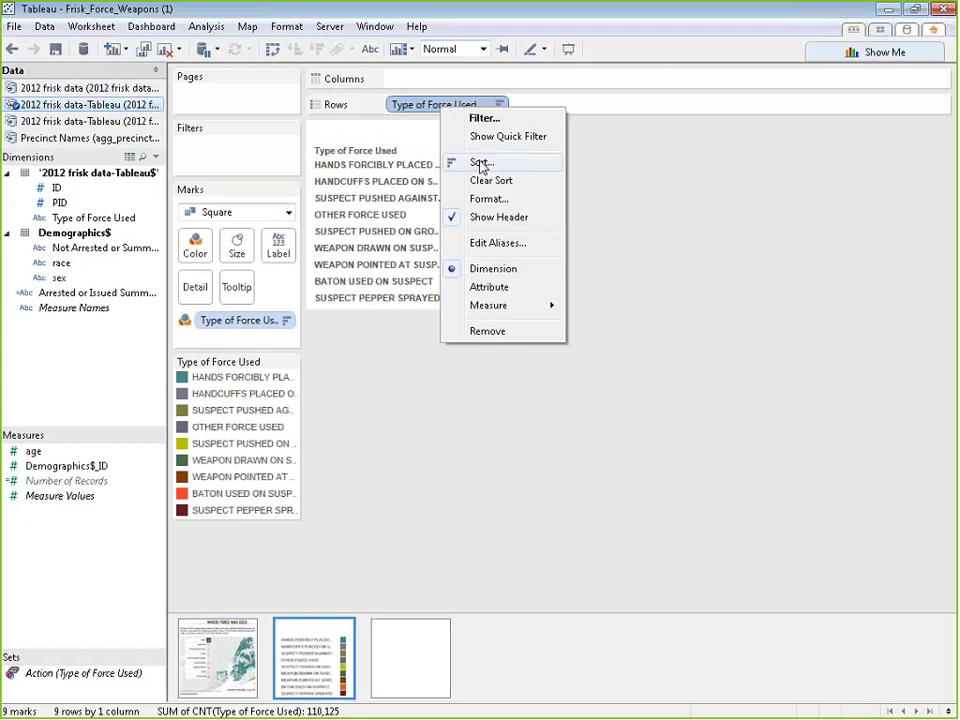
left_click(499, 217)
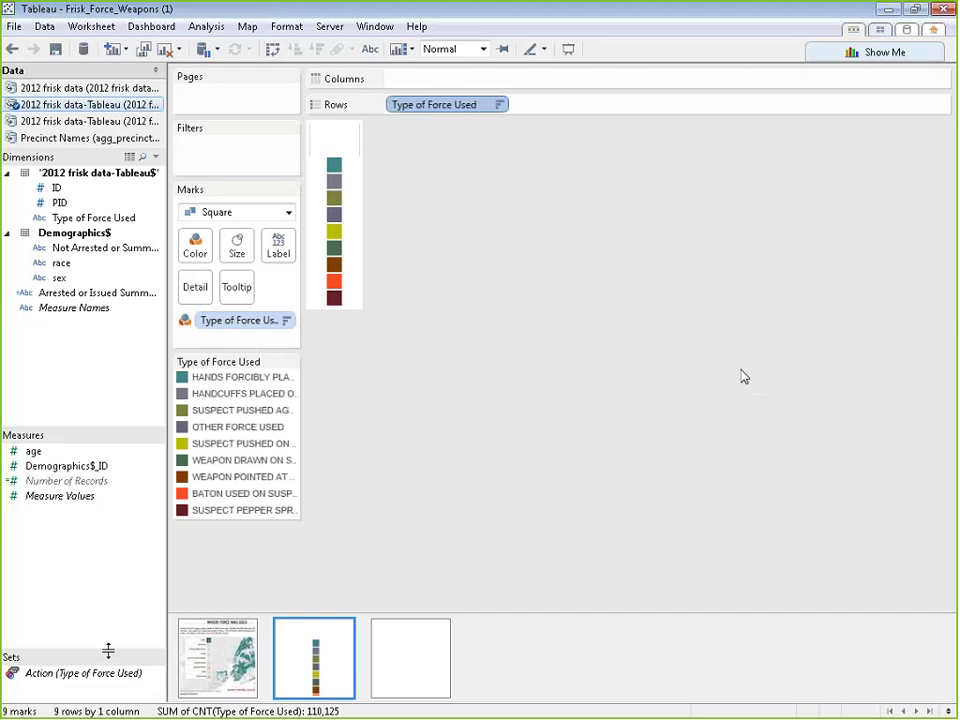
left_click(217, 652)
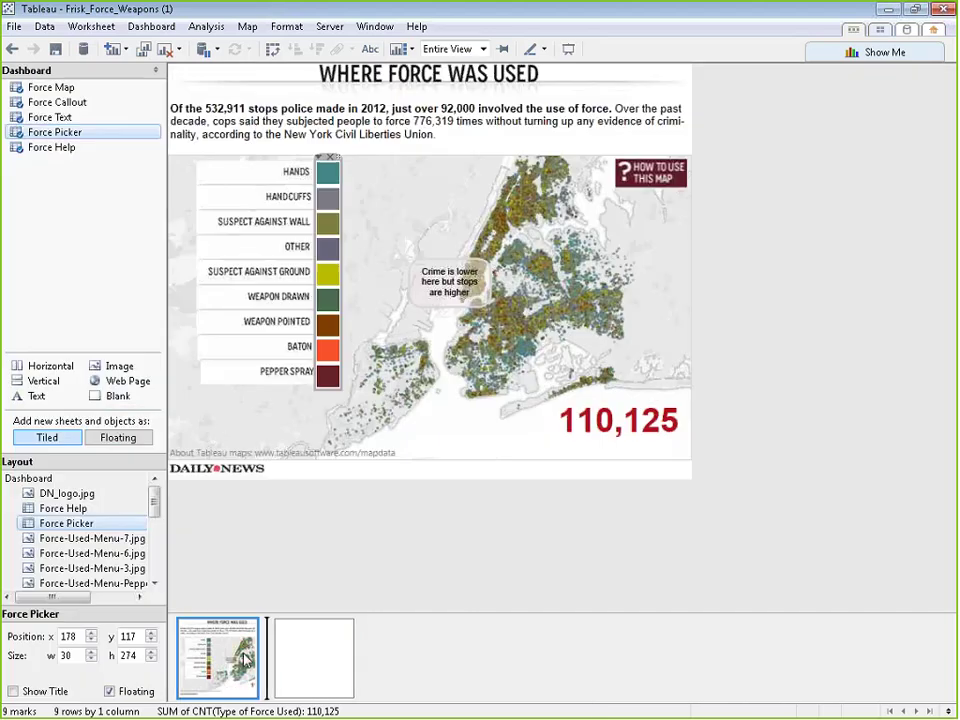
left_click(151, 26)
left_click(186, 172)
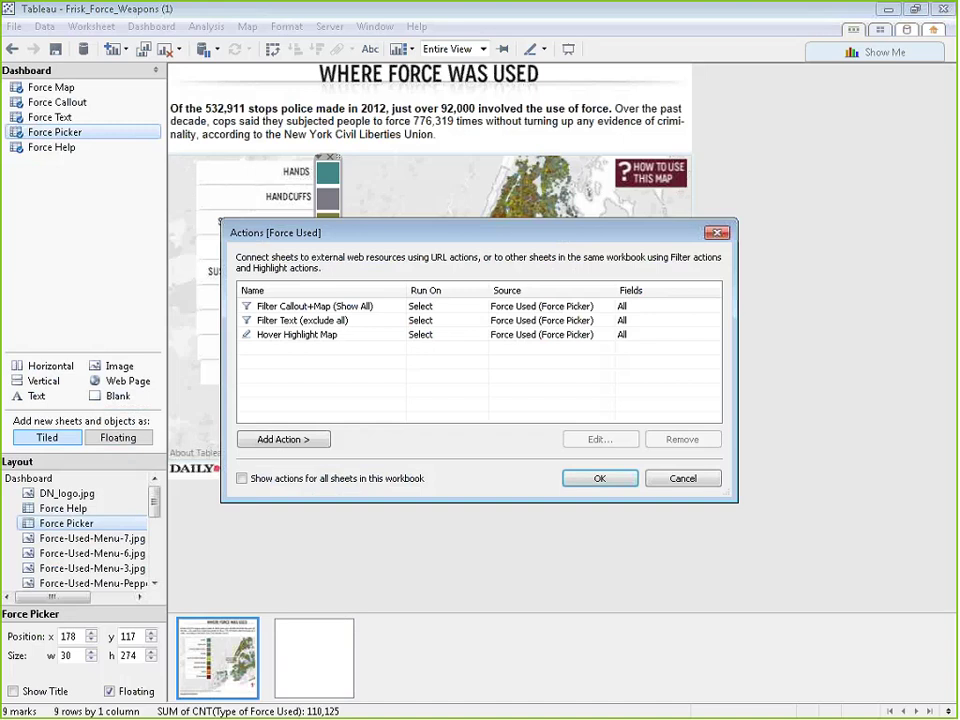
left_click(314, 306)
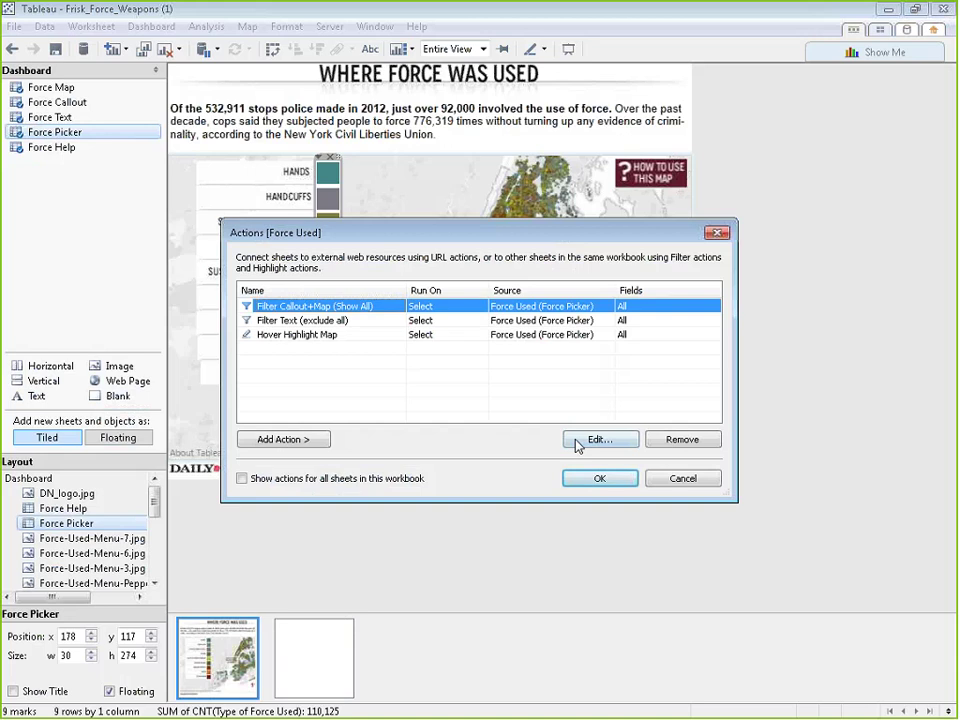
left_click(578, 445)
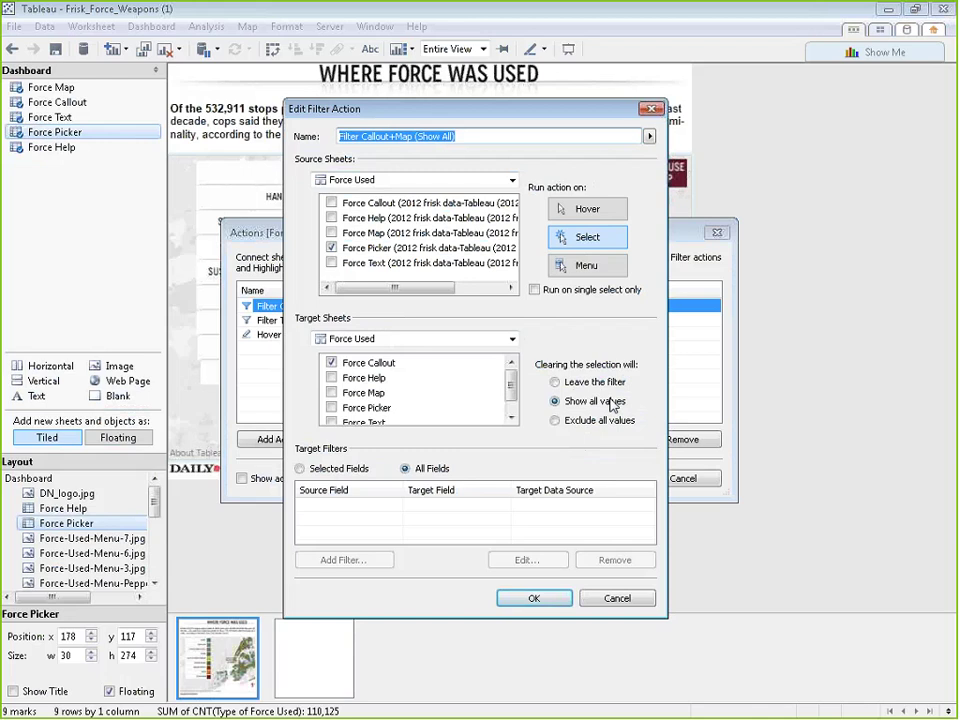
left_click_drag(510, 386, 484, 397)
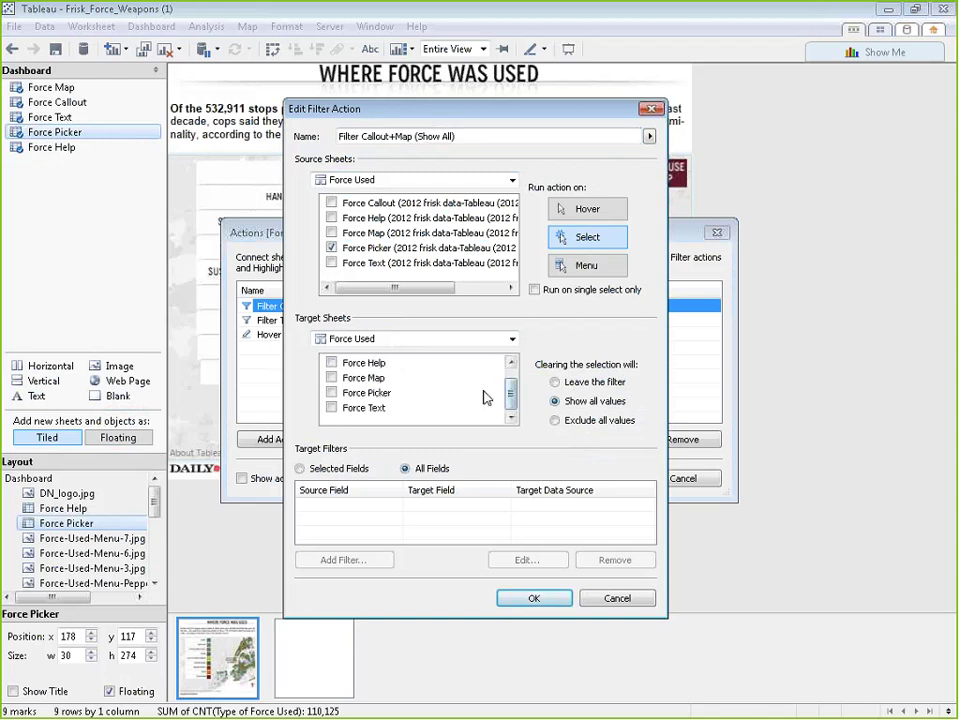
scroll(484, 397, "up", 1)
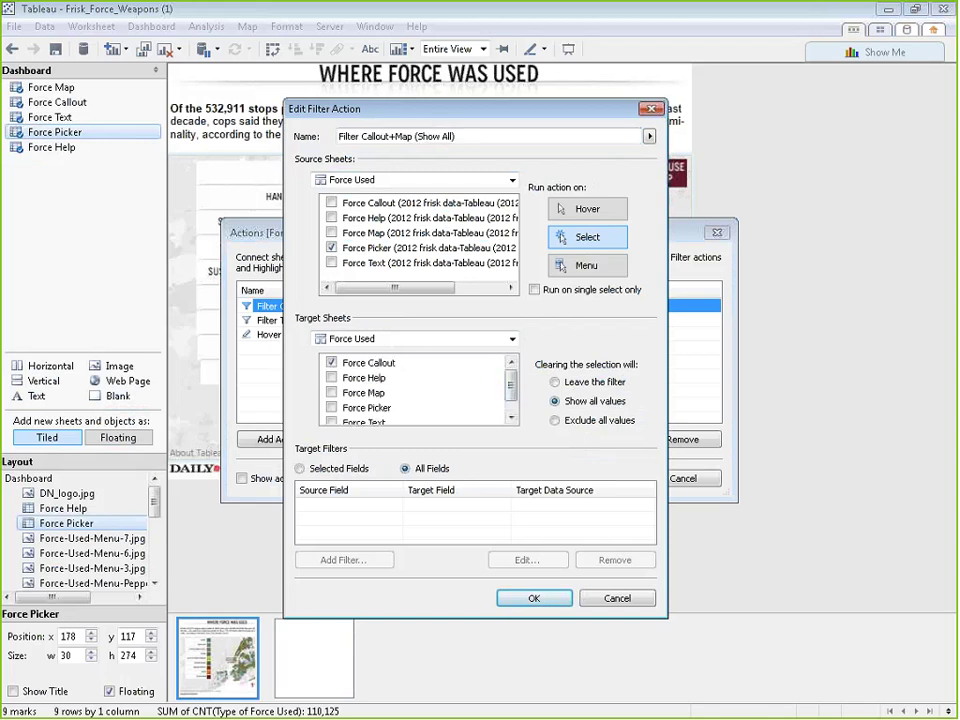
left_click(558, 605)
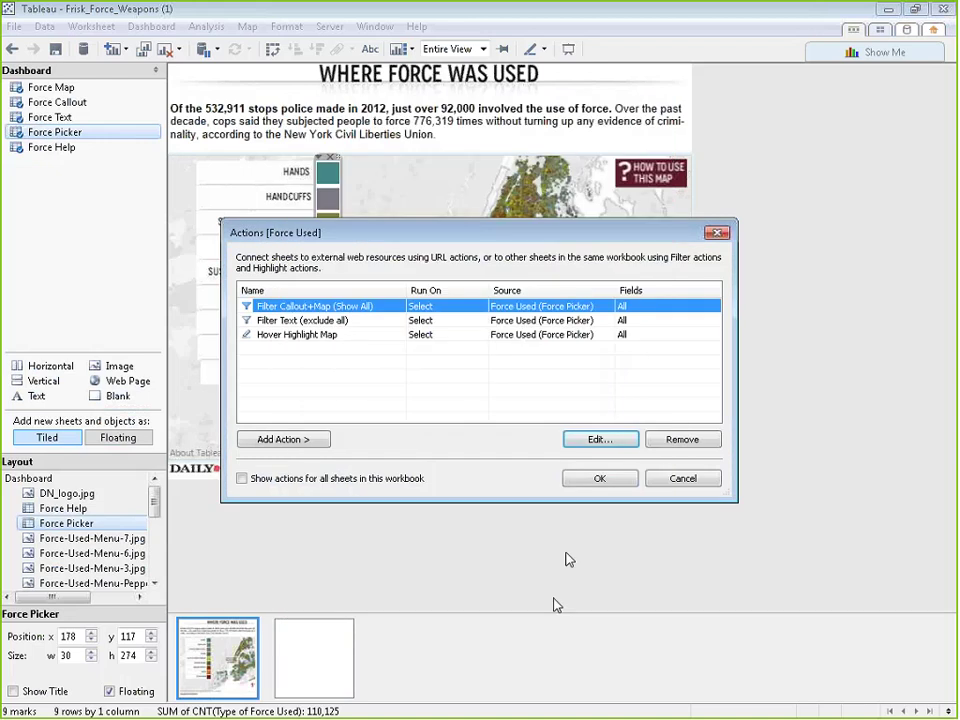
left_click(600, 479)
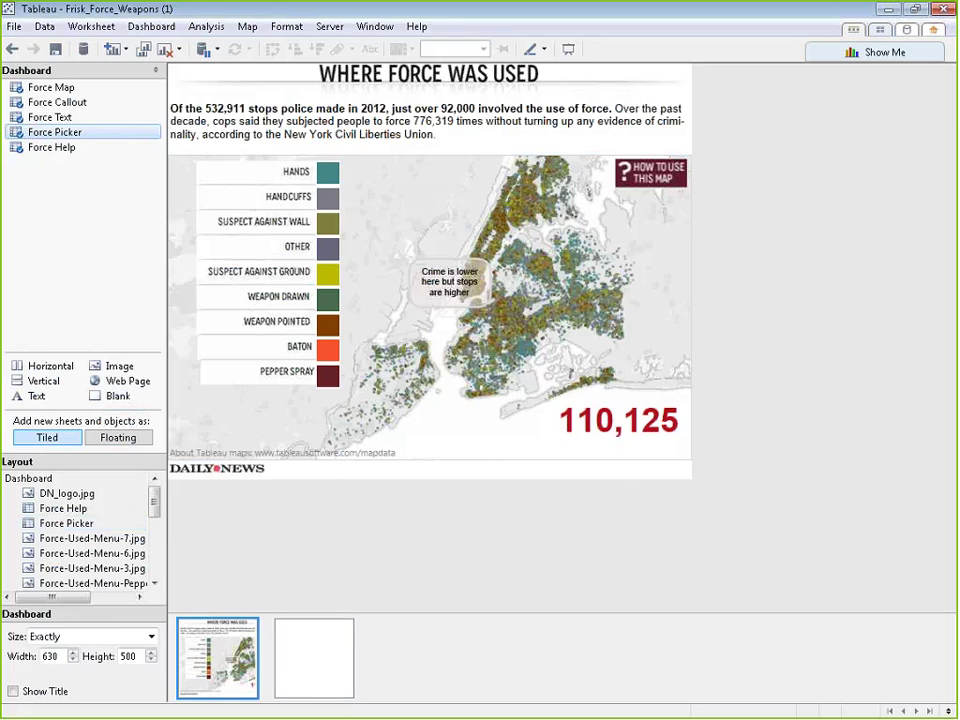
Minimise Tableau and scroll the 'How the Sun Controls the Weather' gallery page to its sunspot chart.
left_click(884, 9)
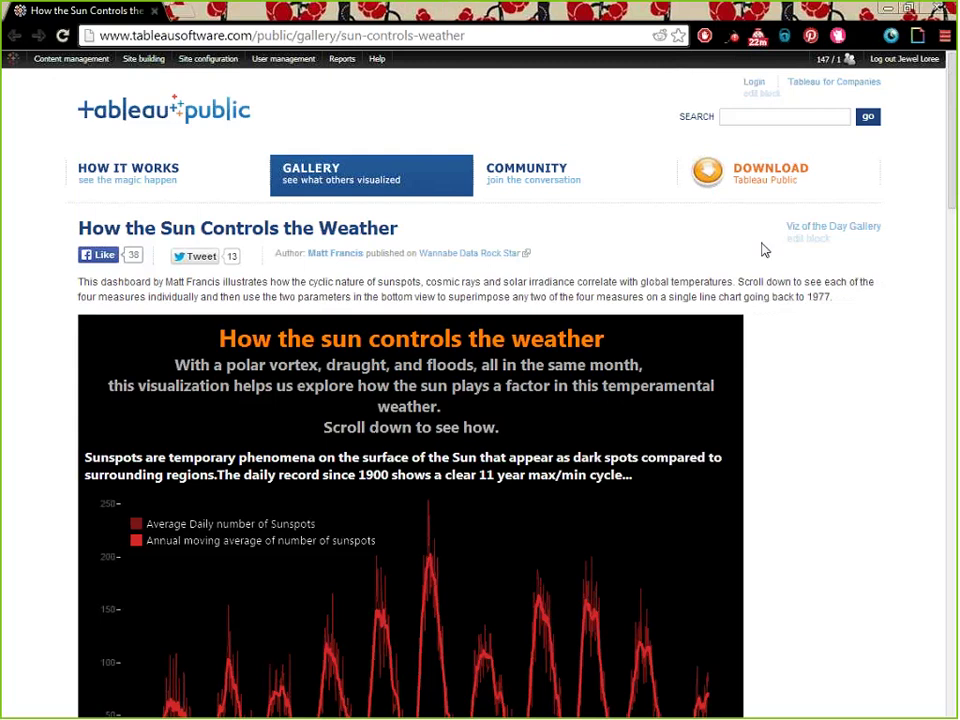
scroll(762, 249, "down", 15)
scroll(760, 249, "down", 10)
scroll(760, 249, "up", 15)
scroll(765, 298, "up", 10)
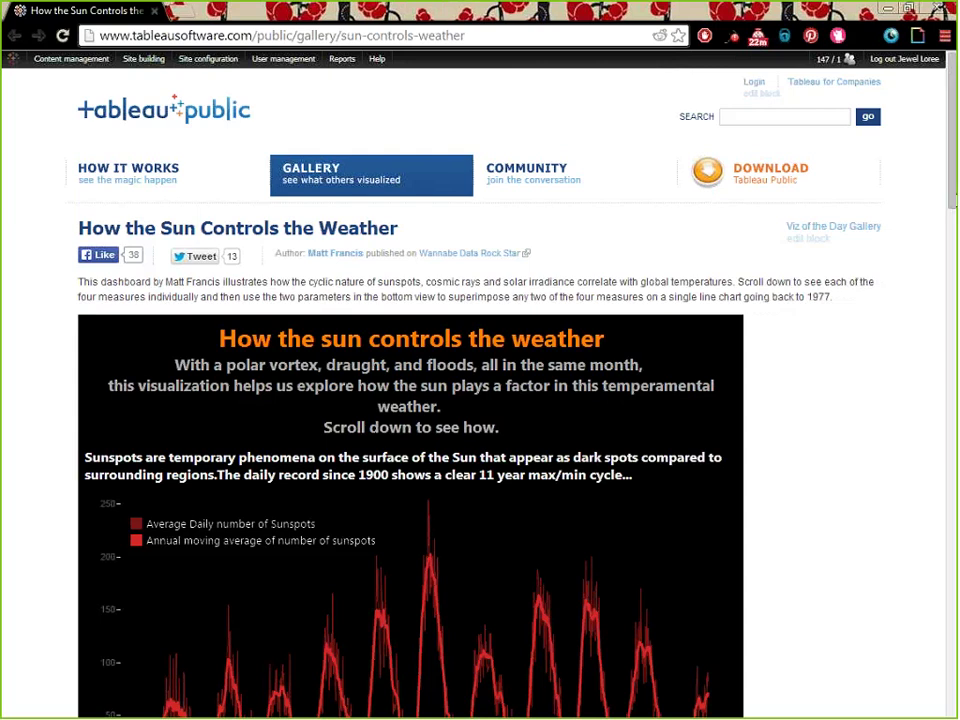
mouse_move(953, 200)
left_mouse_down()
mouse_move(942, 615)
mouse_move(948, 205)
left_mouse_up()
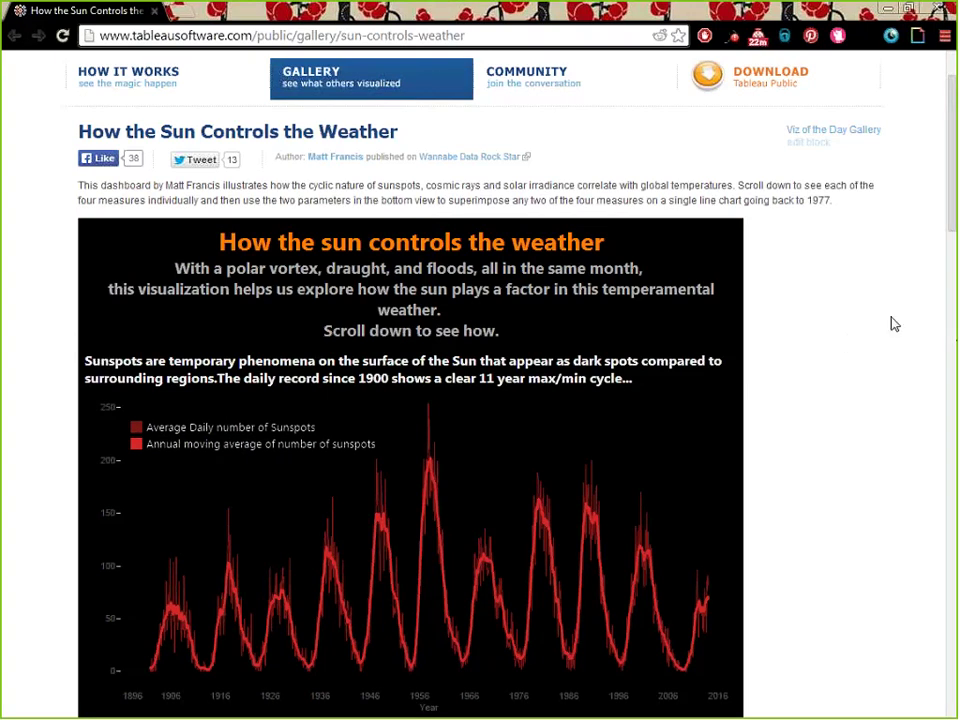
scroll(865, 296, "down", 1)
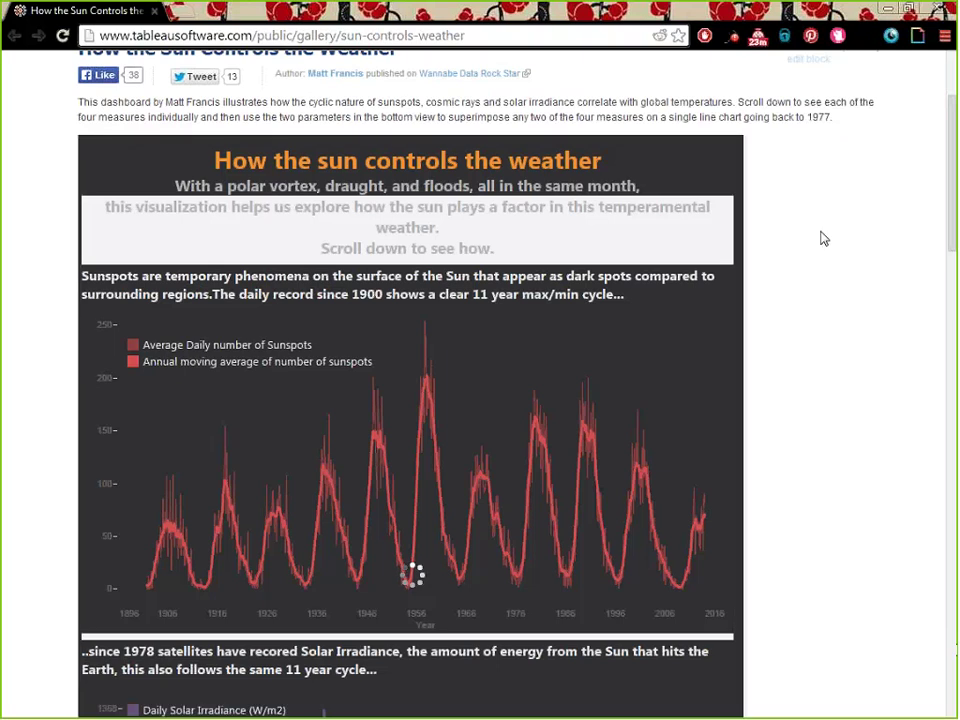
Scroll past the Solar Irradiance, Cosmic Rays and Global Temperature charts to the Sunspots comparison chart.
scroll(856, 271, "down", 1)
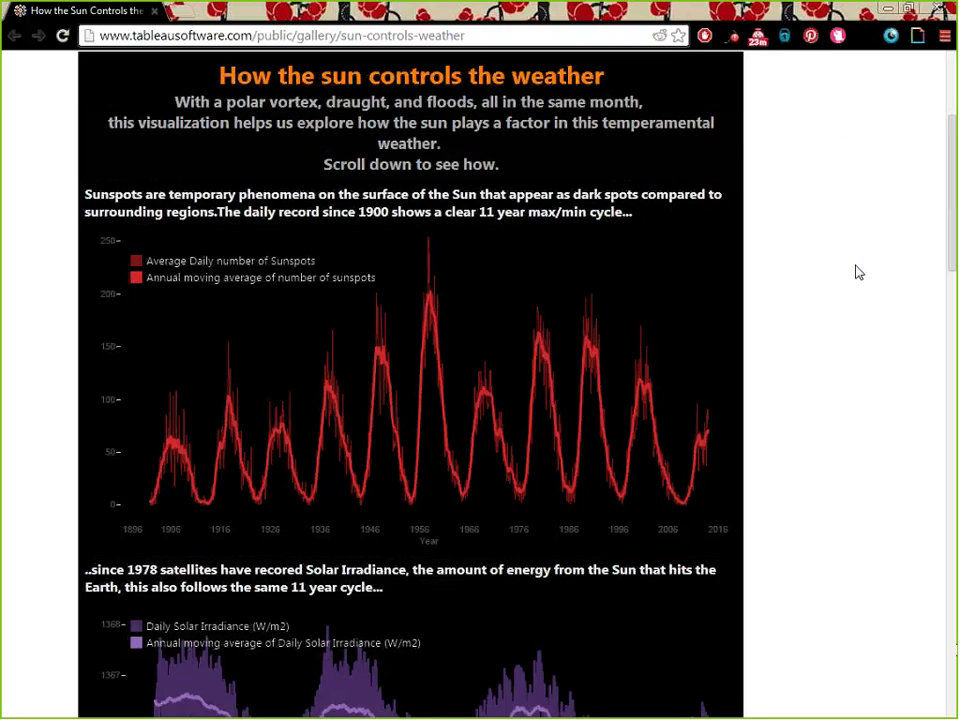
scroll(857, 271, "down", 1)
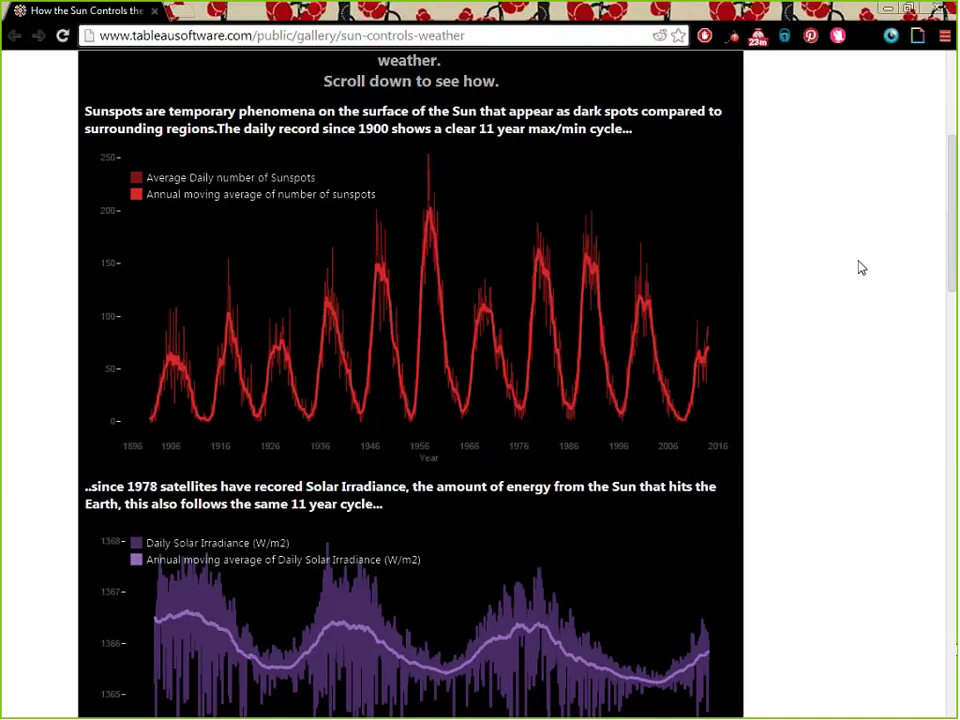
scroll(860, 268, "down", 2)
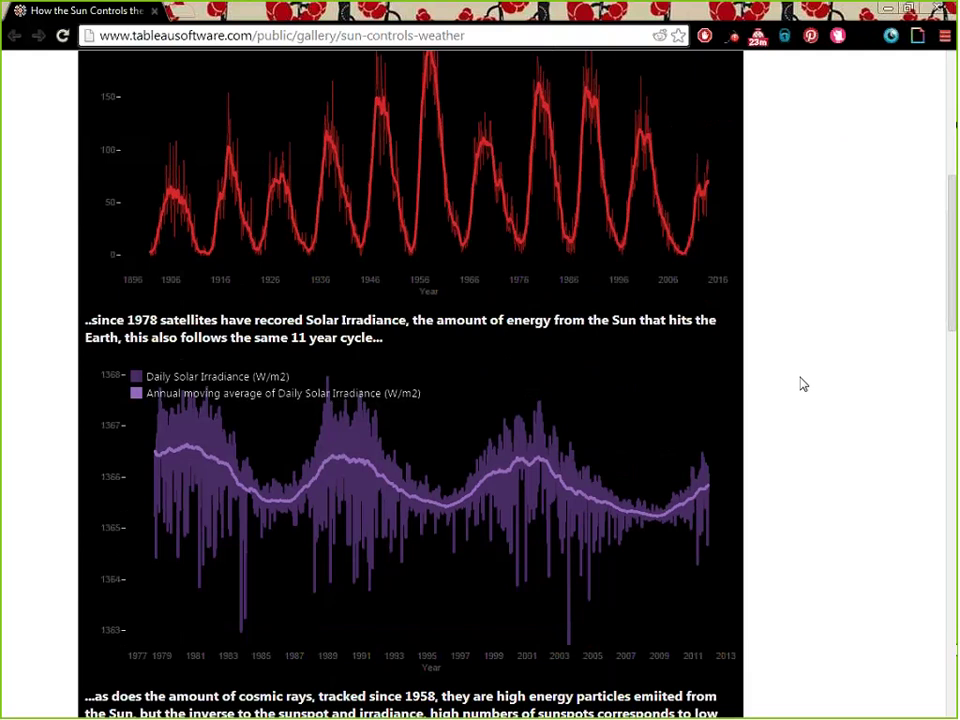
scroll(805, 370, "down", 1)
scroll(807, 359, "down", 4)
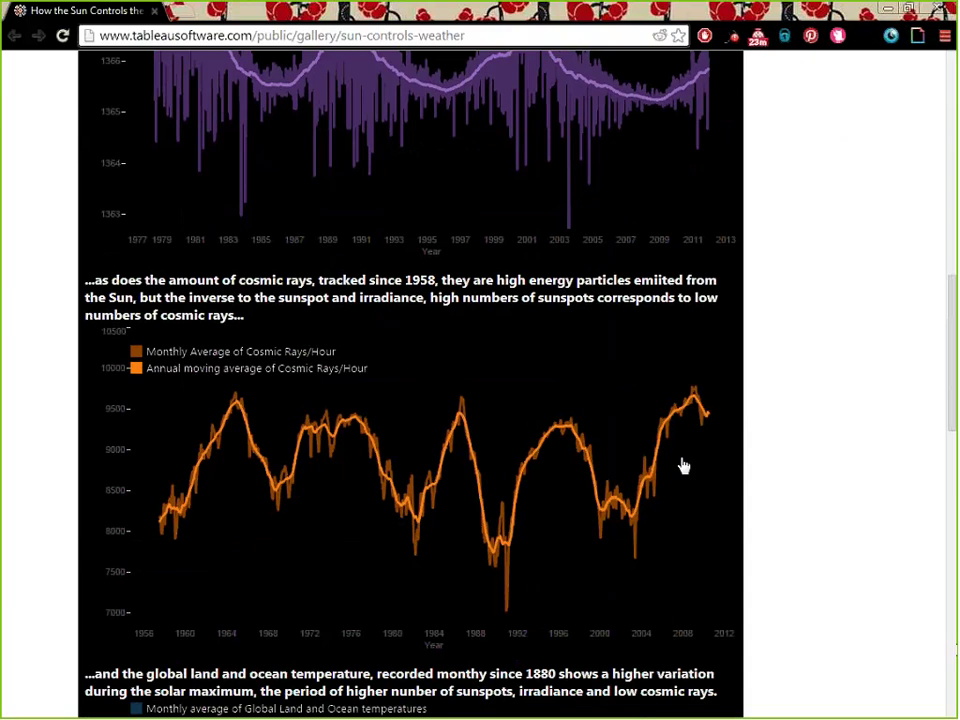
scroll(684, 466, "down", 3)
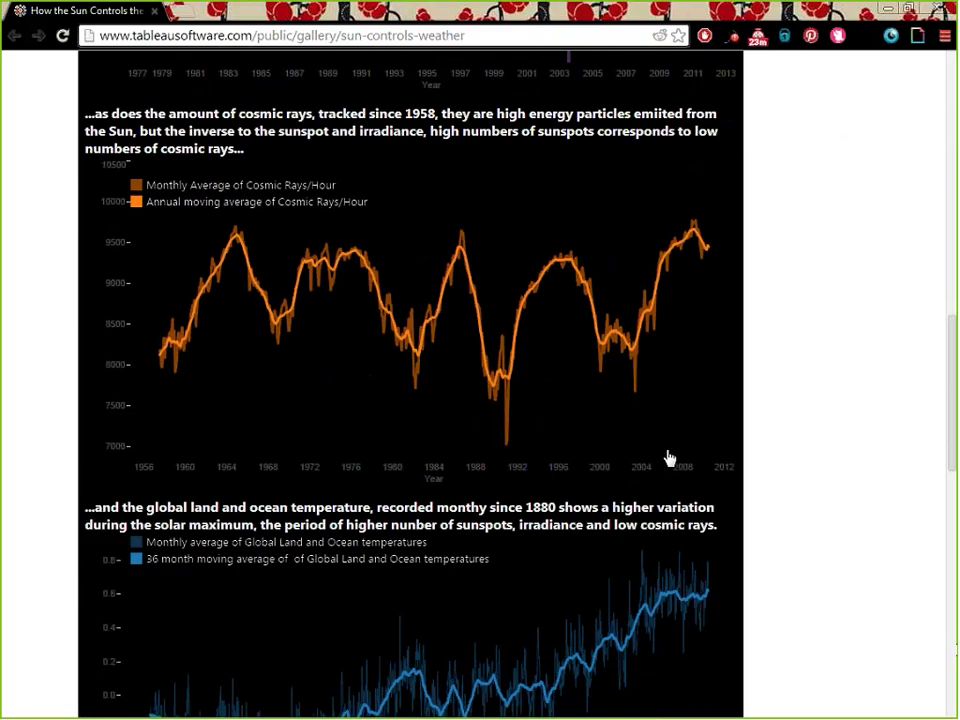
scroll(672, 459, "down", 2)
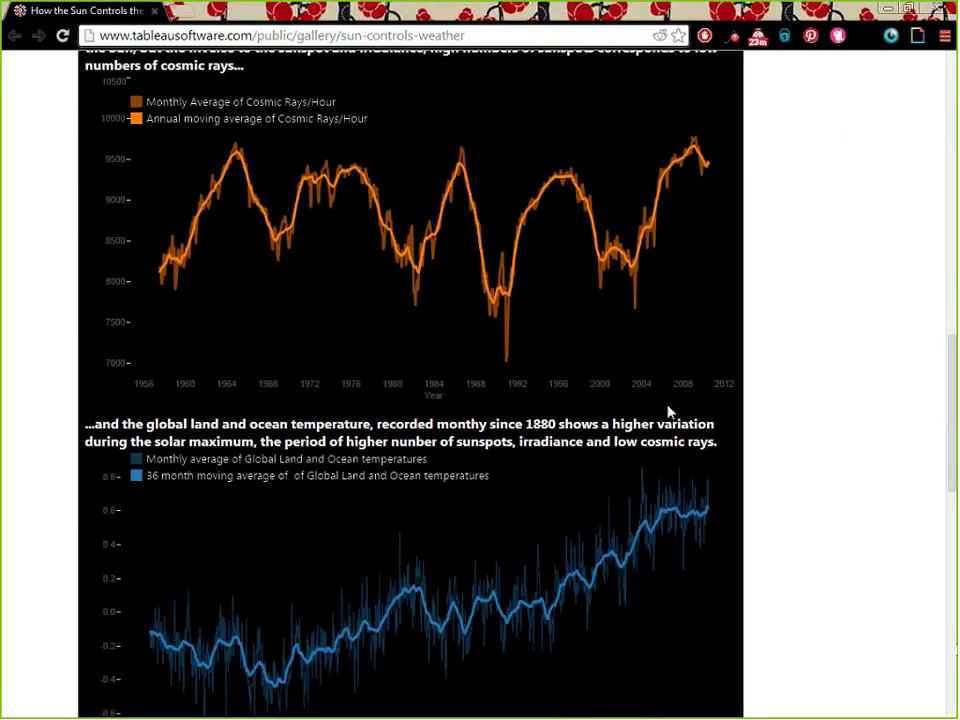
scroll(656, 414, "down", 2)
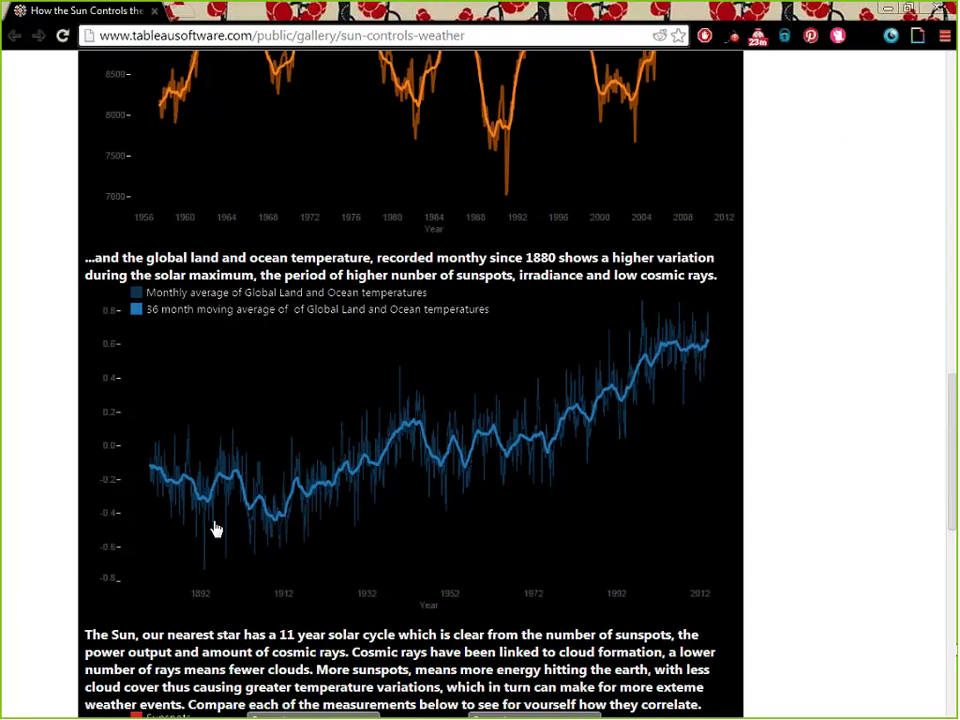
scroll(553, 550, "down", 1)
scroll(754, 450, "down", 3)
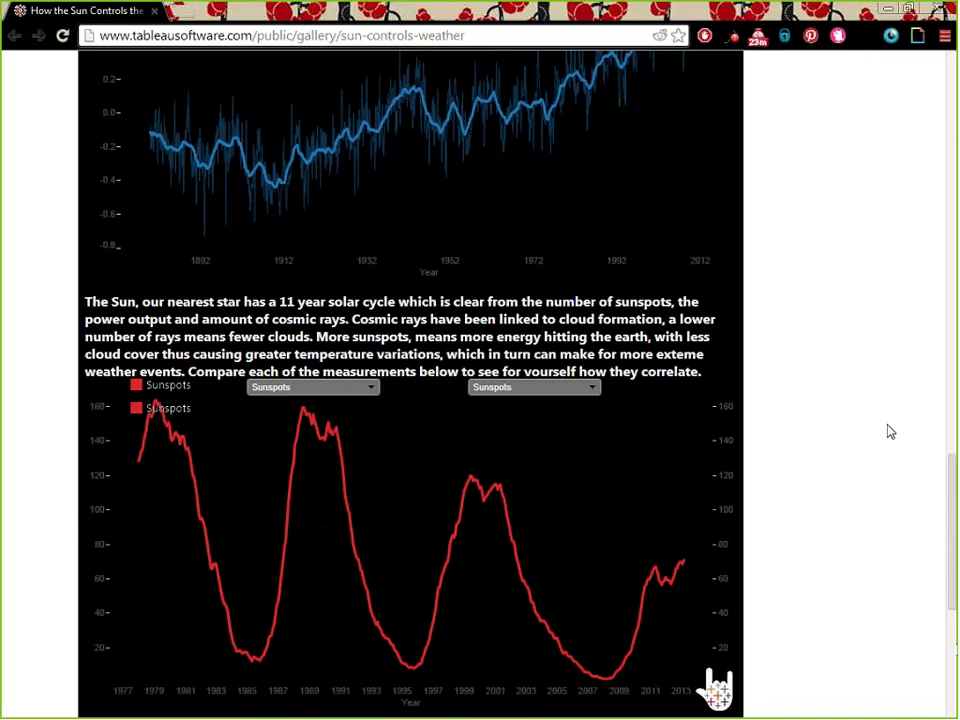
scroll(875, 438, "down", 1)
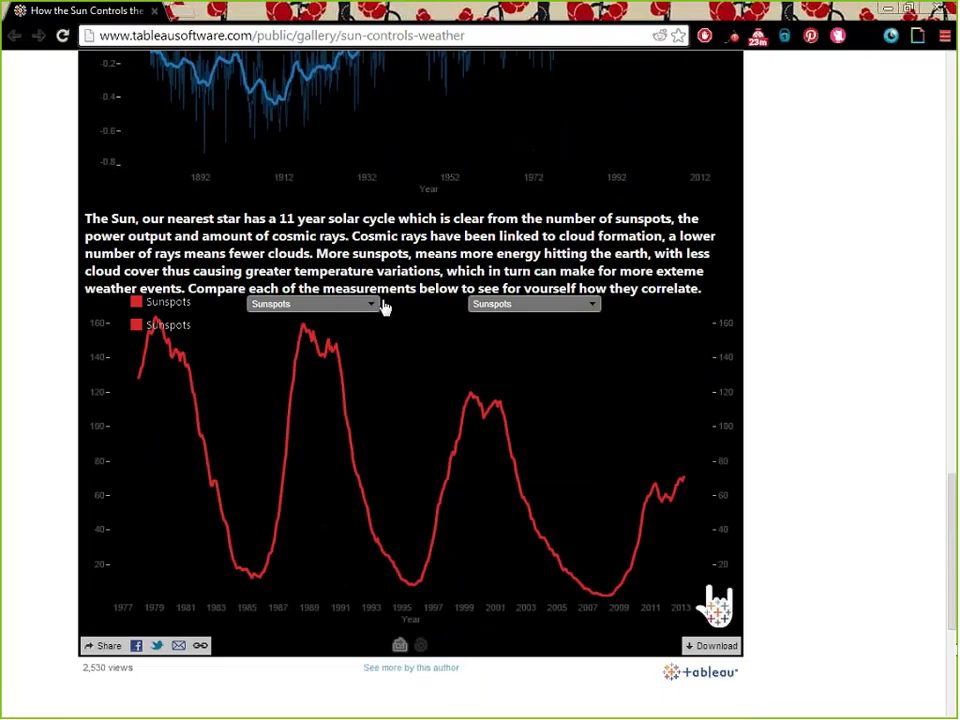
Set the comparison chart's second measure to Cosmic Rays and scroll through the viz.
left_click(590, 306)
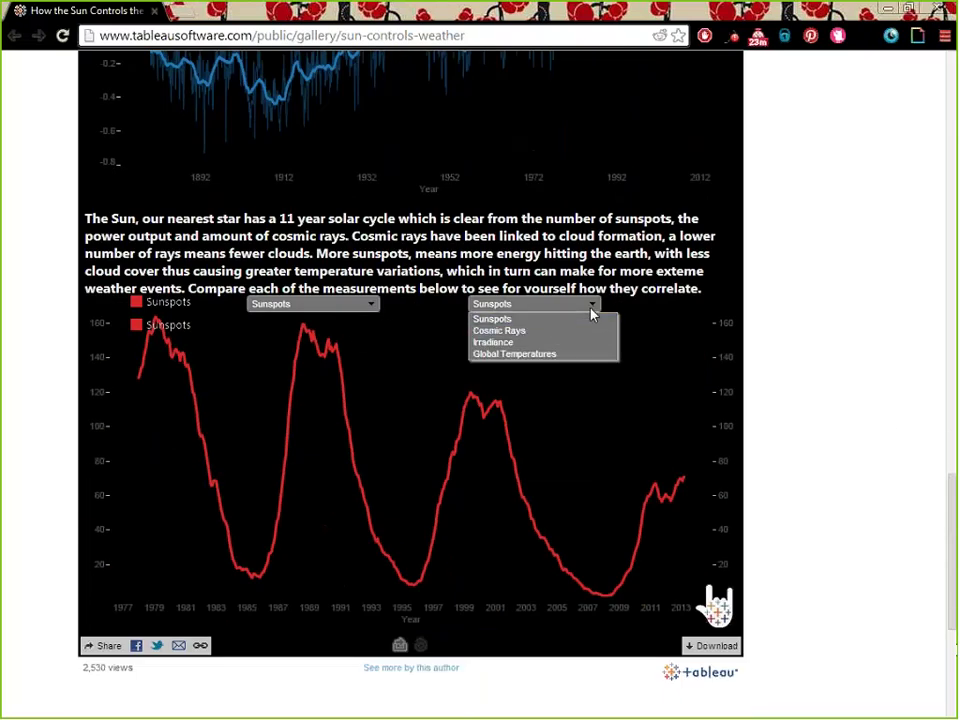
left_click(542, 331)
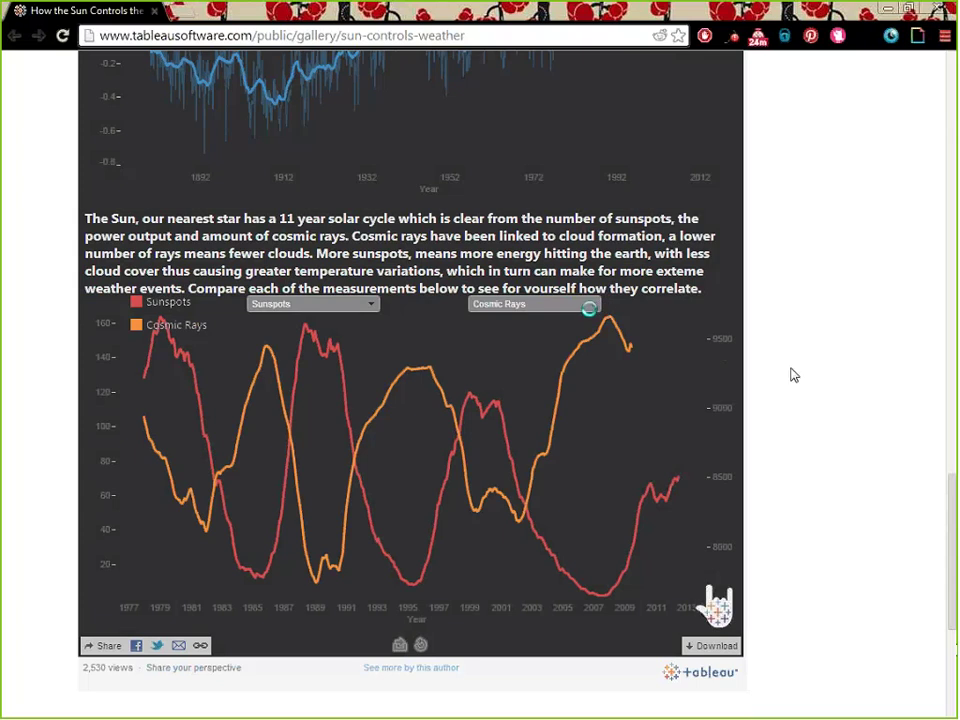
scroll(820, 396, "up", 3)
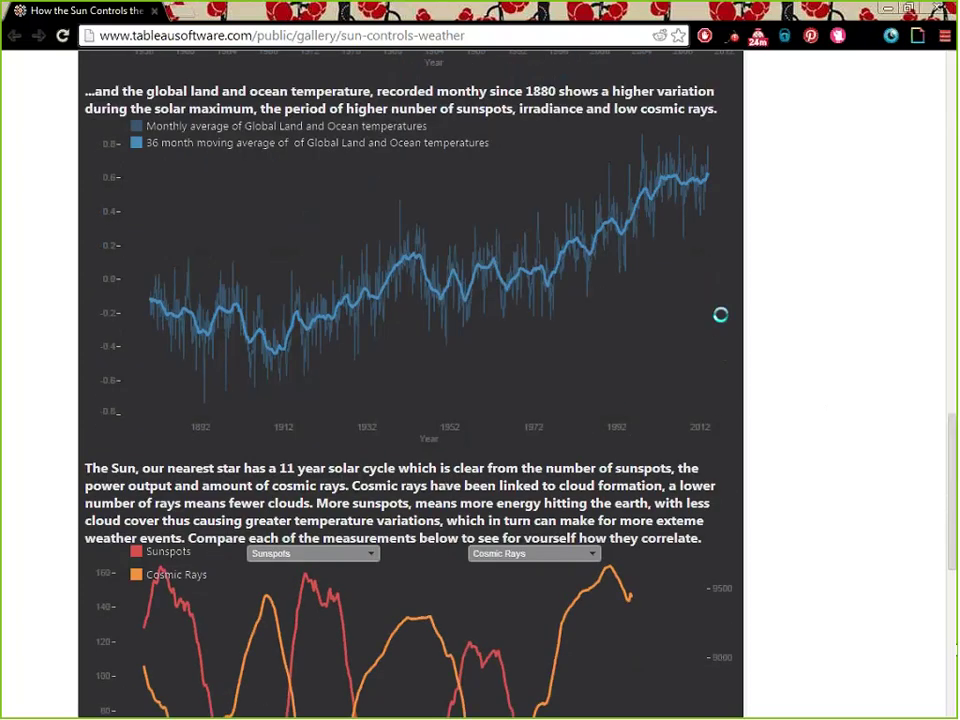
scroll(777, 328, "down", 2)
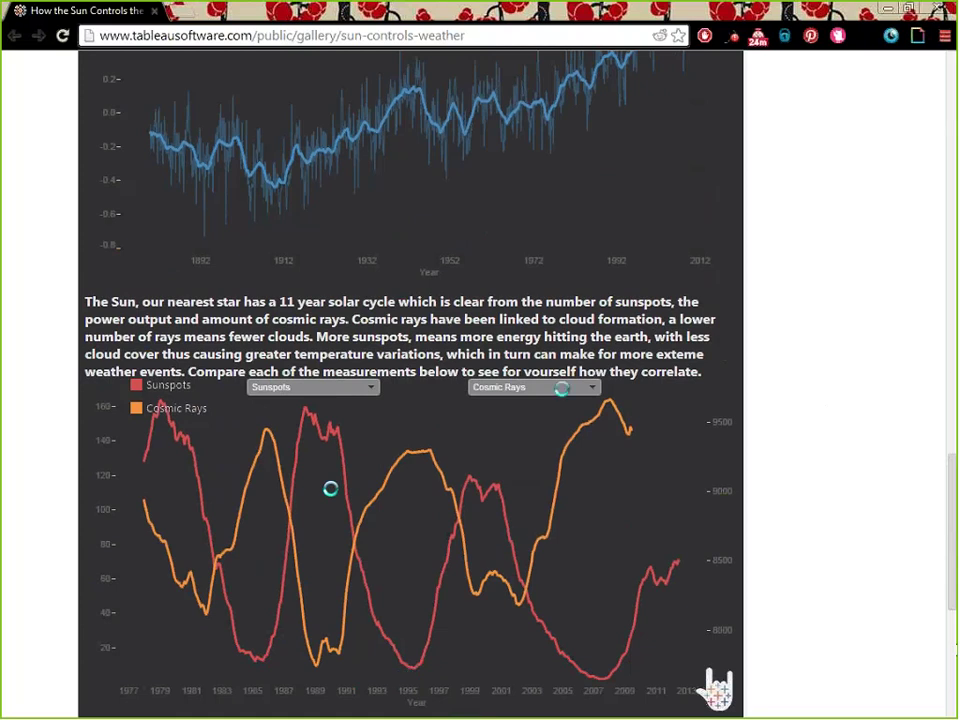
scroll(791, 377, "up", 15)
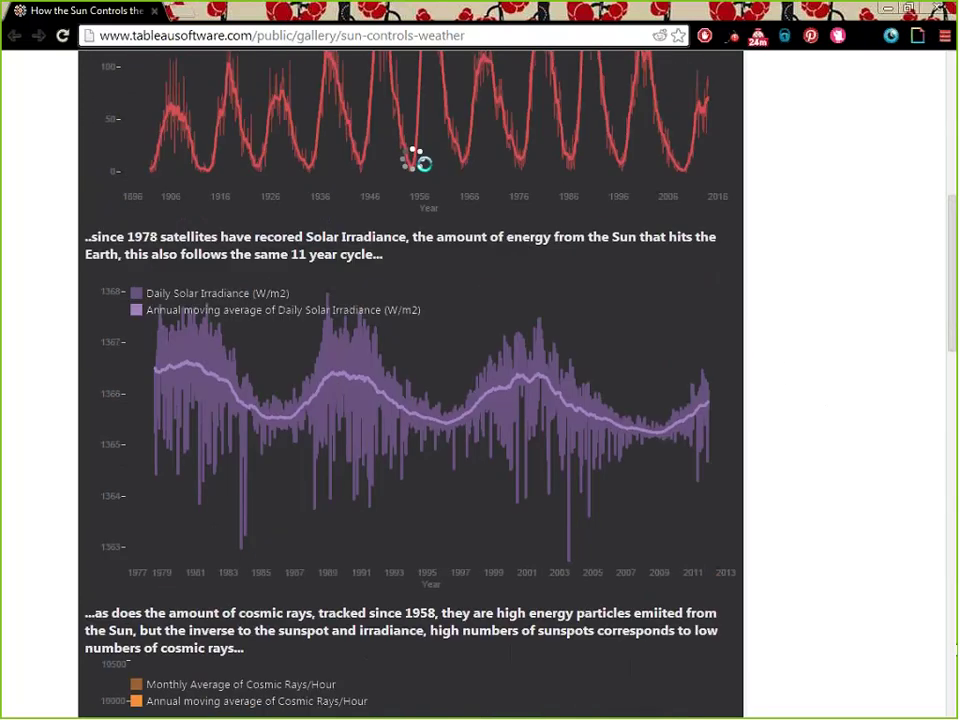
scroll(416, 160, "up", 5)
scroll(536, 437, "down", 15)
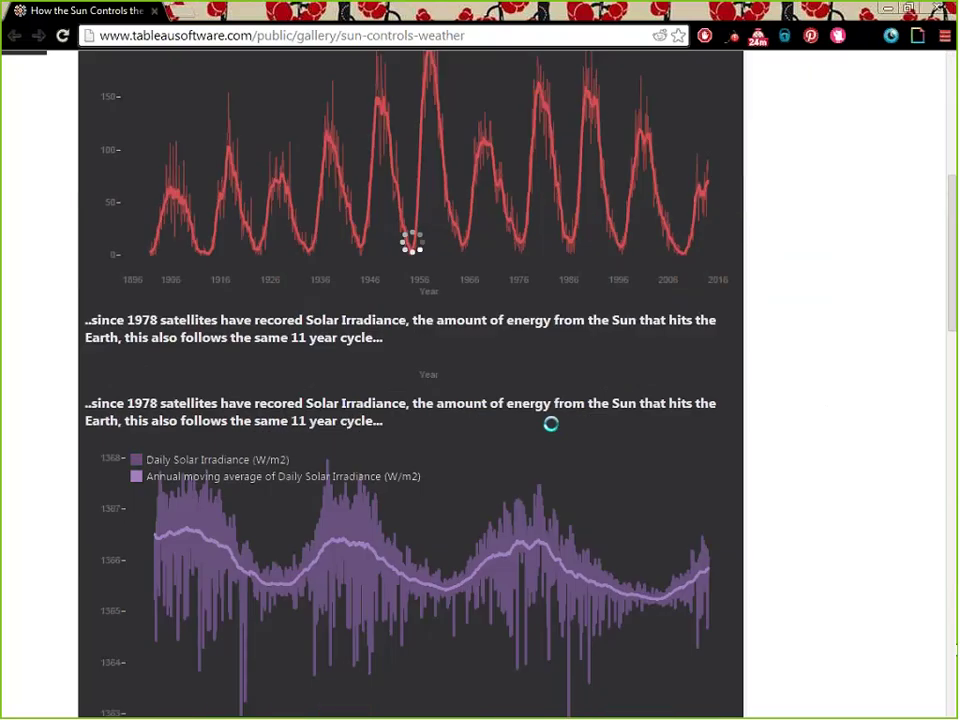
scroll(750, 478, "down", 6)
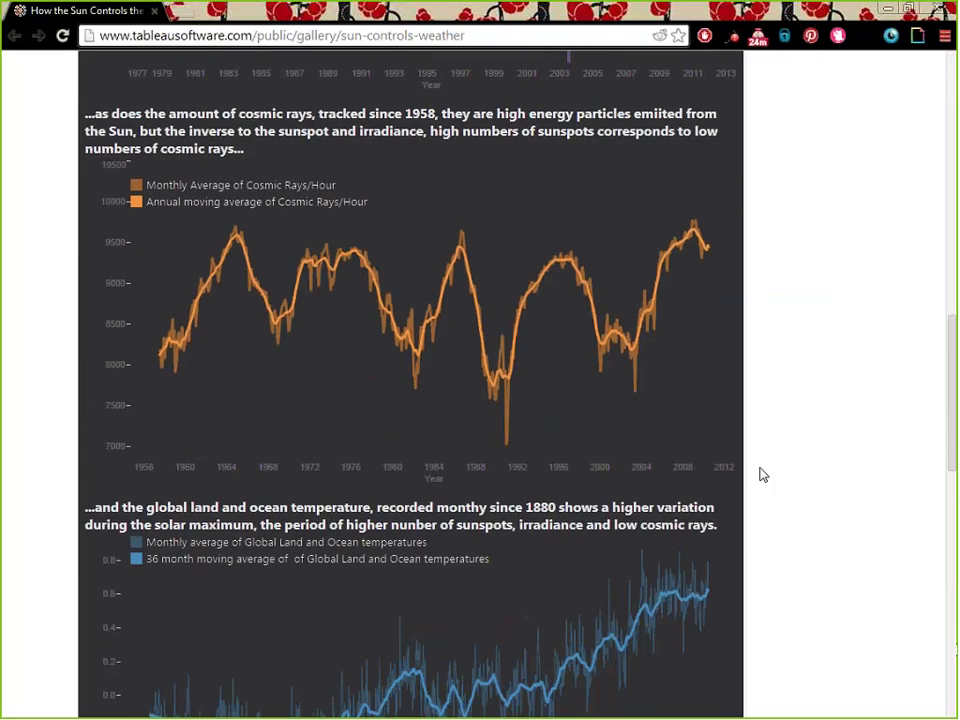
scroll(936, 375, "down", 3)
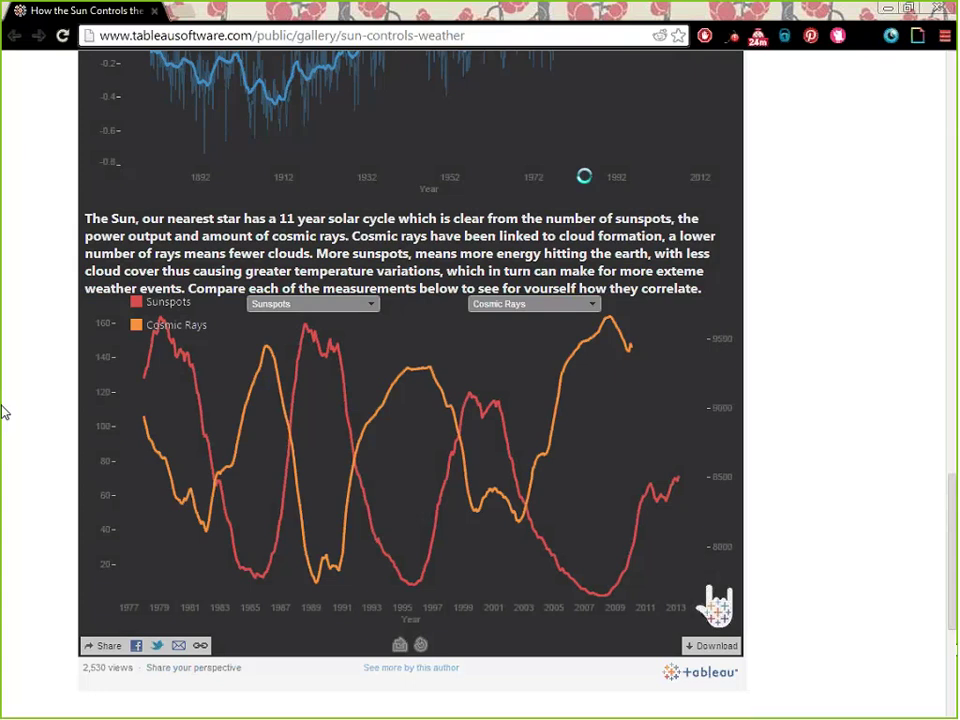
Switch to the Malaria: A Global Curable Disease gallery page.
left_click_drag(520, 50, 491, 57)
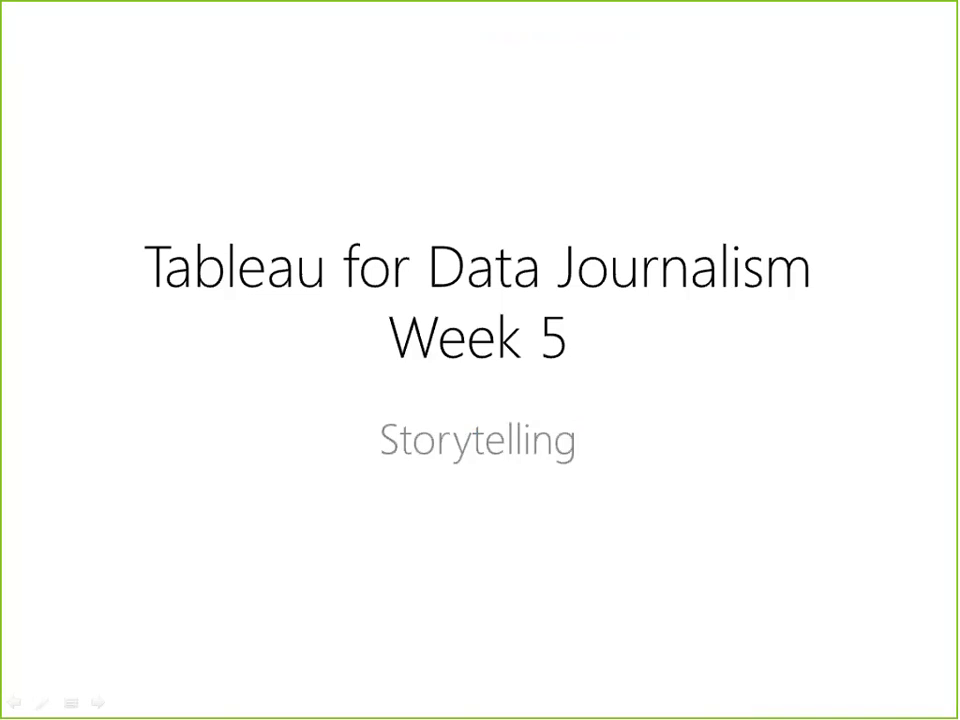
left_click_drag(0, 160, 491, 129)
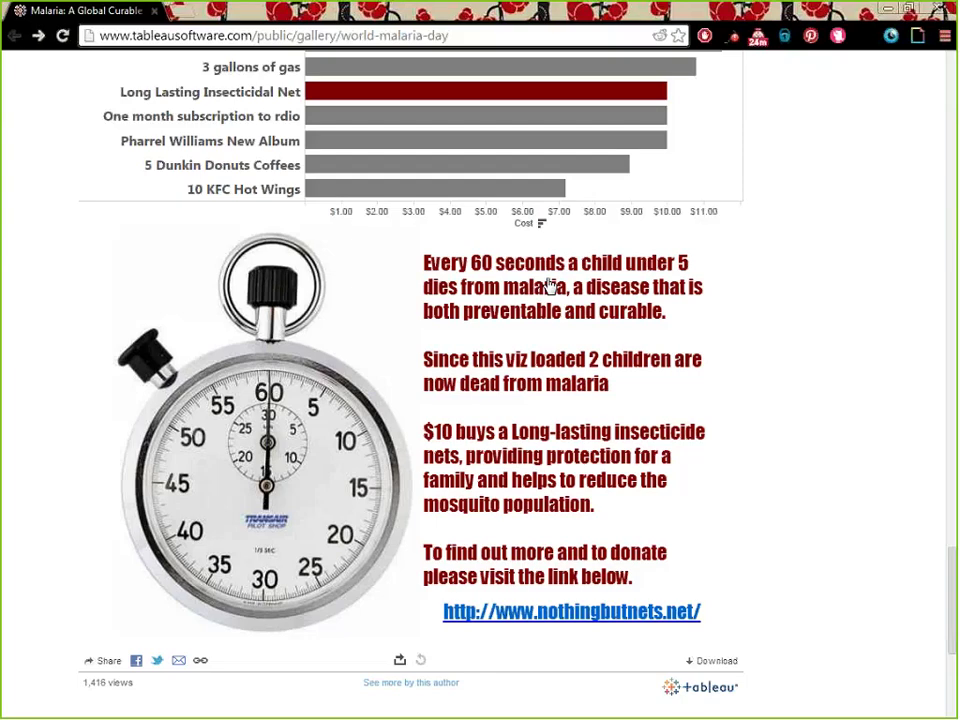
scroll(560, 279, "up", 6)
Reload the malaria page and scroll to the world cases map (207,420,000) and US states map.
scroll(566, 278, "up", 20)
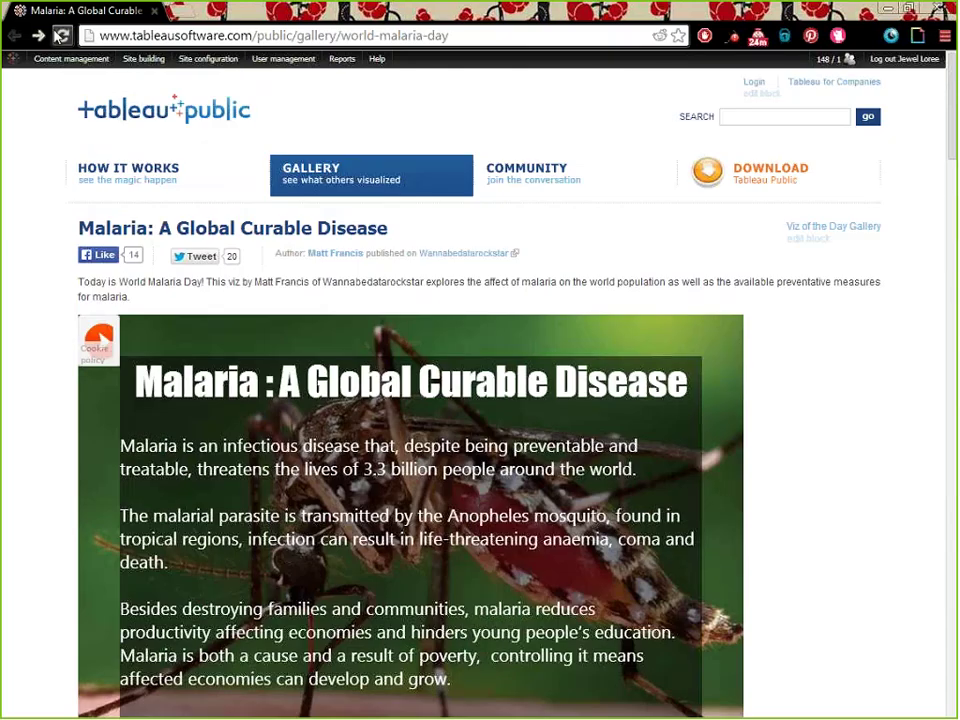
left_click(60, 35)
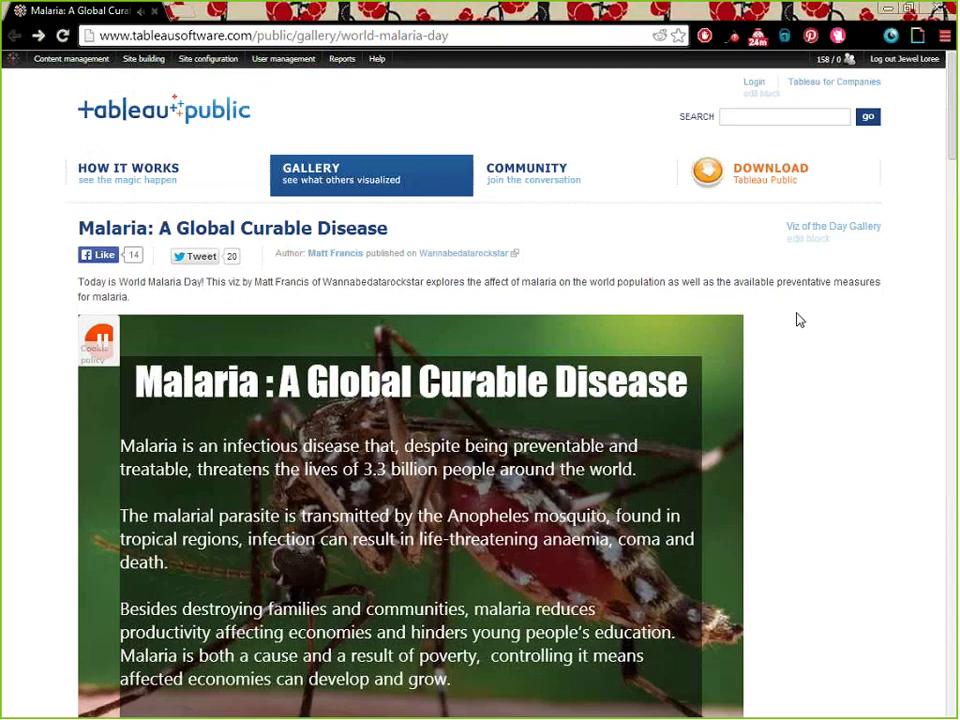
scroll(800, 320, "down", 1)
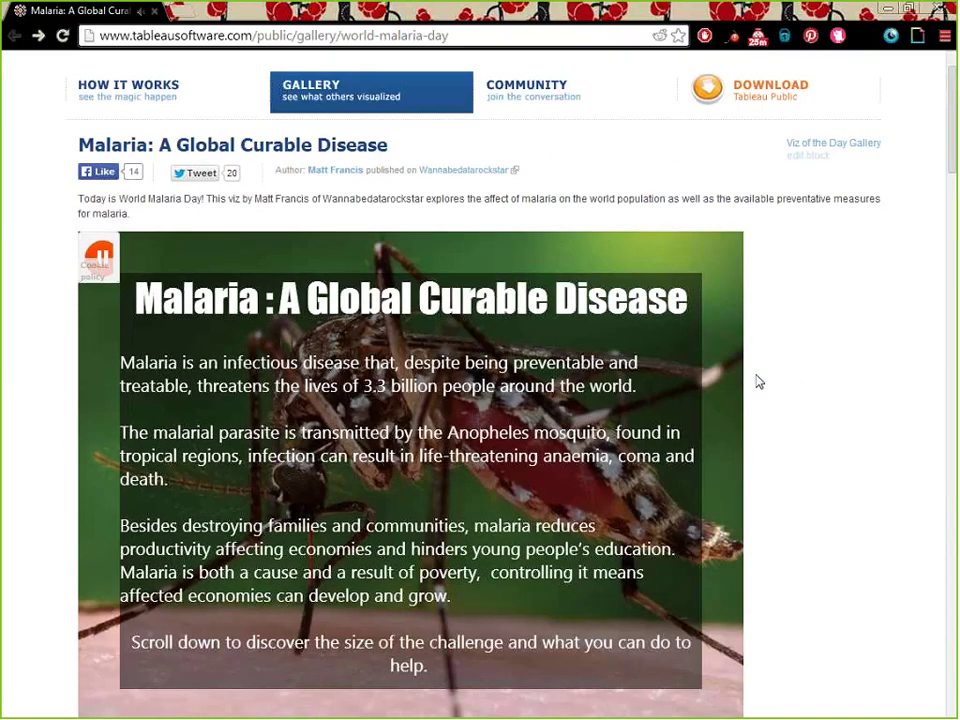
scroll(470, 311, "down", 2)
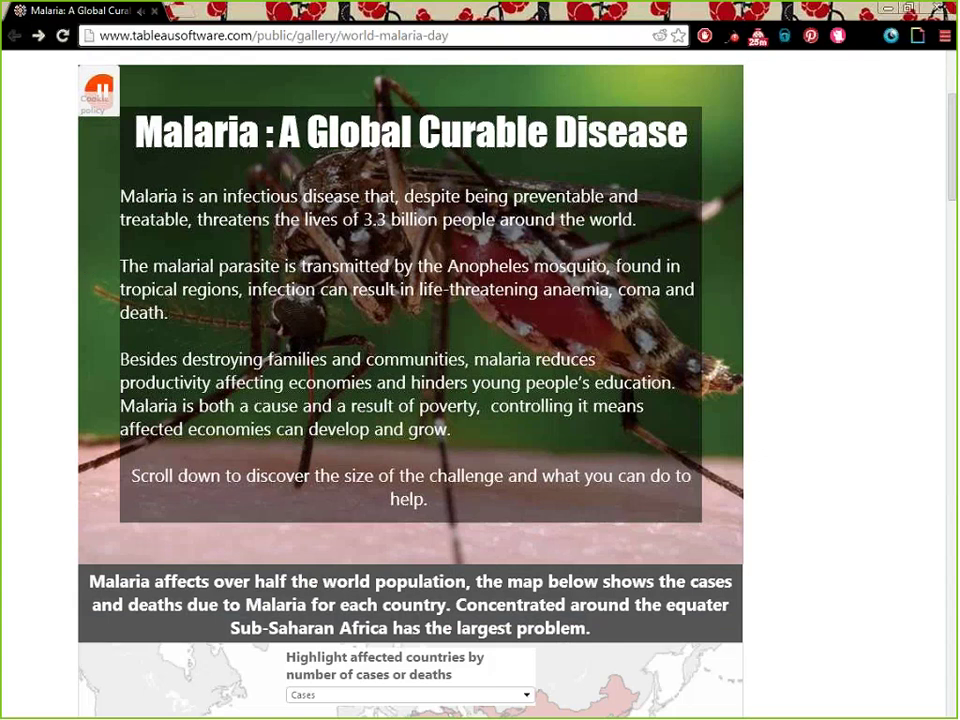
scroll(782, 450, "down", 5)
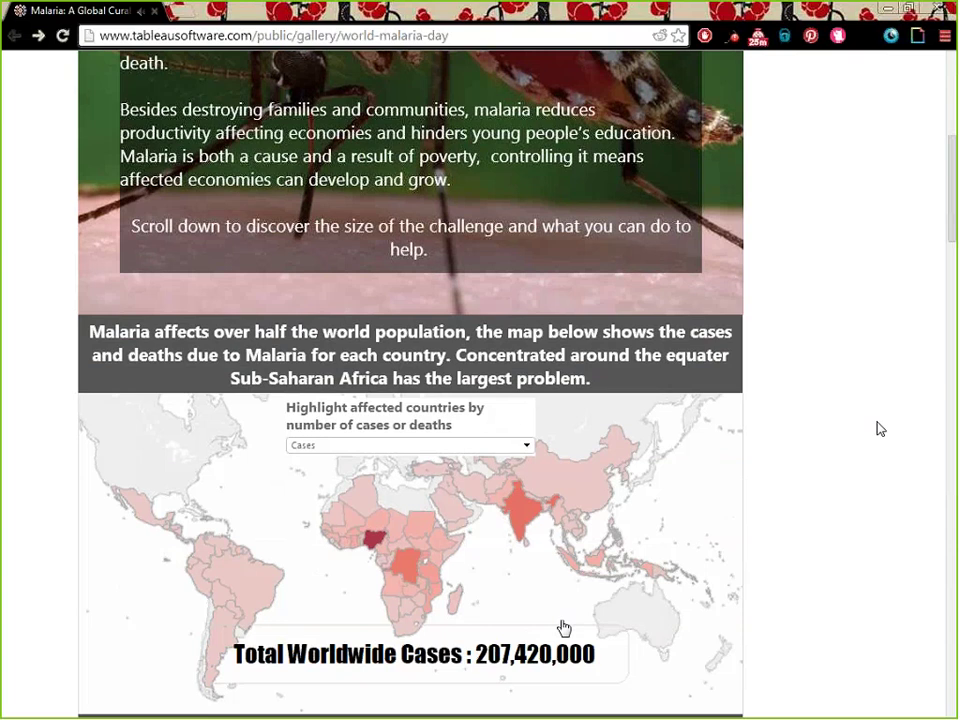
scroll(880, 428, "down", 3)
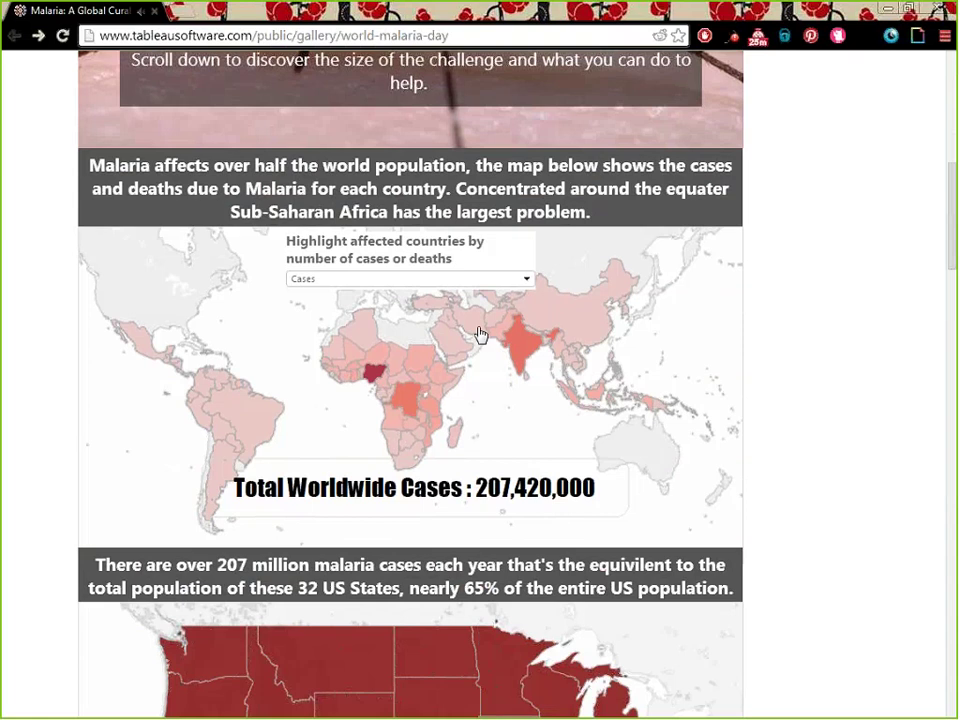
scroll(731, 376, "down", 1)
Scroll to the end of the malaria viz, then bring up the Malaria workbook in Tableau Desktop maximized.
scroll(482, 523, "down", 1)
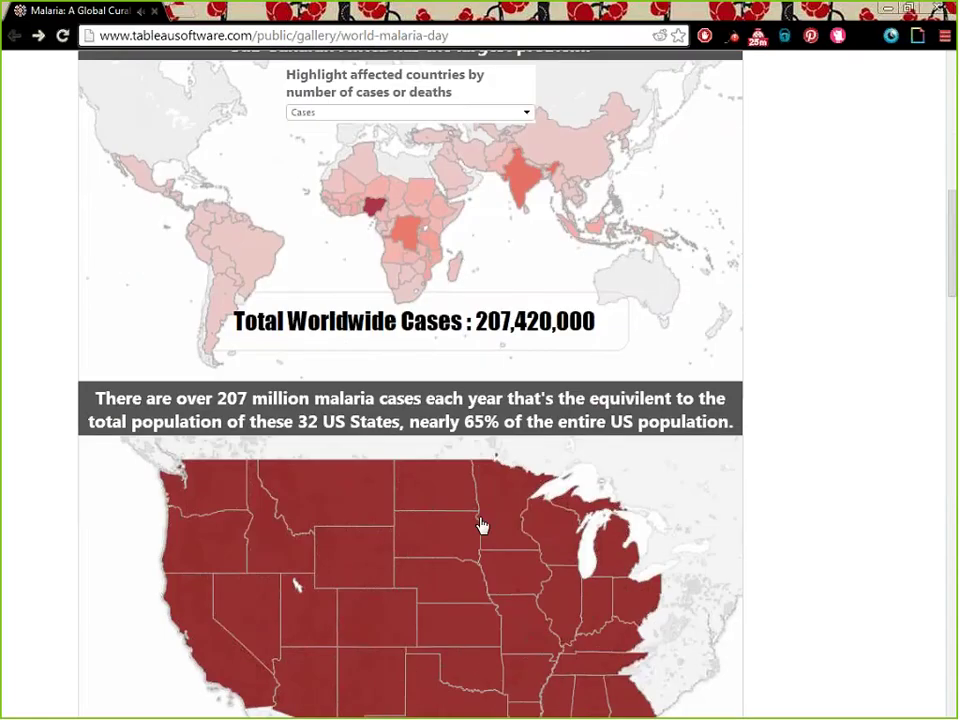
scroll(420, 420, "down", 1)
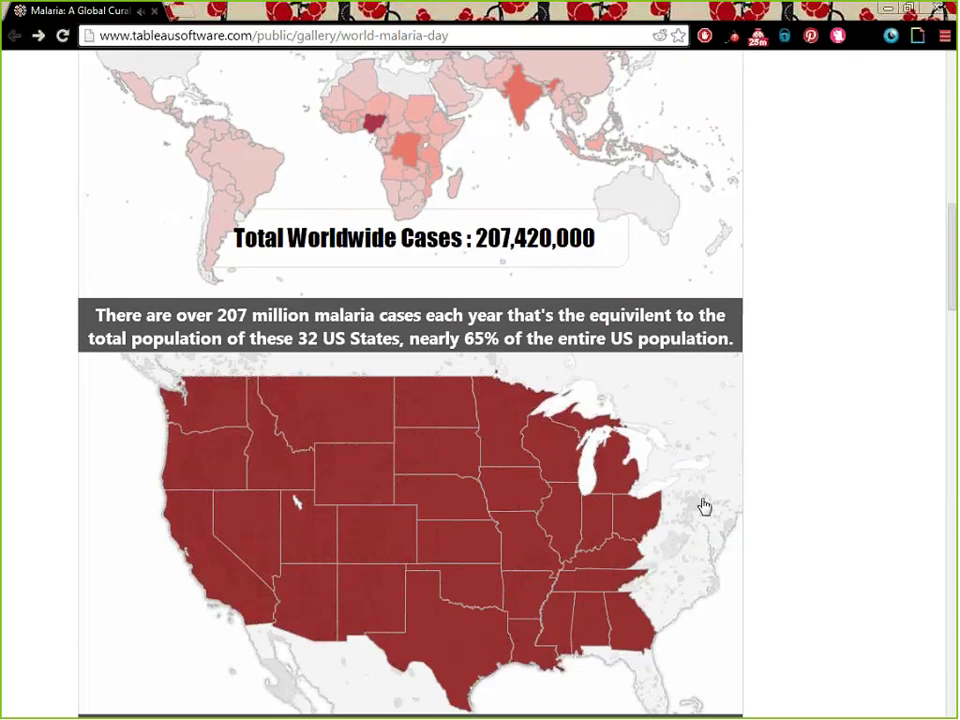
scroll(704, 507, "down", 4)
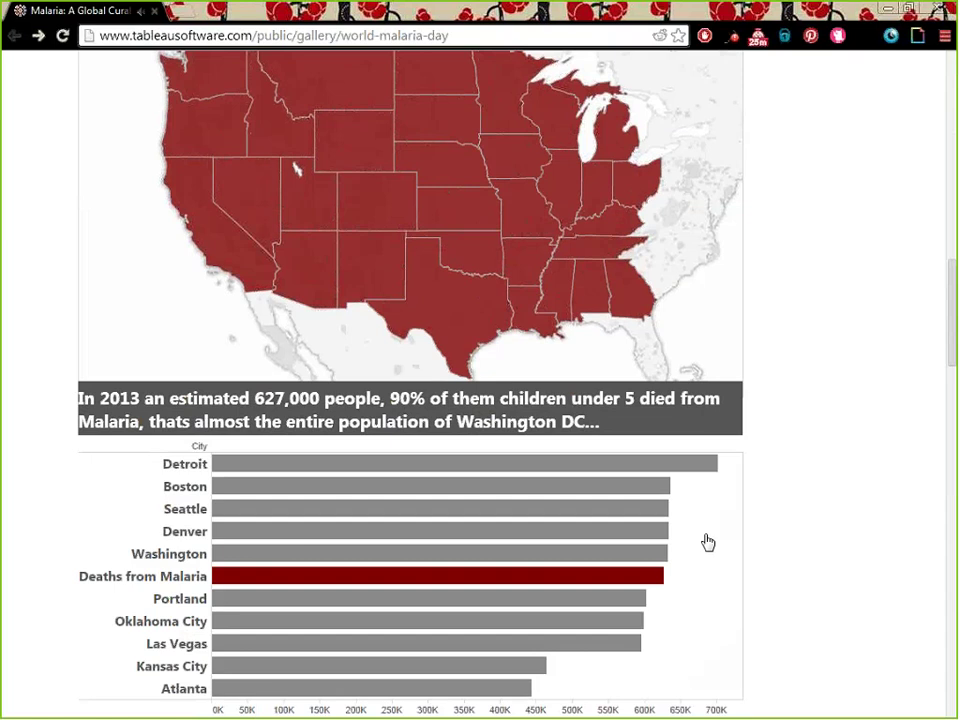
scroll(746, 514, "down", 3)
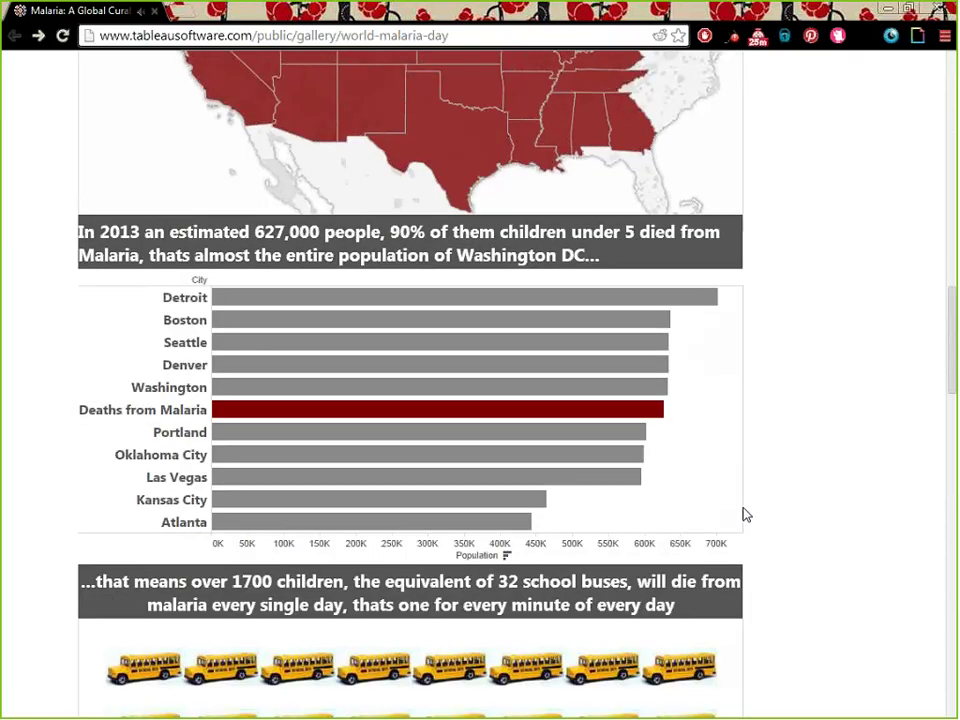
scroll(753, 501, "down", 2)
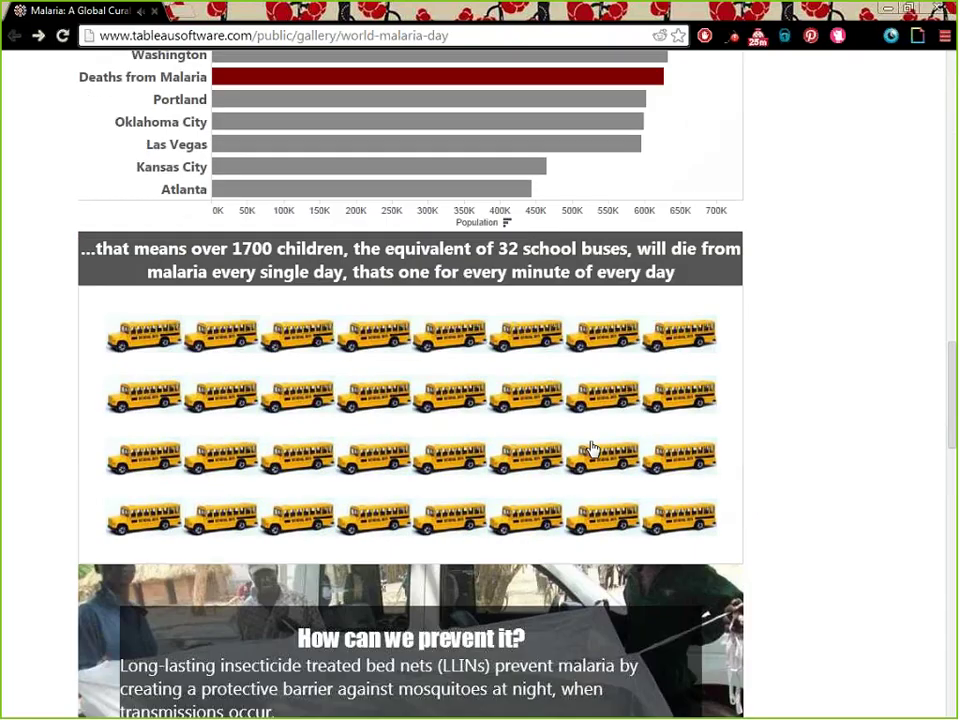
scroll(489, 410, "down", 5)
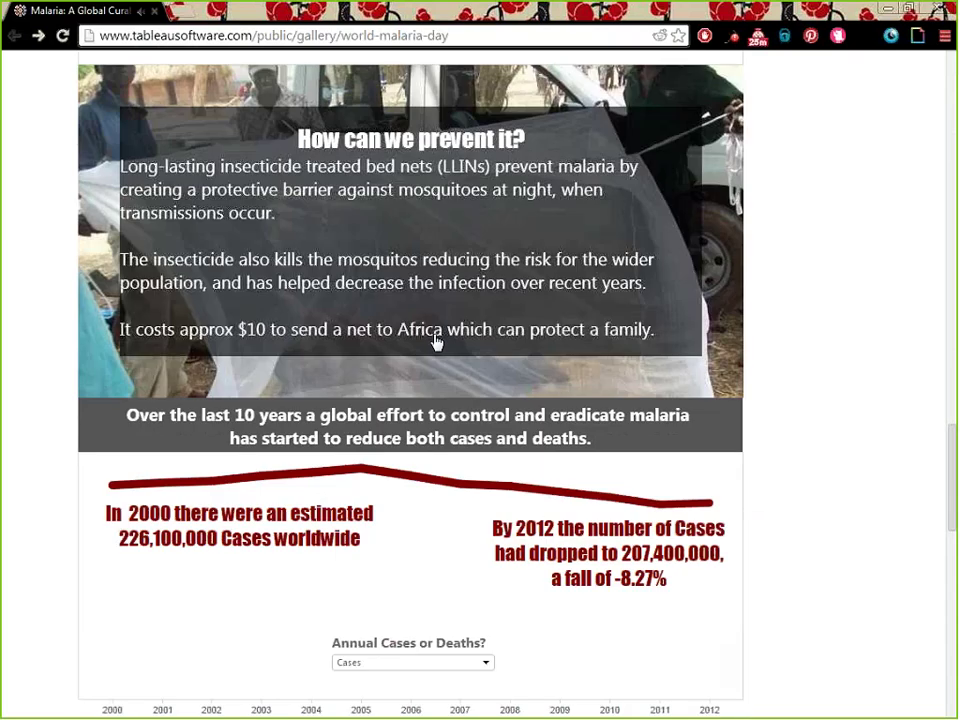
scroll(437, 341, "down", 1)
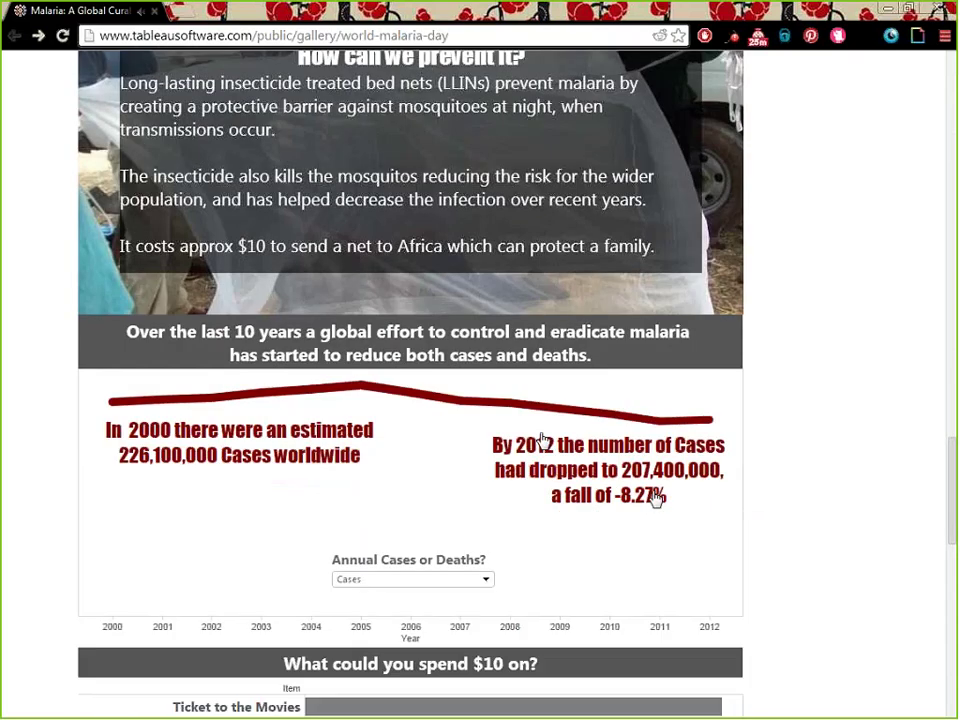
scroll(540, 439, "down", 1)
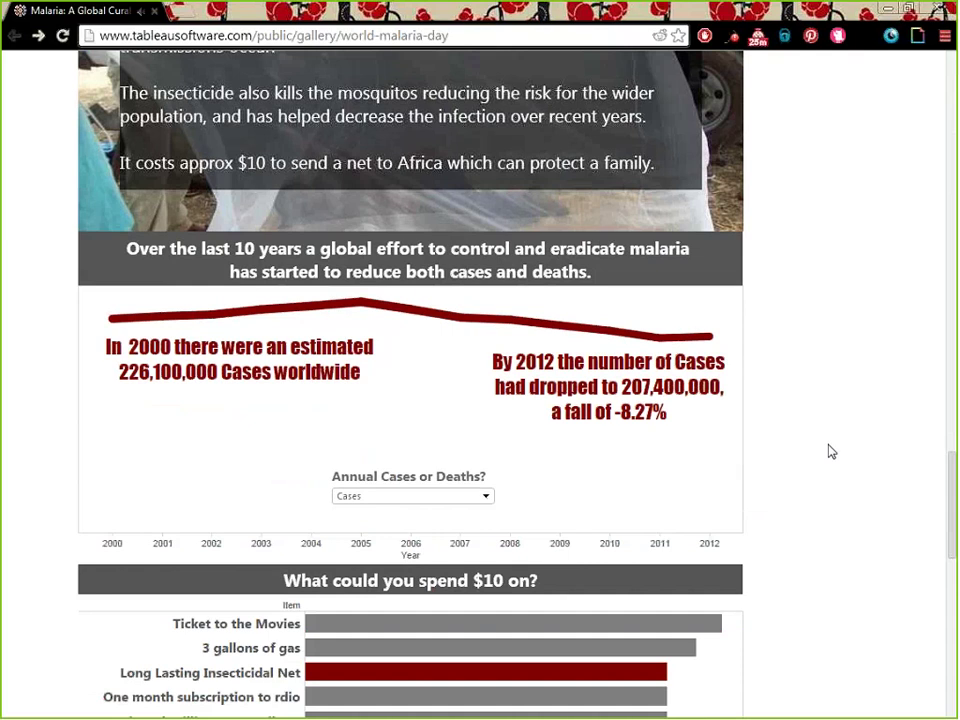
scroll(832, 450, "down", 6)
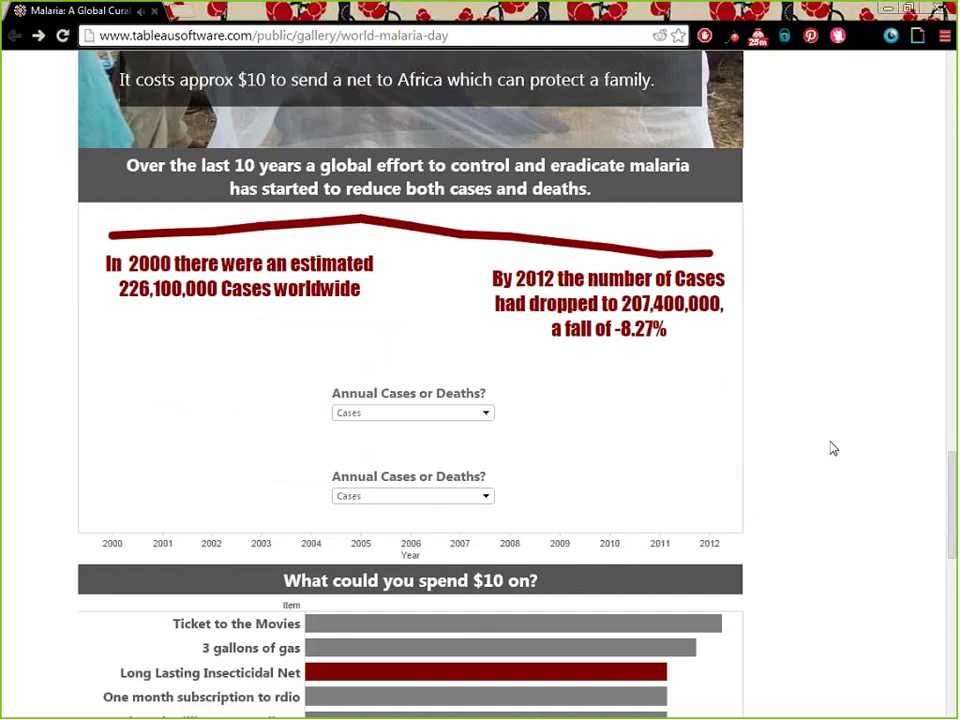
scroll(767, 482, "down", 3)
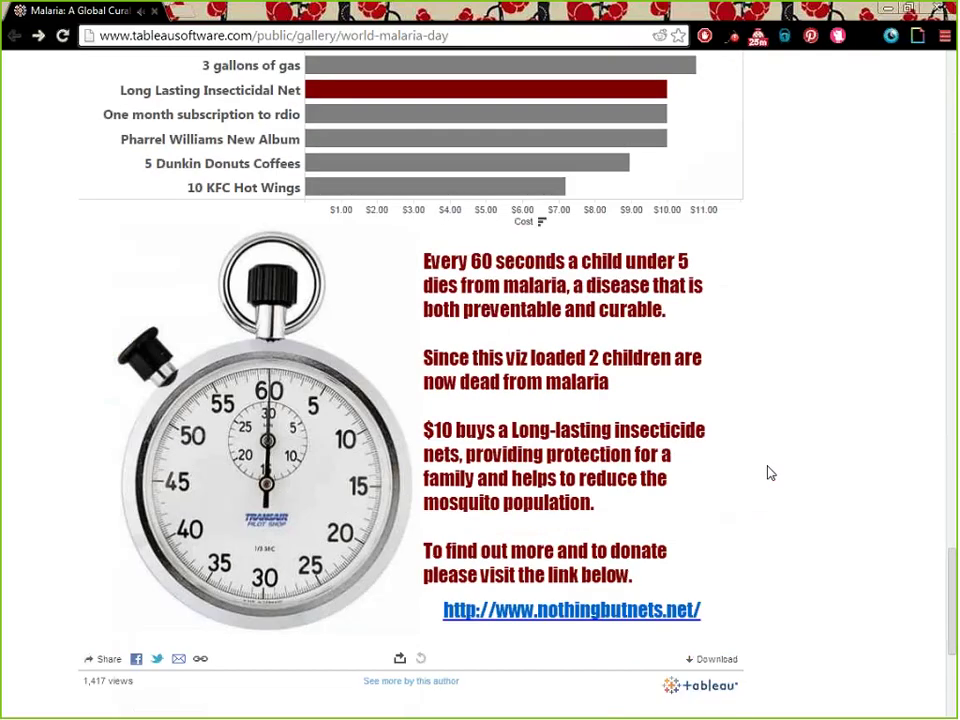
scroll(774, 474, "up", 5)
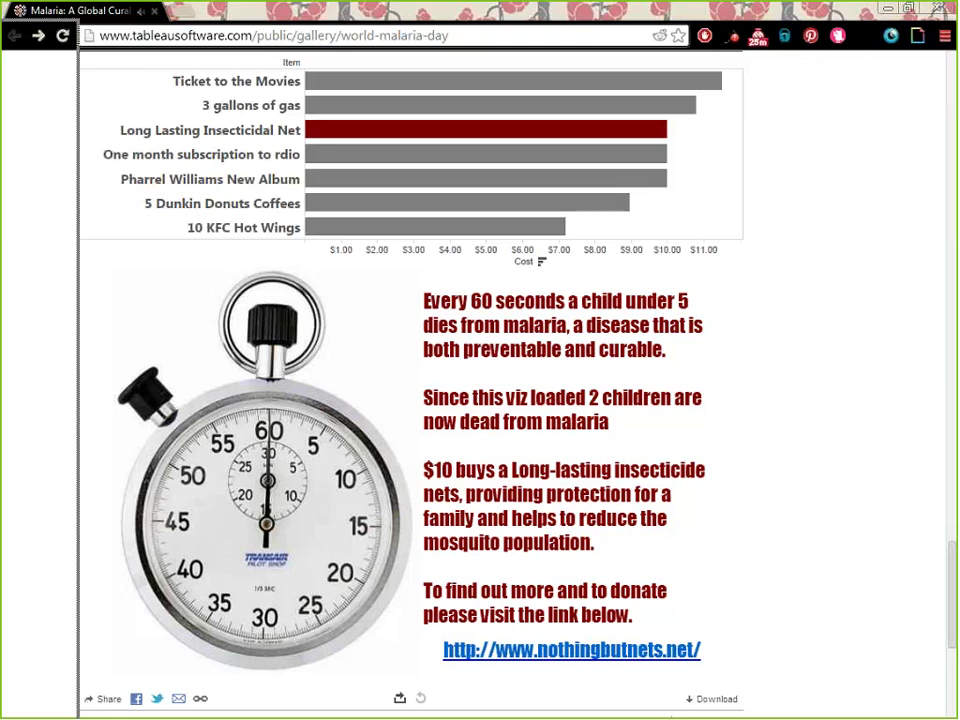
key("alt+Tab")
key("super+Up")
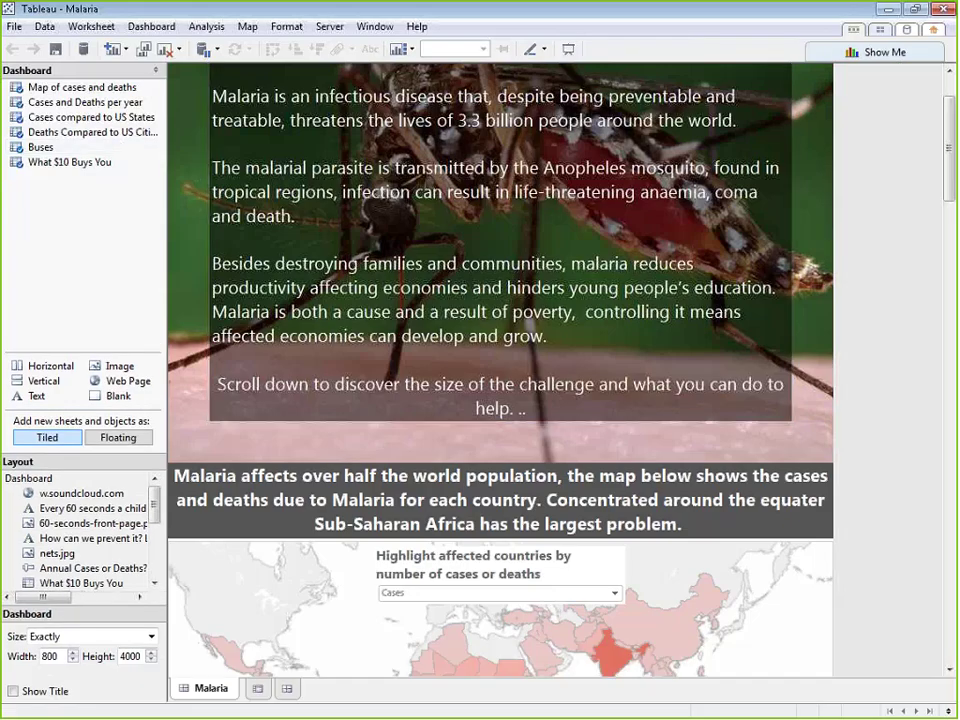
Select each dashboard sheet in turn, from Map of cases and deaths to What $10 Buys You.
left_click(100, 87)
left_click(90, 102)
left_click(75, 117)
left_click(70, 132)
left_click(38, 147)
left_click(45, 162)
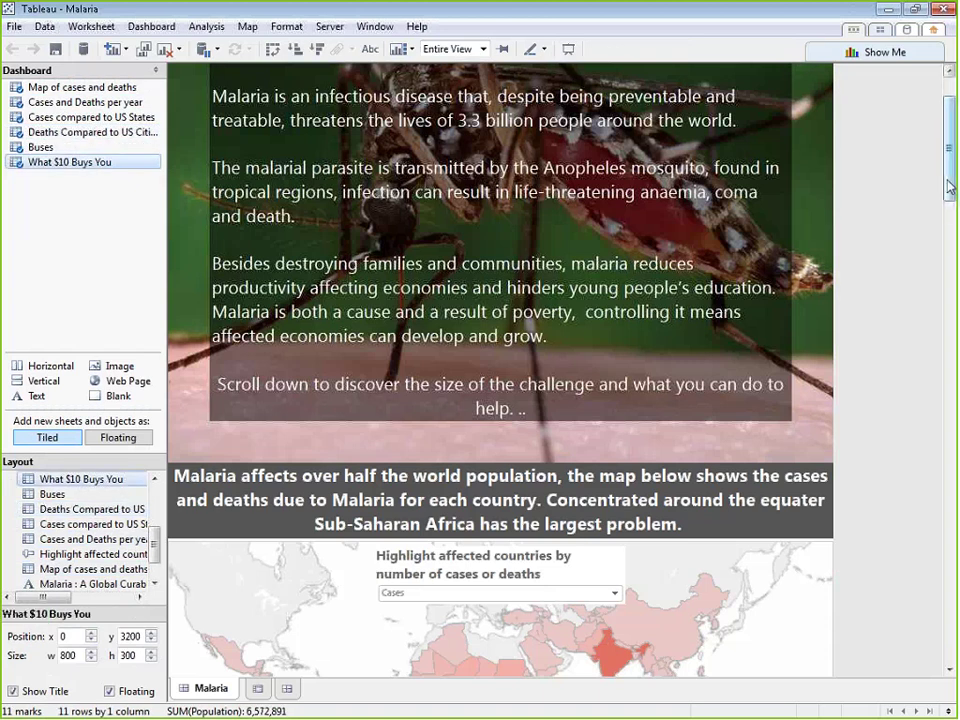
Scroll down the dashboard and select the 'How can we prevent it?' text block.
scroll(500, 370, "down", 5)
scroll(955, 470, "down", 10)
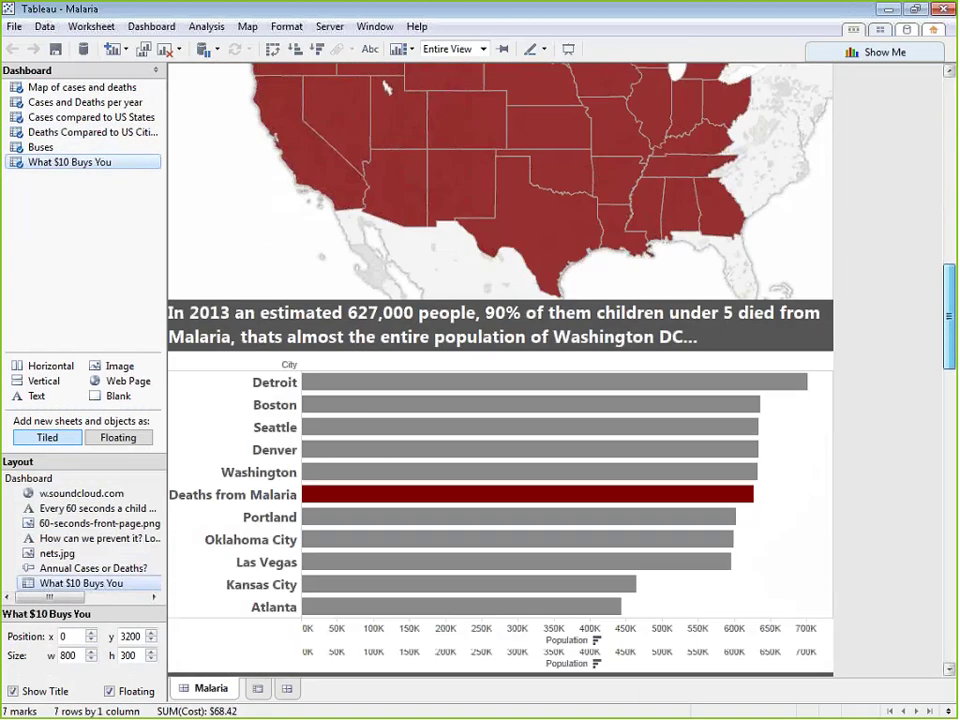
scroll(955, 470, "down", 5)
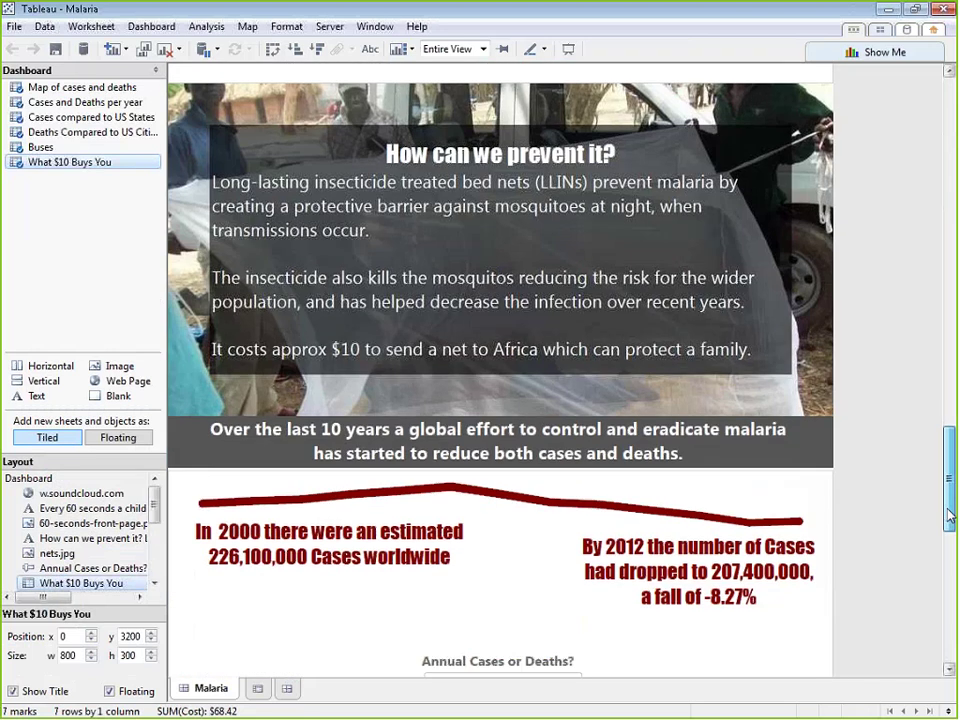
left_click(697, 253)
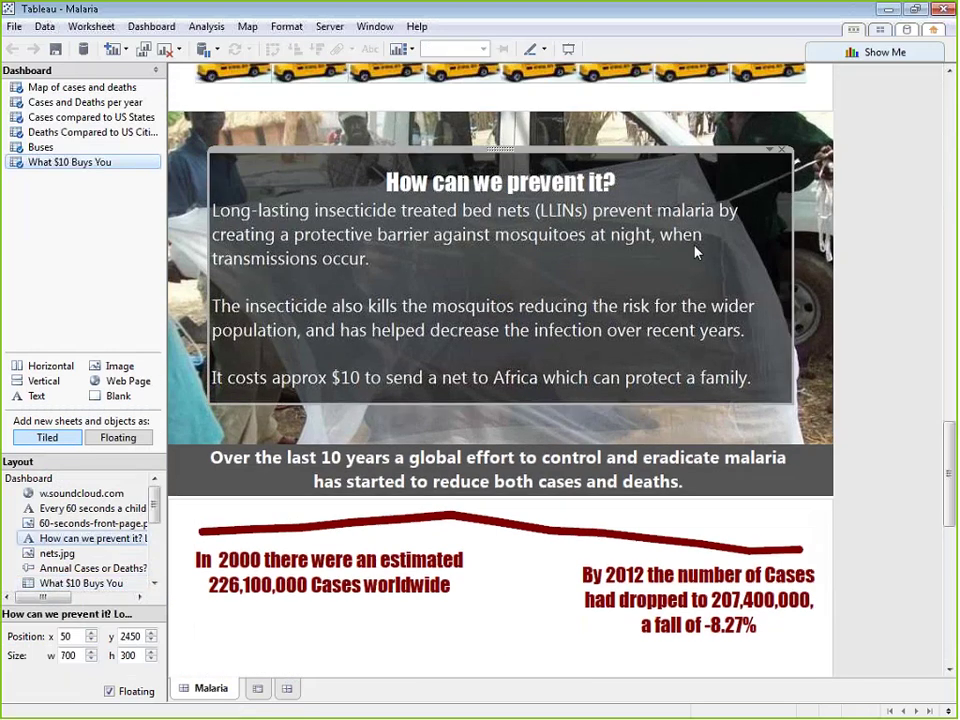
double_click(602, 212)
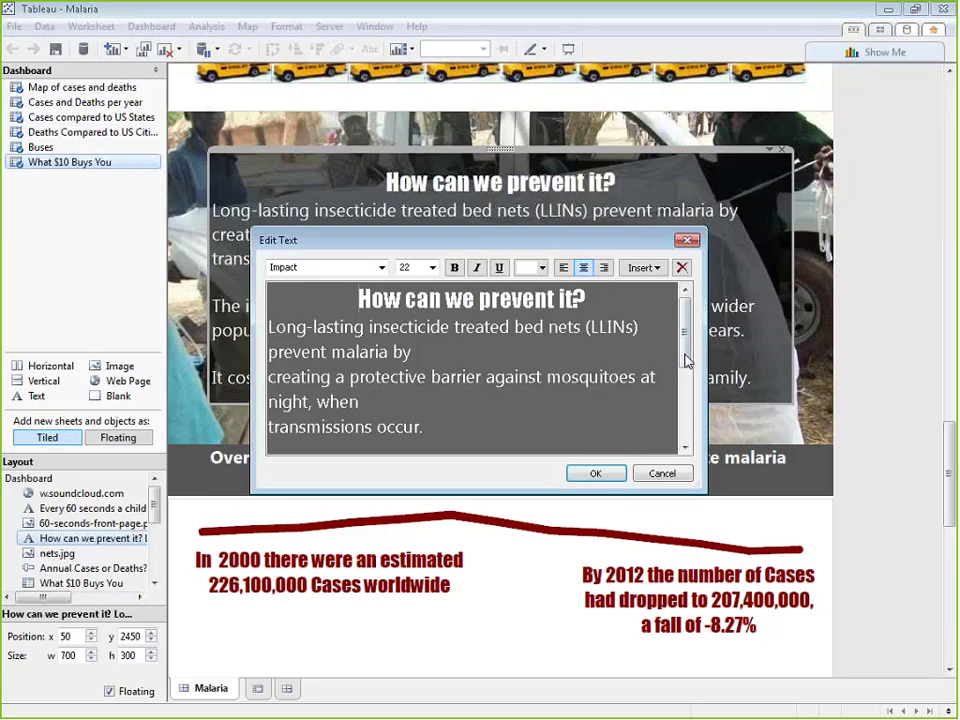
scroll(686, 360, "down", 4)
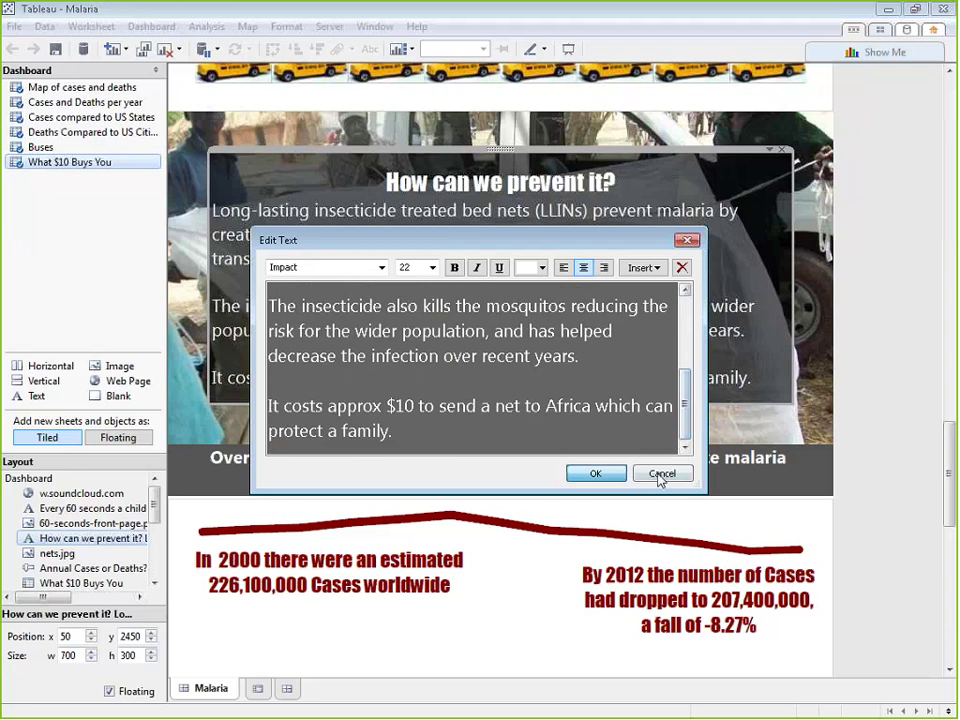
left_click(661, 474)
left_click_drag(947, 470, 948, 100)
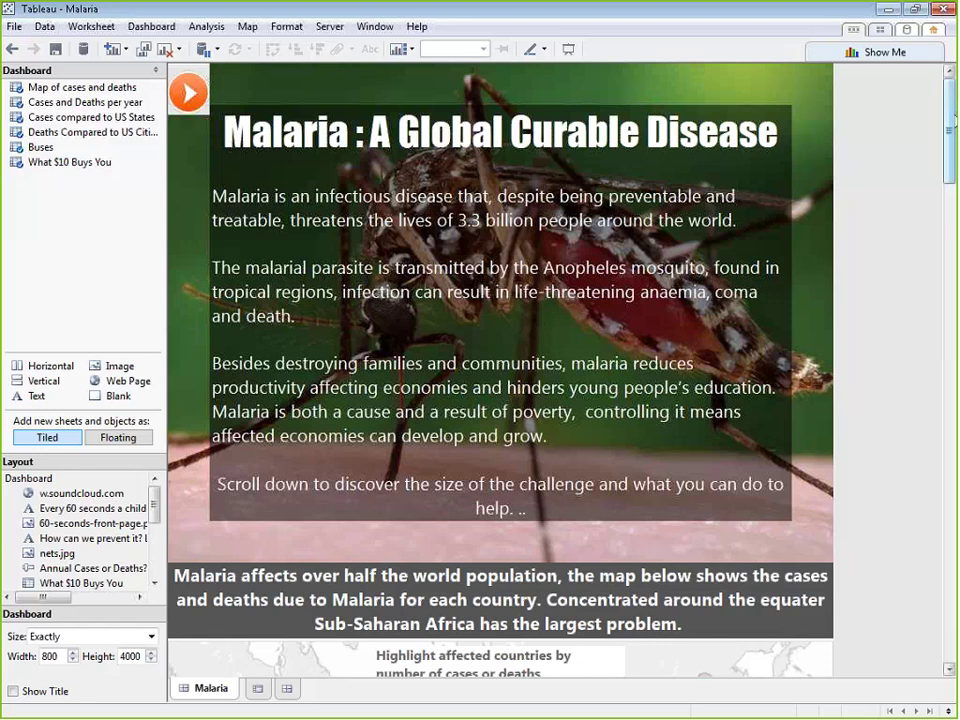
Scroll the Malaria dashboard down through its maps and city population bar chart.
left_click_drag(952, 118, 950, 187)
scroll(948, 185, "down", 5)
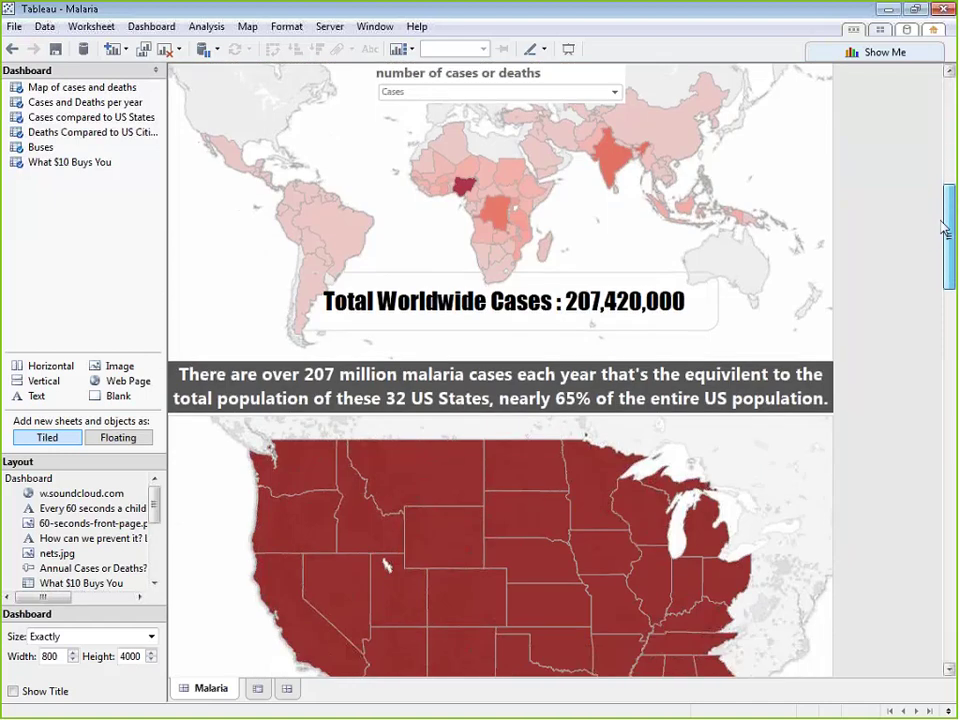
scroll(948, 205, "up", 2)
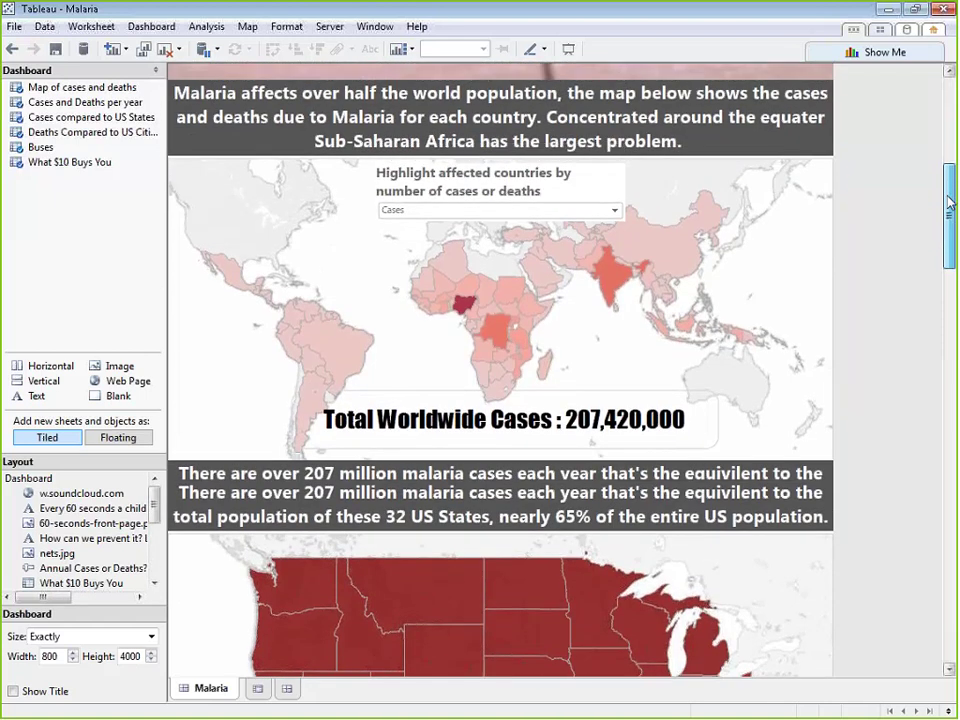
scroll(950, 205, "down", 6)
scroll(948, 300, "down", 3)
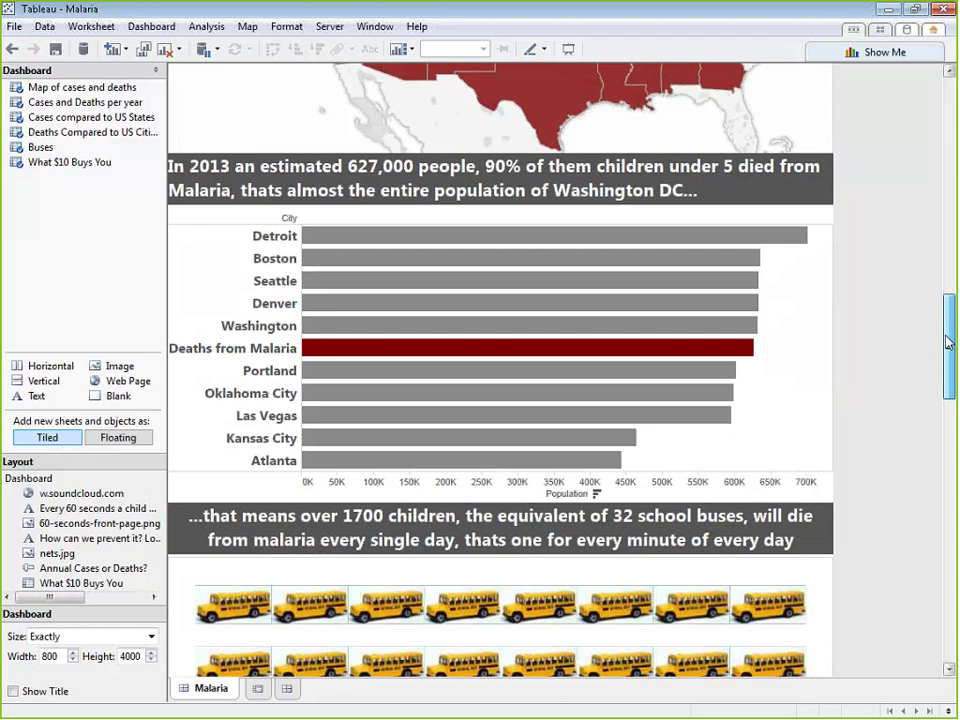
scroll(948, 343, "down", 1)
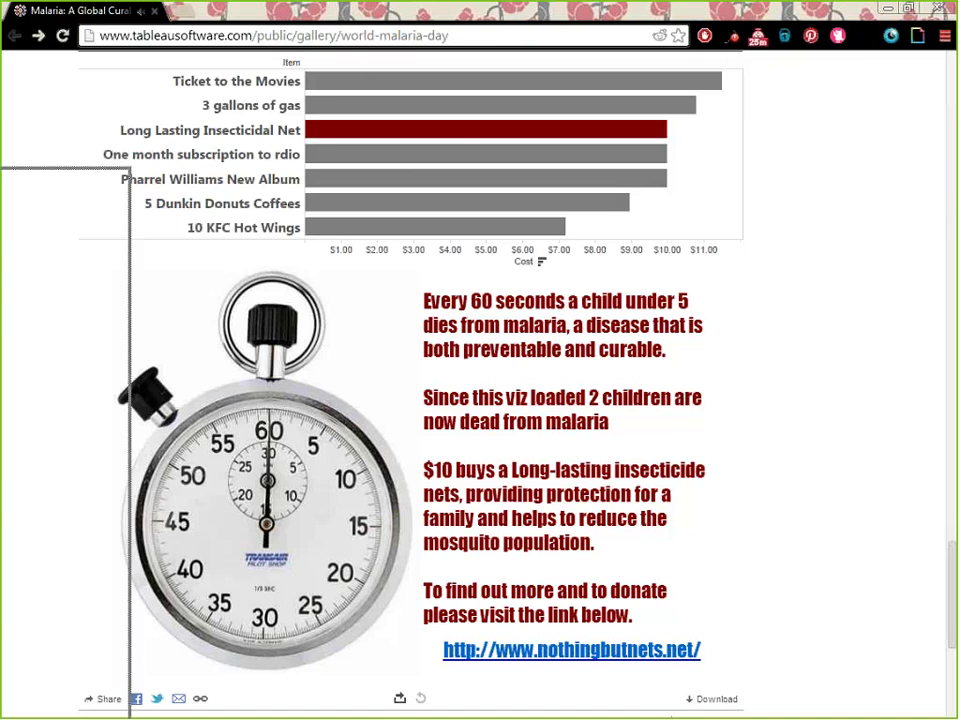
Browse the story's views, then begin it at Cases and Rates by County.
left_click(347, 86)
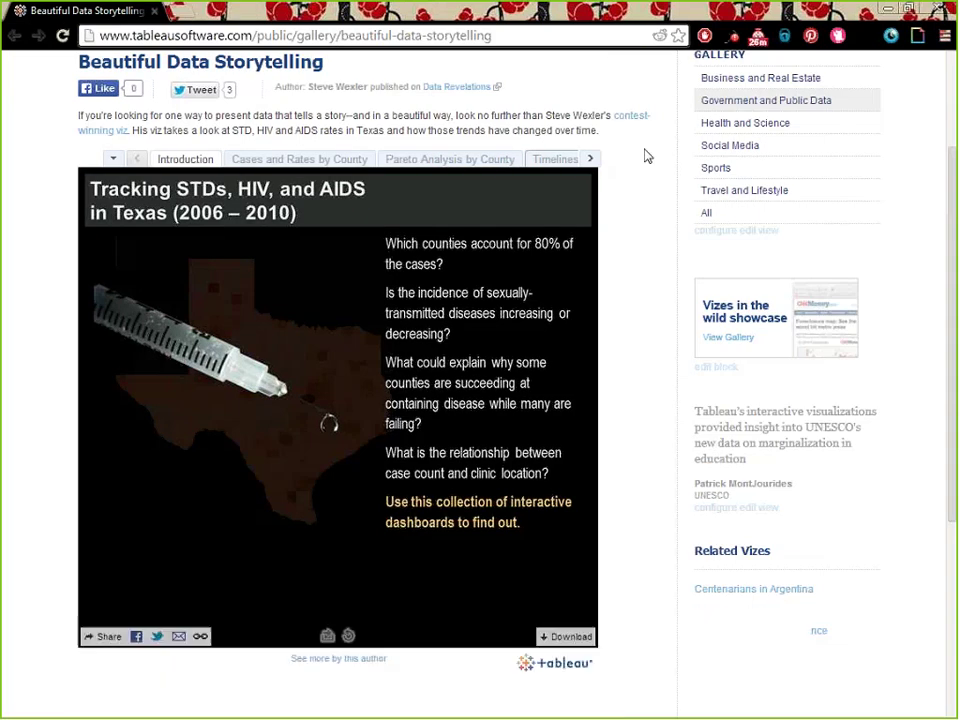
scroll(645, 158, "down", 1)
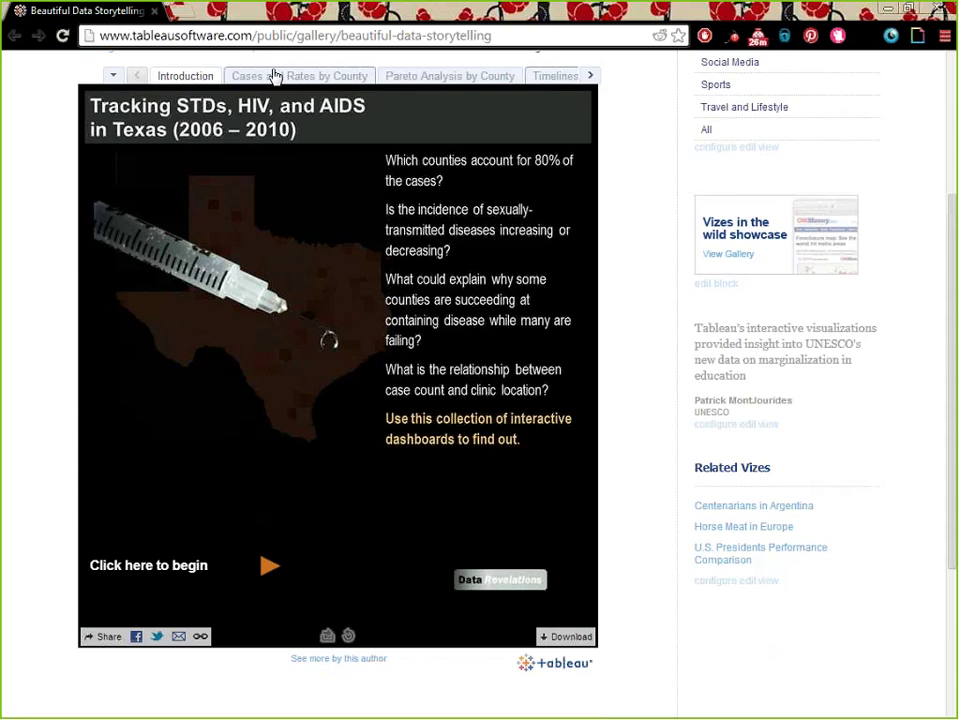
left_click(428, 77)
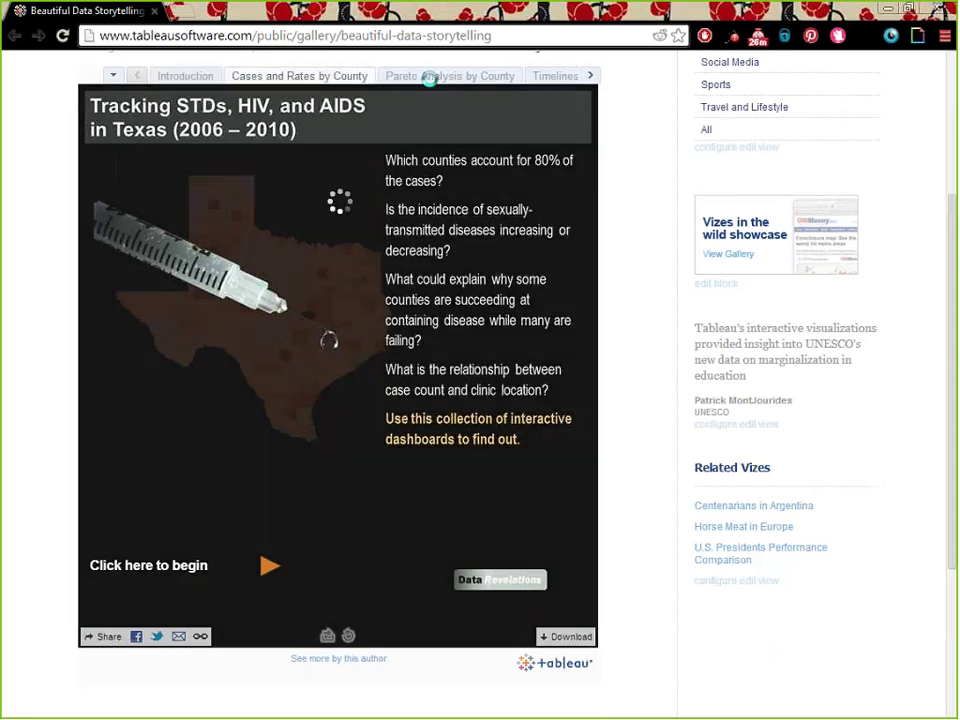
left_click(205, 75)
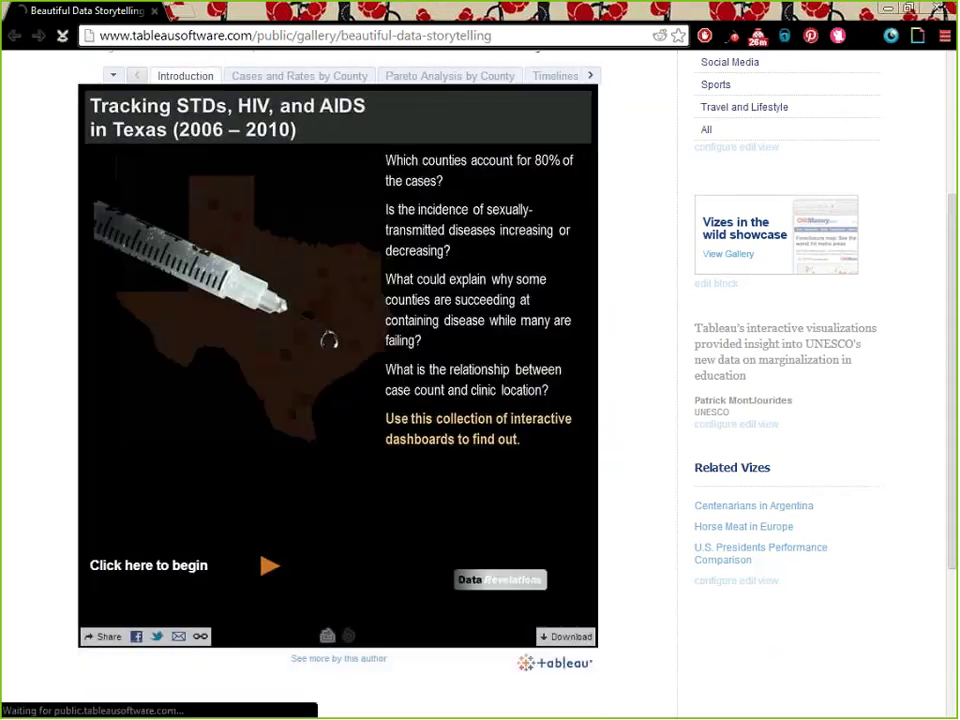
scroll(601, 250, "up", 3)
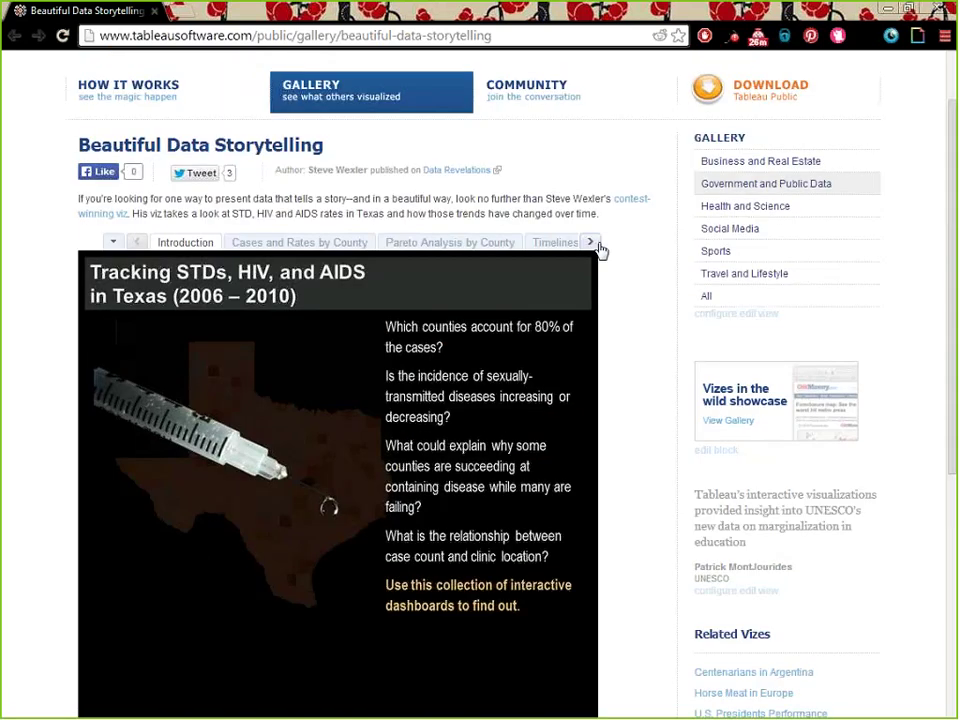
scroll(601, 250, "down", 2)
scroll(634, 249, "down", 1)
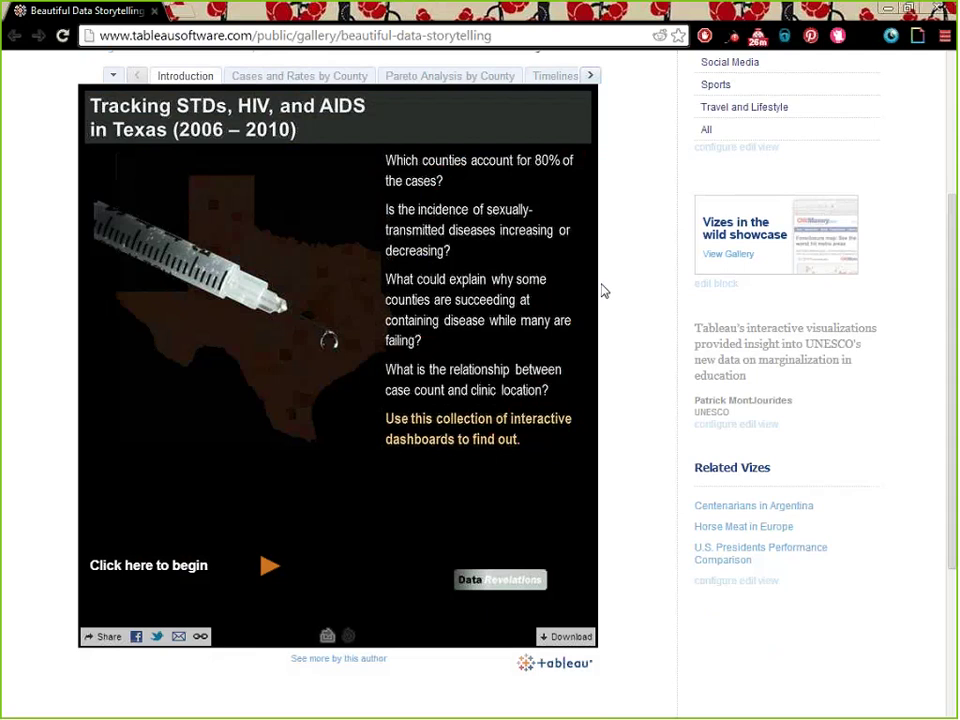
left_click(268, 570)
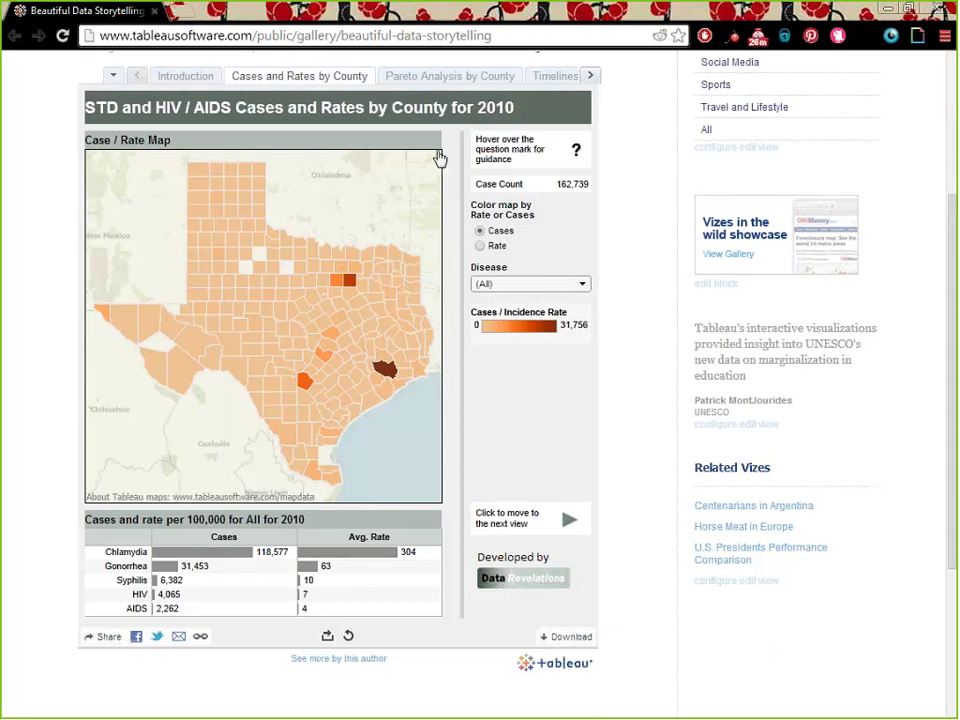
Filter the county map to Chlamydia, then switch the Disease filter to HIV.
left_click(581, 287)
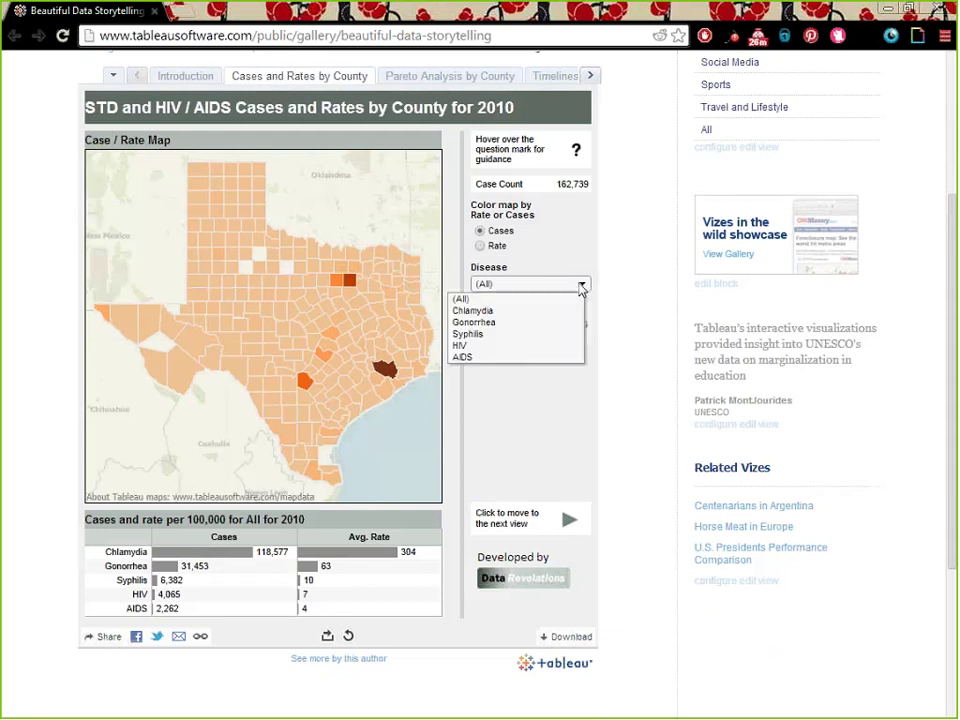
left_click(522, 311)
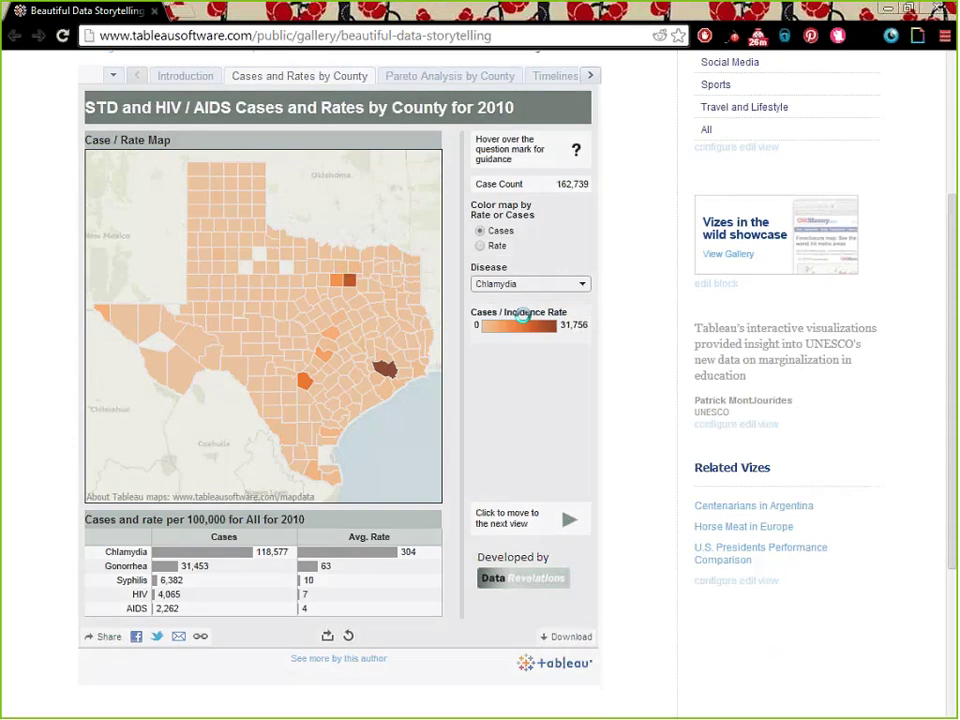
left_click(526, 289)
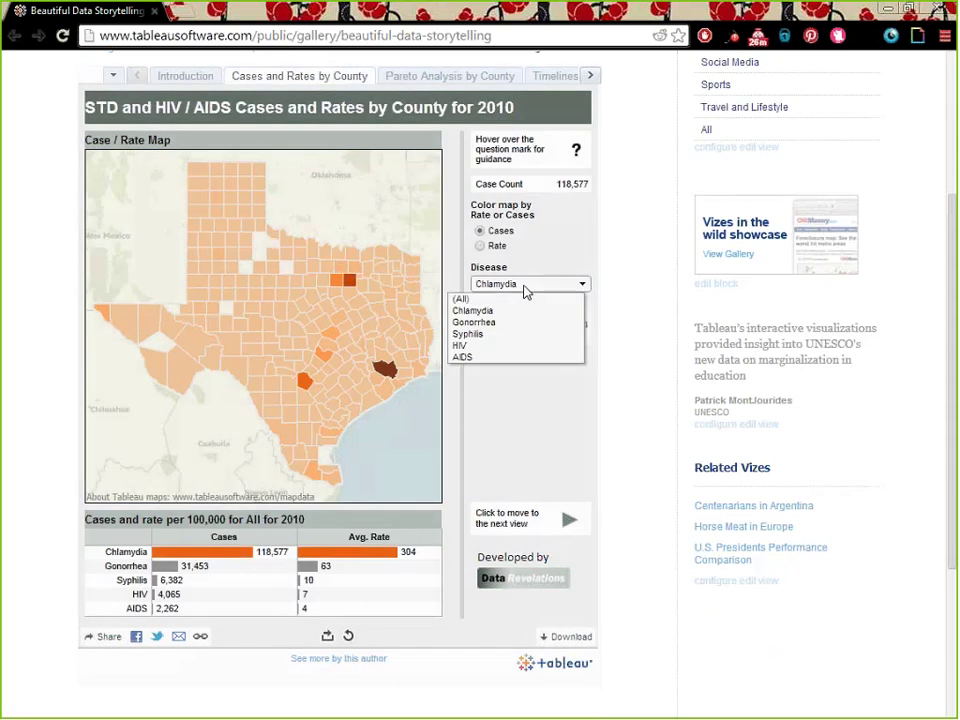
left_click(508, 345)
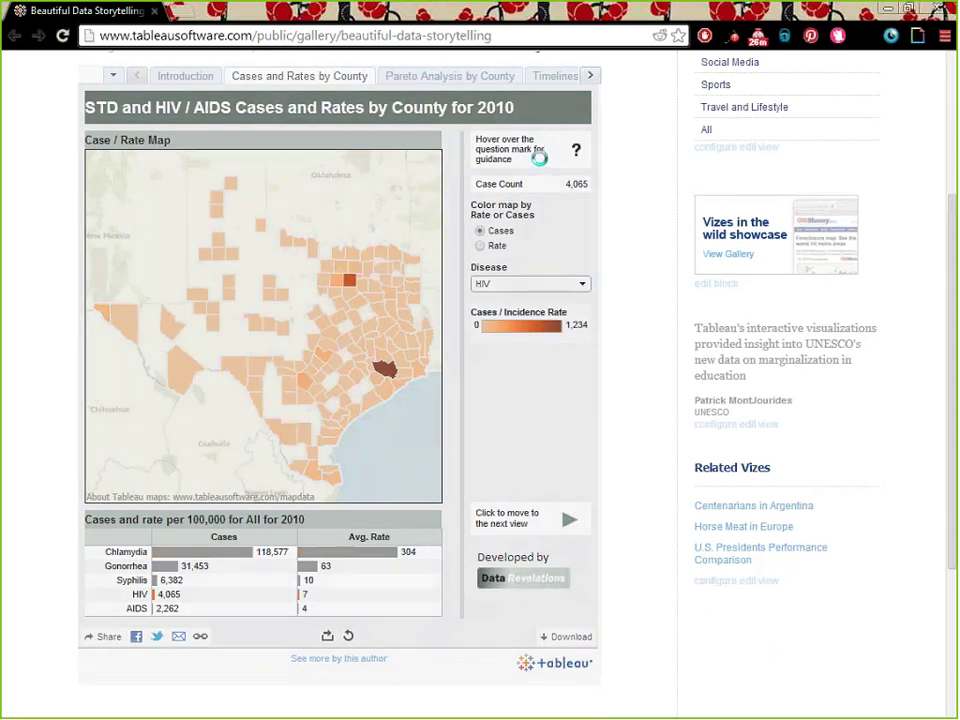
mouse_move(576, 156)
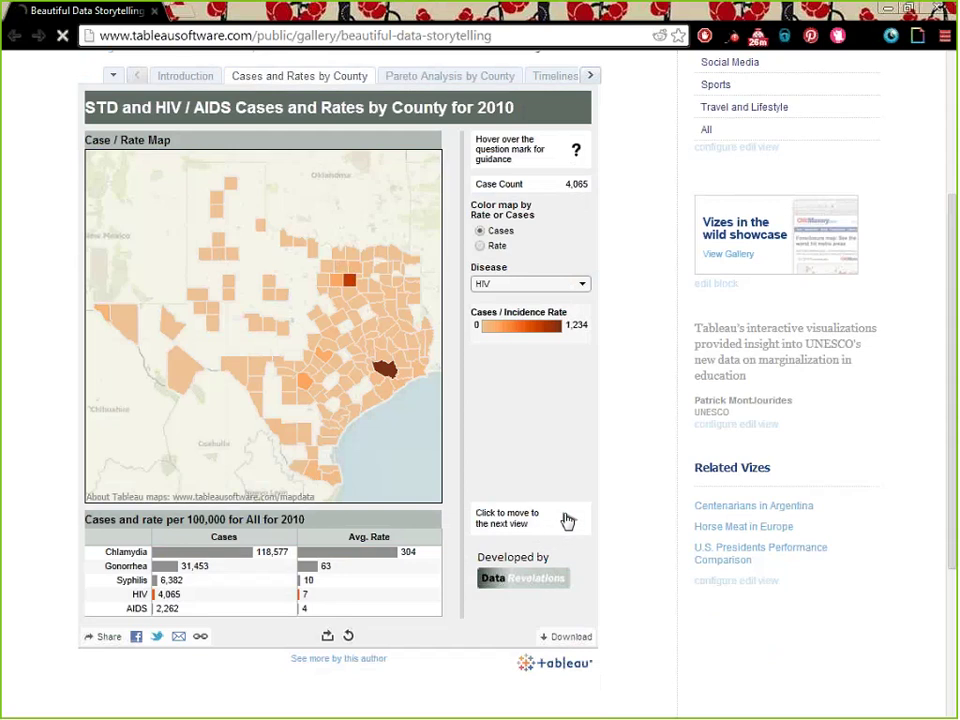
Advance the story through Pareto Analysis and Timelines to the Comparison of Change Rates map.
left_click(567, 521)
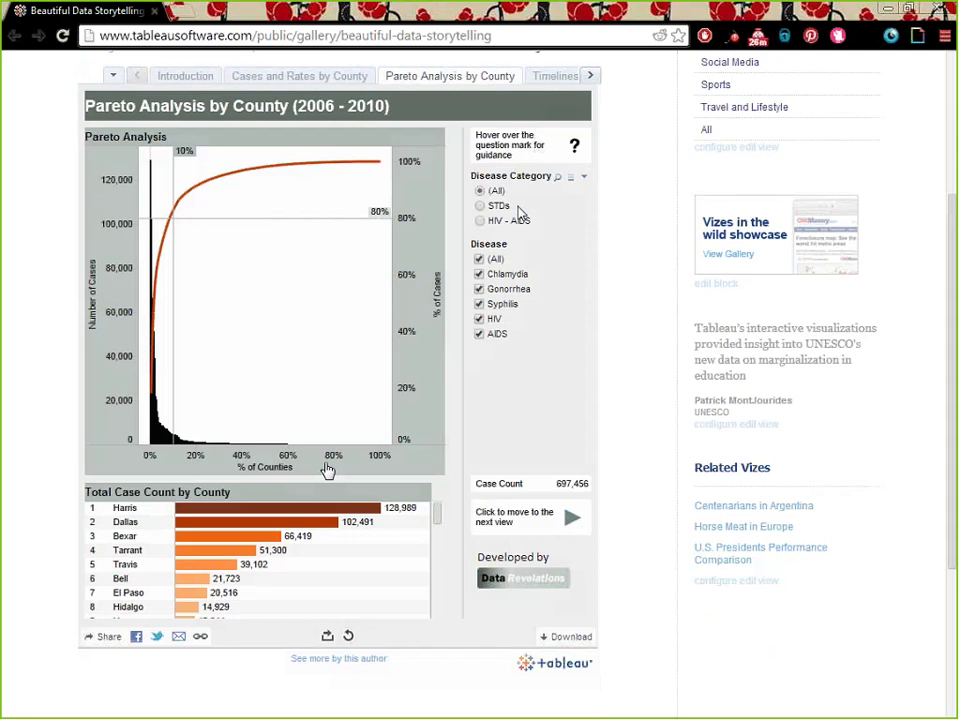
left_click(572, 516)
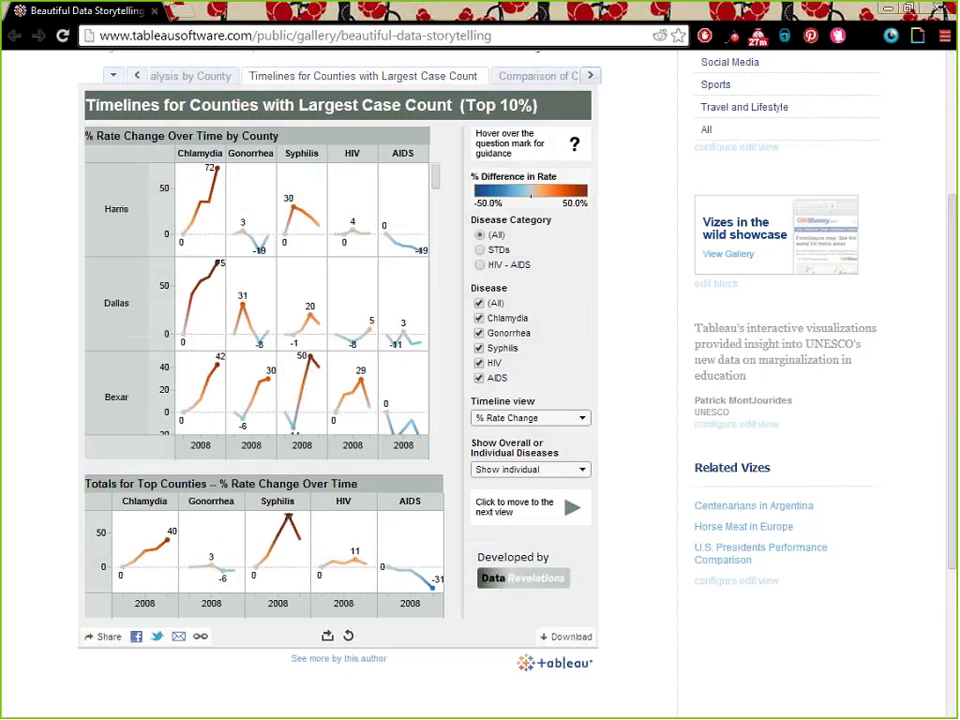
left_click(572, 508)
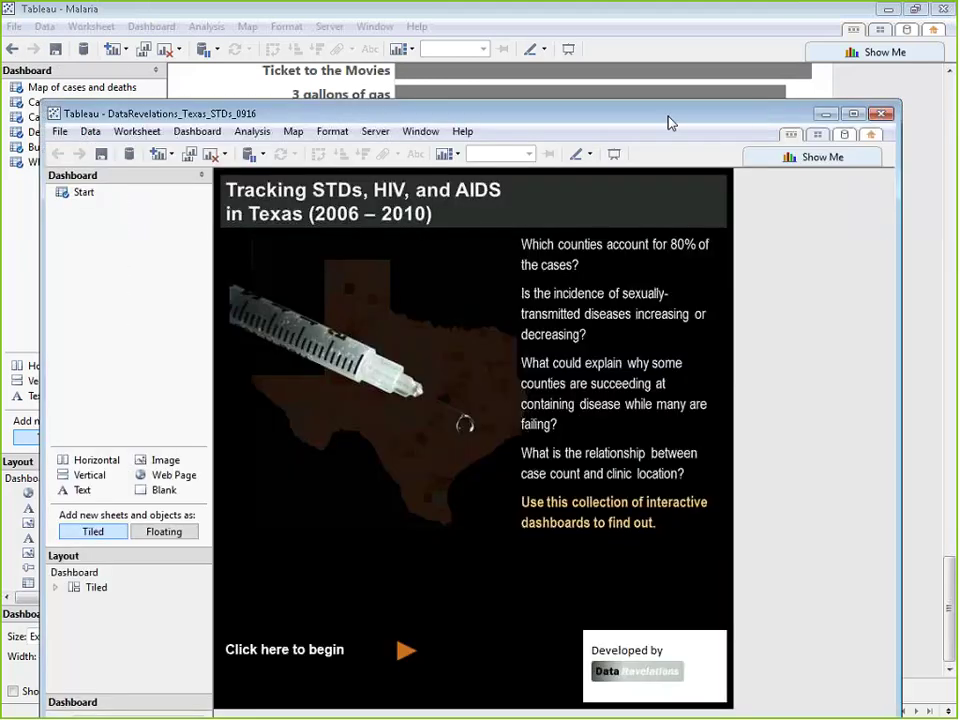
Maximise the DataRevelations workbook window and open the Server menu's Tableau Public choices.
double_click(670, 122)
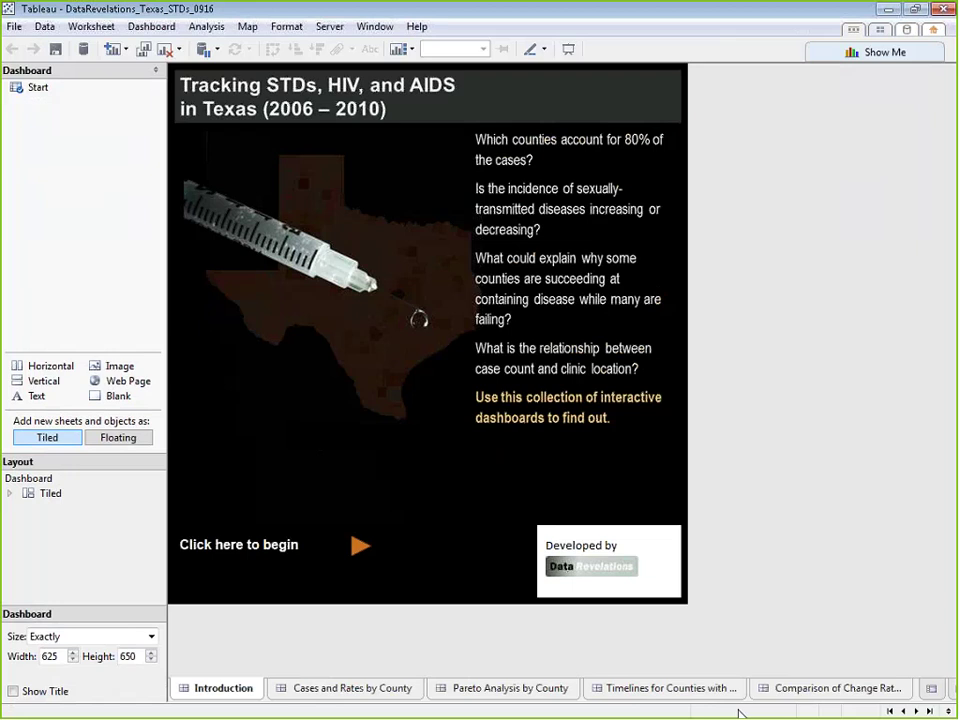
left_click(334, 26)
Start Save to Web As and sign in with the Tableau Public account password.
mouse_move(375, 120)
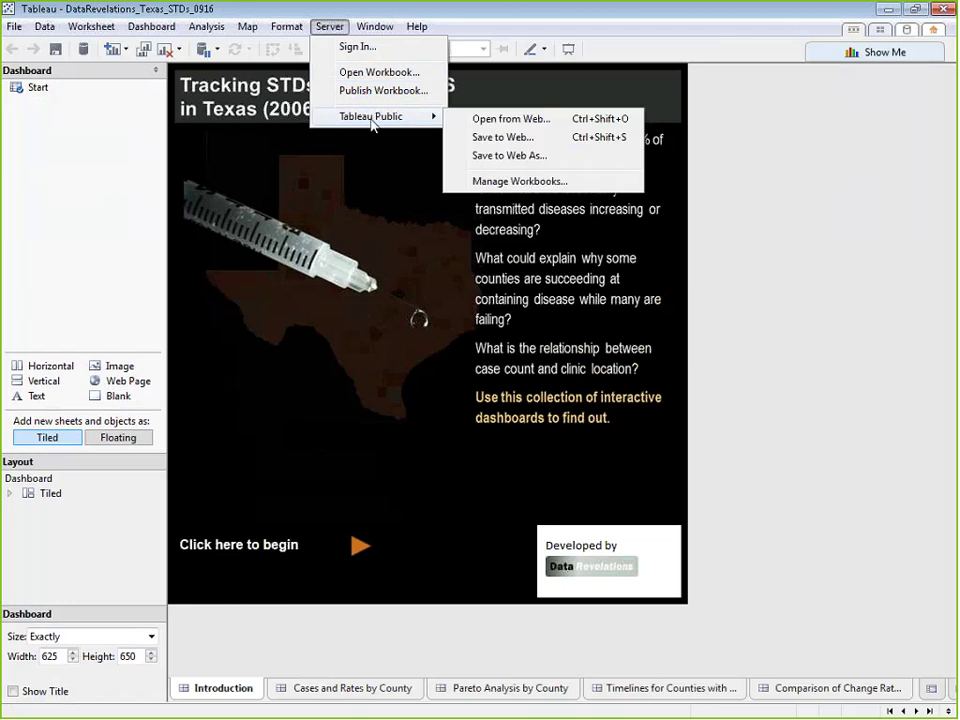
left_click(478, 155)
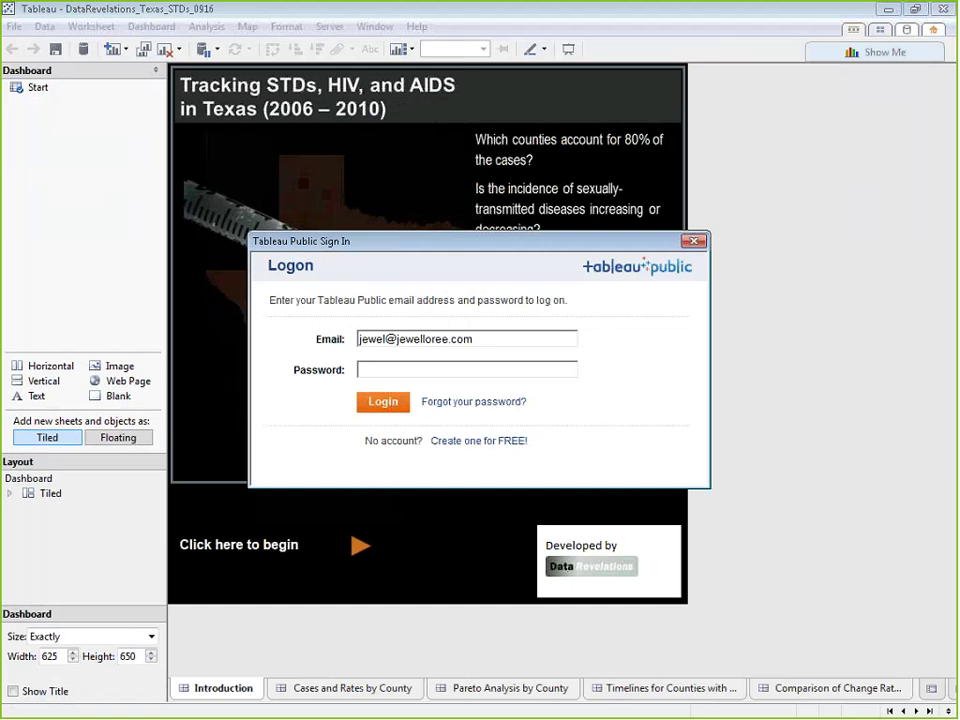
type("•••••••••")
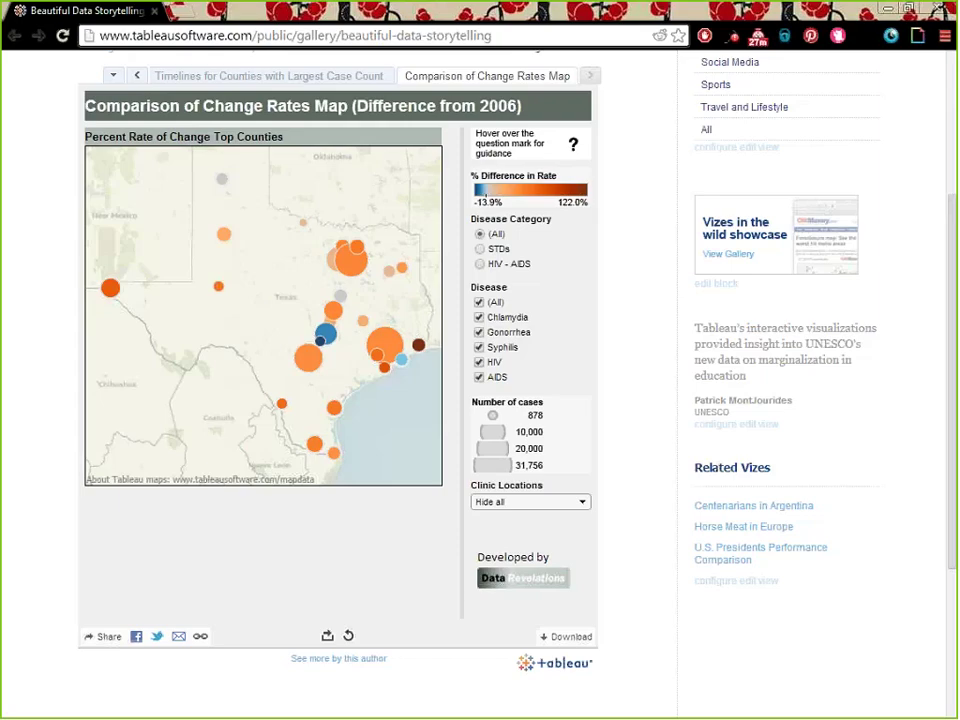
Step back through the story views to Introduction and cancel the Save Workbook dialog.
left_click(200, 78)
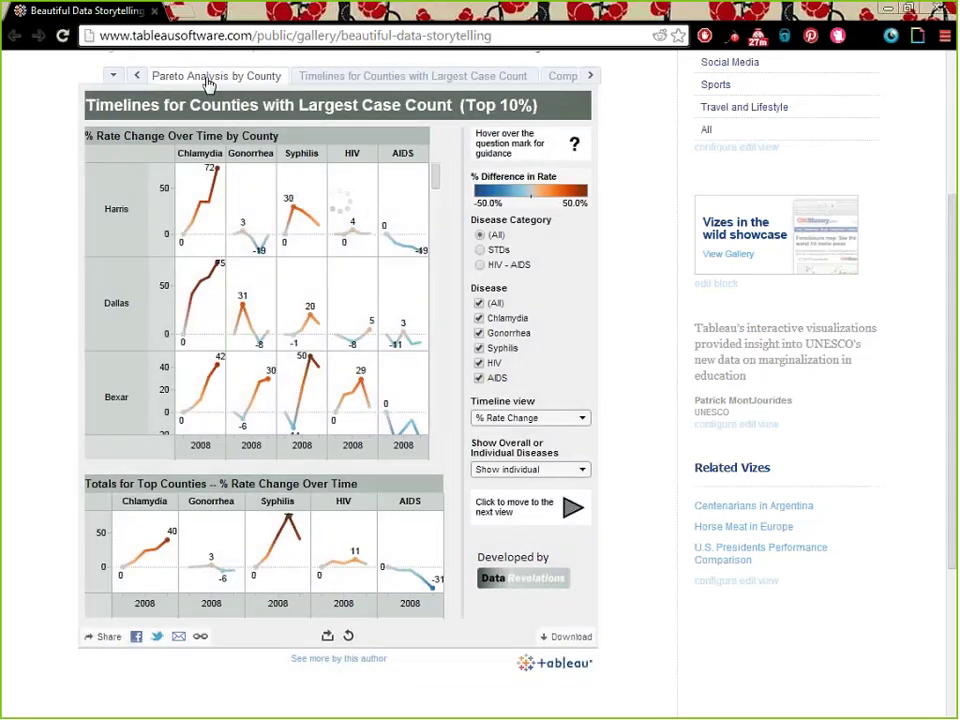
left_click(207, 78)
left_click(181, 80)
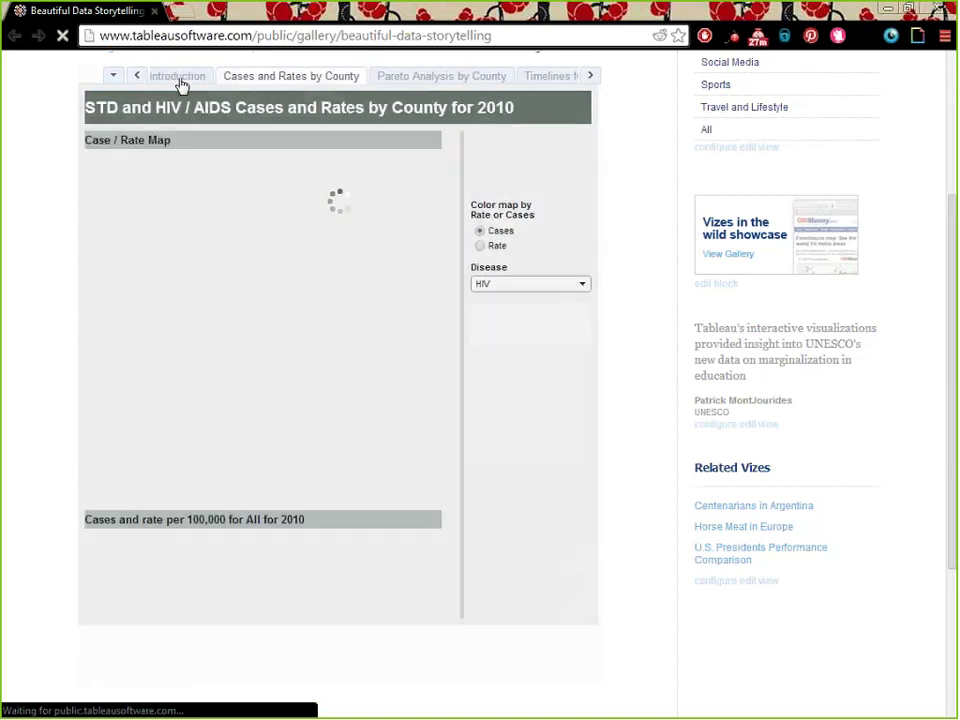
left_click(177, 78)
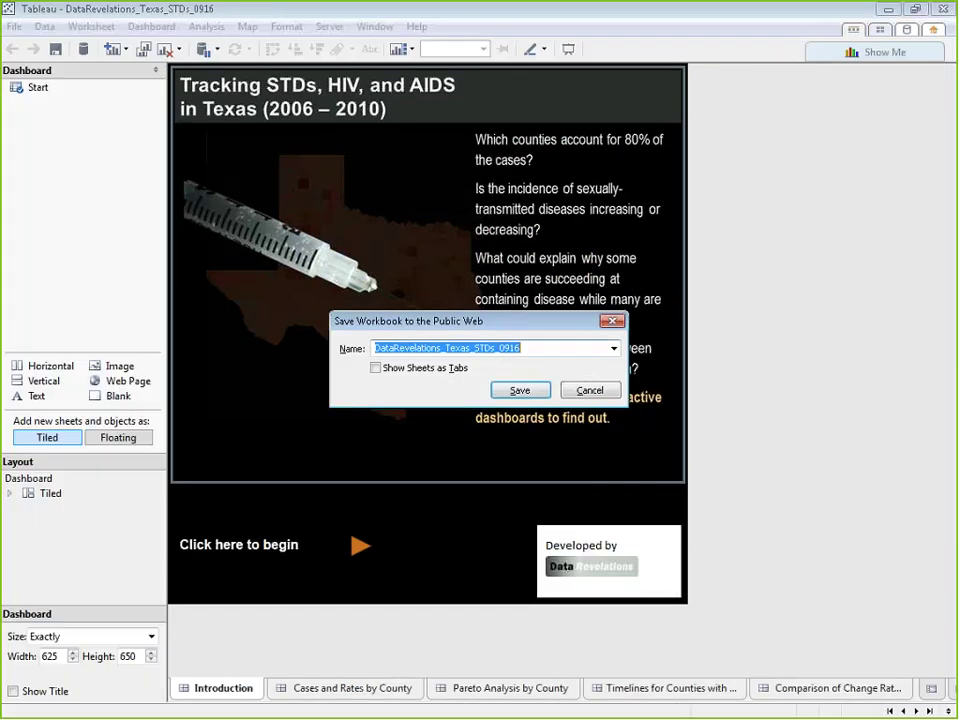
left_click(591, 391)
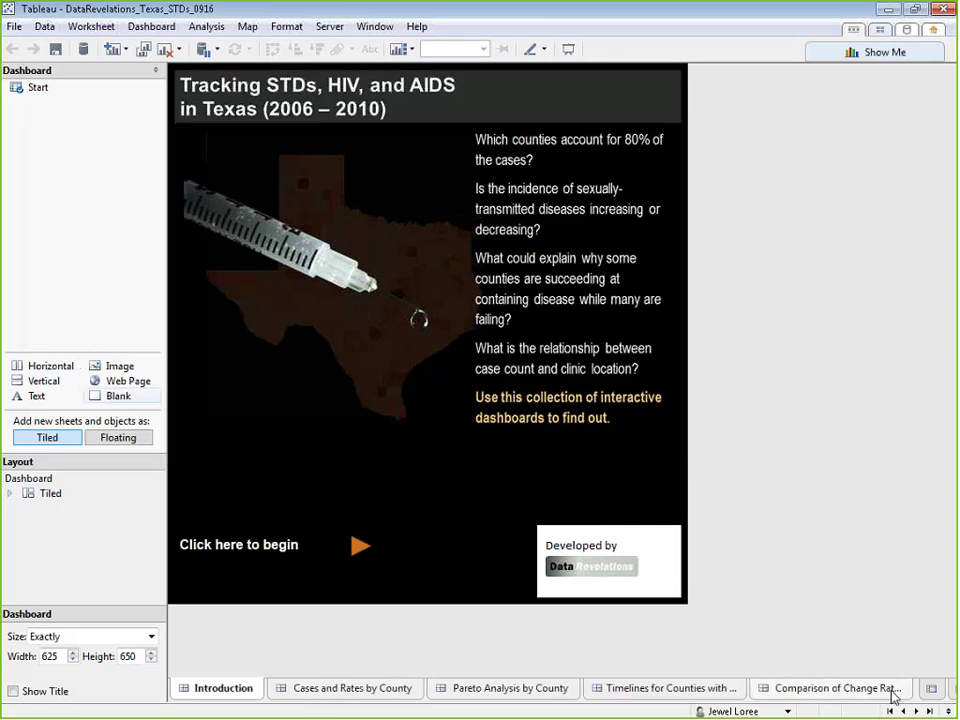
Open the County worksheet from the Cases and Rates by County dashboard, then return to the dashboard.
left_click(324, 695)
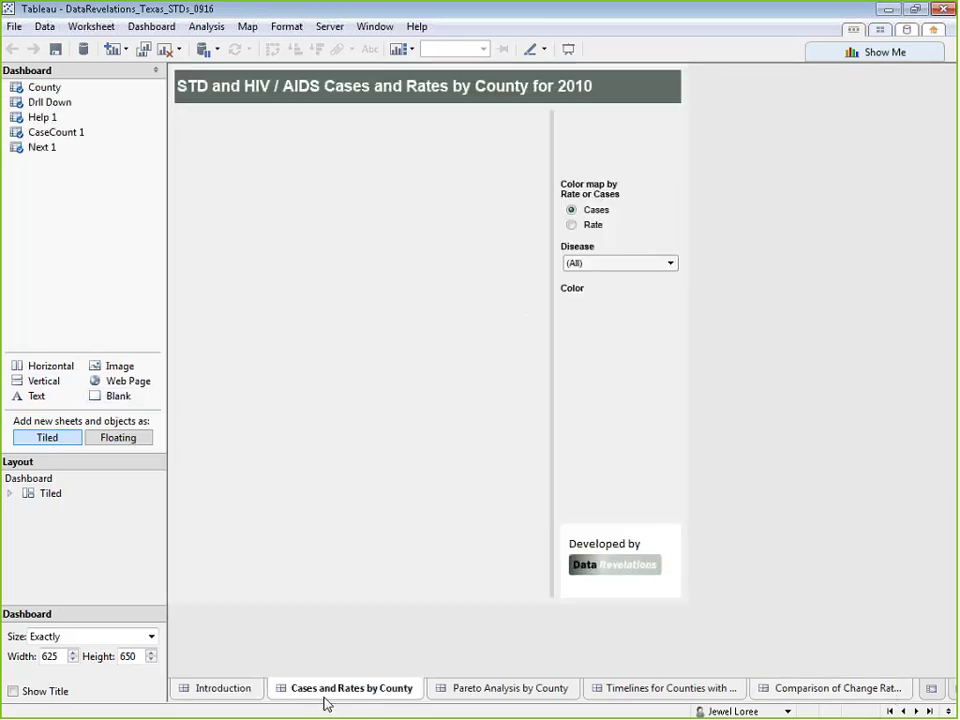
right_click(54, 93)
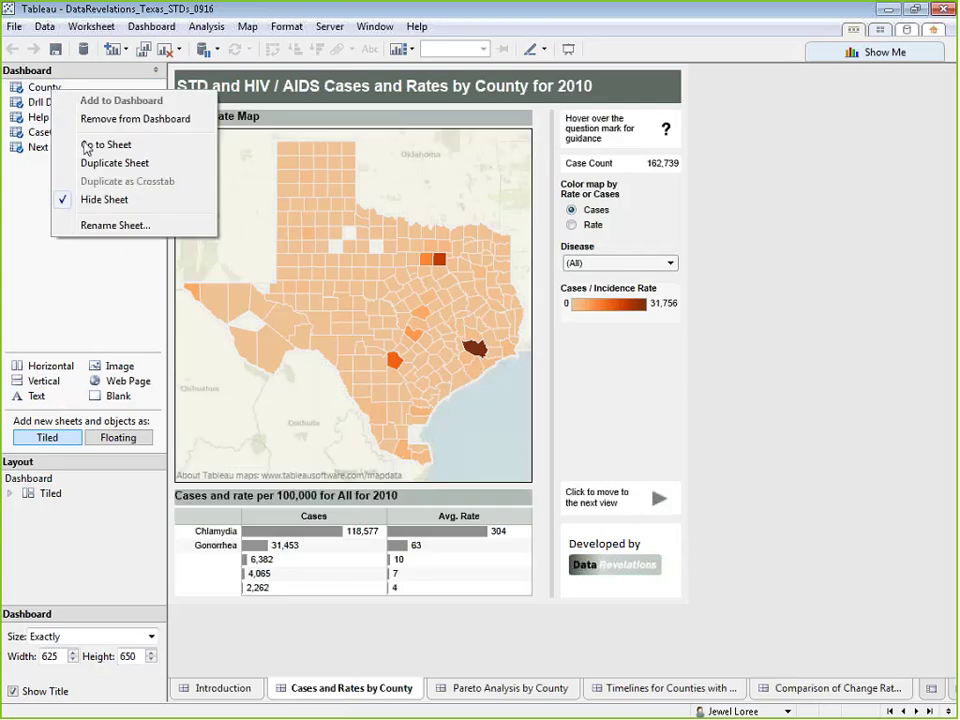
left_click(87, 147)
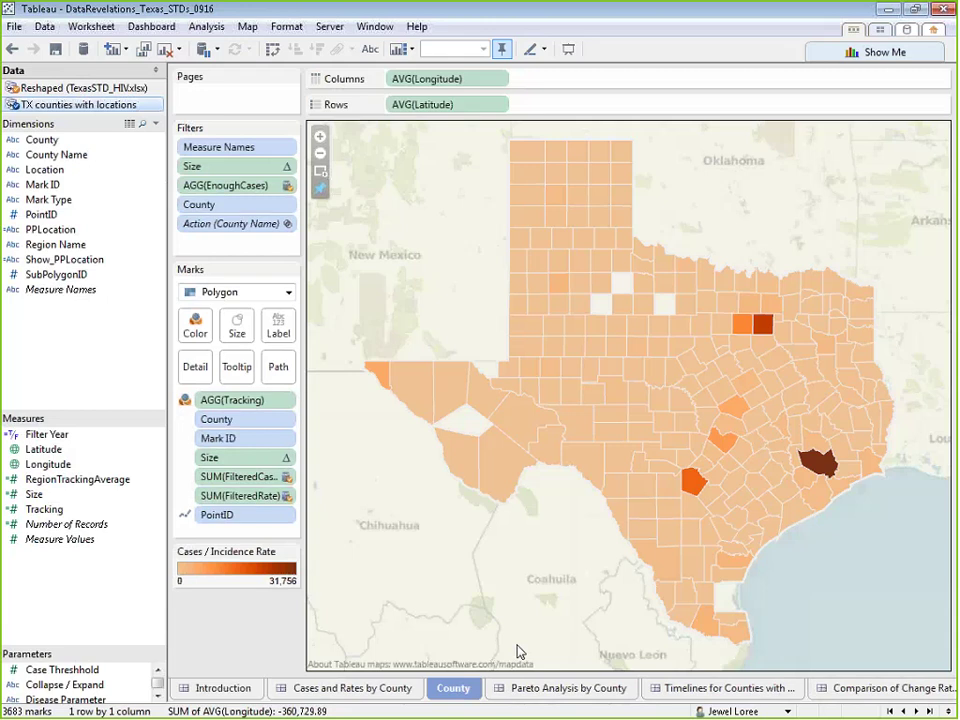
left_click(390, 688)
left_click_drag(475, 713, 467, 711)
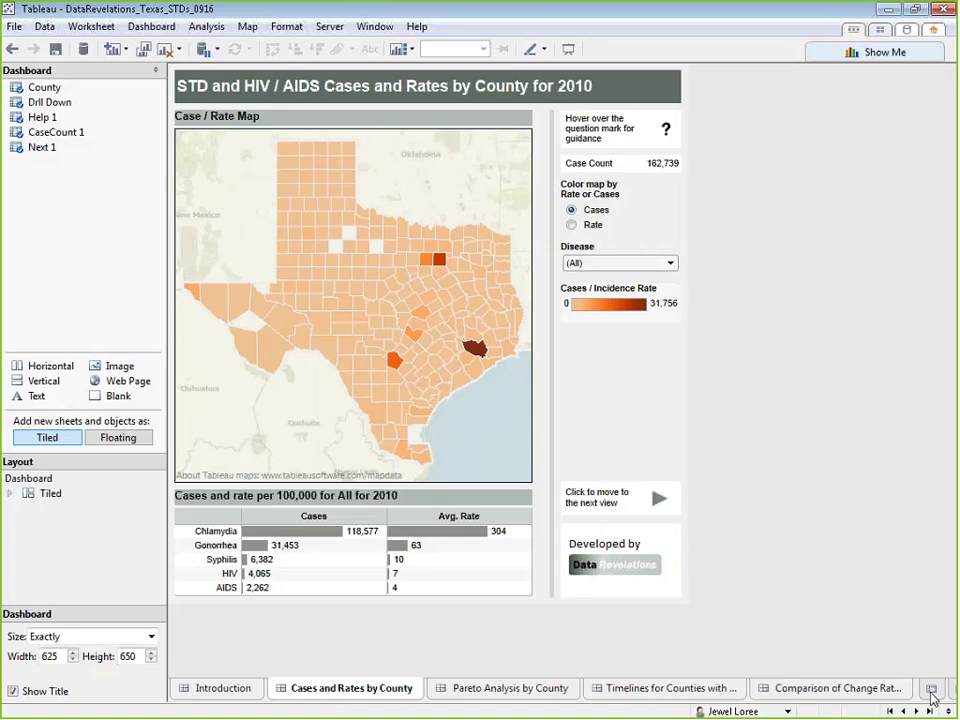
Build a scratch Sheet 20 with Location on Rows and Size on Columns, then delete it.
left_click(931, 688)
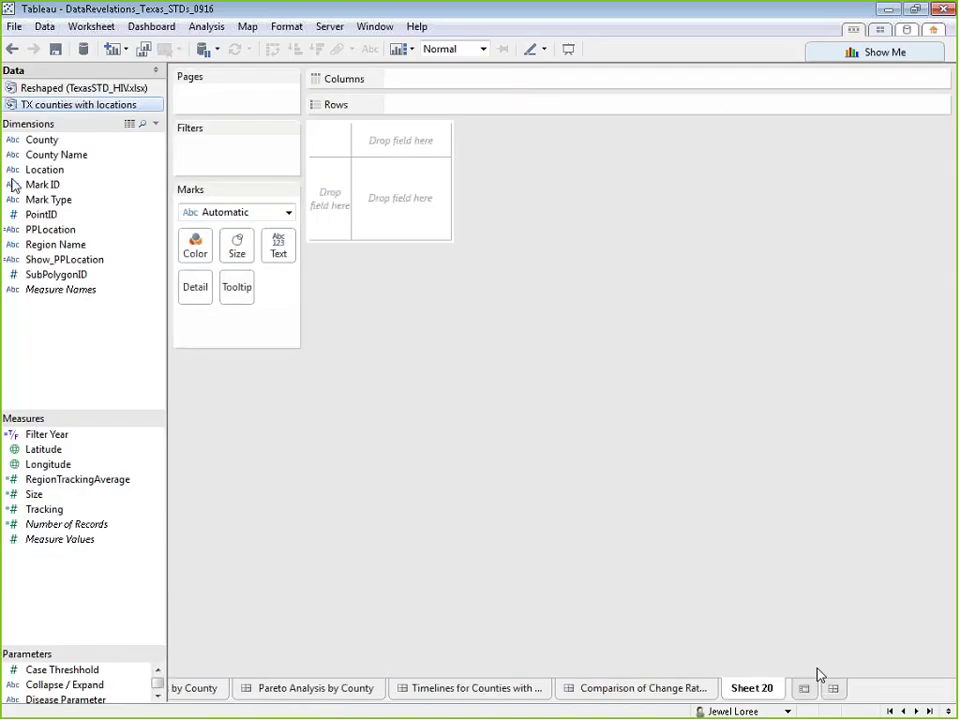
left_click_drag(44, 170, 495, 103)
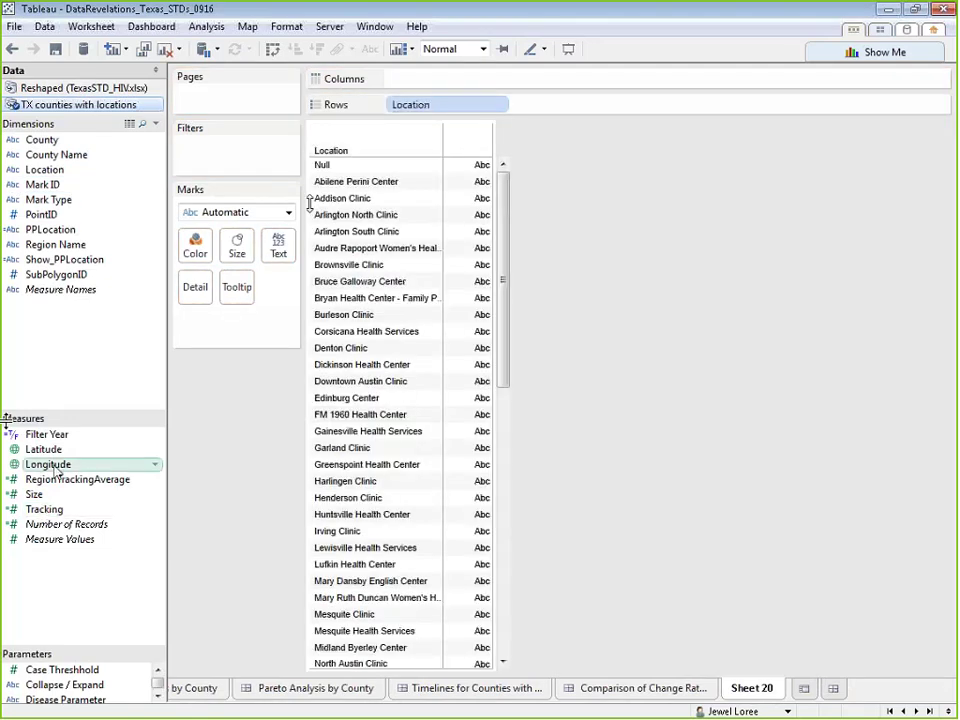
left_click_drag(57, 493, 520, 93)
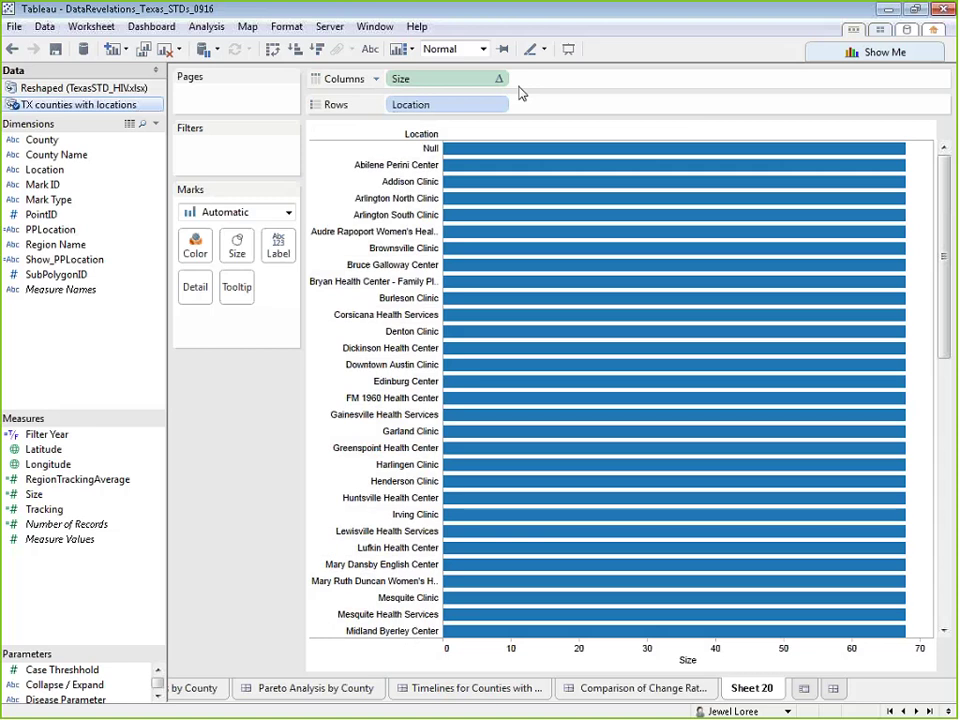
right_click(771, 690)
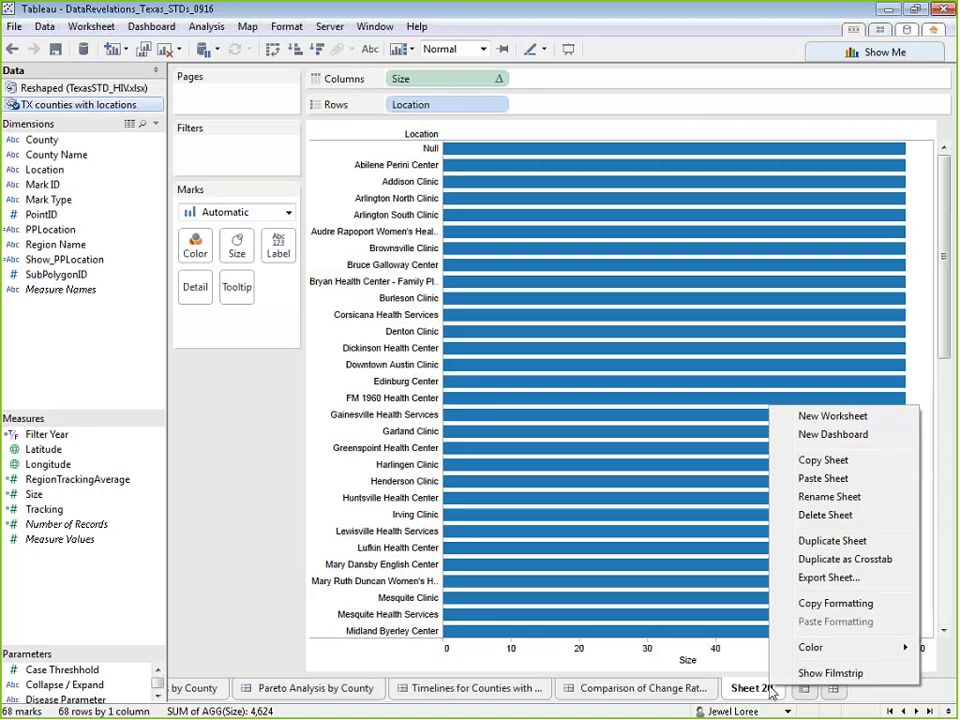
left_click(845, 530)
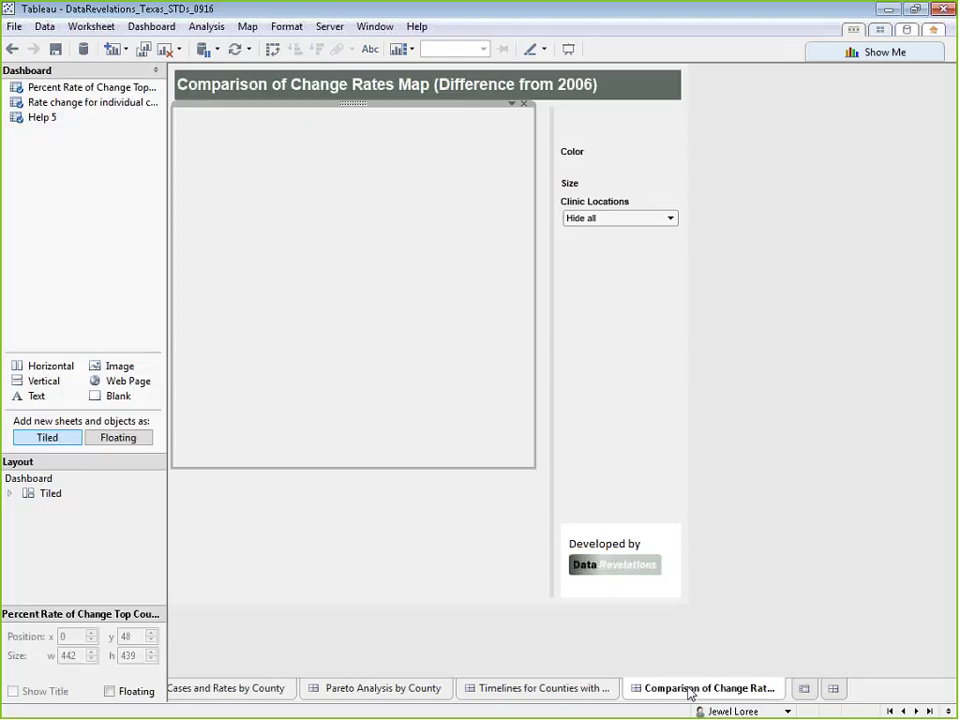
Unhide the Percent Rate of Change sheet, hide it again, and open Timelines for Counties.
right_click(52, 91)
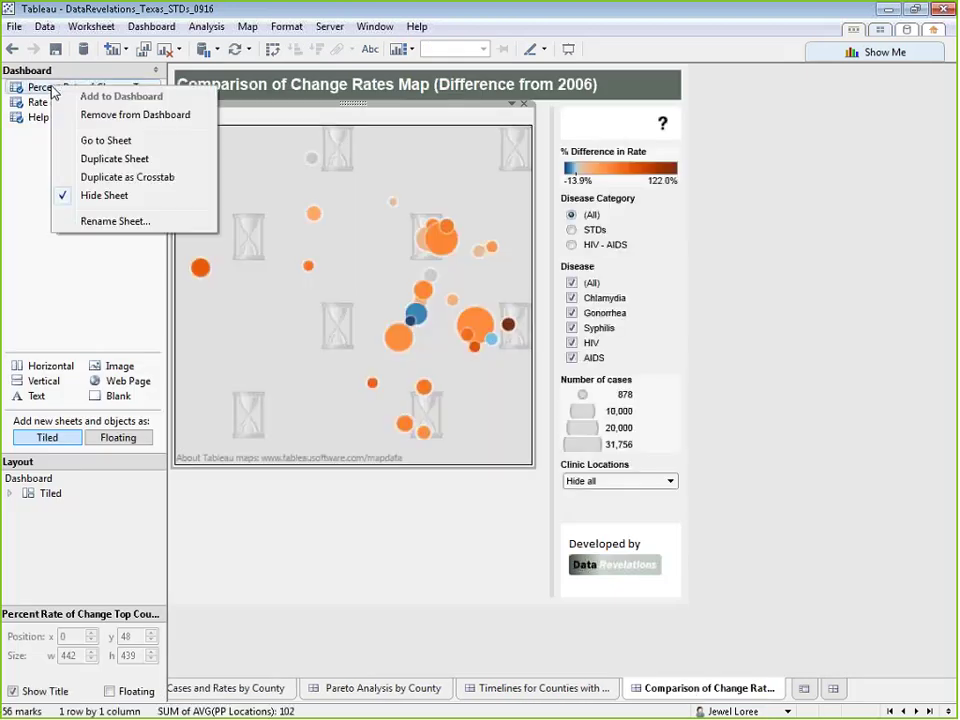
left_click(128, 197)
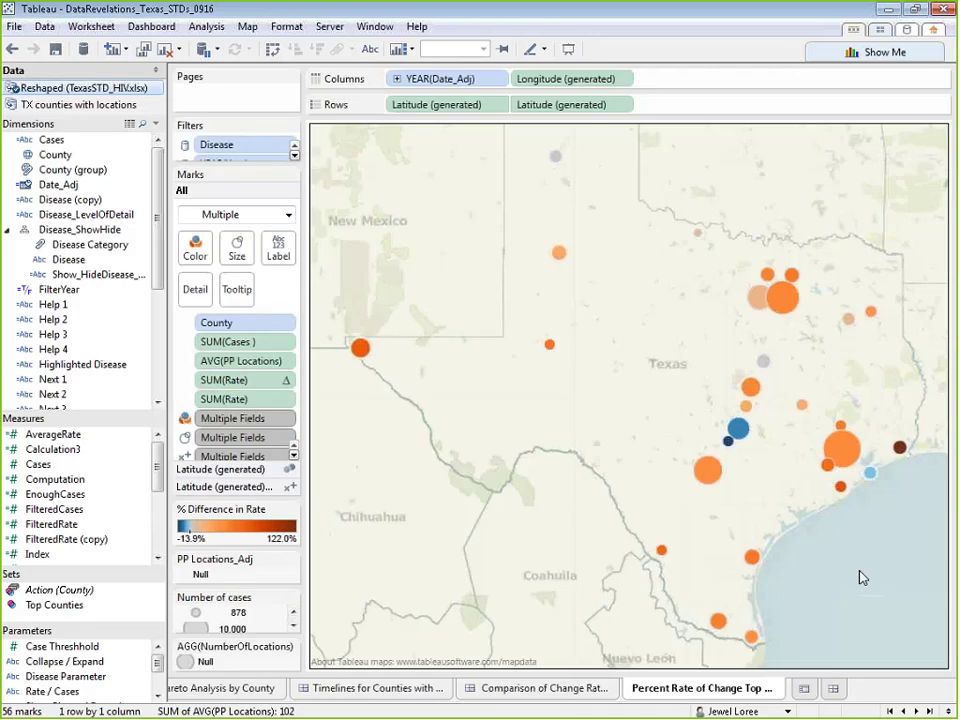
right_click(723, 689)
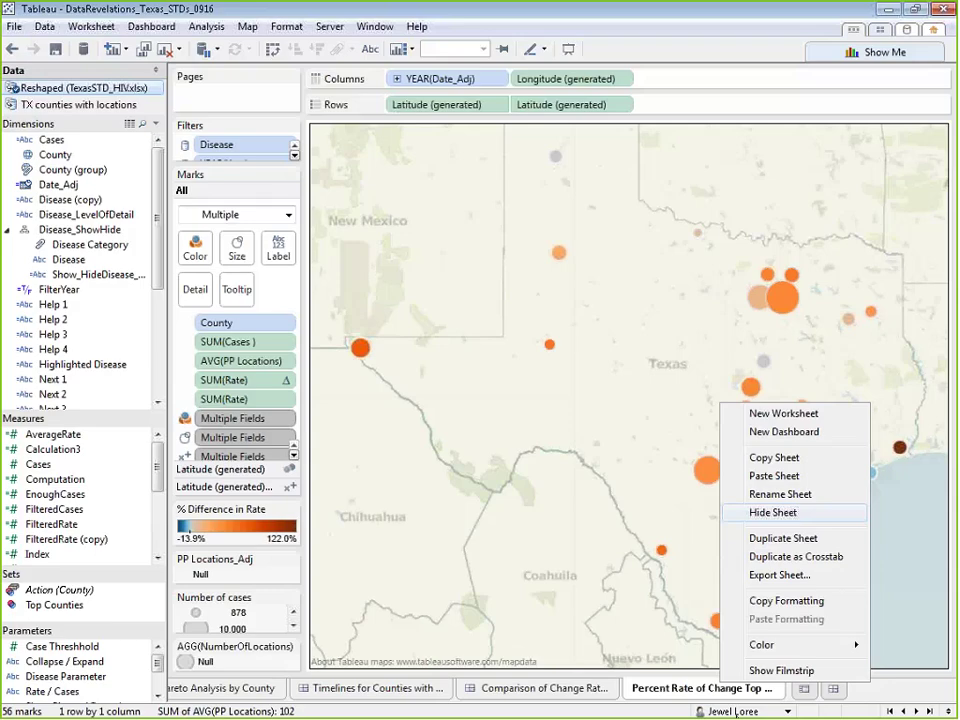
left_click(772, 512)
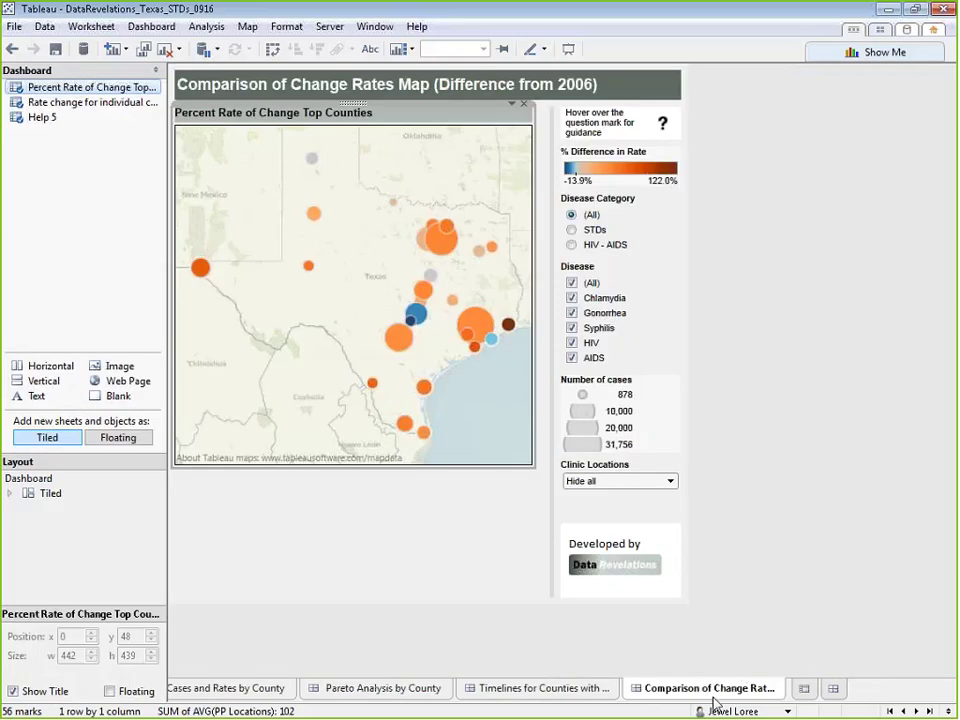
left_click(612, 686)
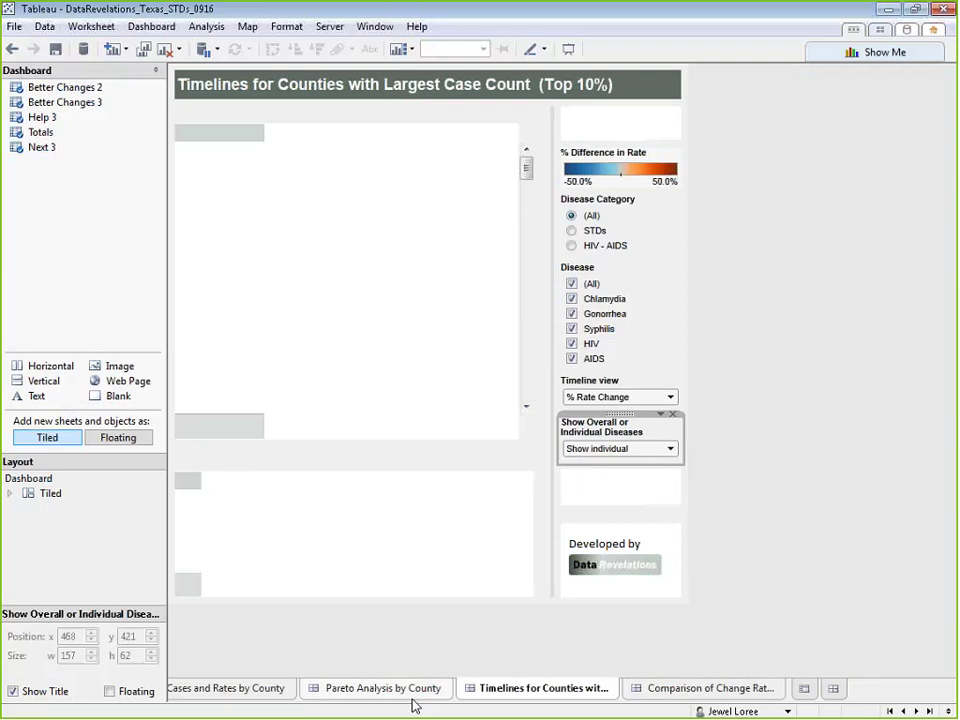
From Introduction, follow the begin link and next arrow to Pareto, then return to Introduction.
left_click(395, 690)
left_click(270, 690)
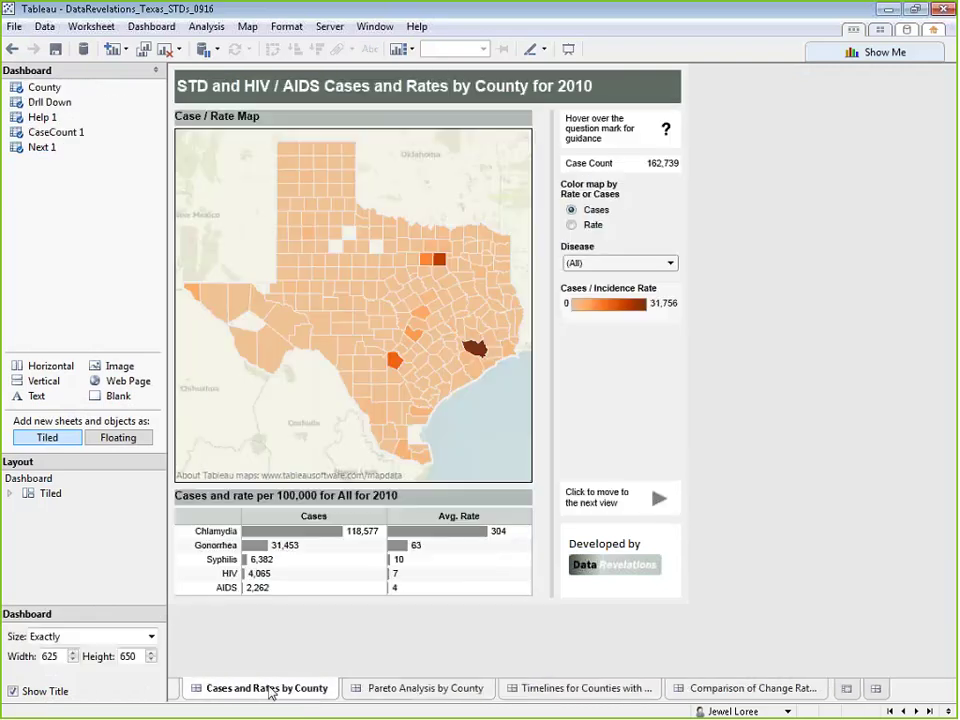
left_click(903, 711)
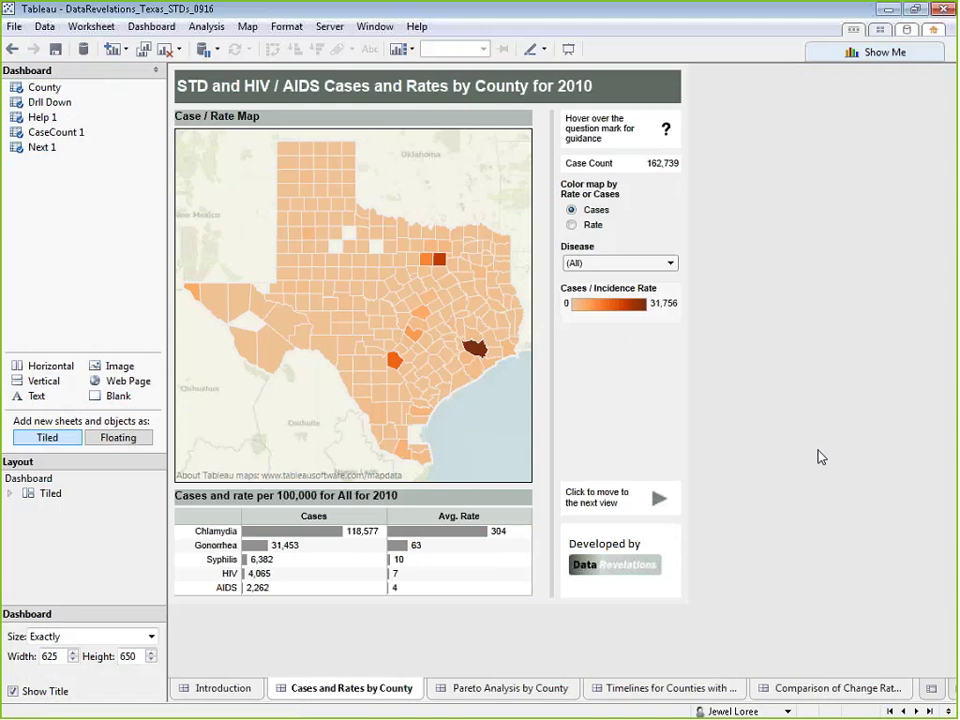
left_click(224, 688)
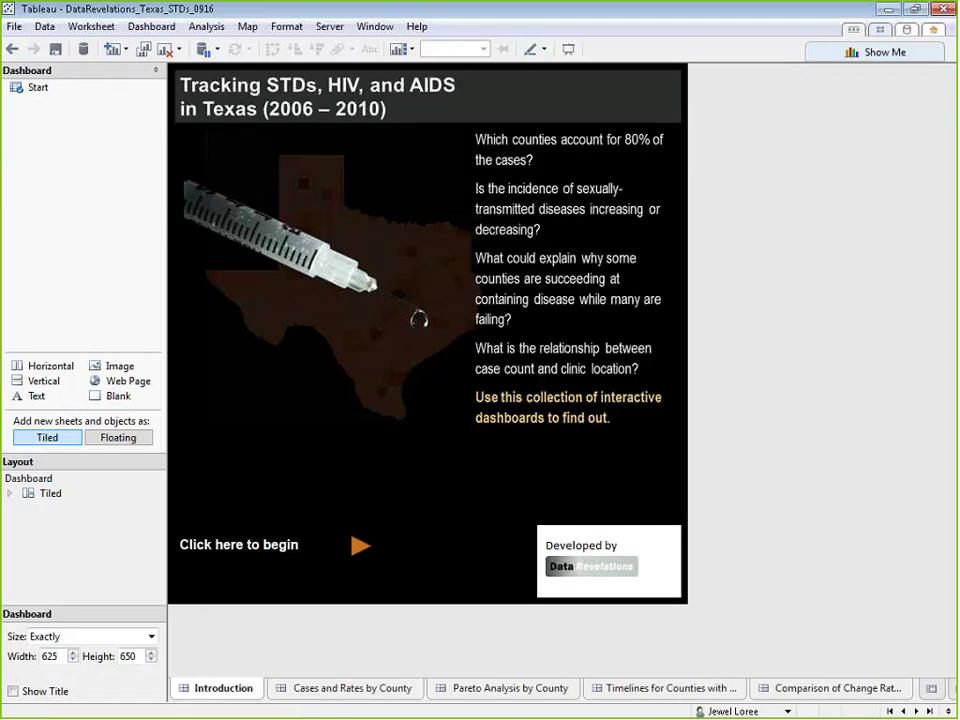
left_click(357, 549)
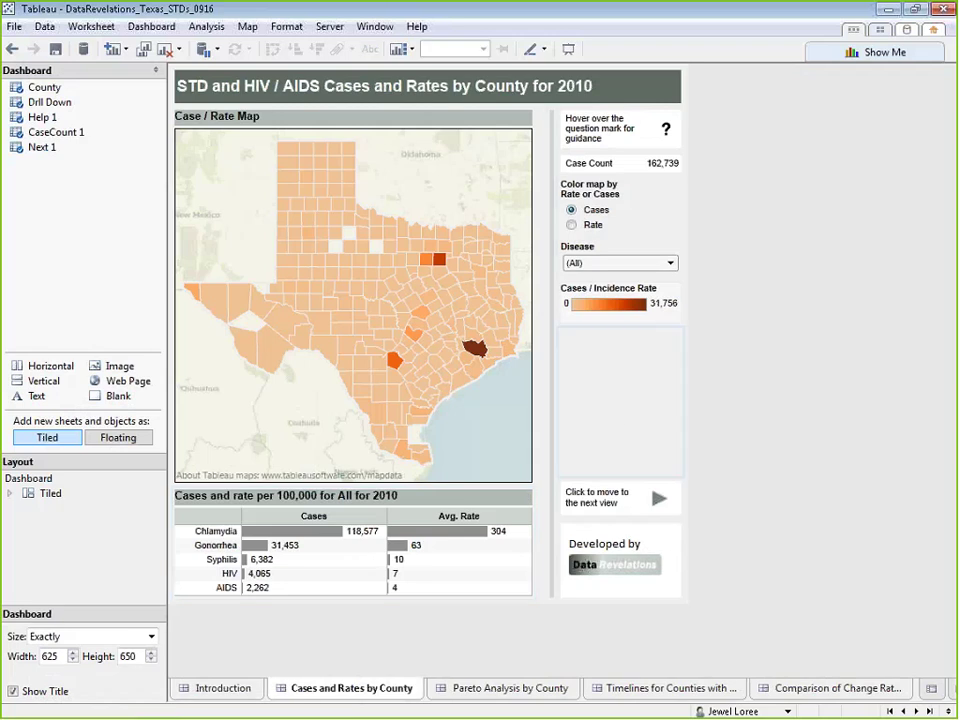
left_click(656, 505)
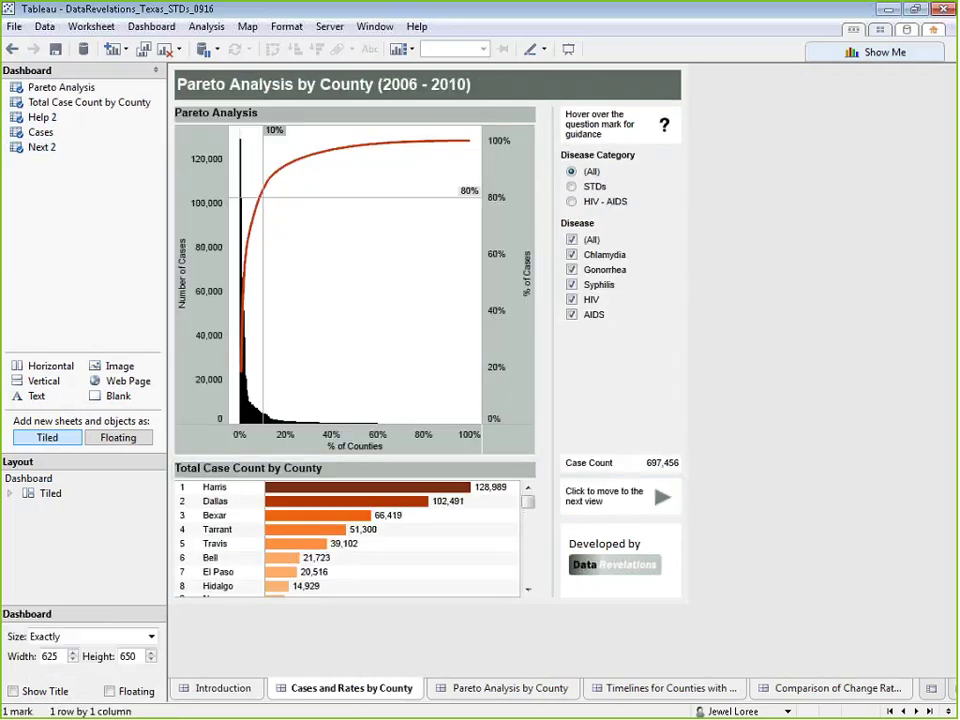
left_click(244, 686)
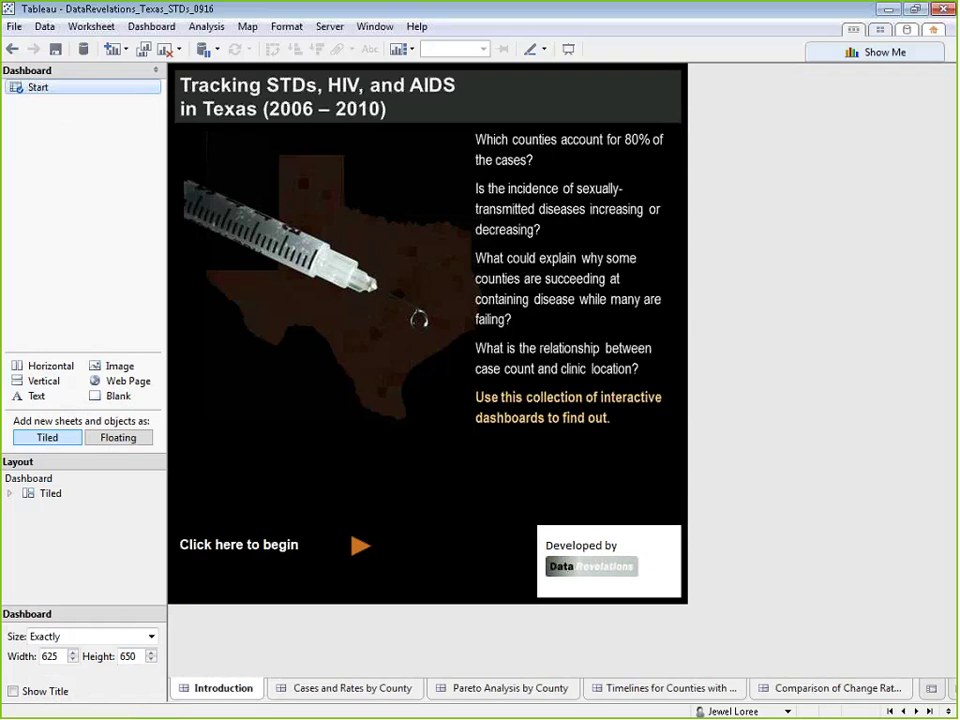
Test the 'Click here to begin' link to the county map and return to Introduction.
left_click(358, 546)
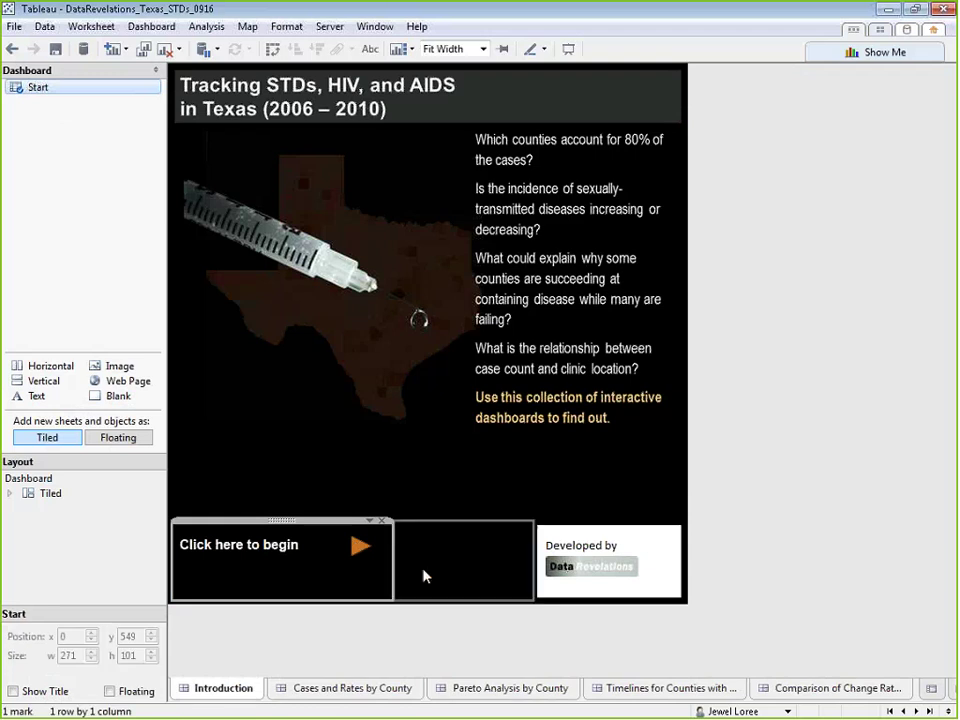
left_click(362, 548)
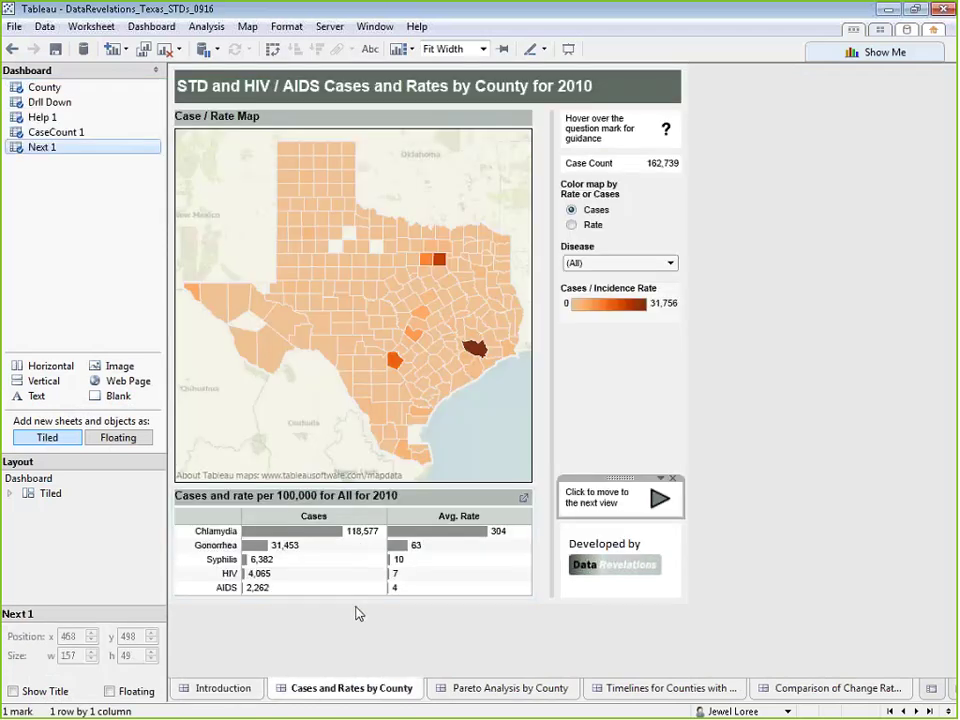
left_click(257, 692)
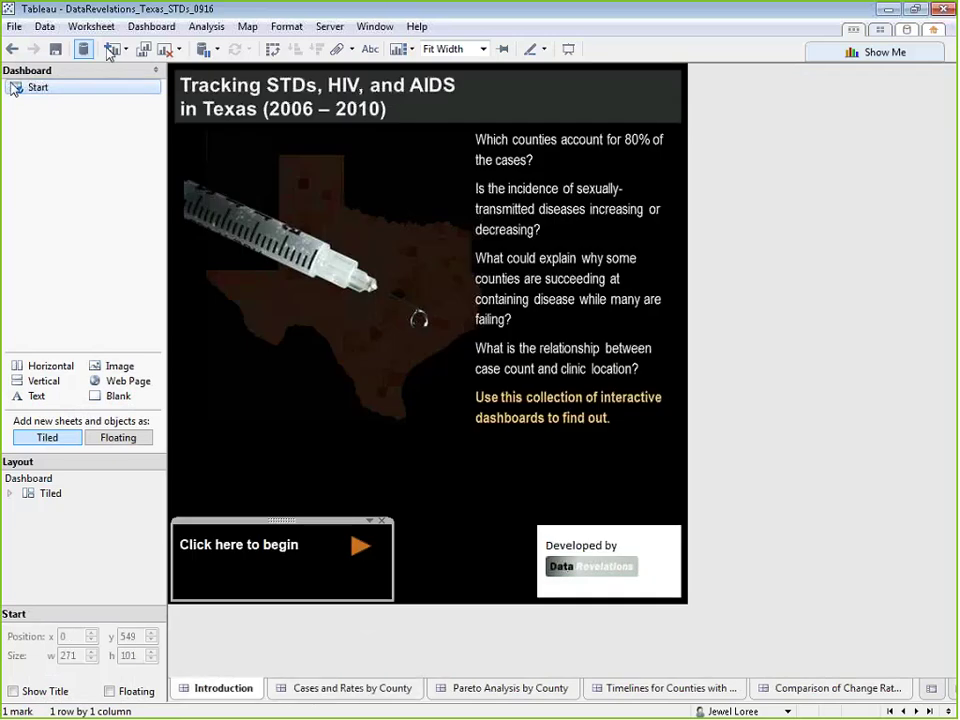
Review the Start filter action's settings unchanged, then open the Start worksheet.
left_click(151, 27)
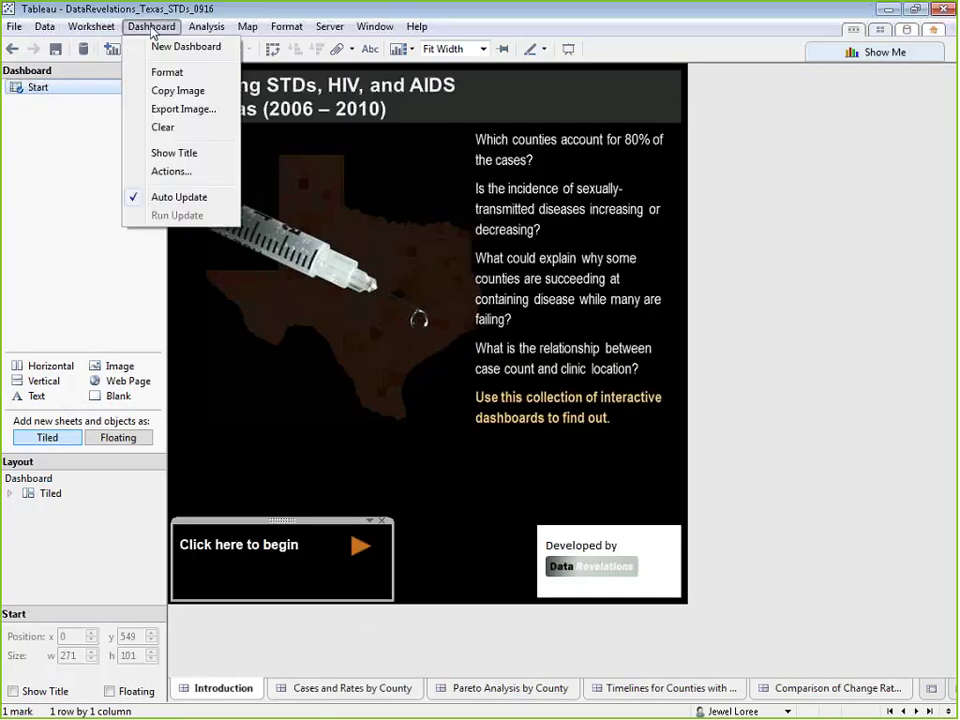
left_click(200, 173)
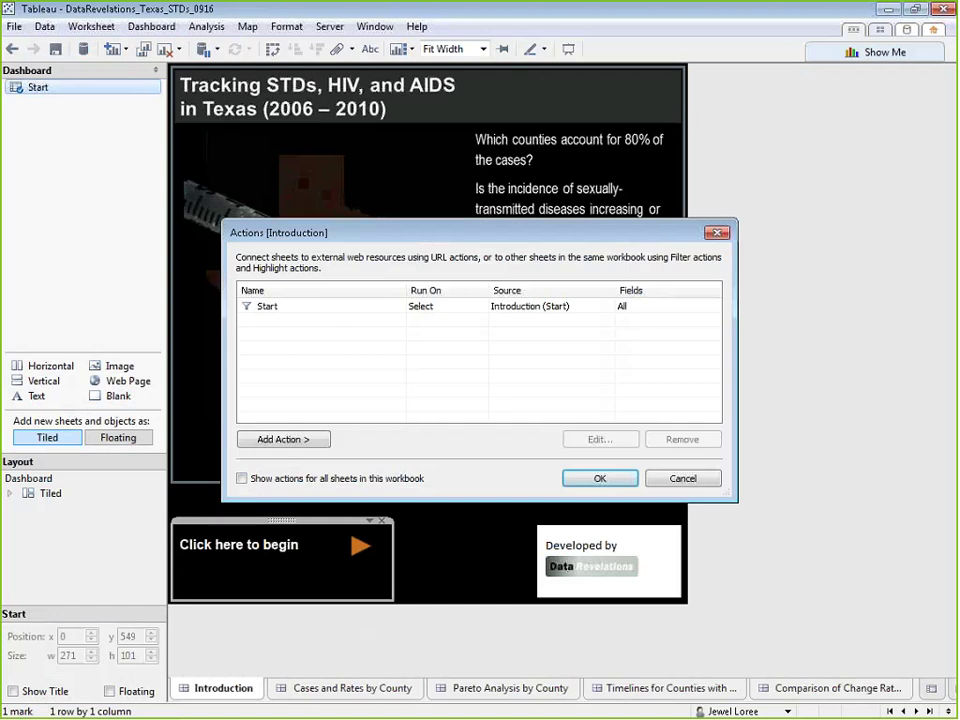
left_click(325, 293)
left_click(598, 426)
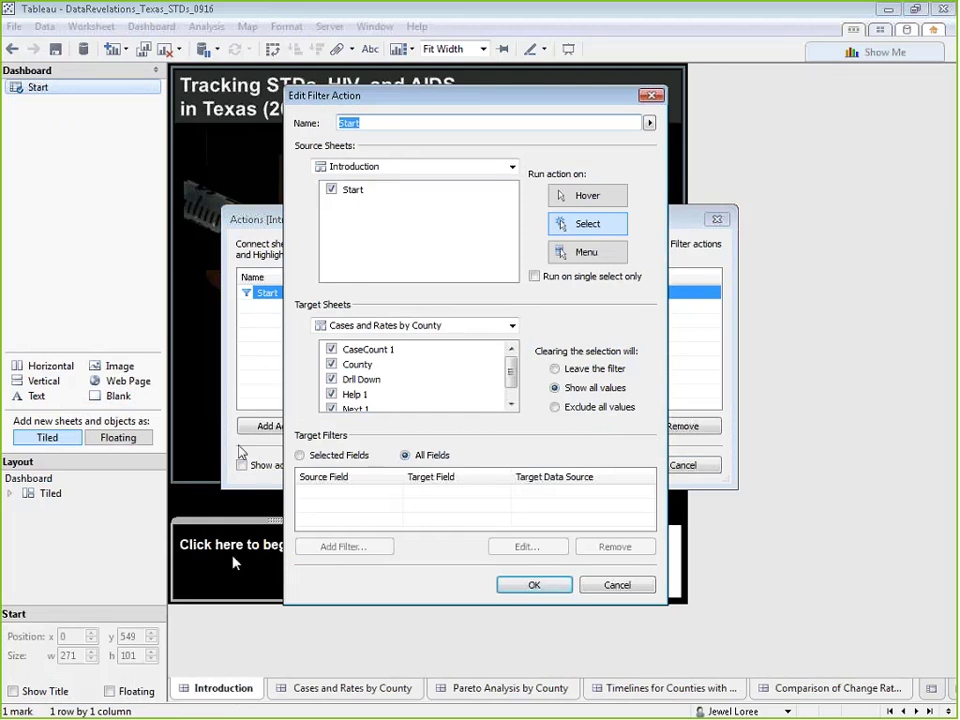
key("Return")
key("Escape")
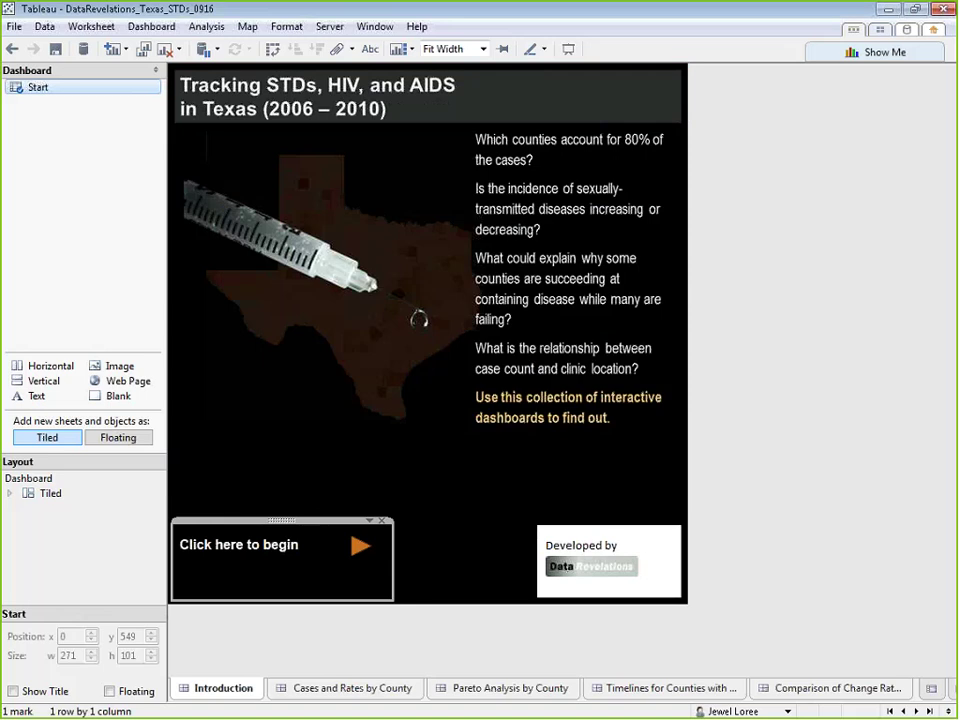
right_click(94, 89)
left_click(147, 140)
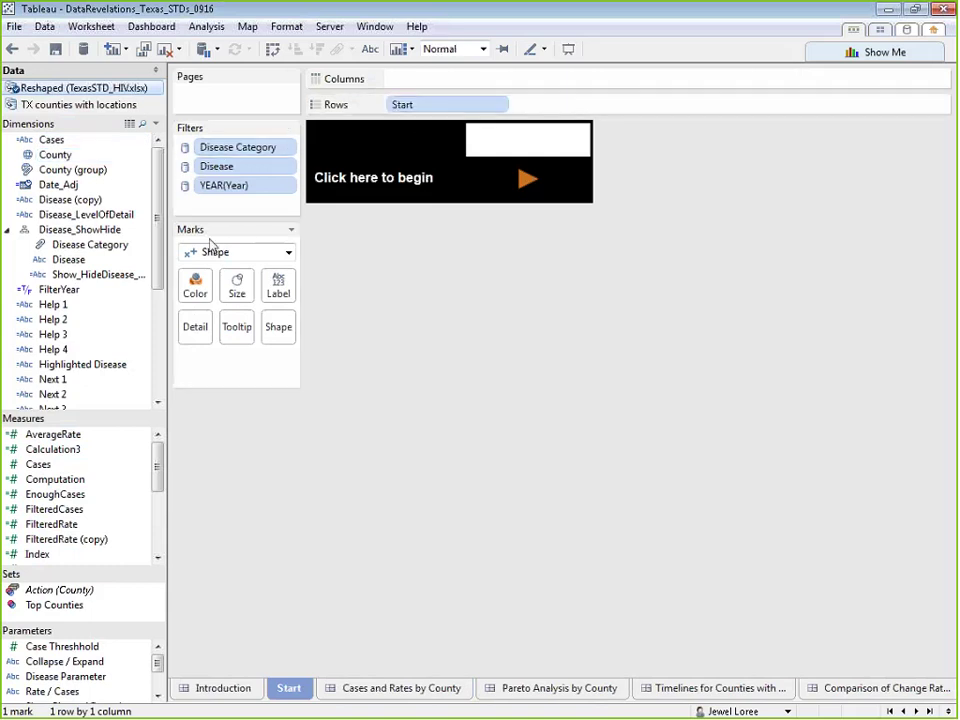
scroll(163, 262, "down", 1)
scroll(158, 255, "down", 3)
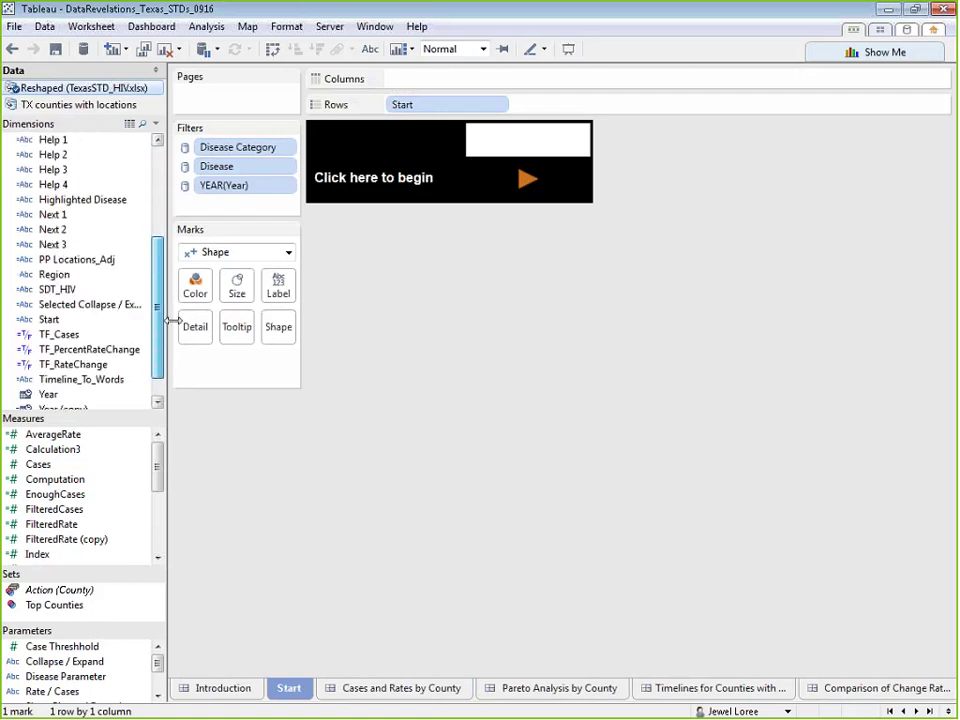
right_click(78, 320)
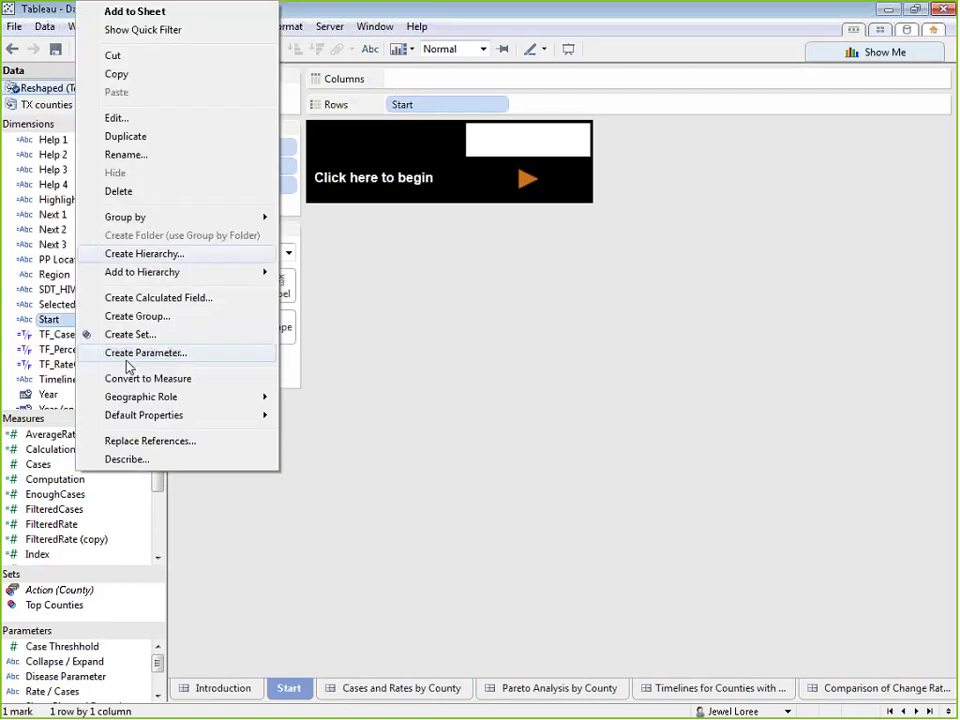
left_click(128, 358)
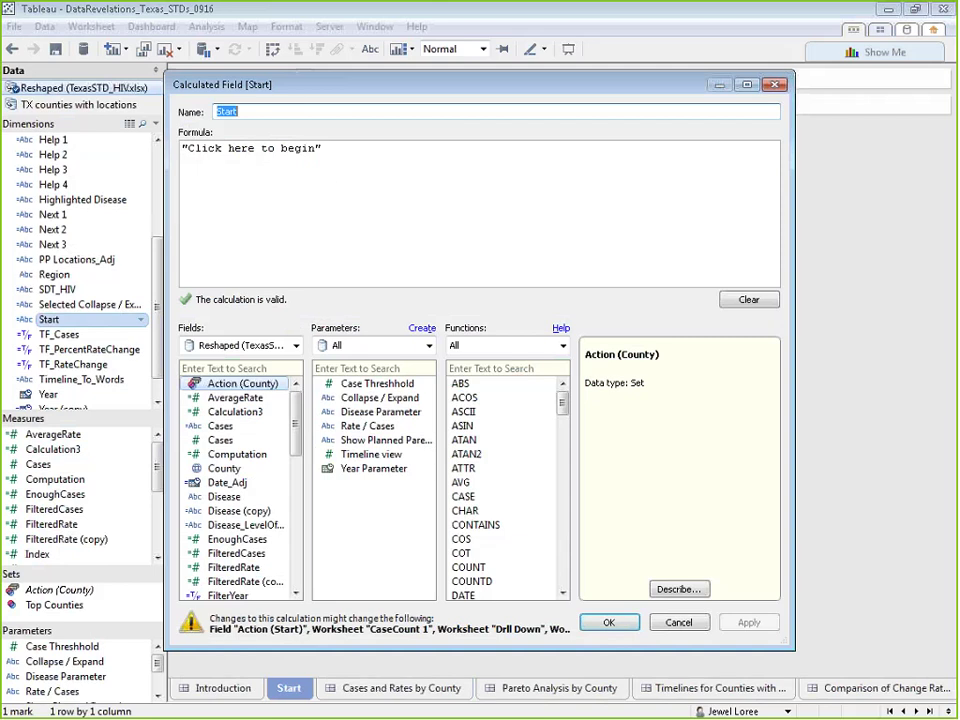
left_click(609, 623)
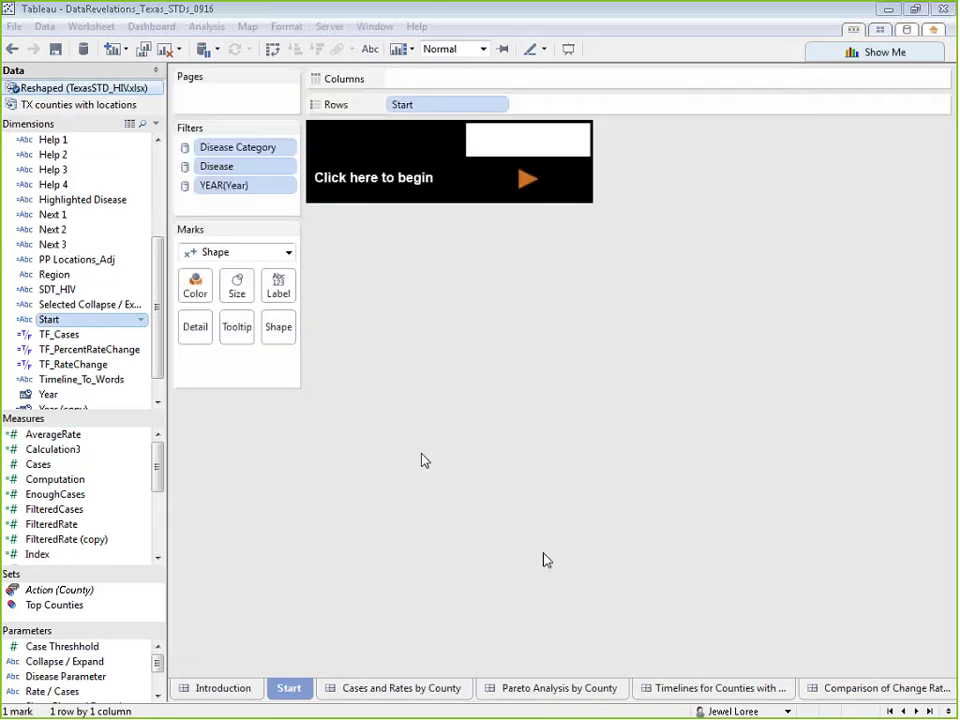
left_click(521, 180)
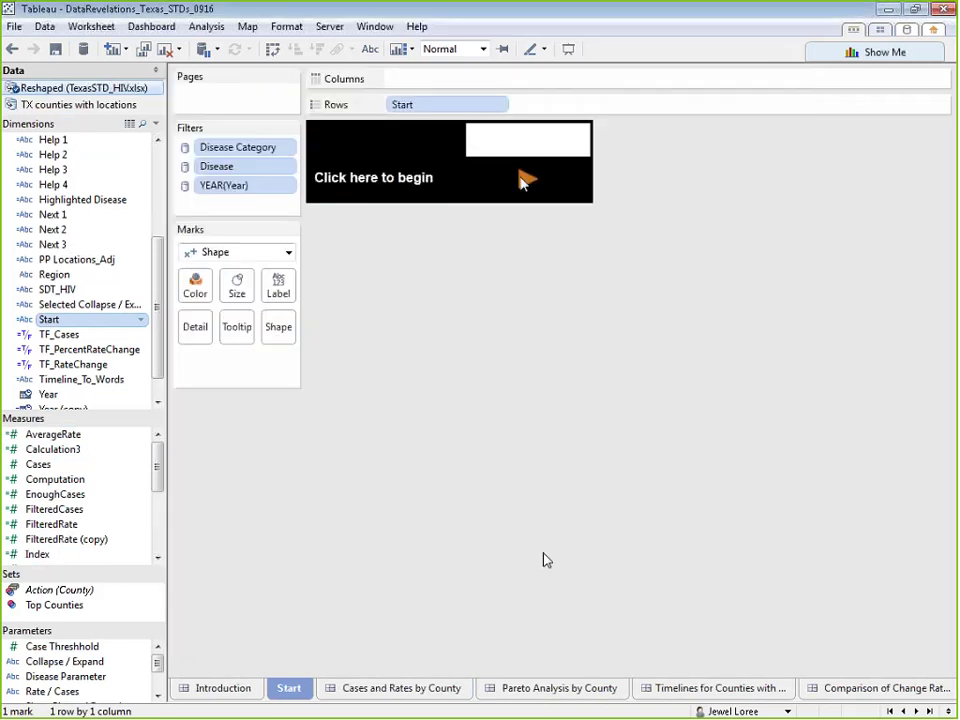
left_click(289, 253)
left_click(369, 285)
left_click(278, 327)
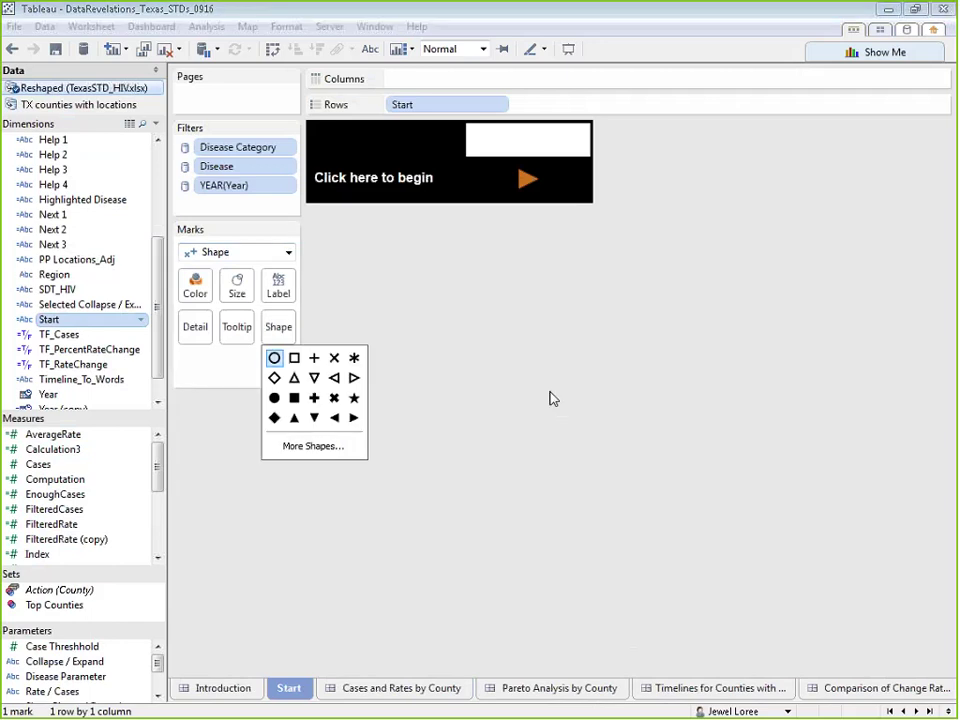
left_click(354, 399)
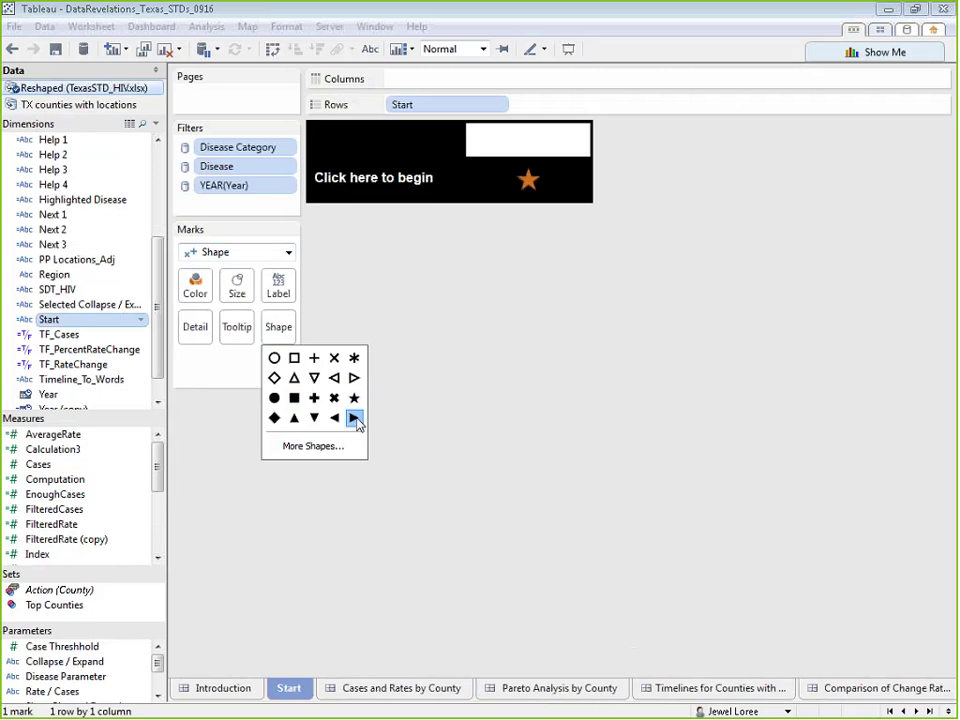
left_click(495, 373)
key("ctrl+z")
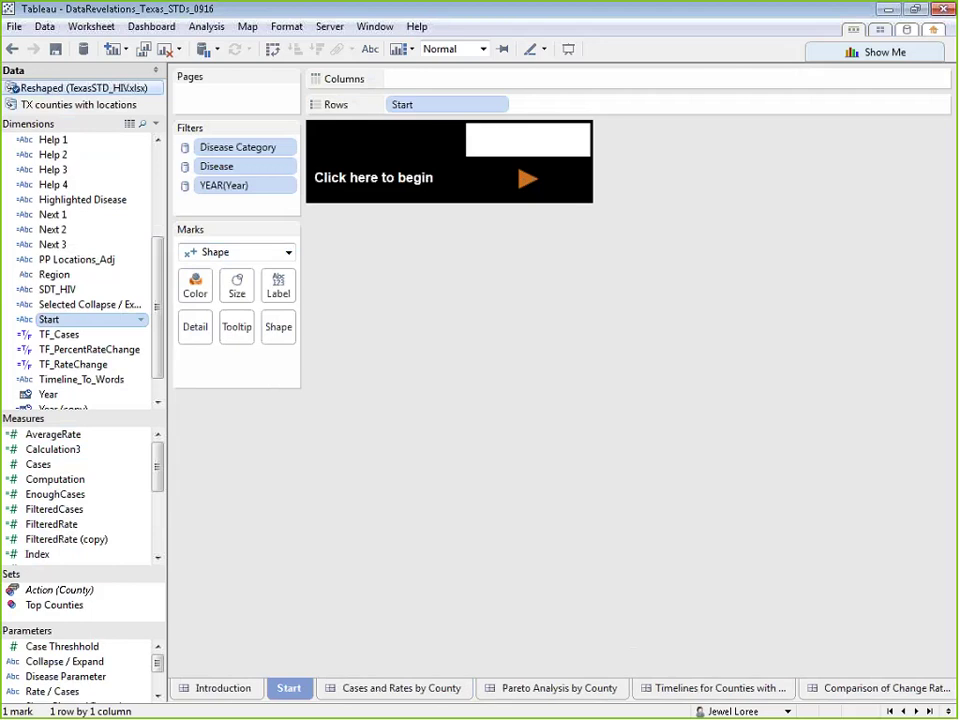
Open the Start filter action for editing from the Introduction dashboard's Actions list.
left_click(224, 688)
left_click(151, 26)
left_click(188, 186)
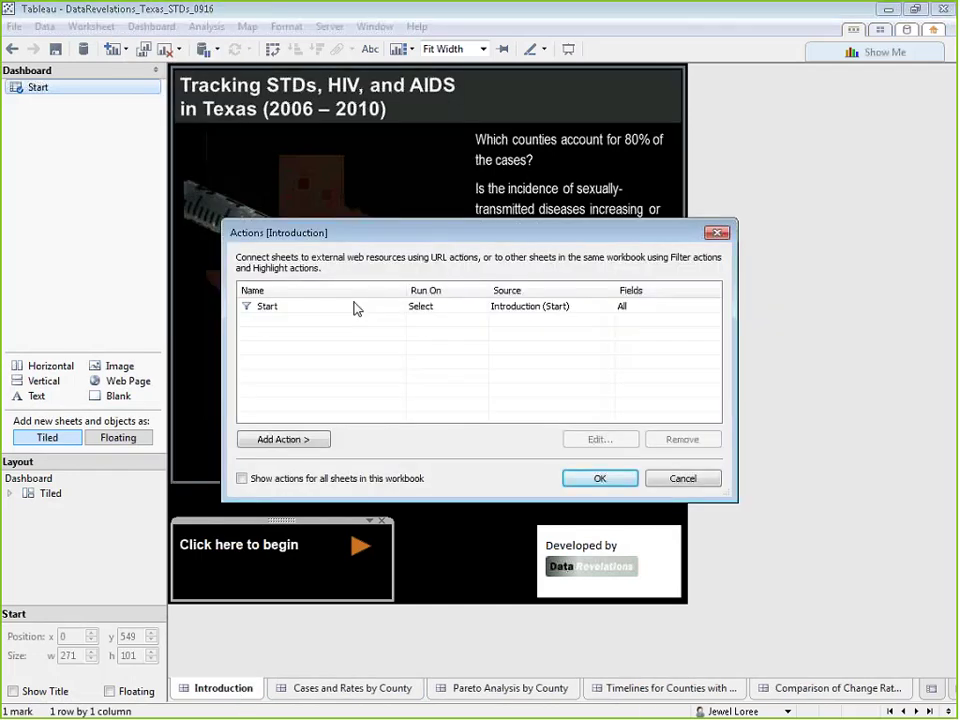
left_click(353, 308)
left_click(598, 440)
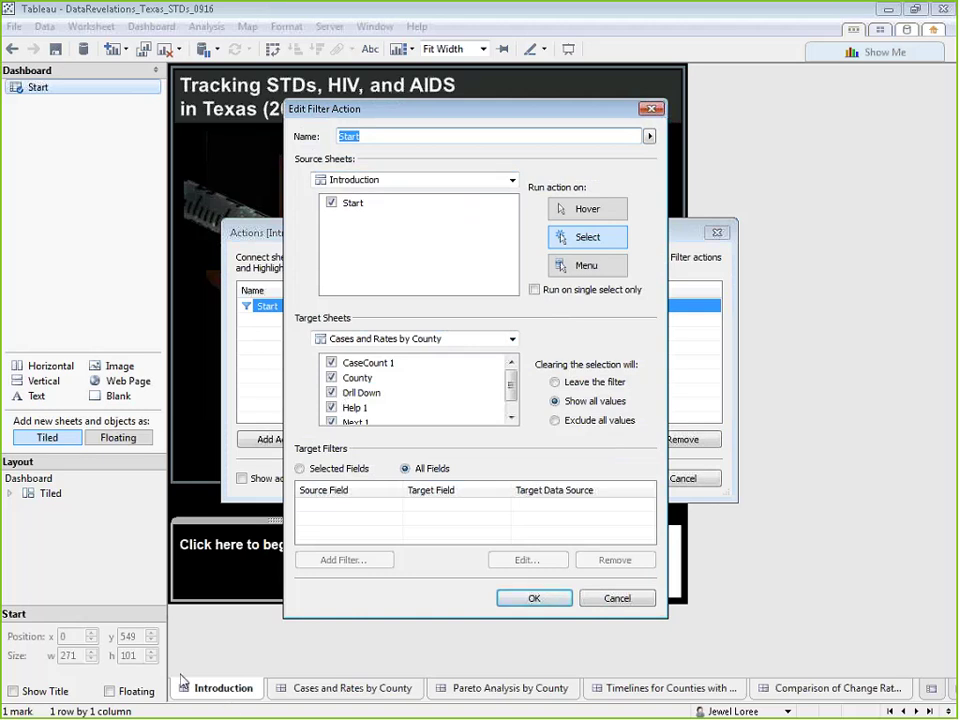
left_click(510, 394)
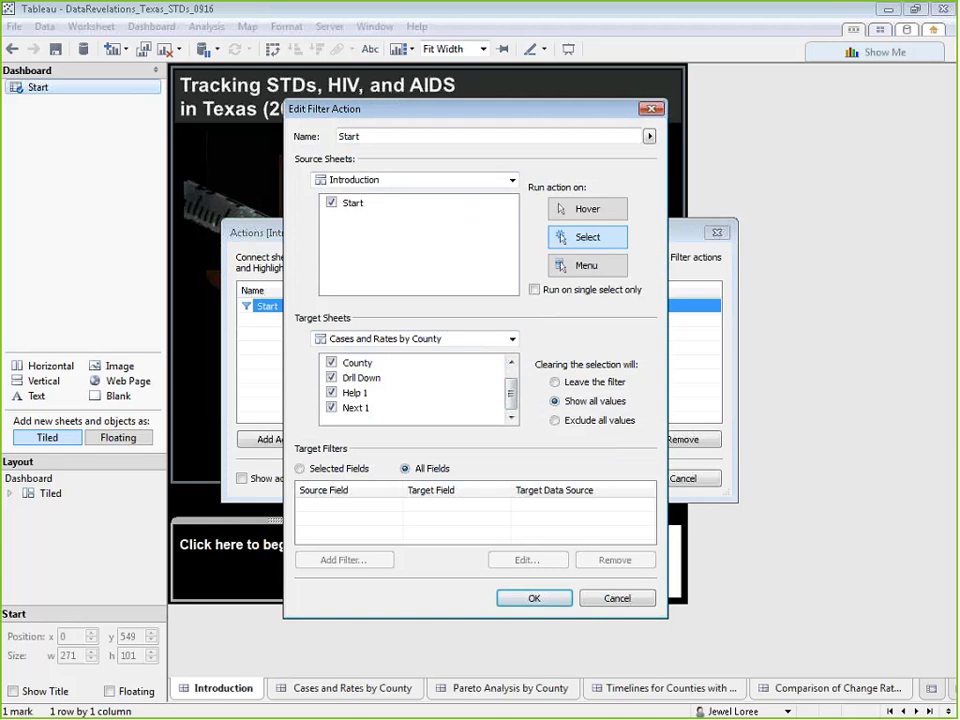
Set the Start action's target sheet back to Cases and Rates by County and confirm both dialogs.
left_click(512, 339)
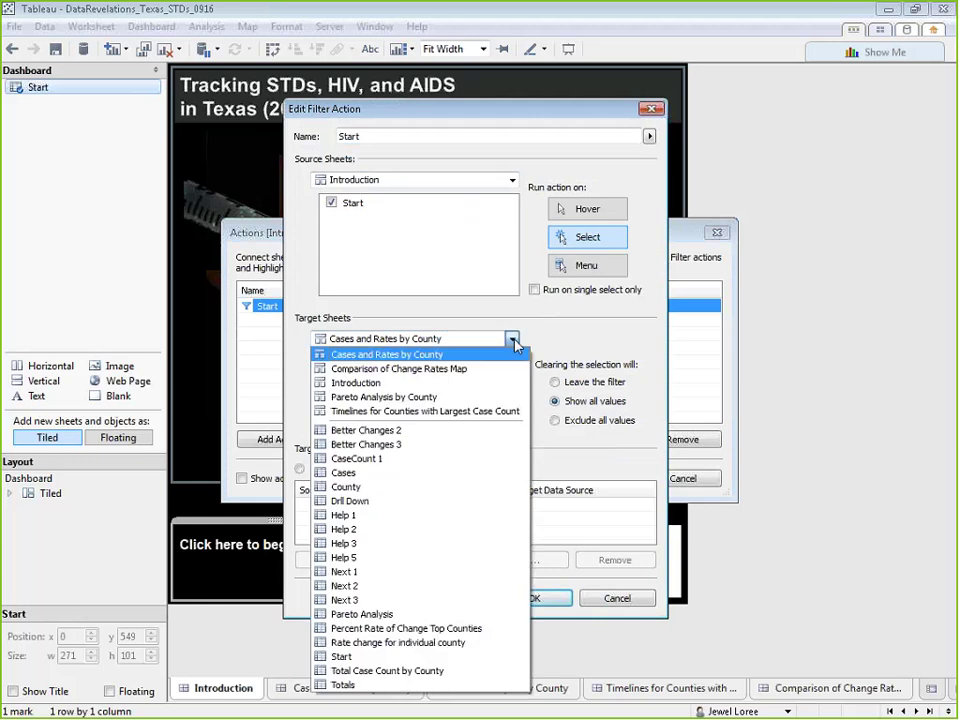
left_click(463, 384)
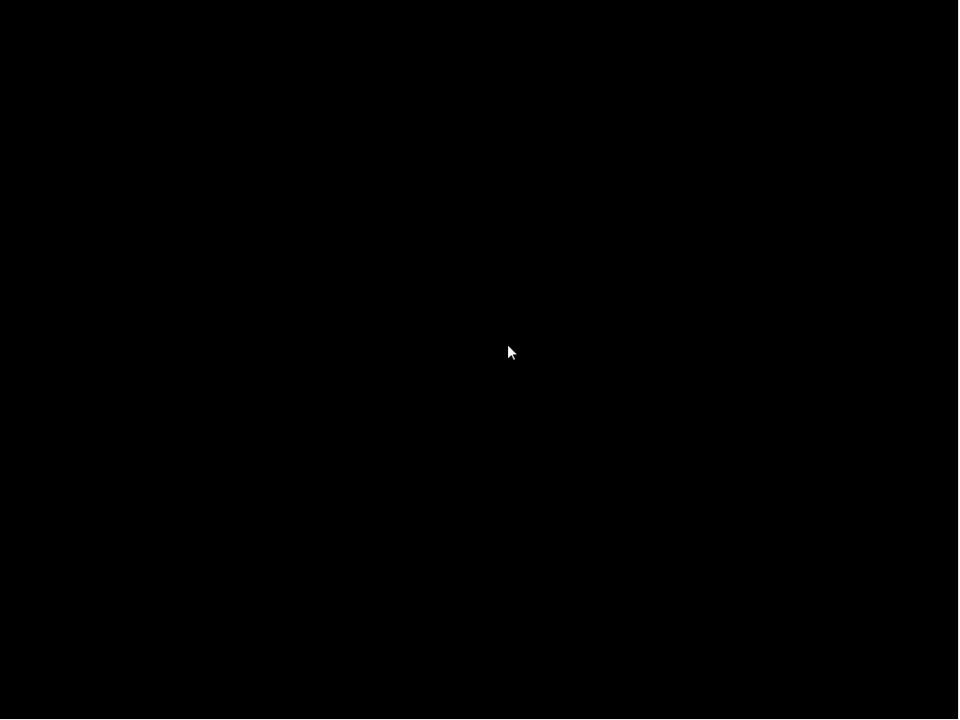
left_click(510, 341)
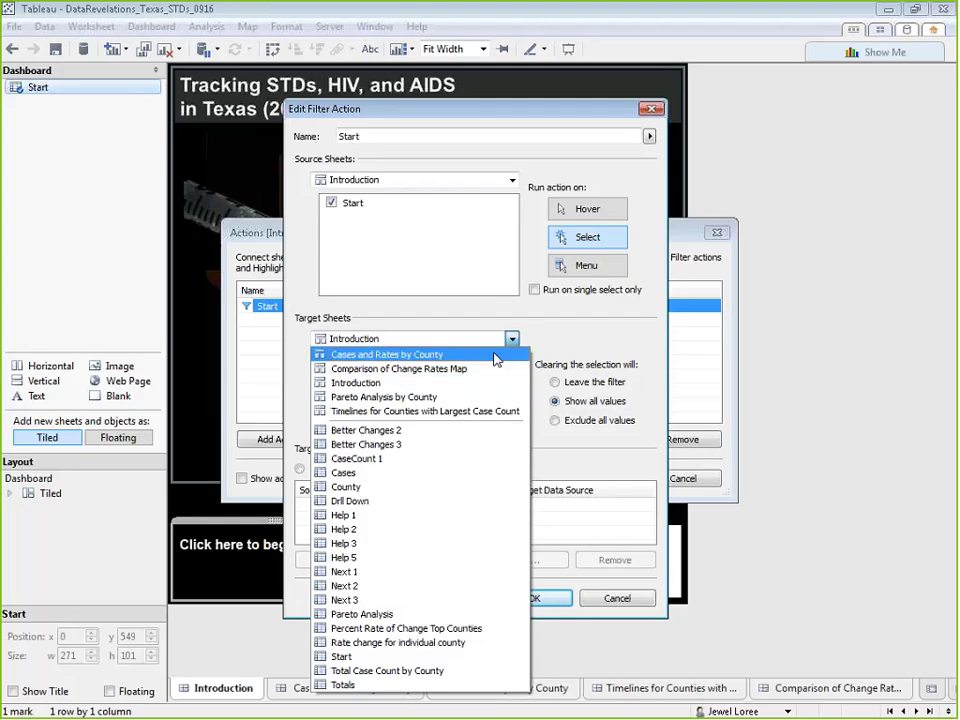
left_click(495, 355)
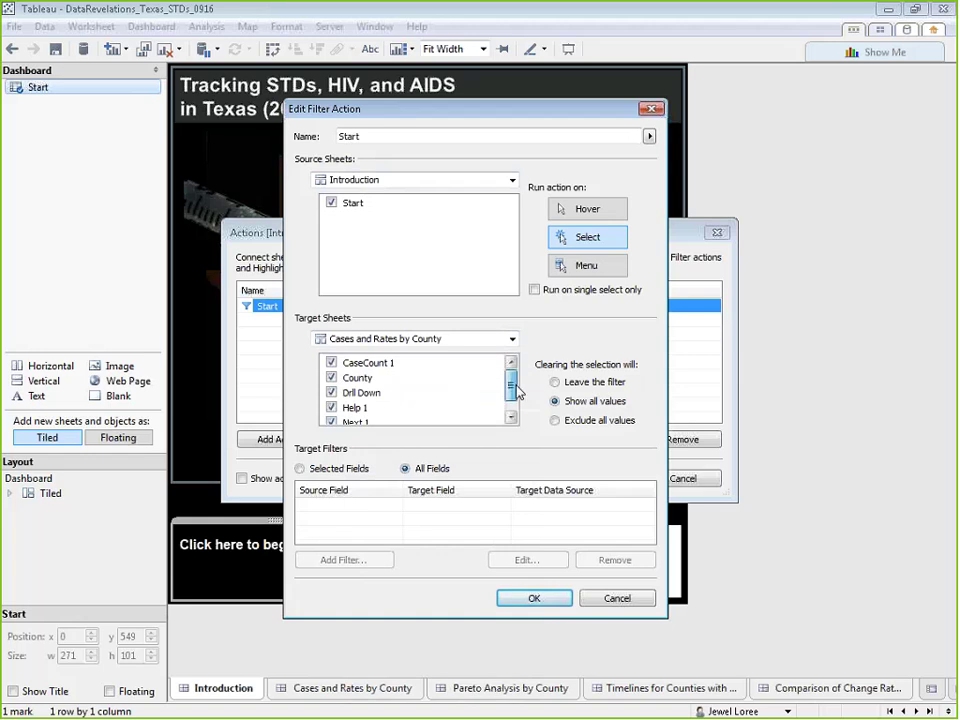
left_click_drag(510, 386, 510, 394)
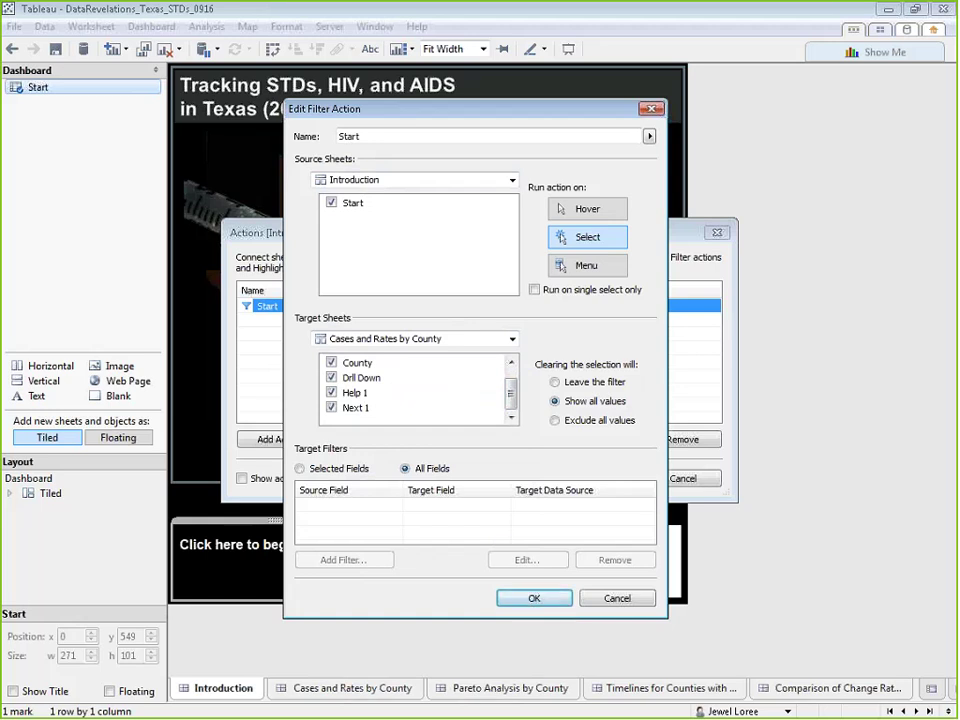
left_click(522, 600)
left_click(592, 482)
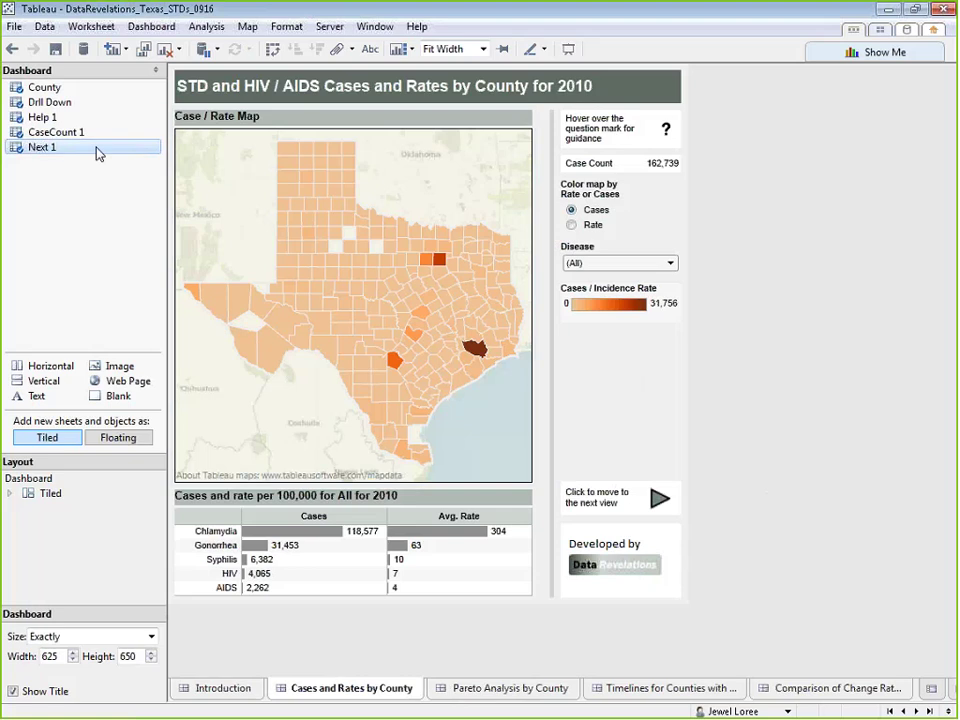
Inspect the Next 1 calculated field without changing it.
left_click(685, 480)
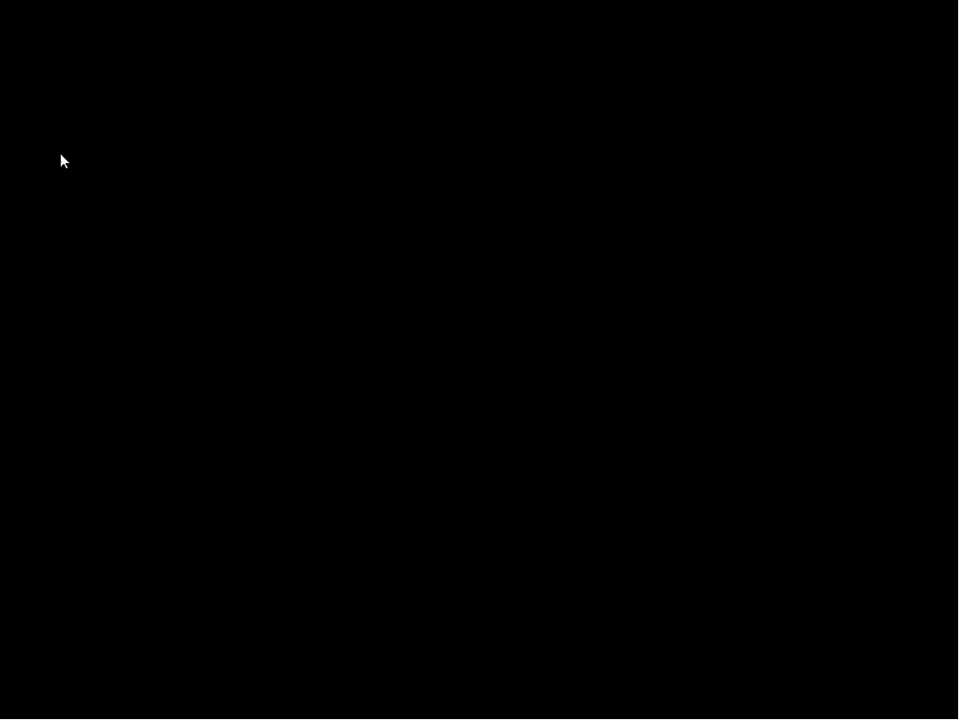
right_click(62, 150)
key("Escape")
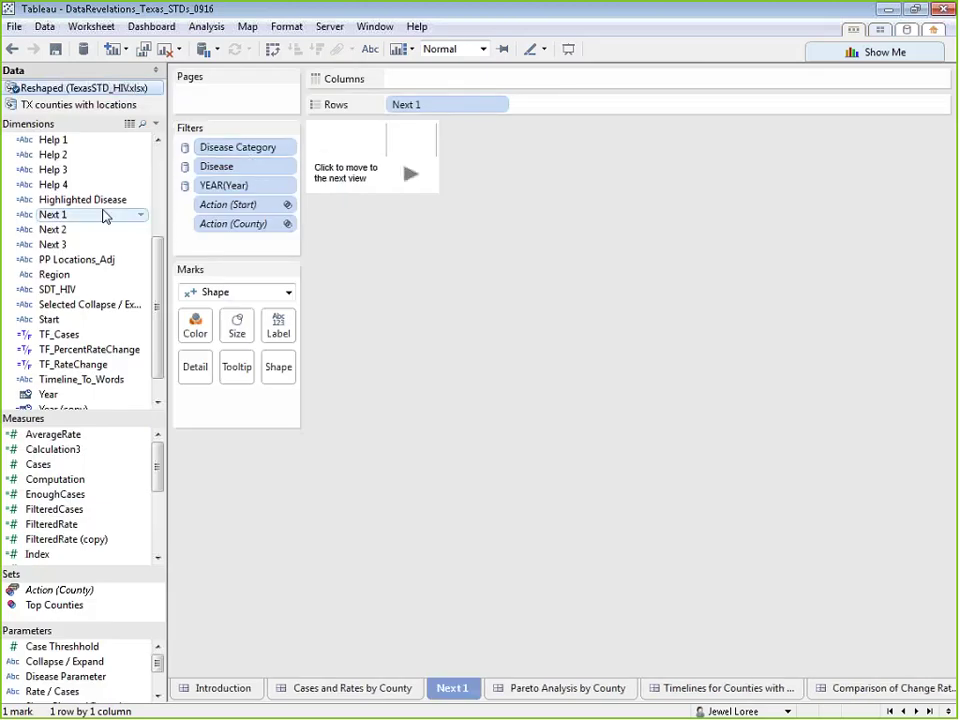
right_click(105, 217)
left_click(195, 337)
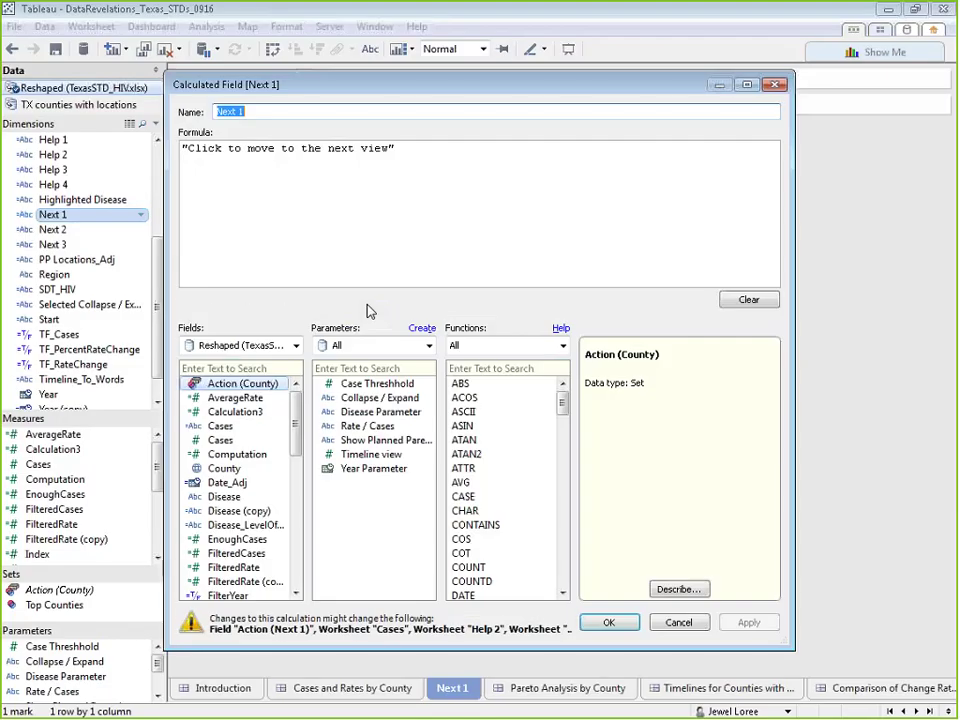
left_click(600, 624)
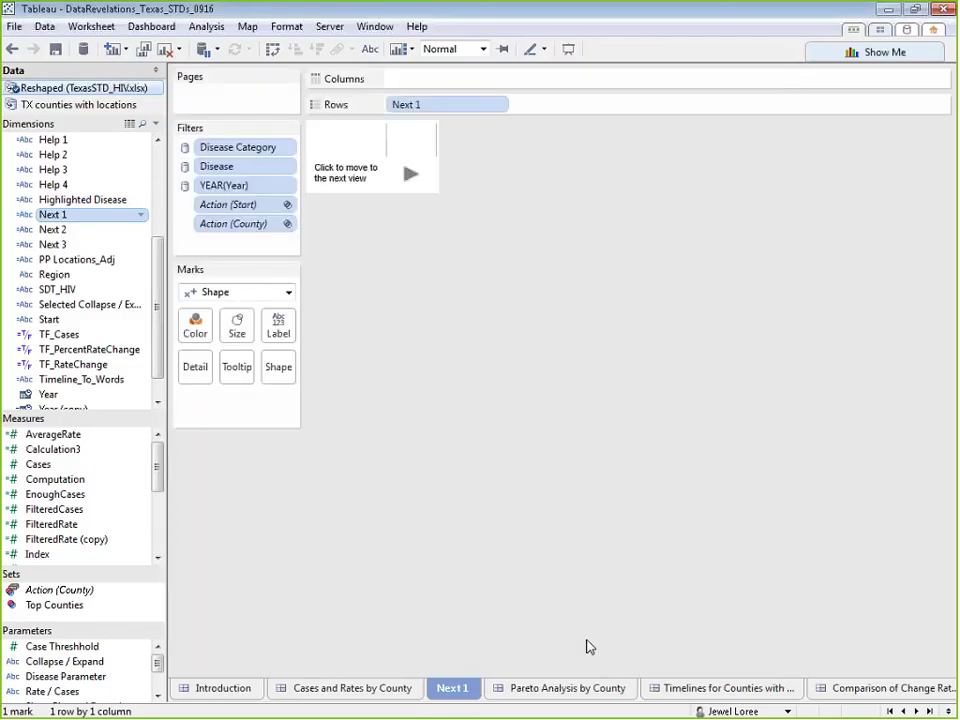
Review the Next 1 filter action on Cases and Rates by County, then show Pareto Analysis.
left_click(326, 687)
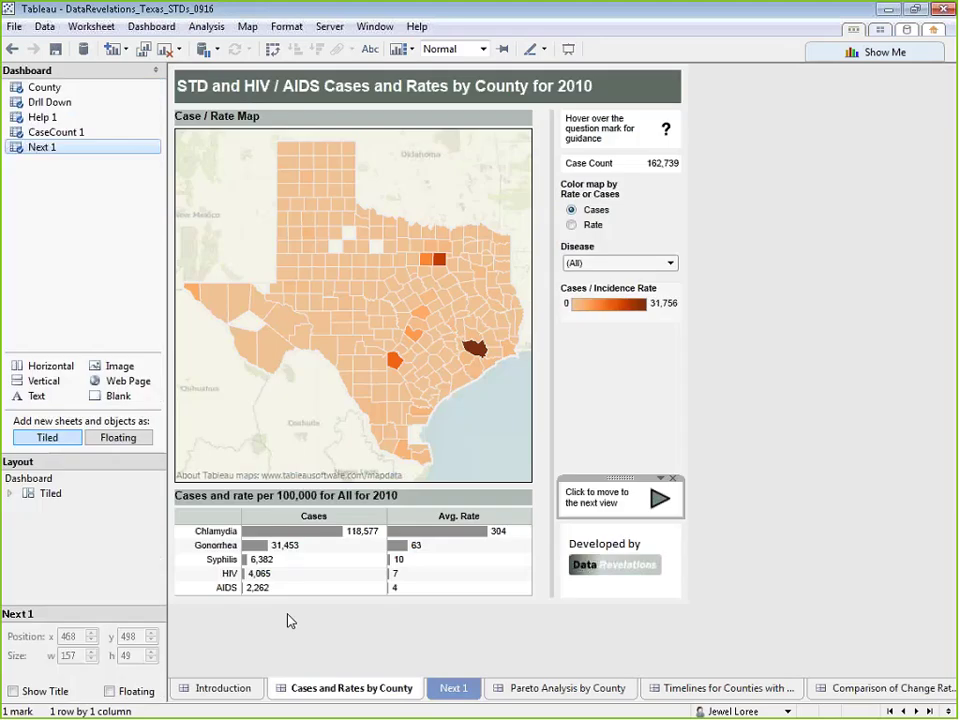
left_click(151, 26)
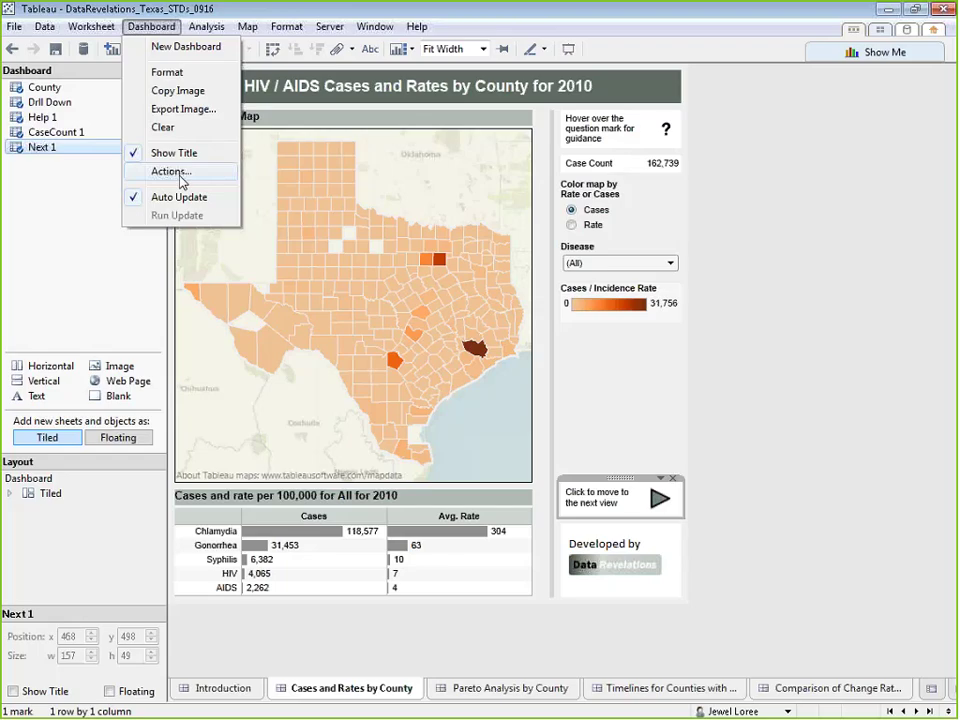
left_click(180, 176)
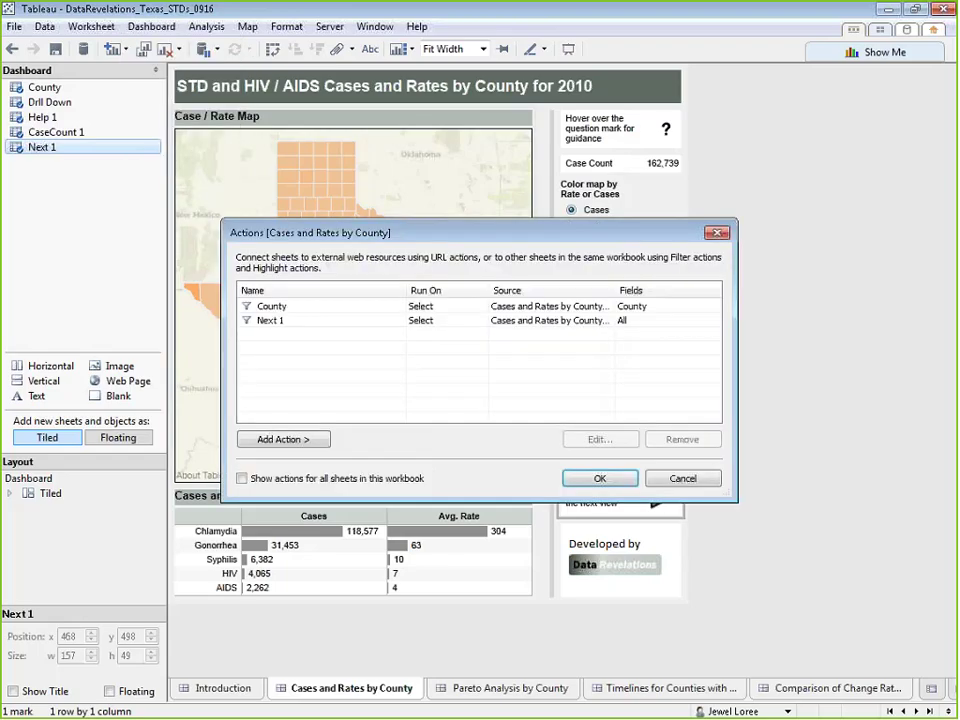
left_click(430, 320)
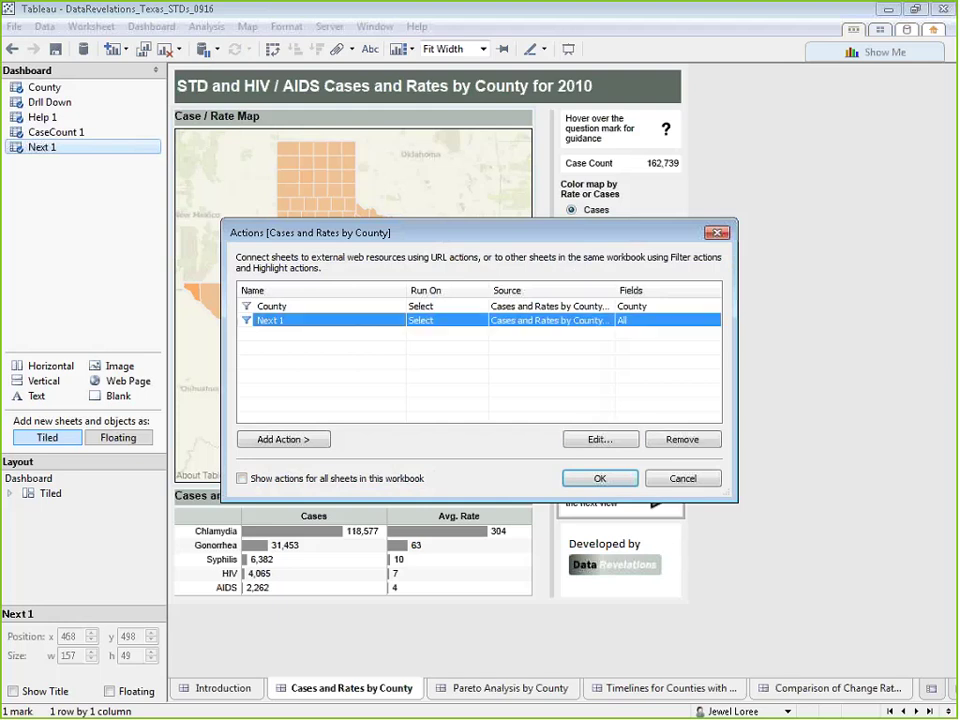
left_click(598, 440)
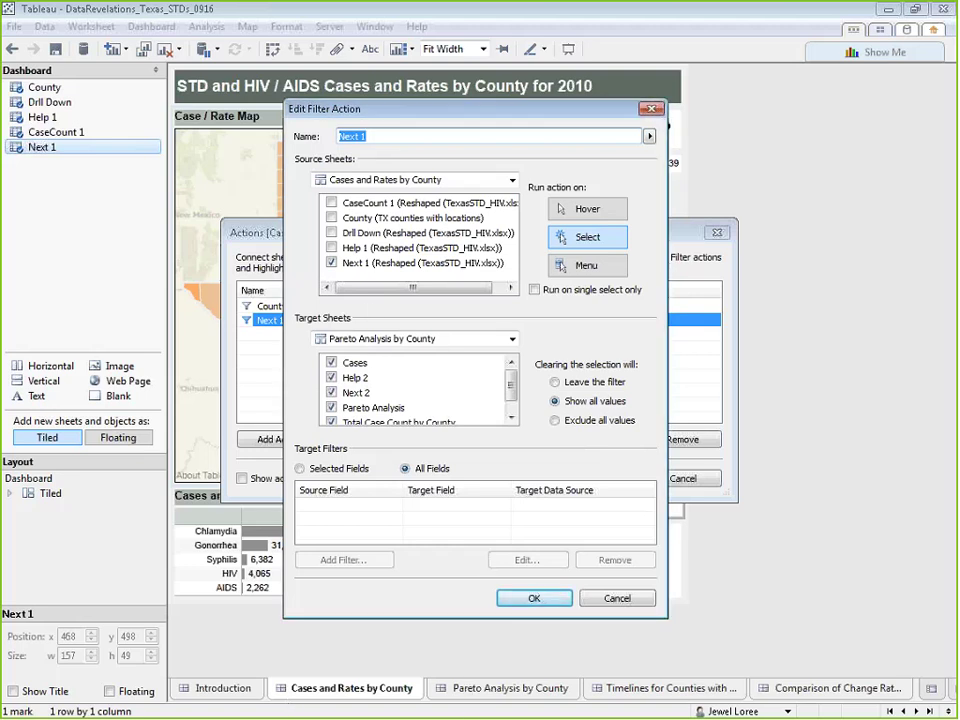
left_click(386, 137)
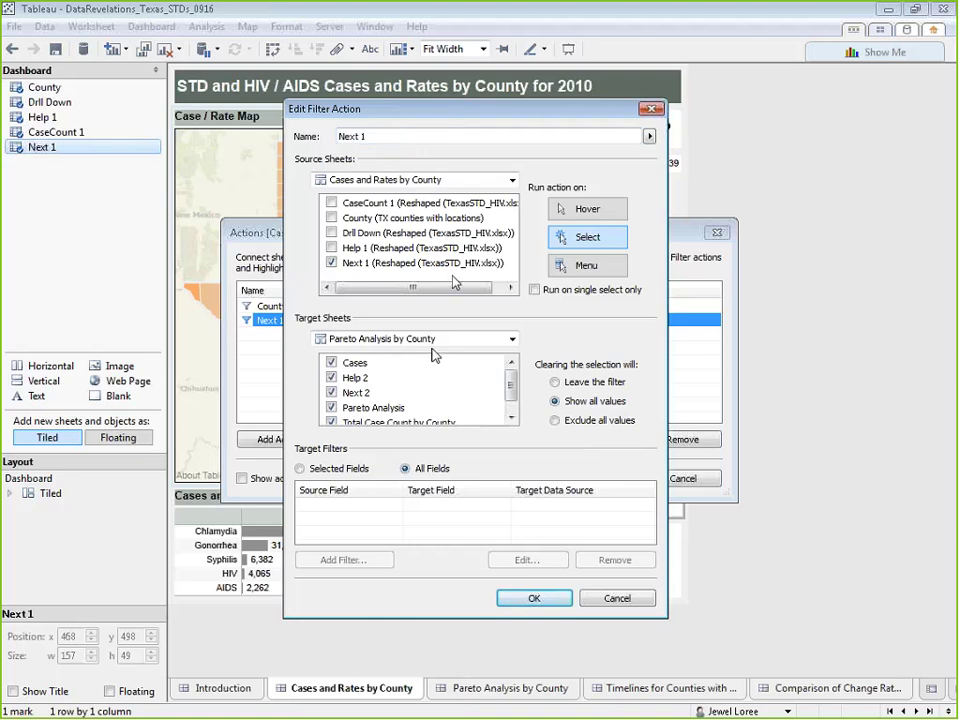
key("Return")
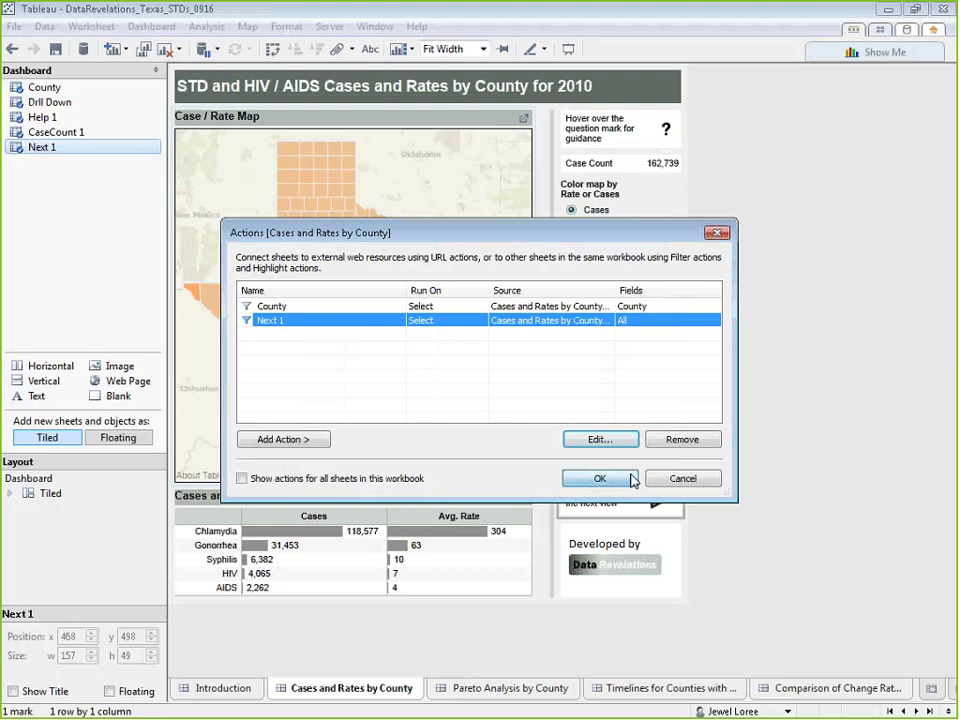
key("Return")
left_click(540, 690)
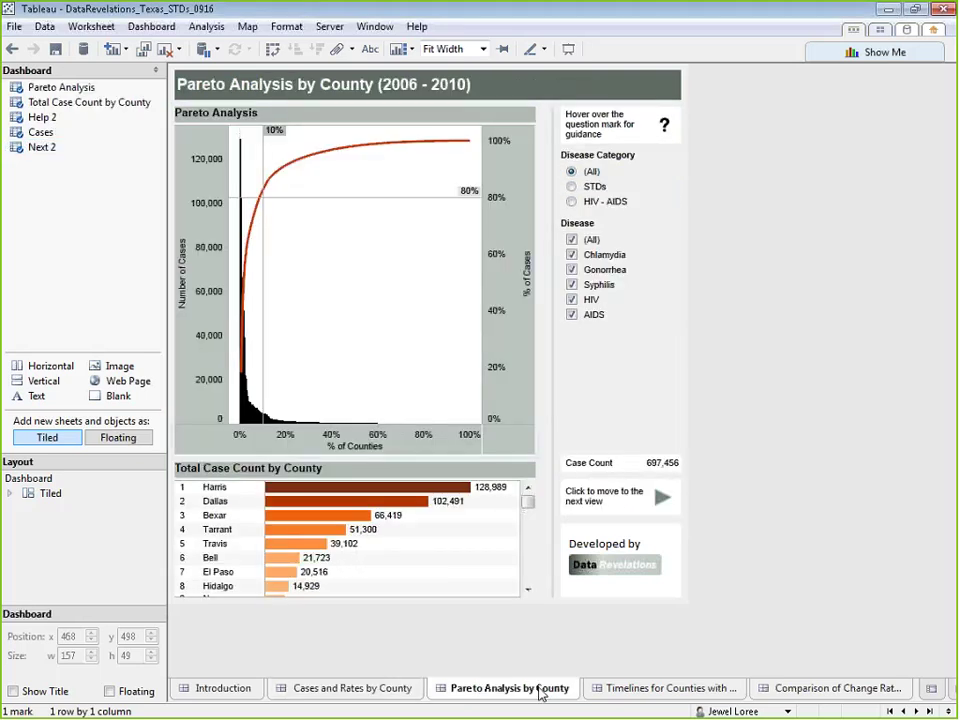
Visit Timelines and Comparison of Change Rates, return to Introduction, and reposition the begin object.
left_click(630, 689)
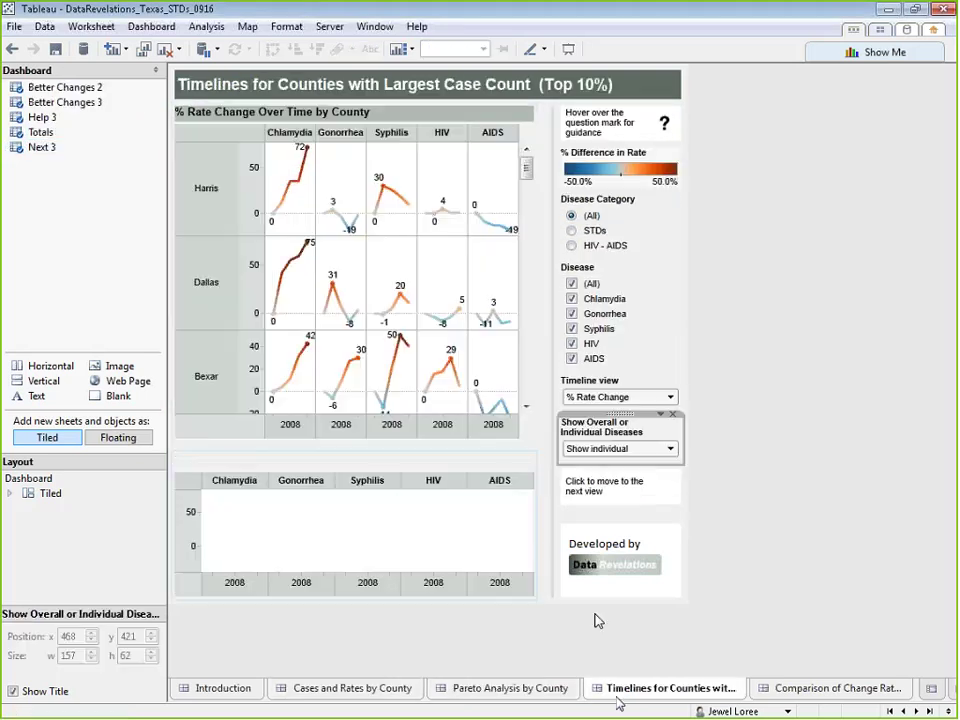
left_click(870, 696)
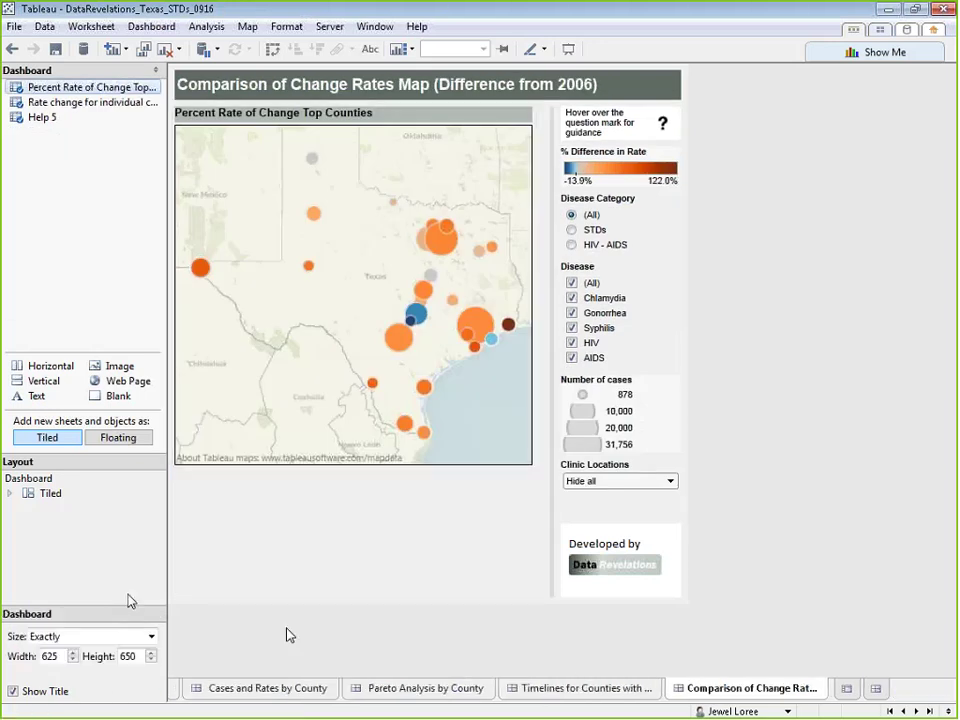
left_click(904, 711)
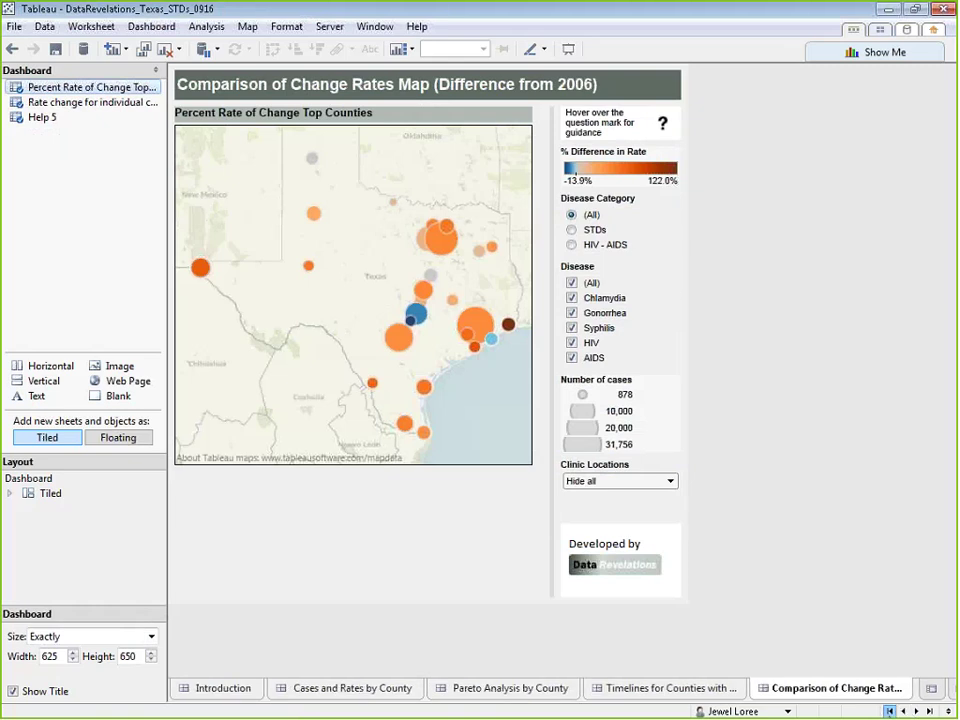
left_click(229, 690)
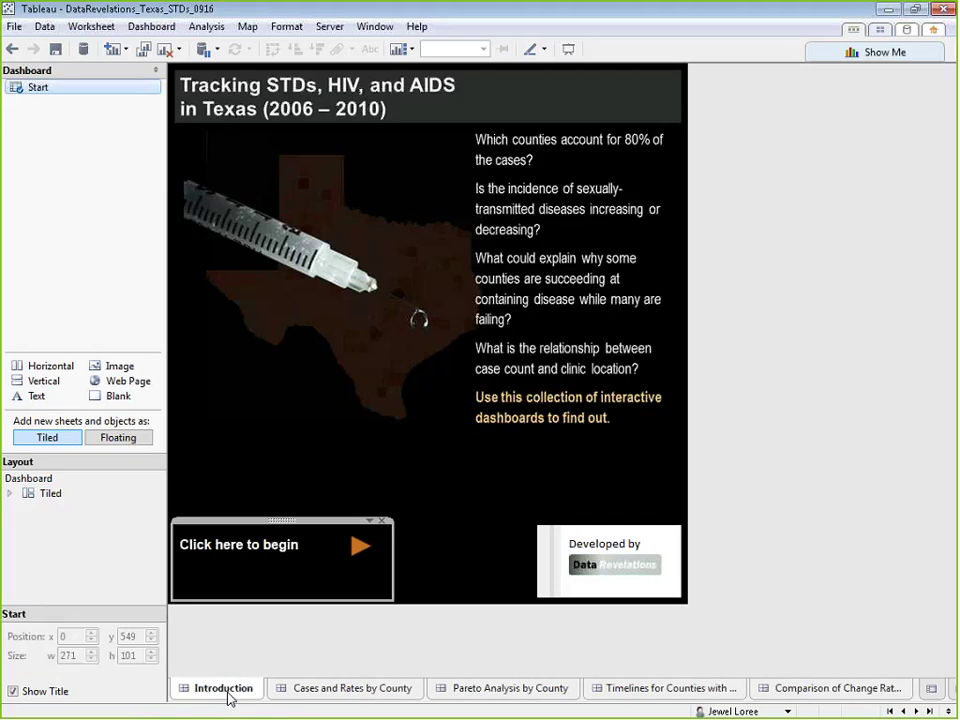
left_click_drag(435, 602, 579, 482)
key("Escape")
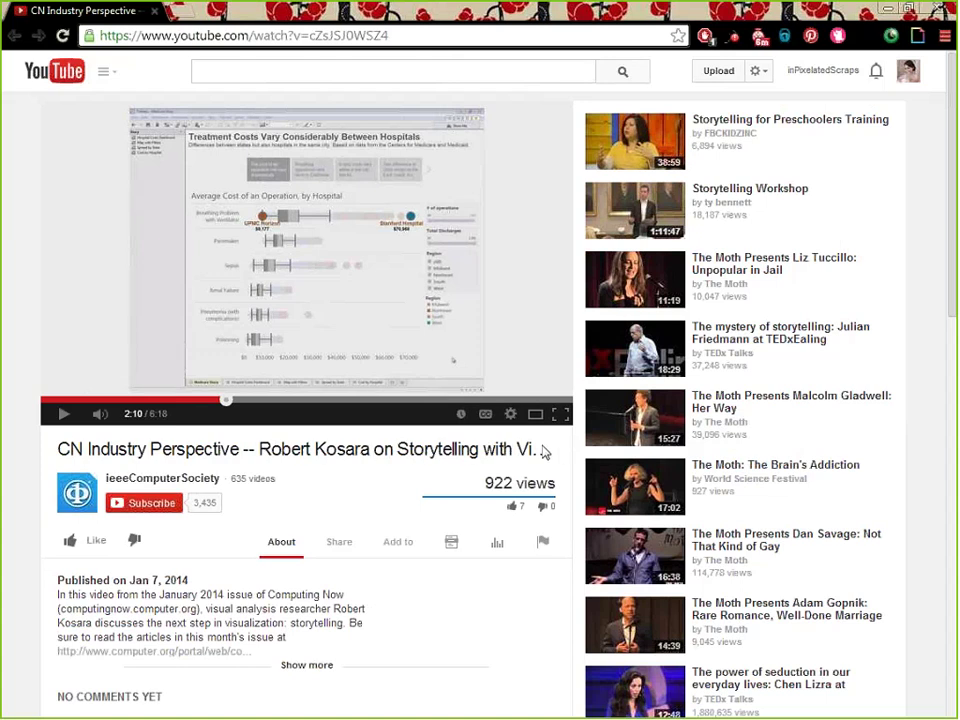
Play the storytelling video in theater mode and seek forward to 2:48 of 6:18.
left_click(536, 414)
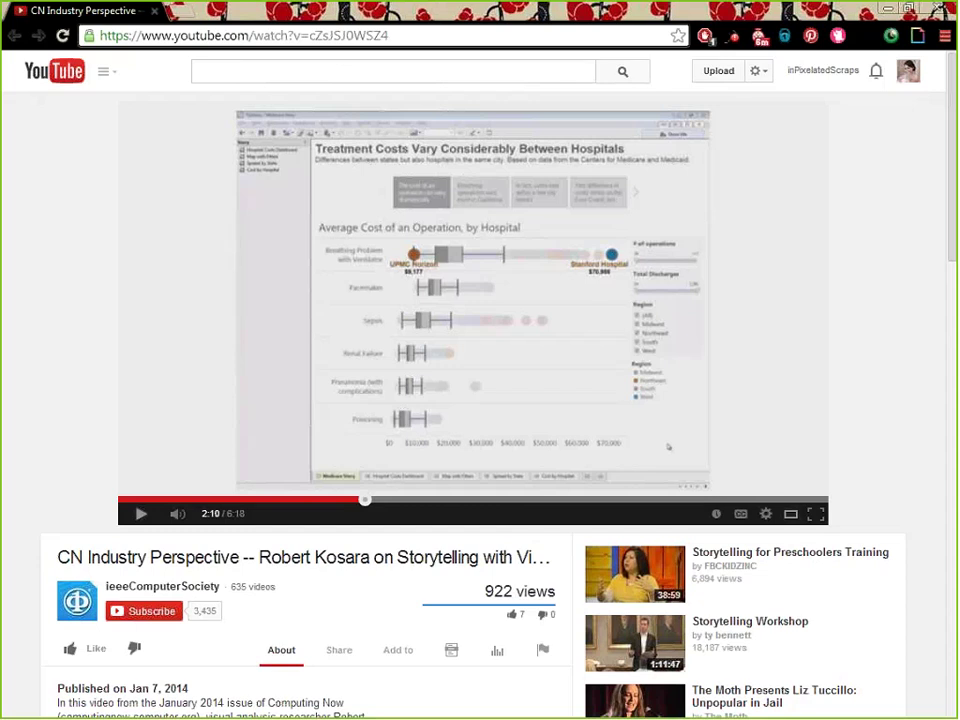
left_click(141, 515)
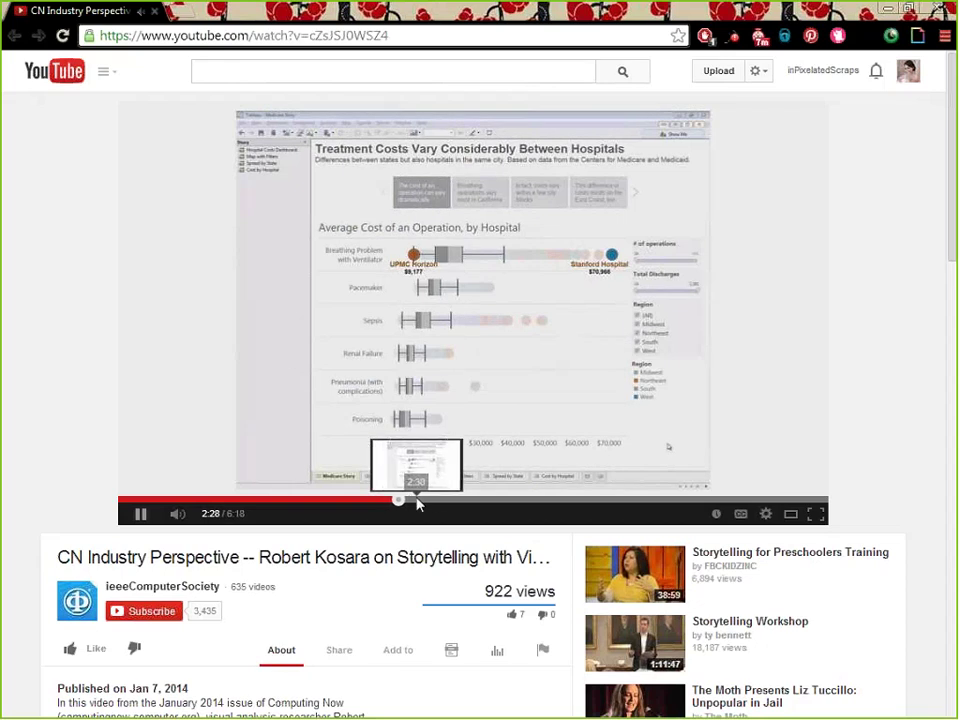
left_click(421, 501)
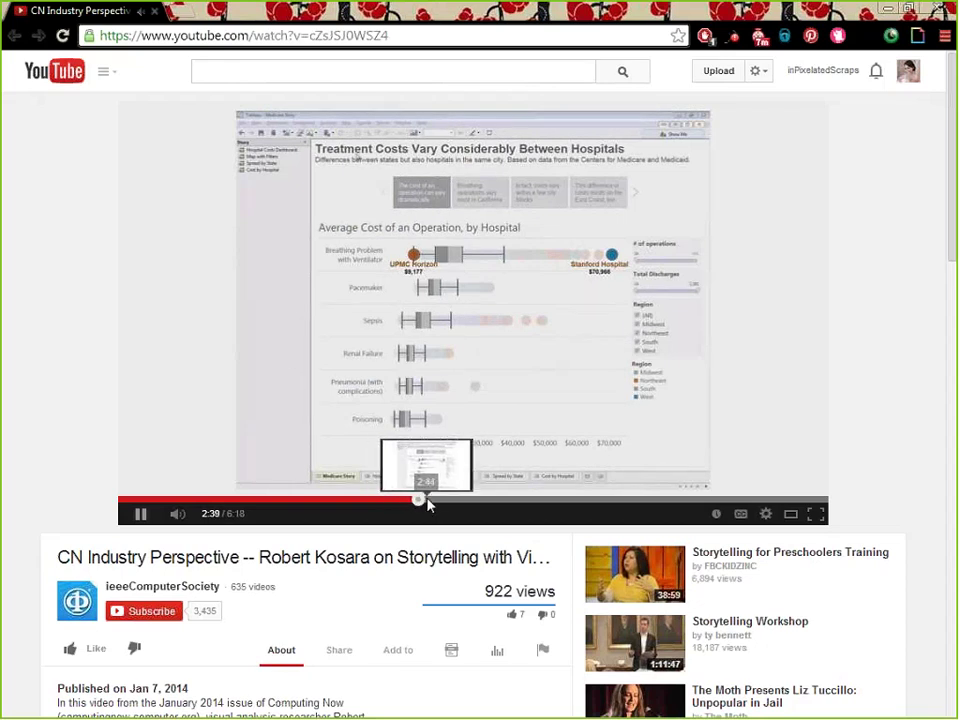
left_click(435, 501)
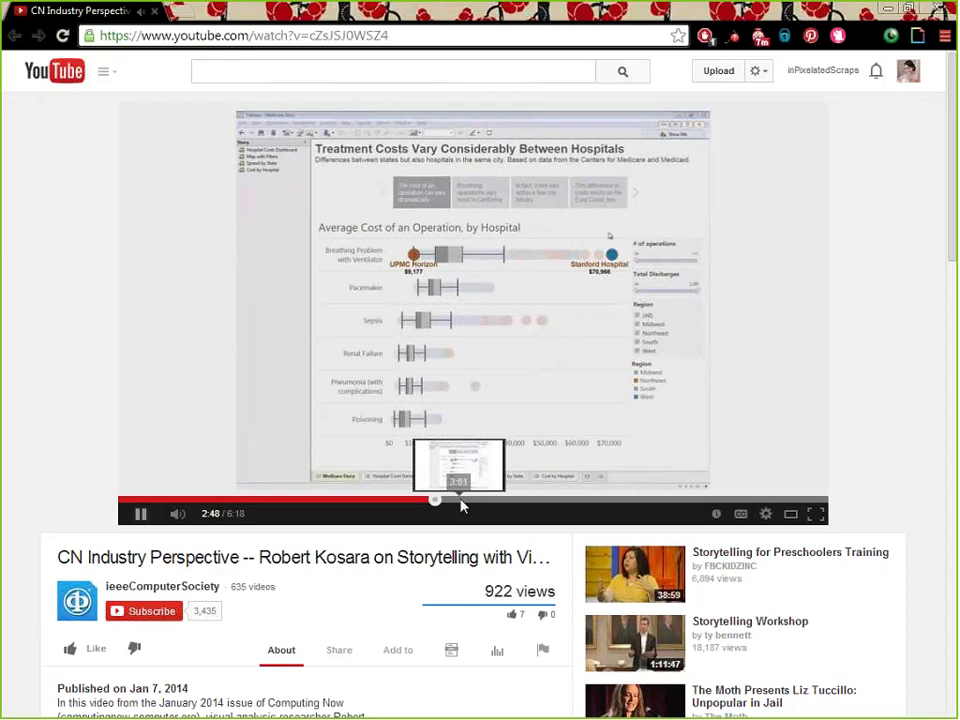
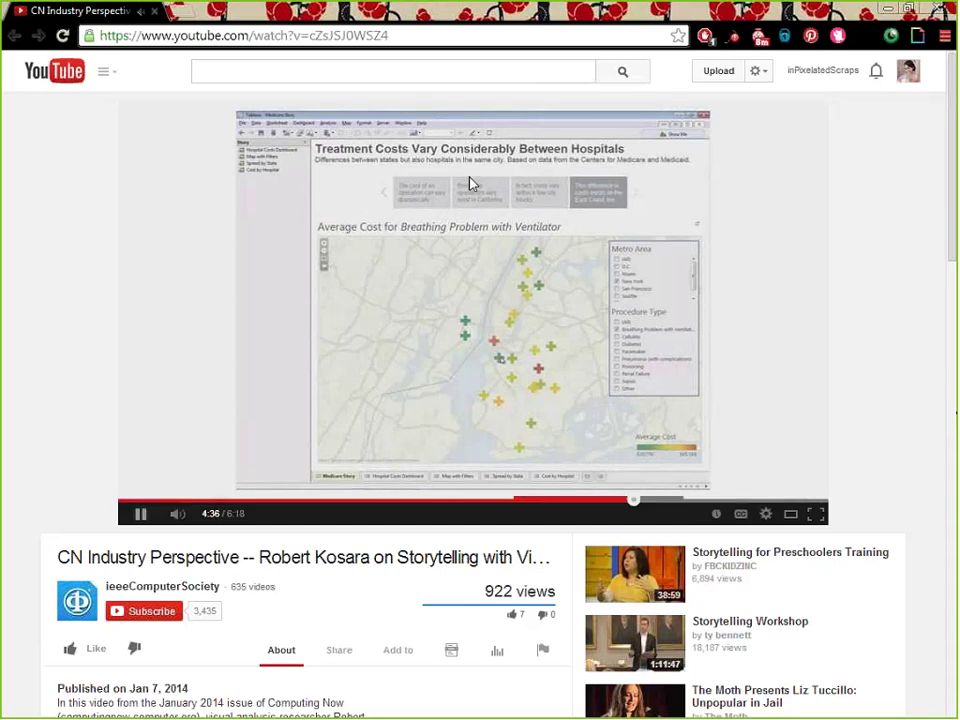
Pause the storytelling talk at 4:38 and bring up the Thanksgiving Trends viz.
left_click(147, 521)
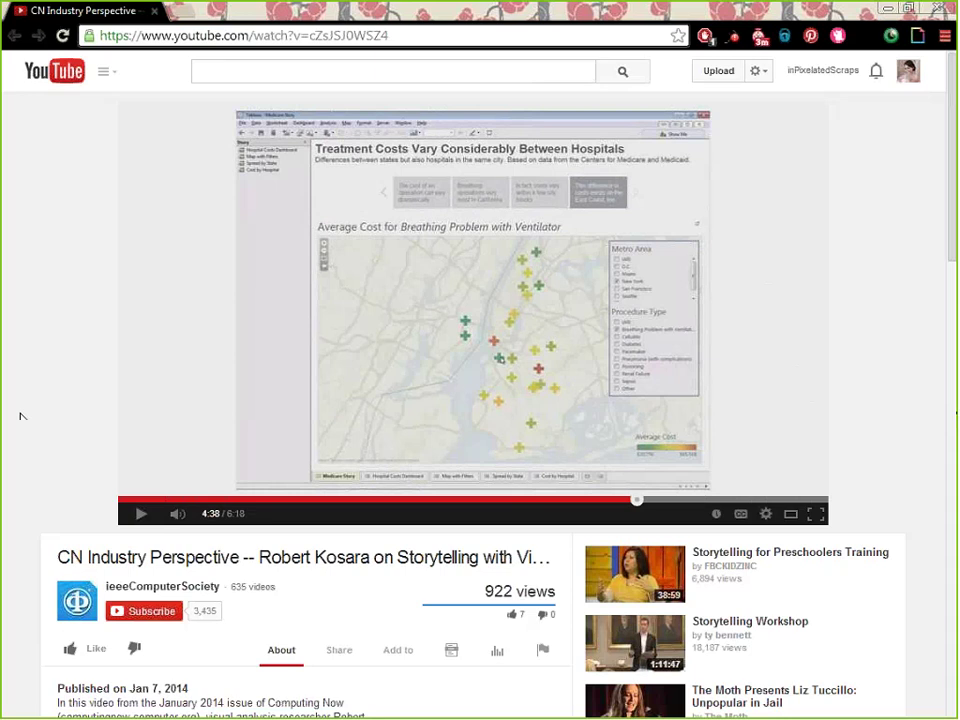
left_click_drag(22, 415, 178, 80)
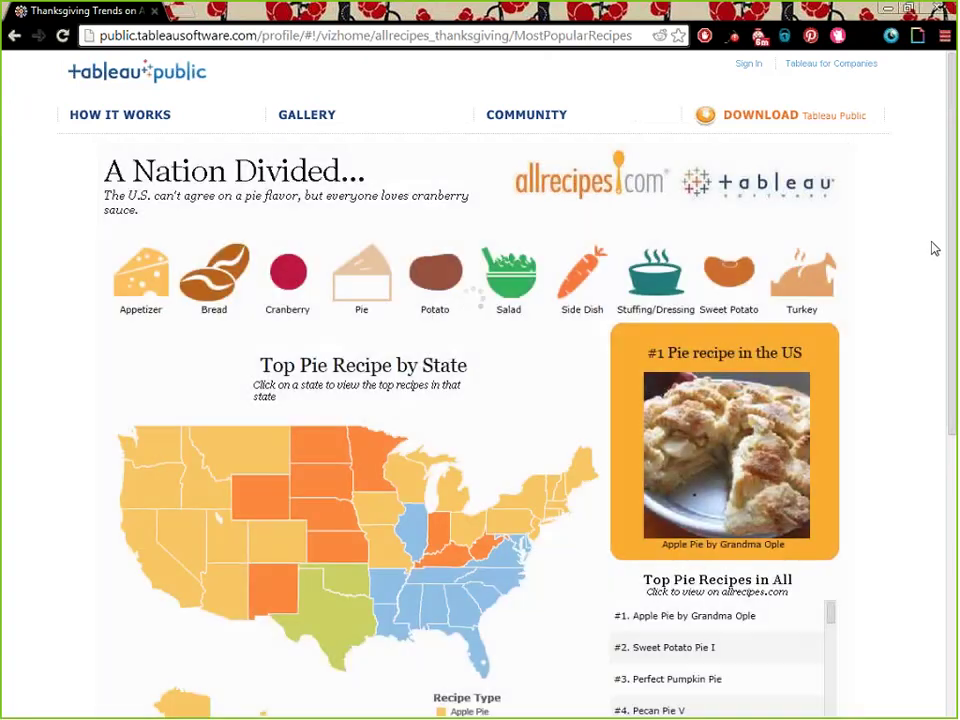
Switch the Thanksgiving map between Potato, Salad and Pie recipes, ending on Salad with state tooltips.
scroll(934, 247, "down", 1)
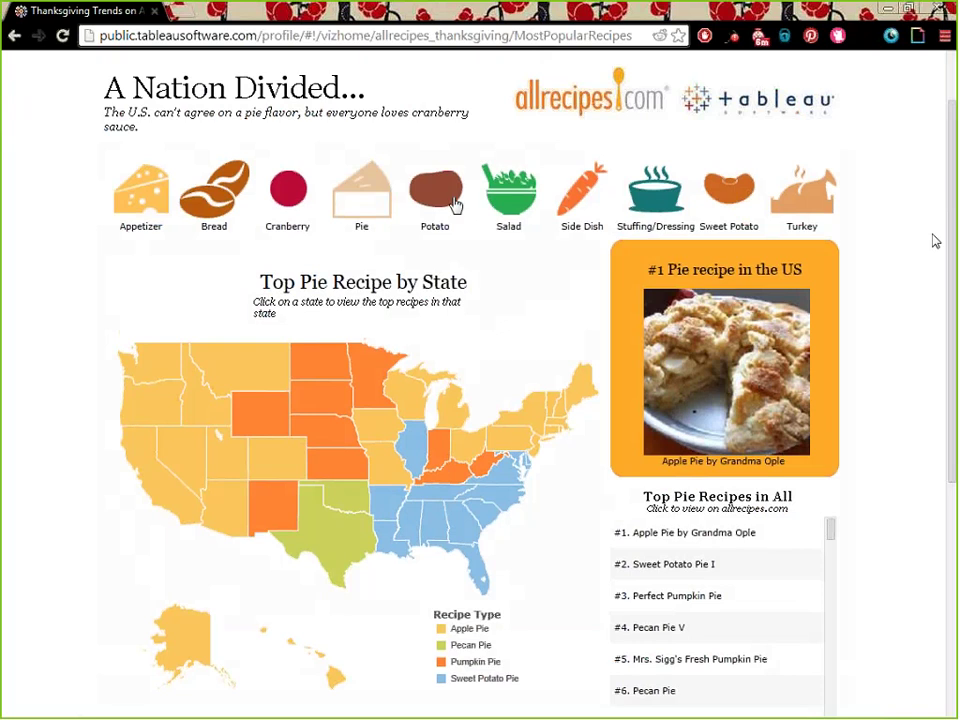
left_click(452, 201)
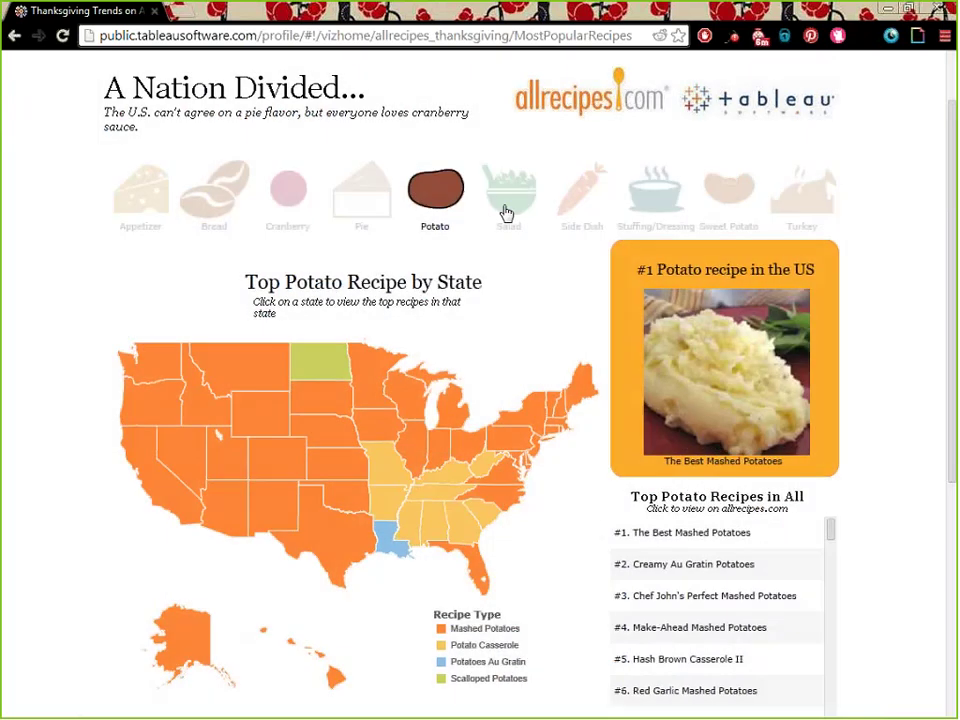
left_click(506, 213)
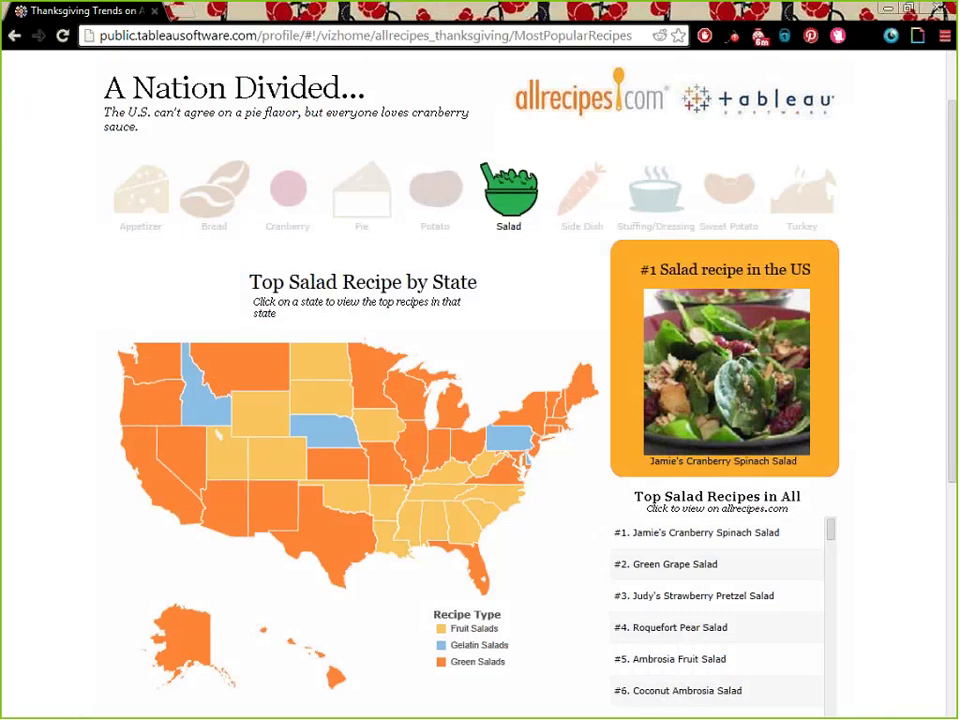
left_click(361, 192)
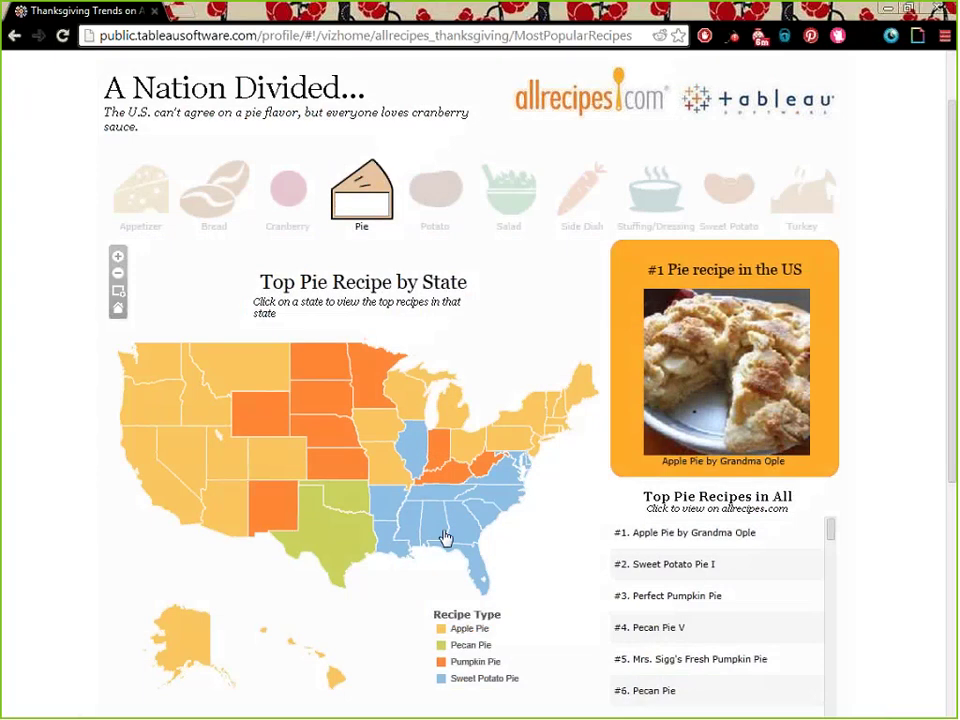
left_click(523, 197)
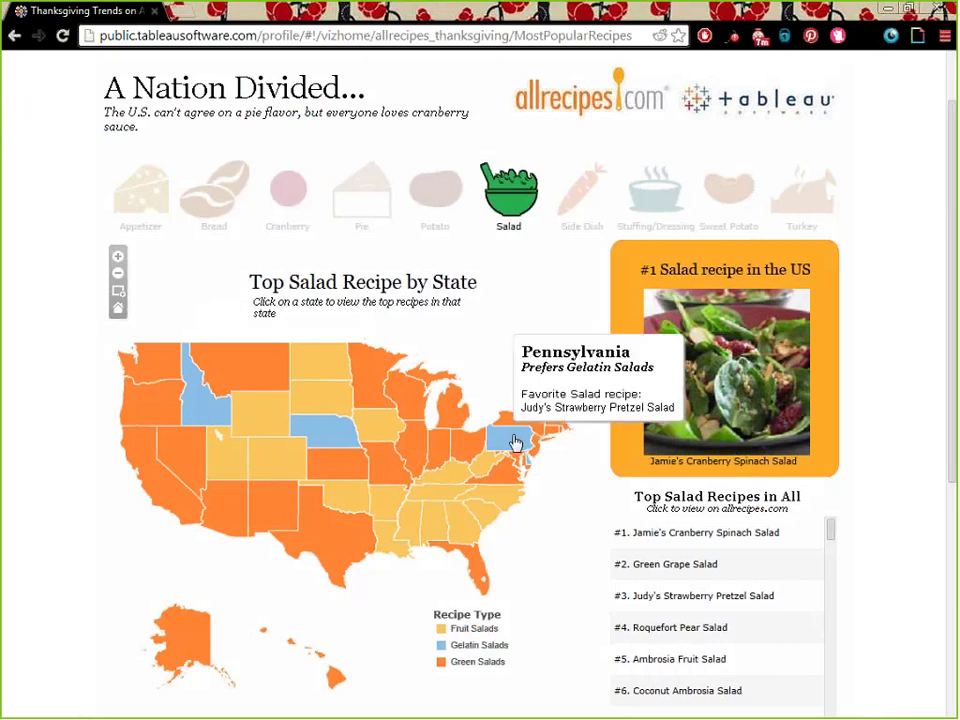
mouse_move(338, 441)
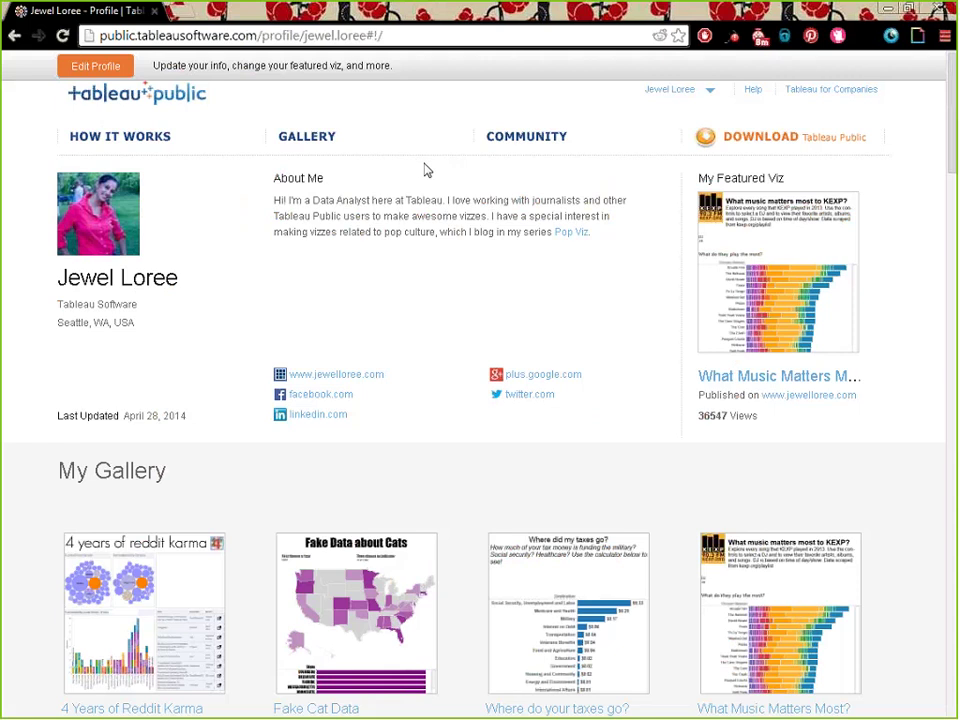
Scroll up and down through the profile's gallery of vizzes.
scroll(420, 200, "down", 4)
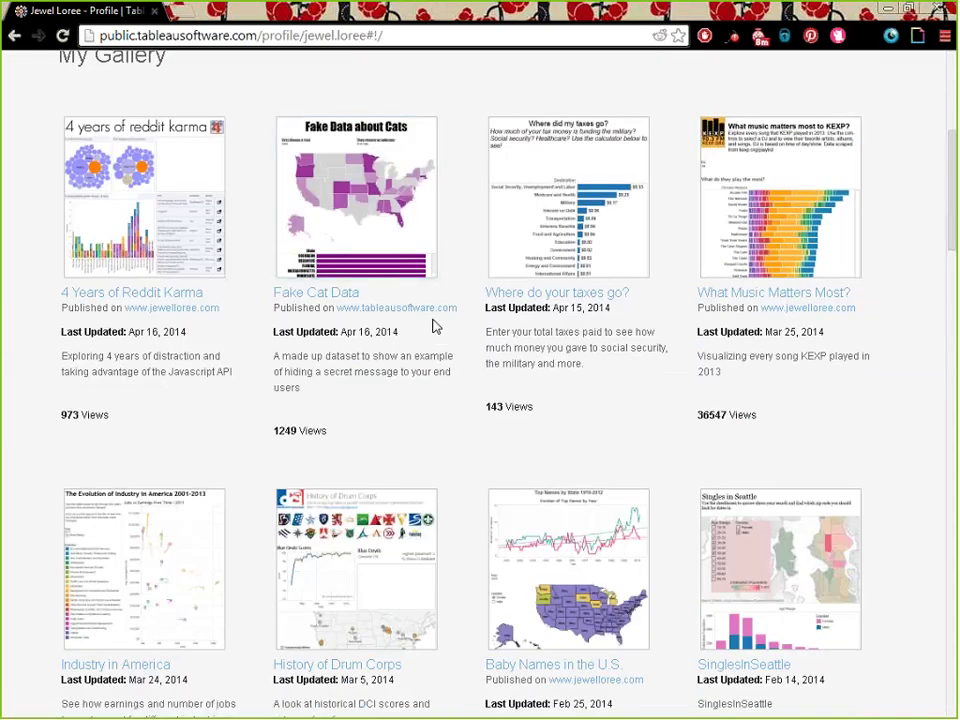
scroll(413, 381, "down", 3)
scroll(413, 381, "down", 6)
scroll(406, 378, "down", 5)
scroll(406, 378, "up", 6)
scroll(227, 369, "up", 5)
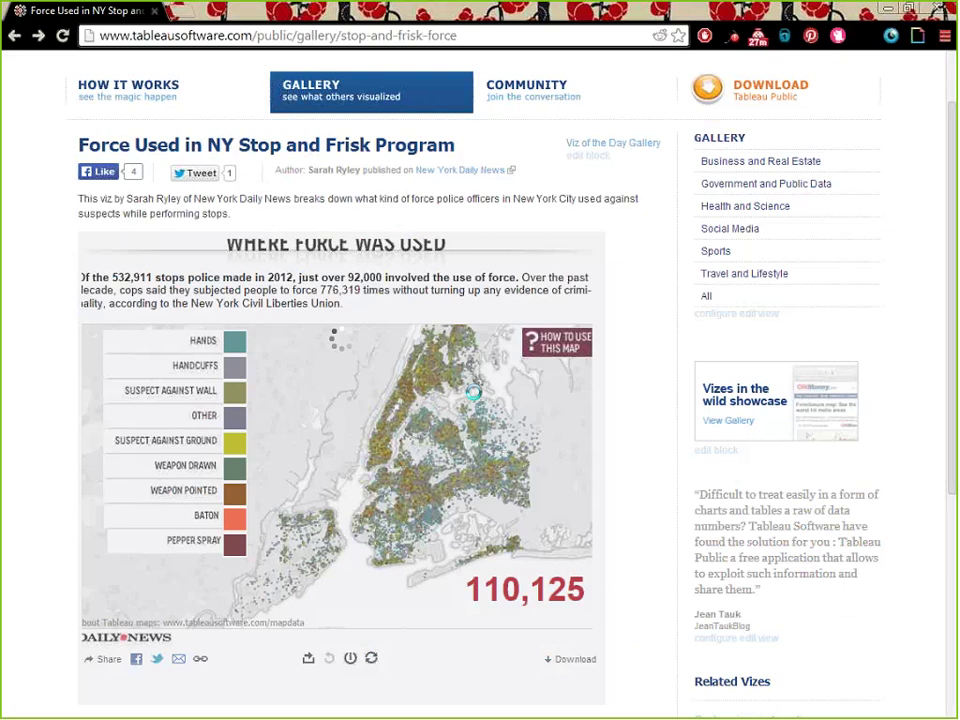
scroll(473, 393, "down", 3)
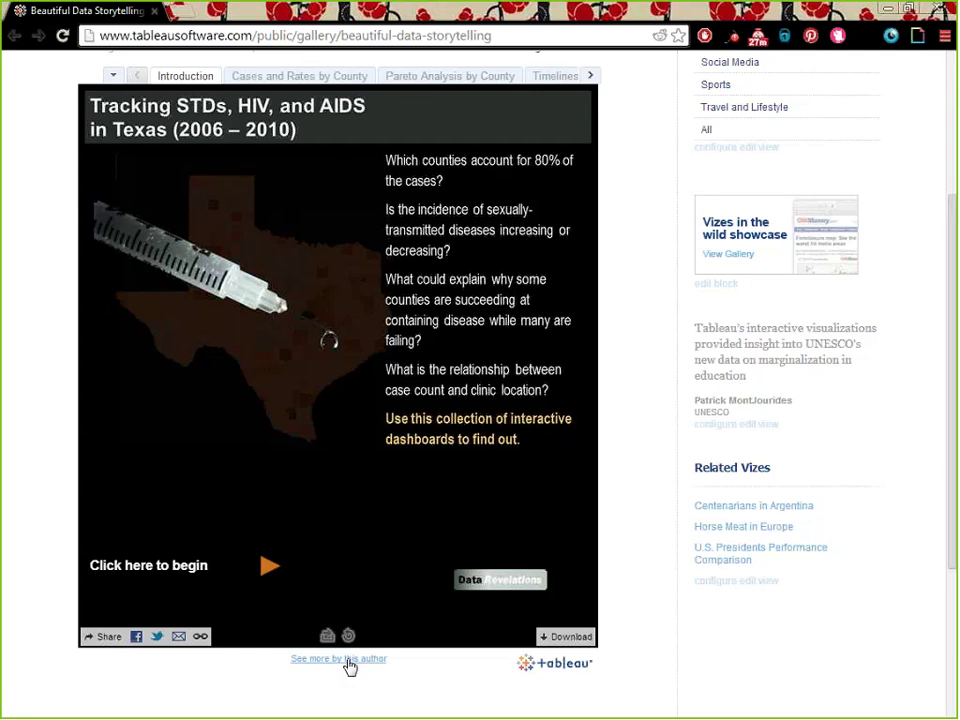
Open the Texas viz author's profile via 'See more by this author' and scroll their gallery.
left_click(348, 662)
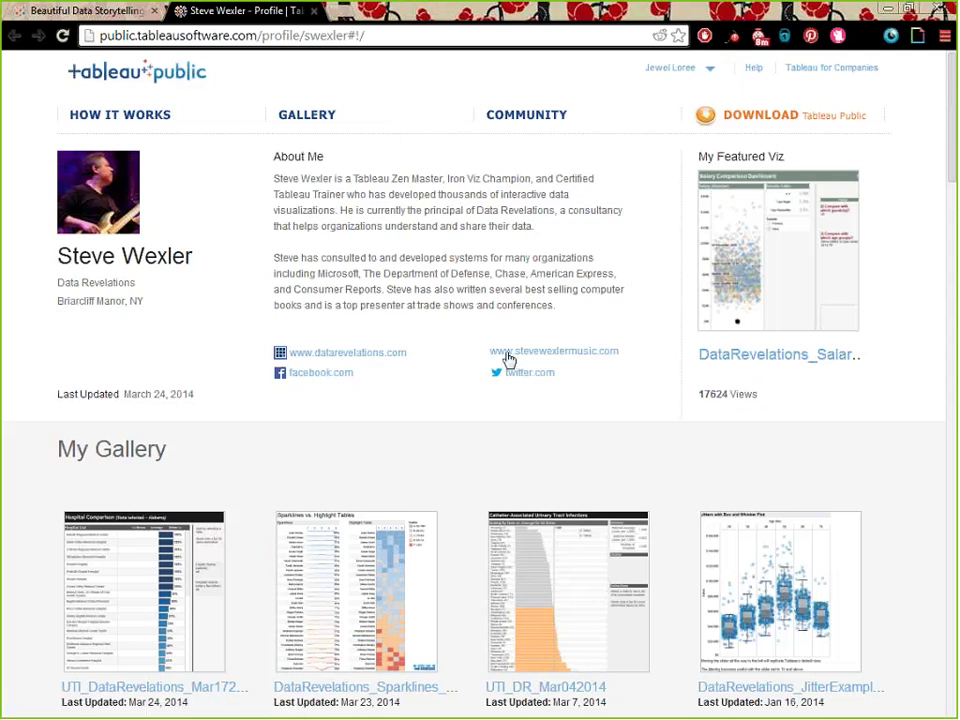
scroll(499, 364, "down", 3)
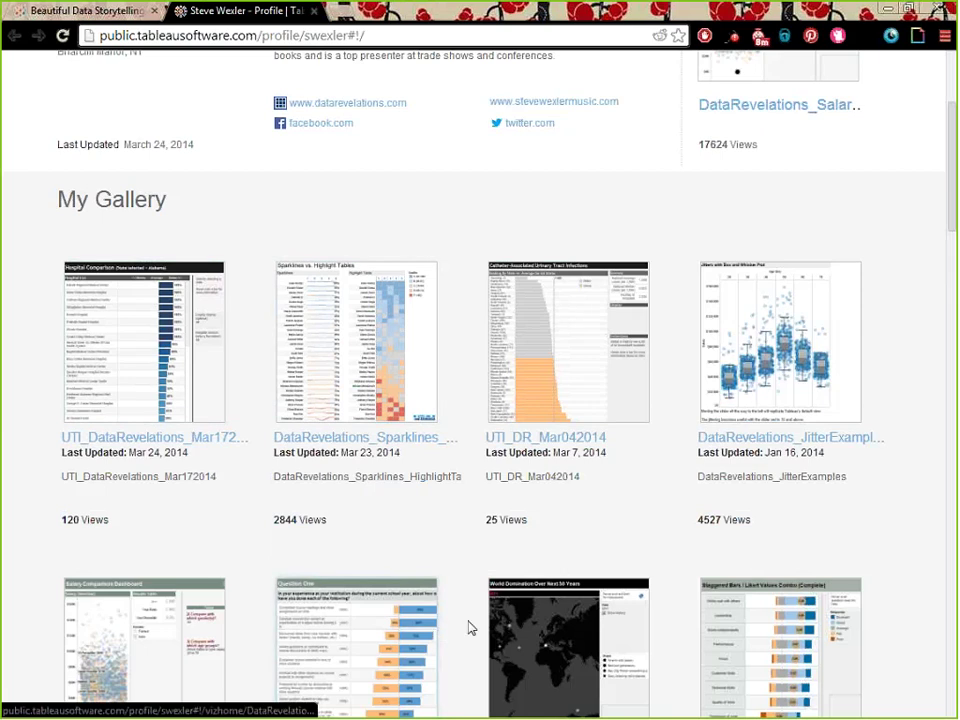
scroll(471, 628, "down", 3)
scroll(480, 580, "down", 3)
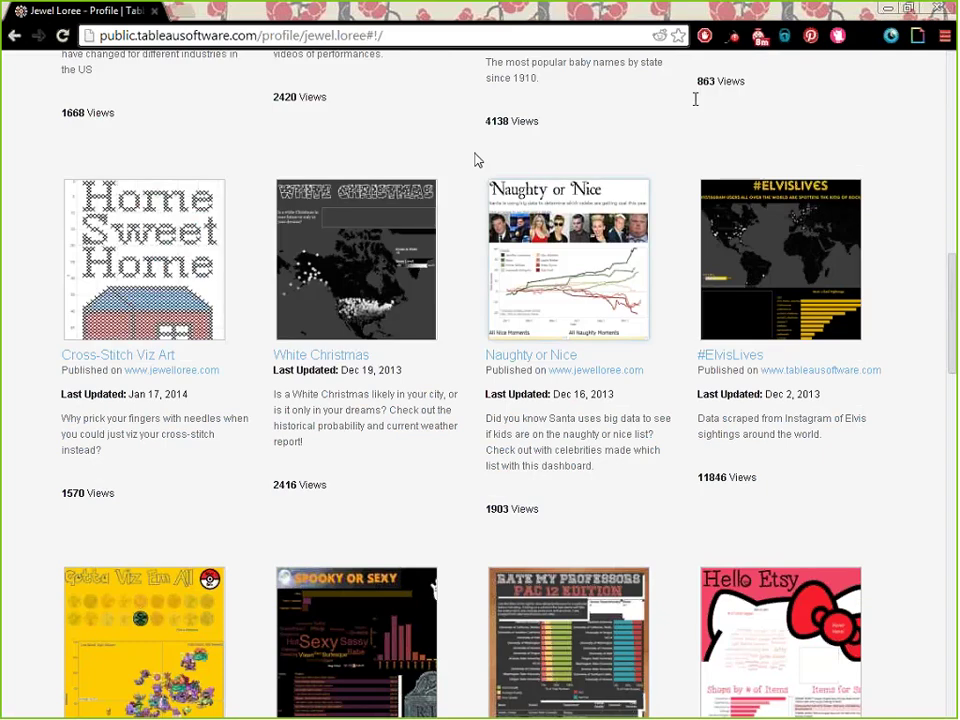
Switch the profile to Edit Profile and scroll the gallery to see hidden workbooks.
scroll(478, 200, "up", 5)
scroll(473, 215, "up", 6)
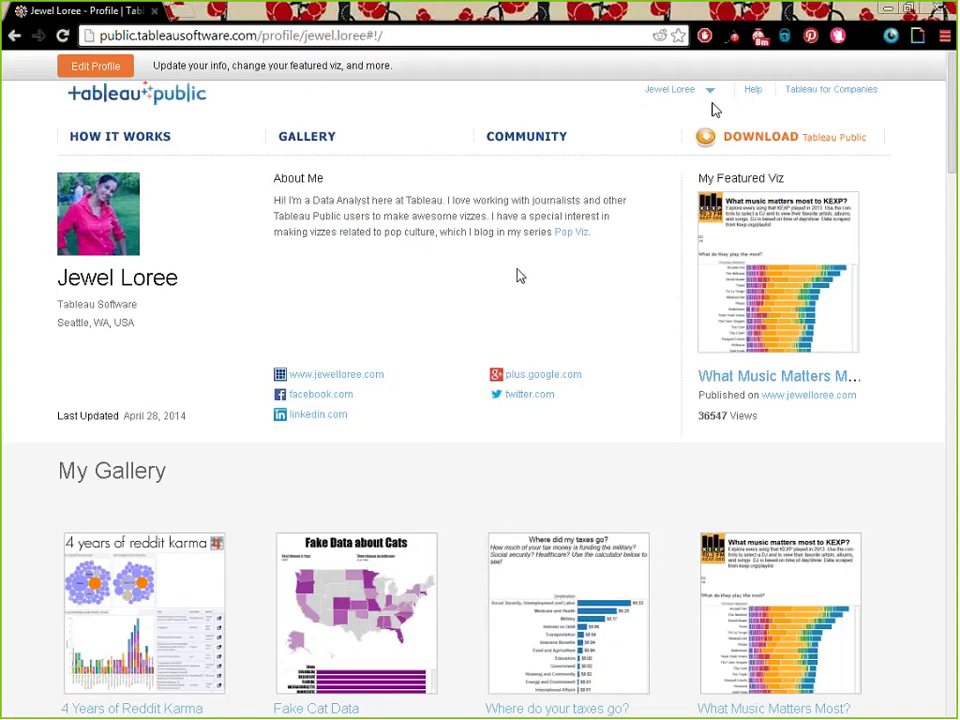
left_click(96, 67)
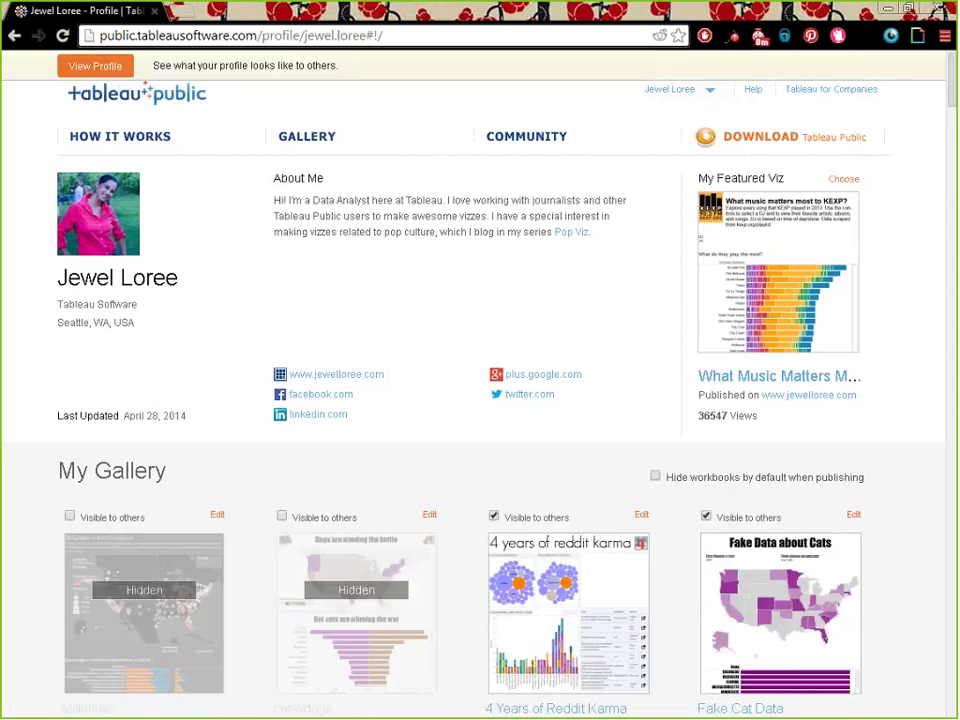
scroll(456, 270, "down", 2)
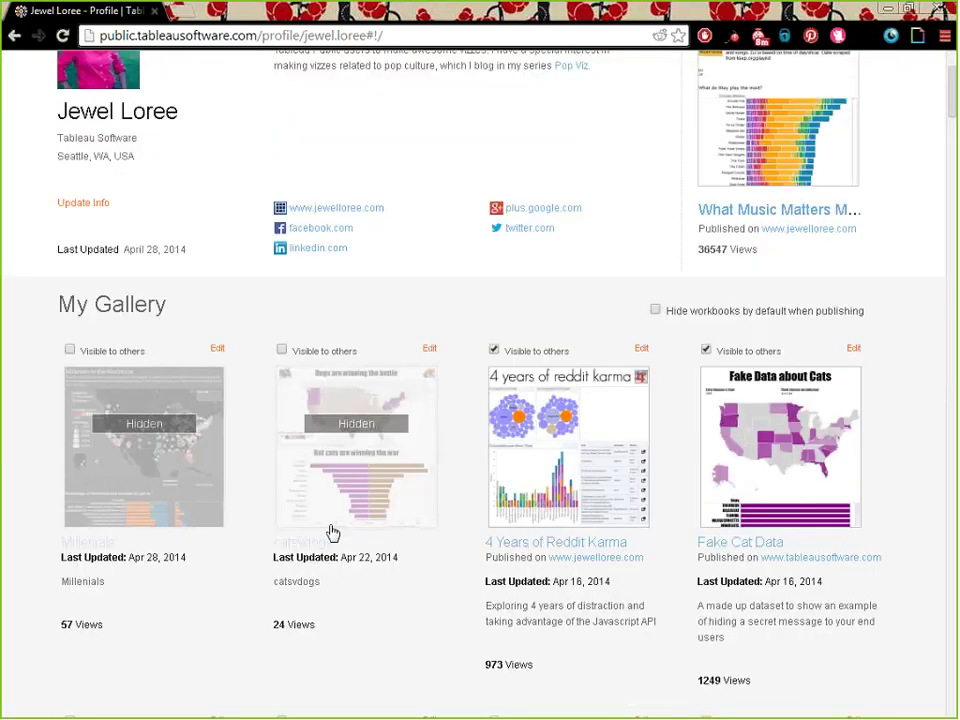
scroll(192, 496, "down", 2)
scroll(615, 418, "down", 6)
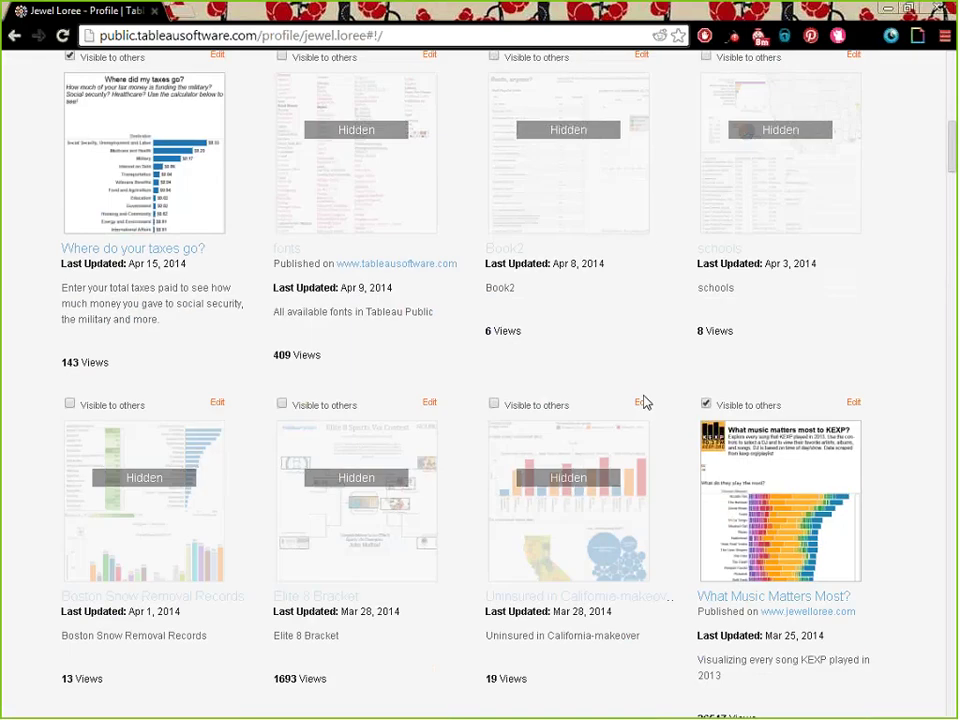
scroll(193, 497, "down", 5)
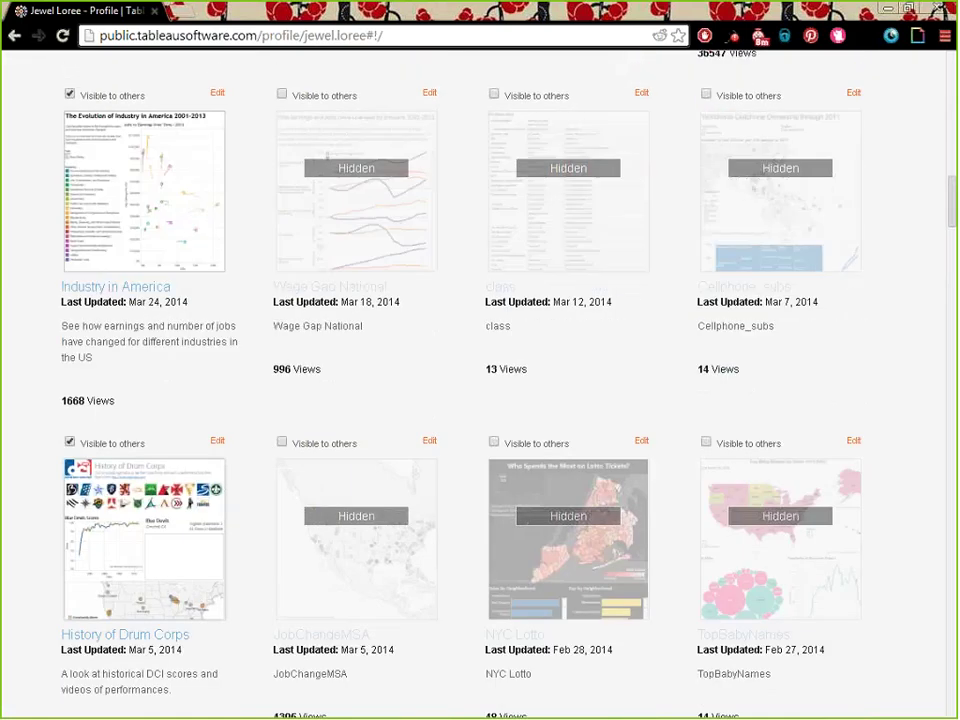
scroll(423, 450, "down", 2)
scroll(426, 454, "up", 9)
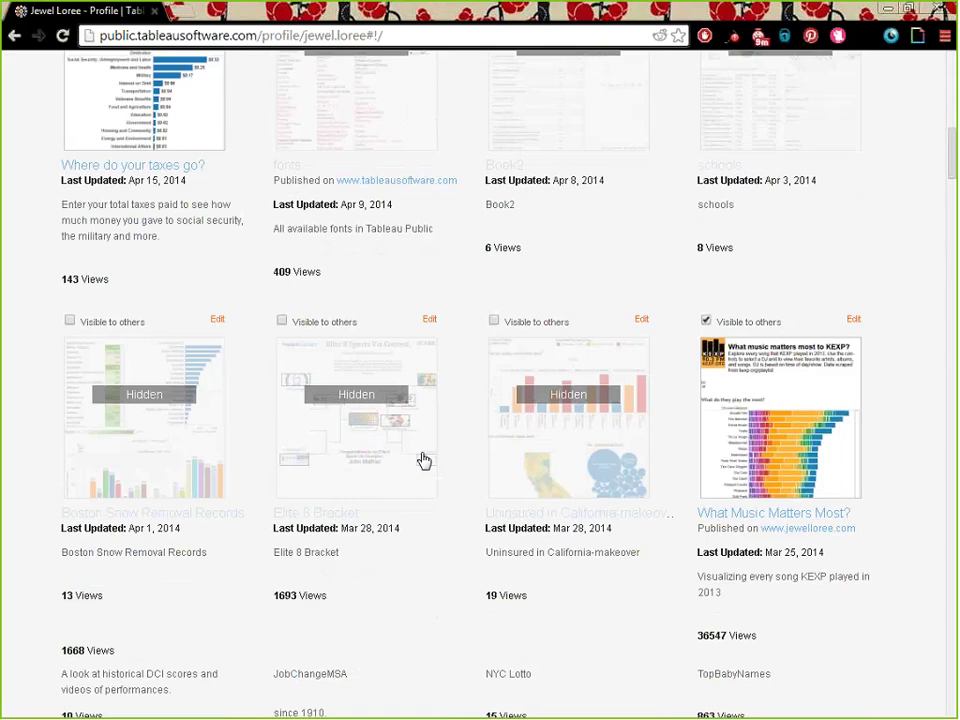
scroll(347, 414, "up", 10)
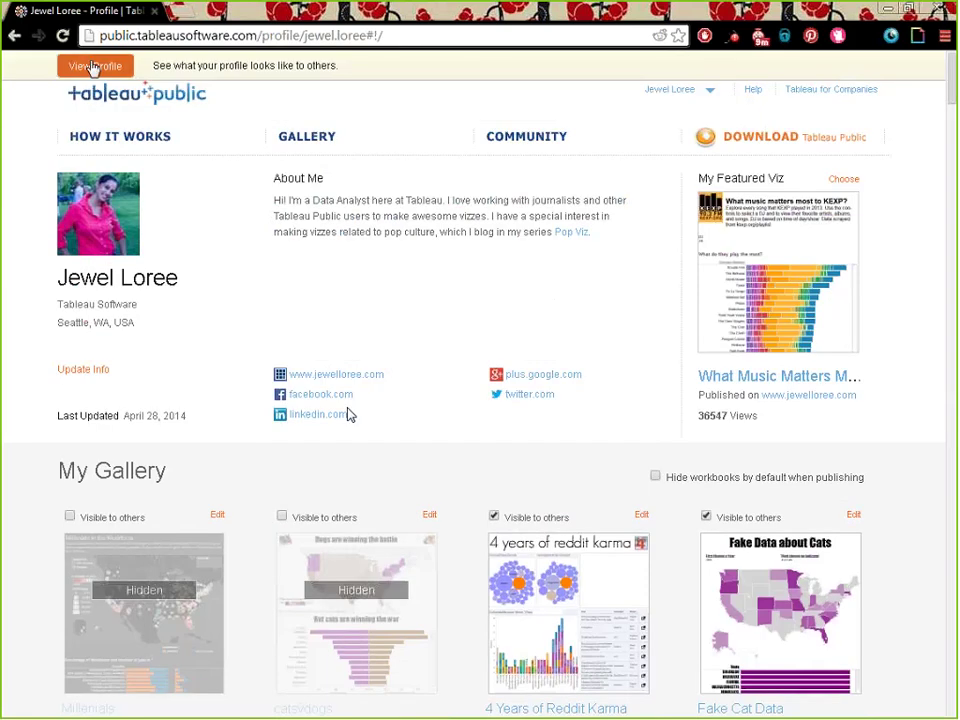
Return to the public profile view and open My Workbooks from the account menu.
left_click(95, 67)
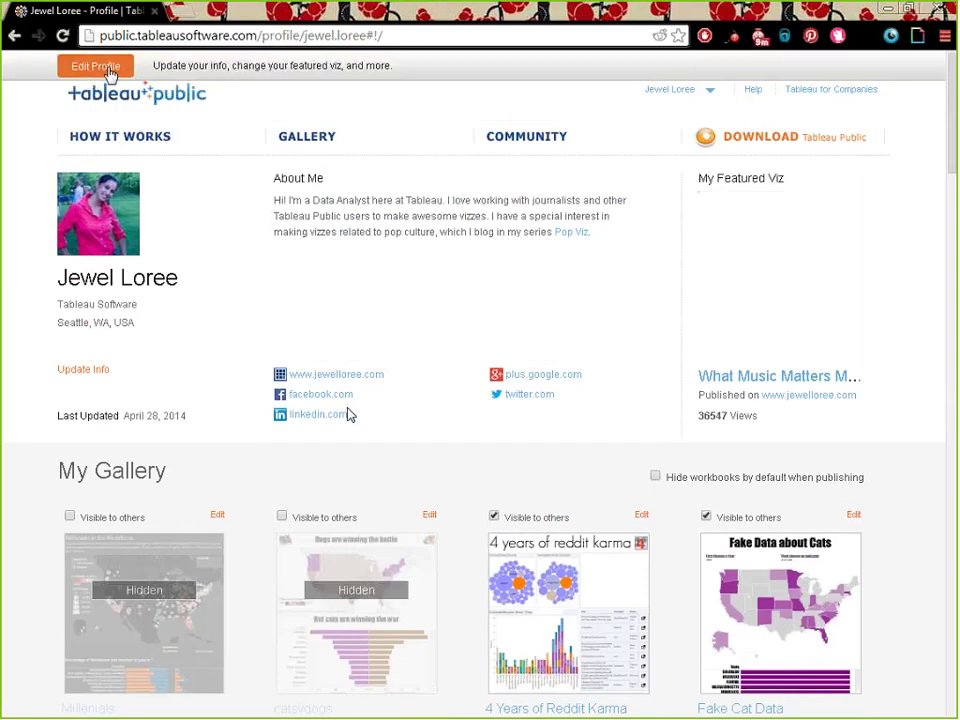
left_click(714, 94)
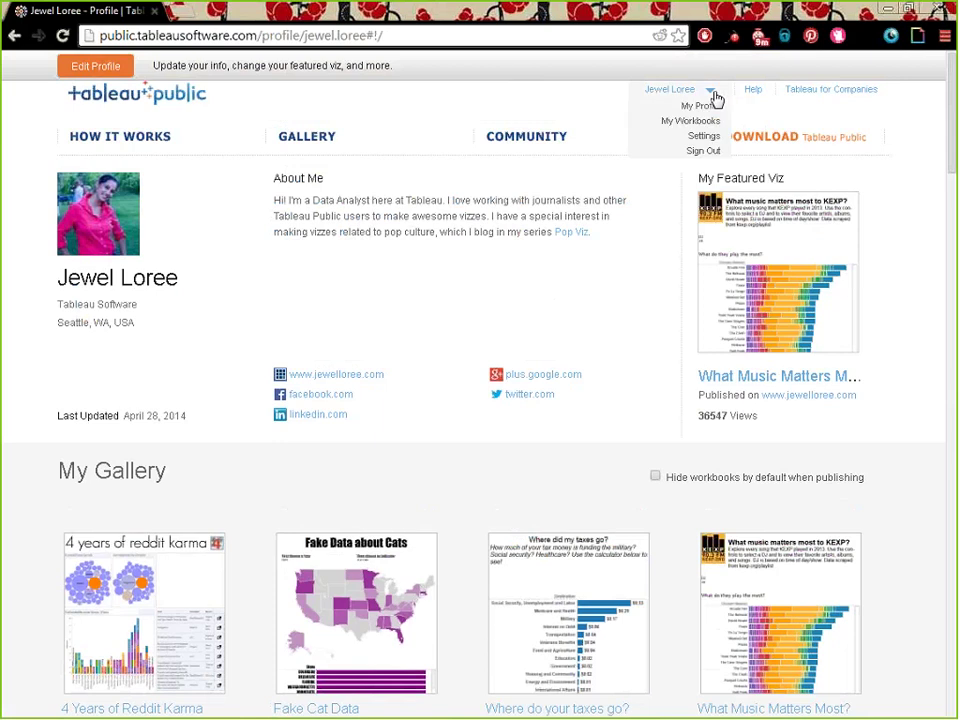
left_click(698, 121)
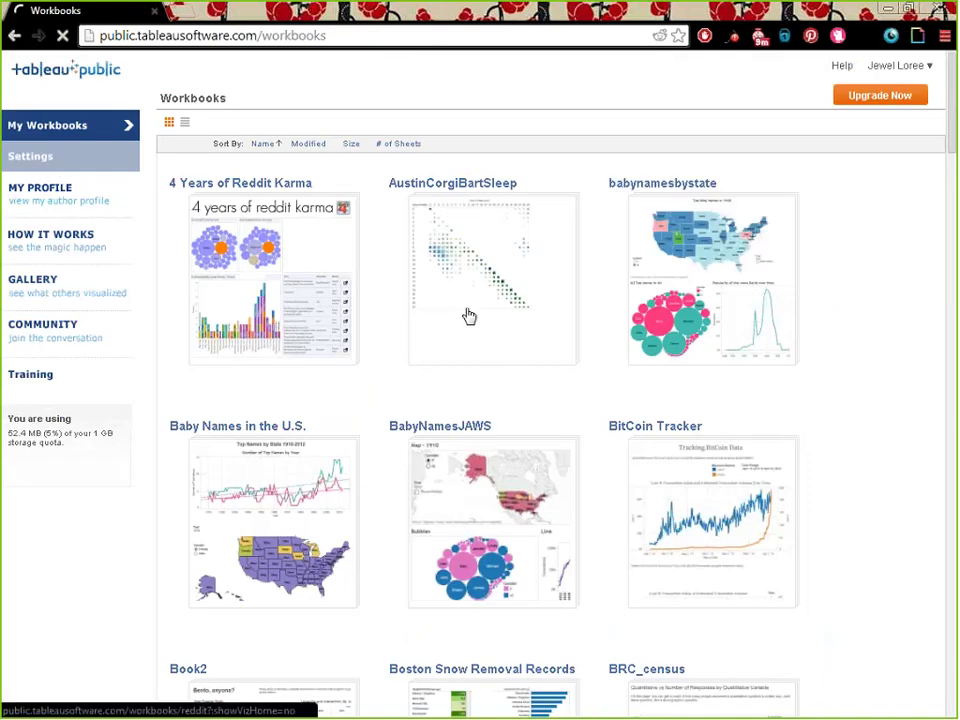
Open the 4 Years of Reddit Karma workbook settings and bring up the NY stop-and-frisk viz.
left_click(242, 229)
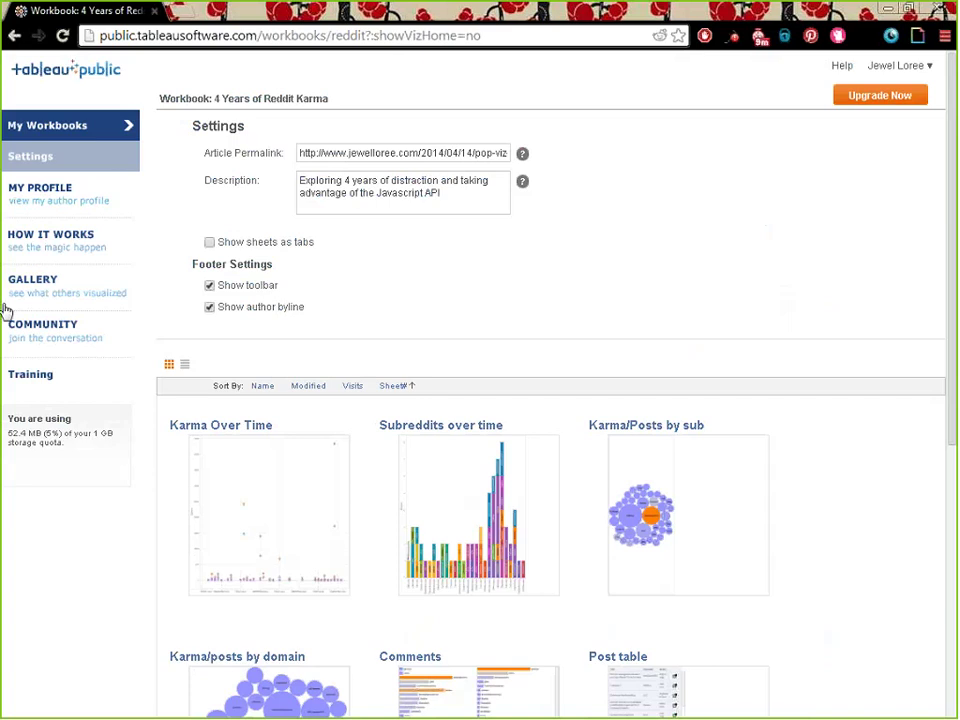
key("Print")
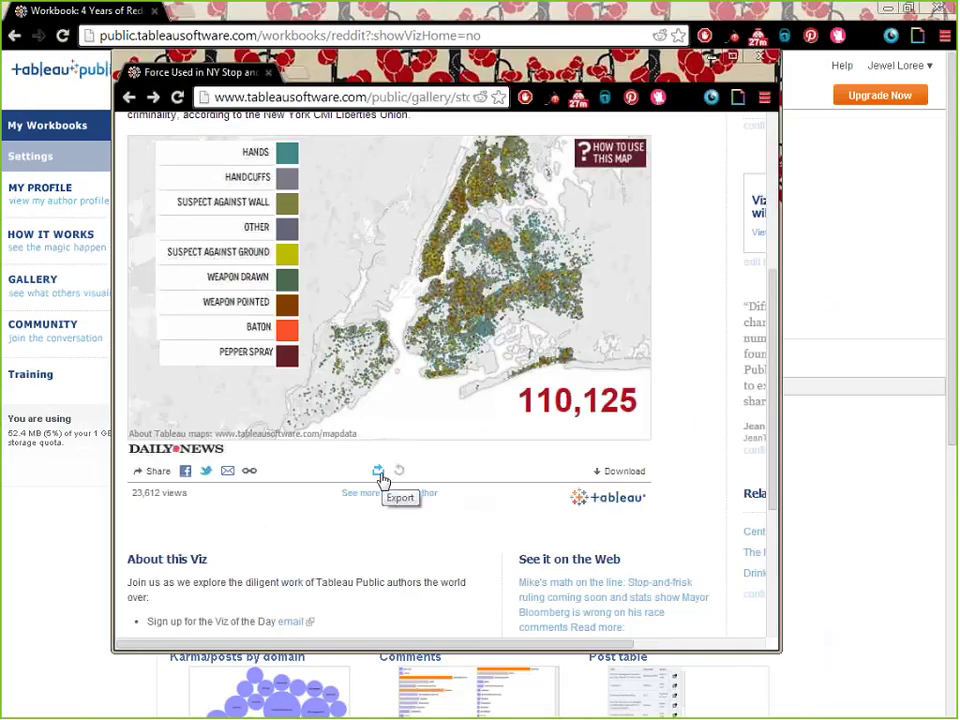
Check the NY viz's export options, revert its map filter, then return to Reddit Karma settings.
left_click(380, 478)
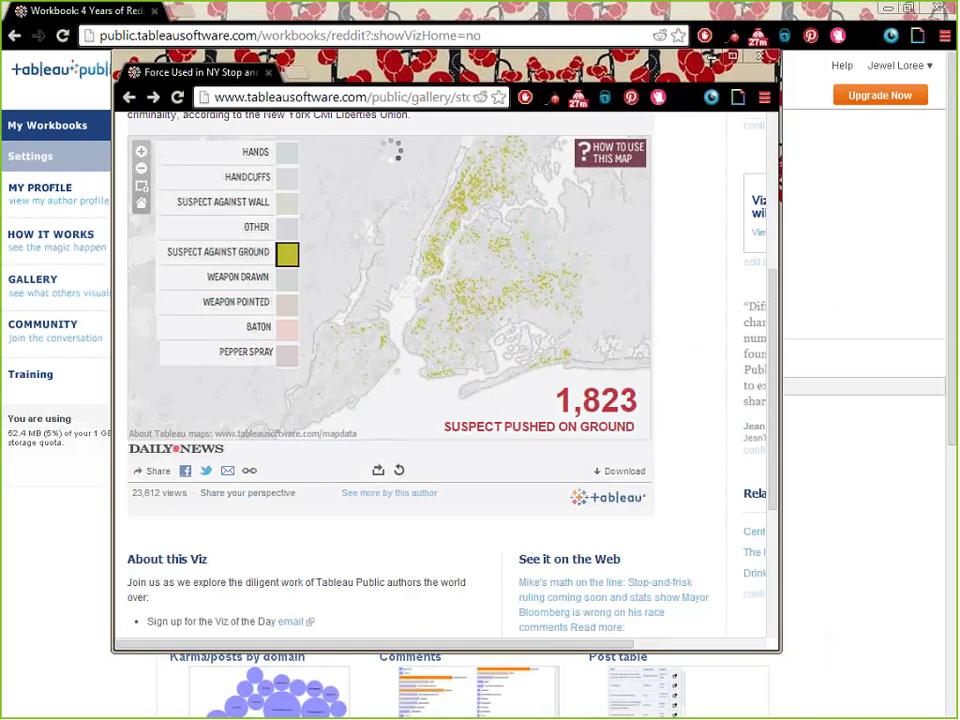
left_click(400, 470)
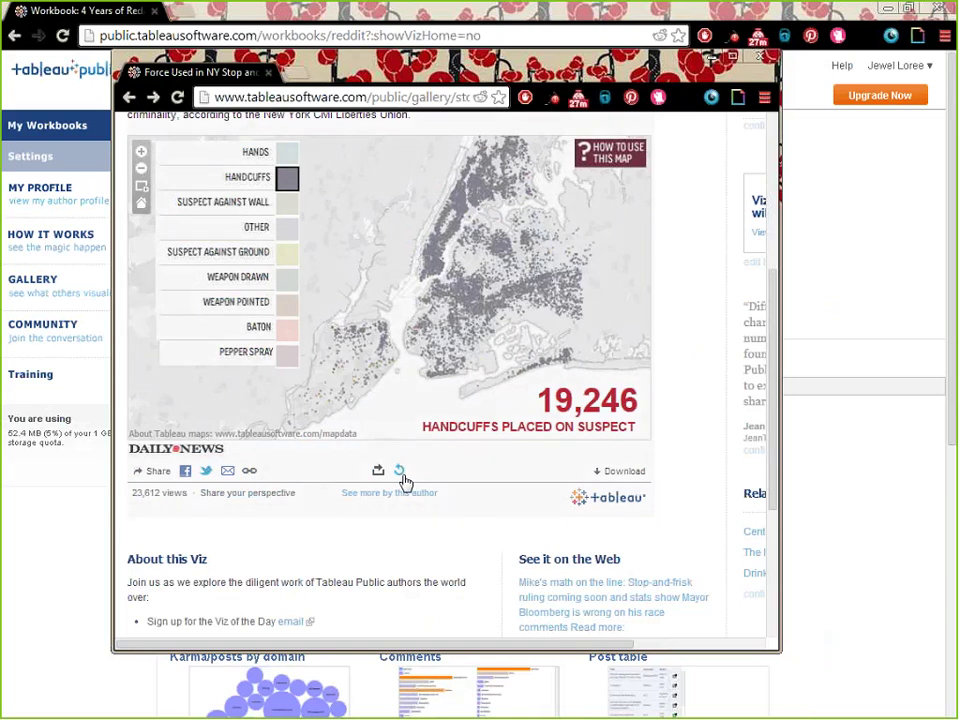
left_click(401, 472)
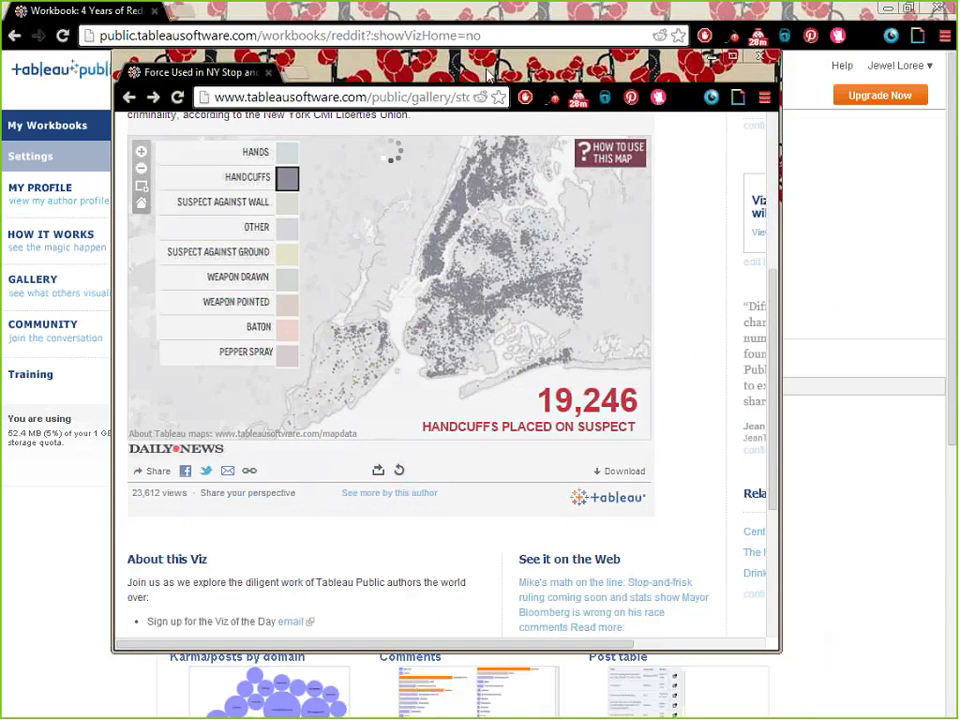
left_click(100, 372)
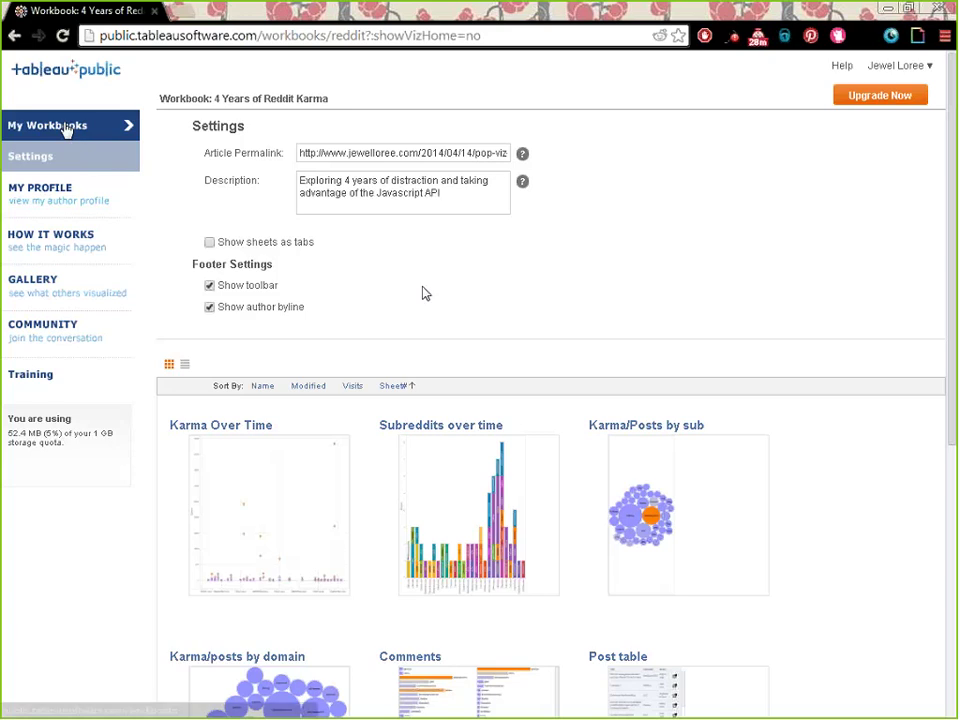
Select the Reddit Karma workbook's article permalink URL and open a new browser tab.
scroll(643, 251, "down", 5)
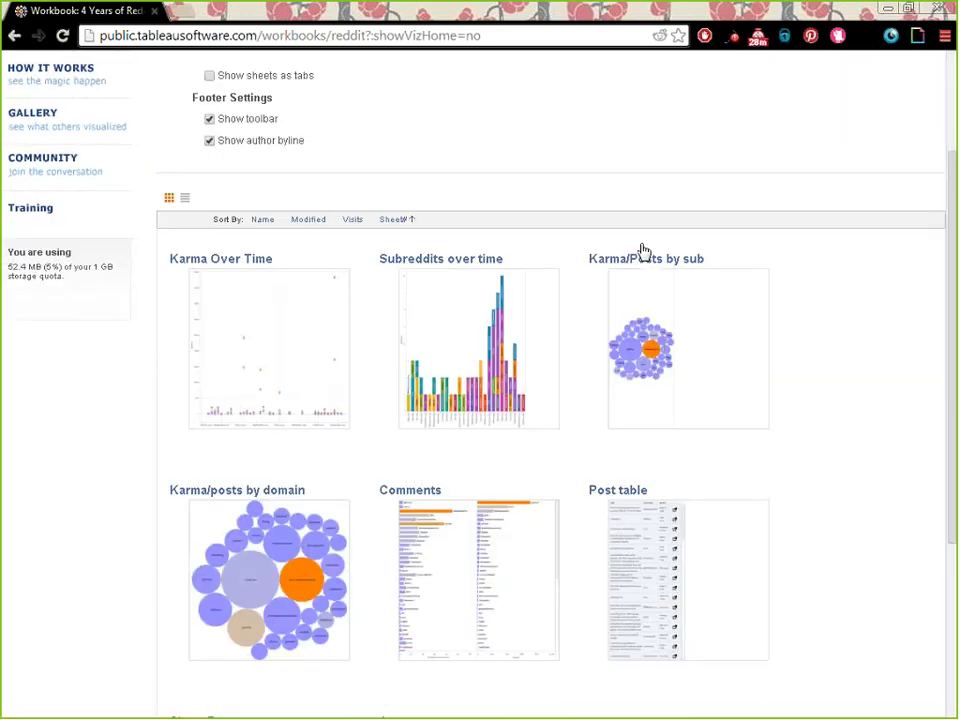
scroll(785, 404, "up", 5)
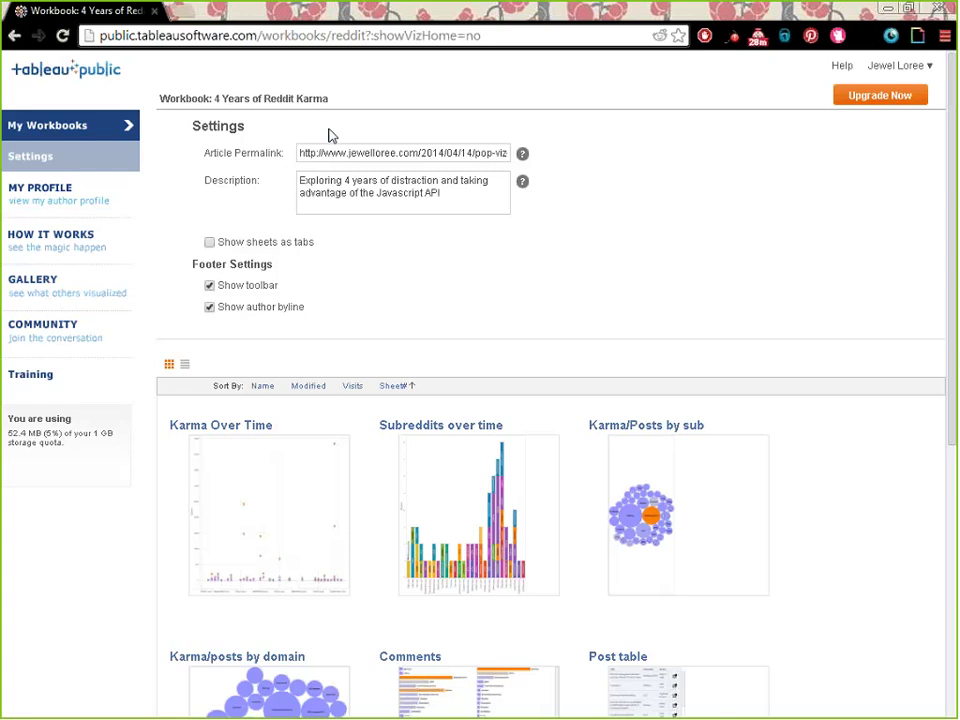
left_click_drag(320, 153, 465, 178)
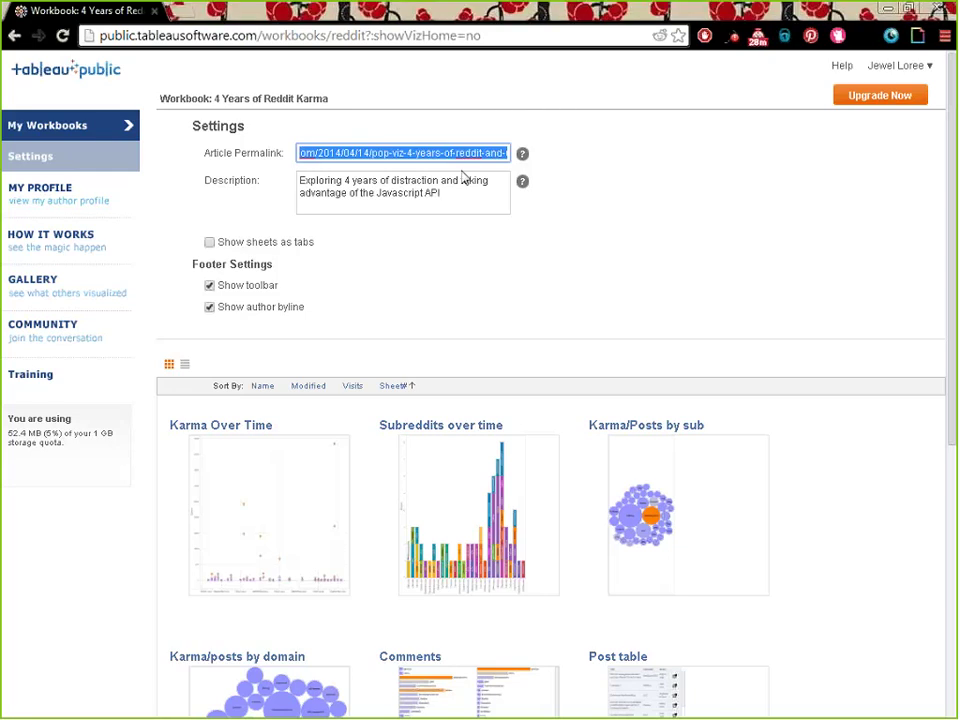
left_click(176, 11)
left_click(830, 68)
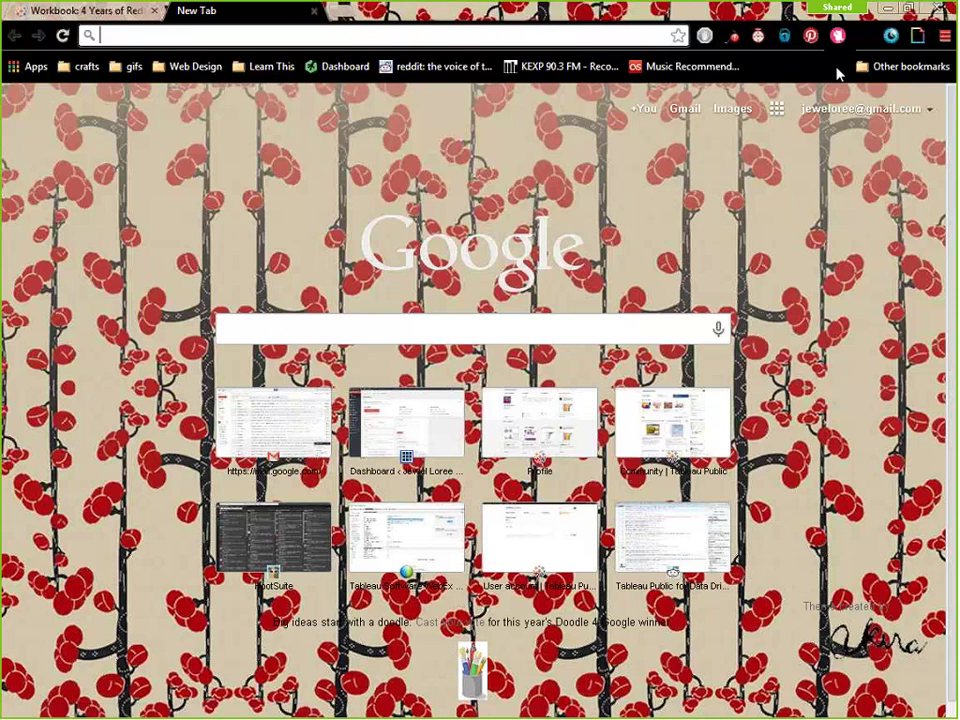
Go to the Tableau Public profile from the Tableau bookmarks folder and open the Fake Cat Data viz.
left_click(838, 66)
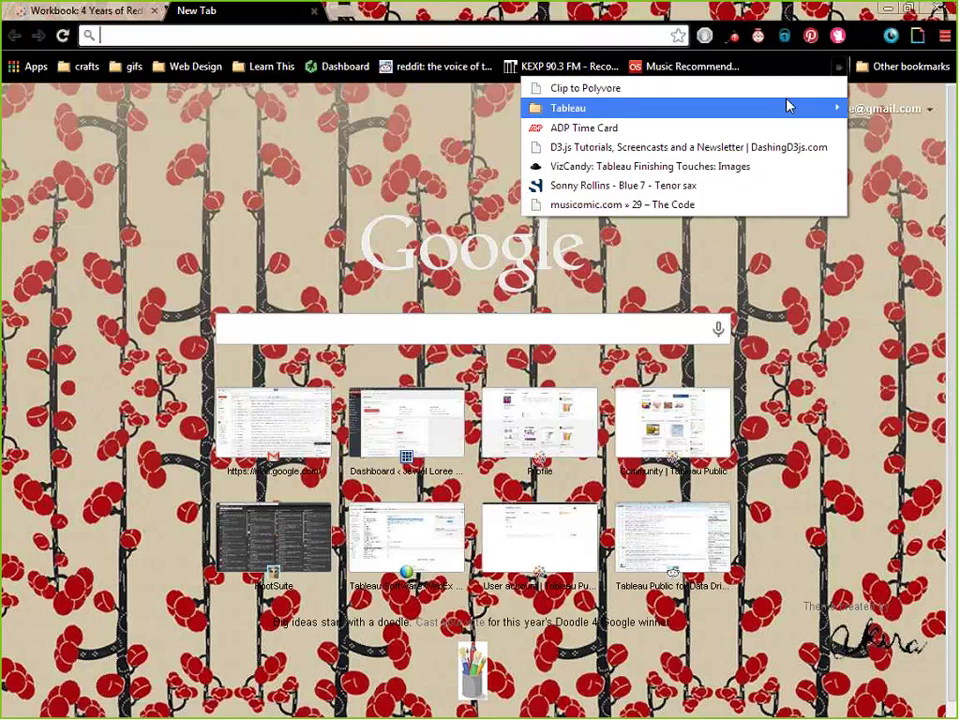
left_click(570, 107)
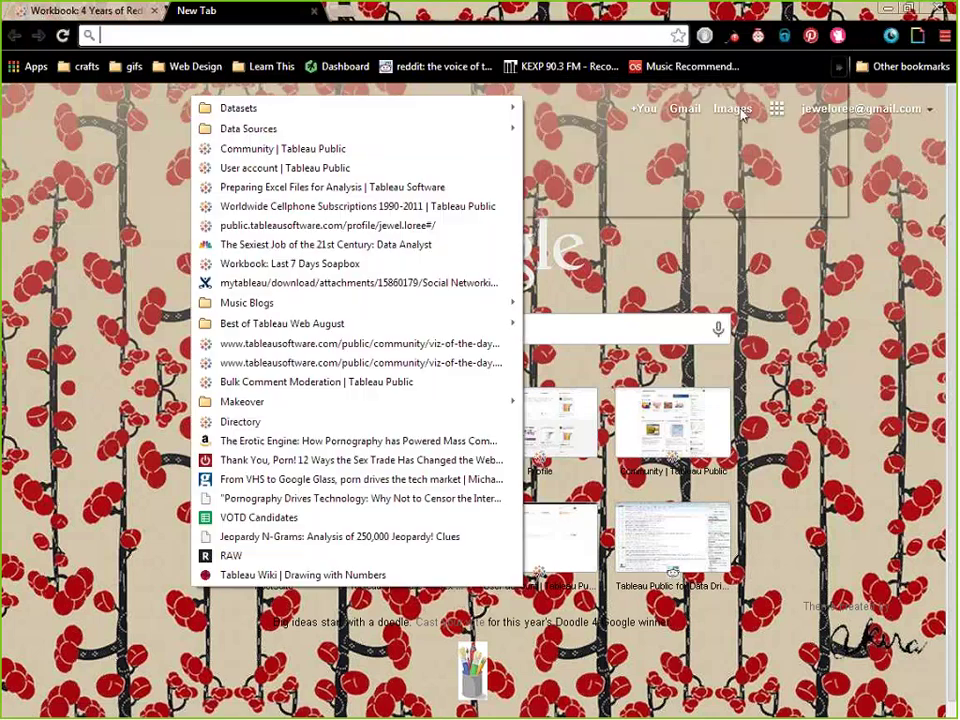
left_click(441, 222)
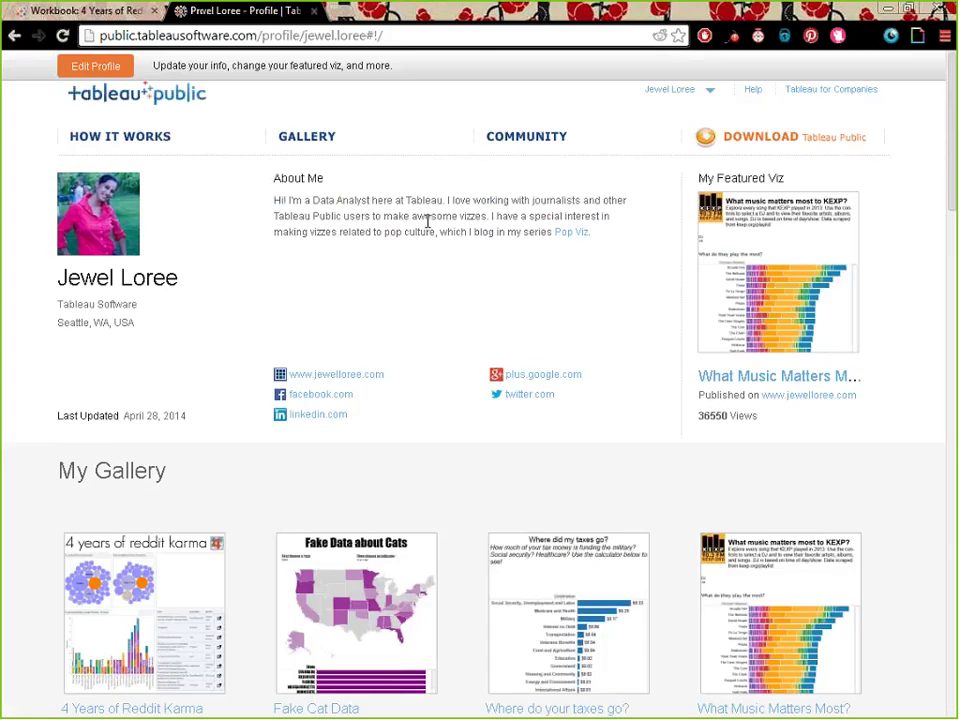
scroll(425, 446, "down", 3)
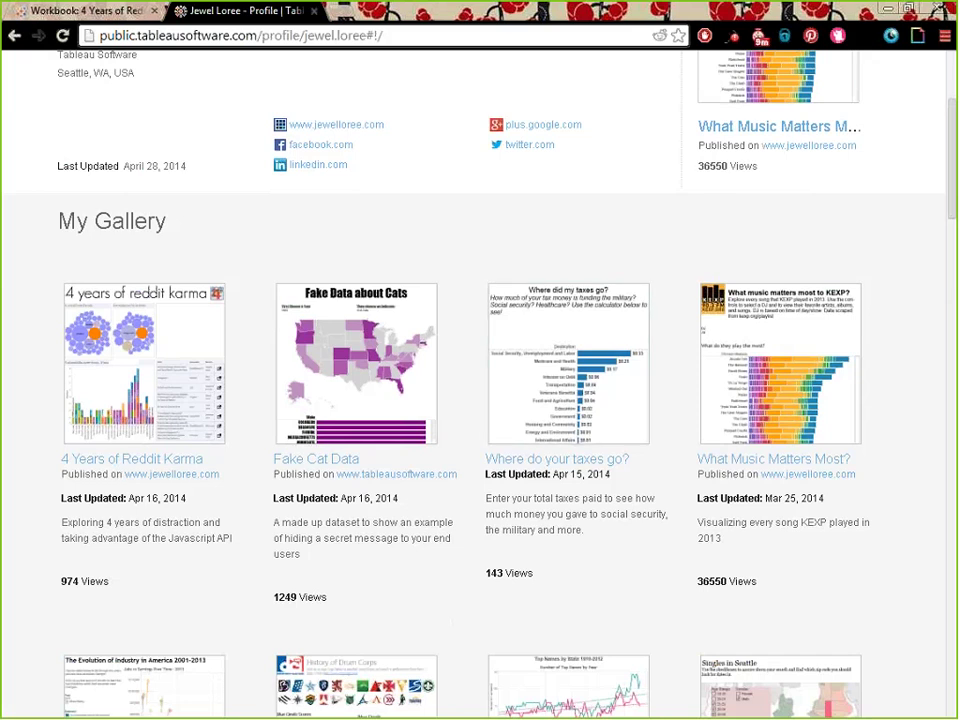
left_click(324, 343)
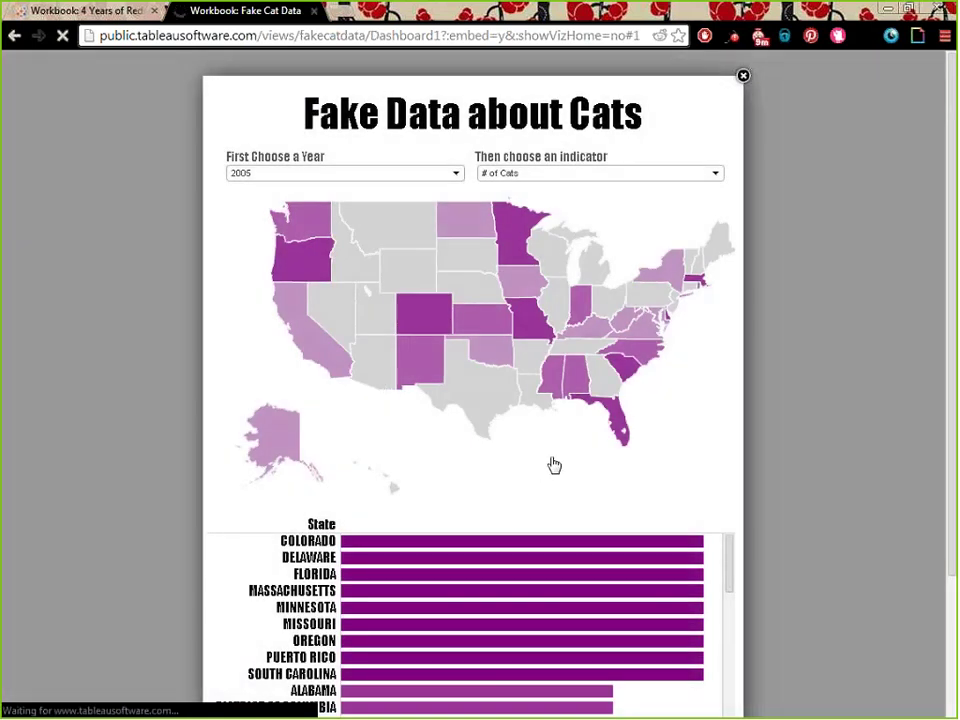
scroll(552, 465, "down", 5)
scroll(600, 500, "down", 5)
scroll(427, 341, "up", 2)
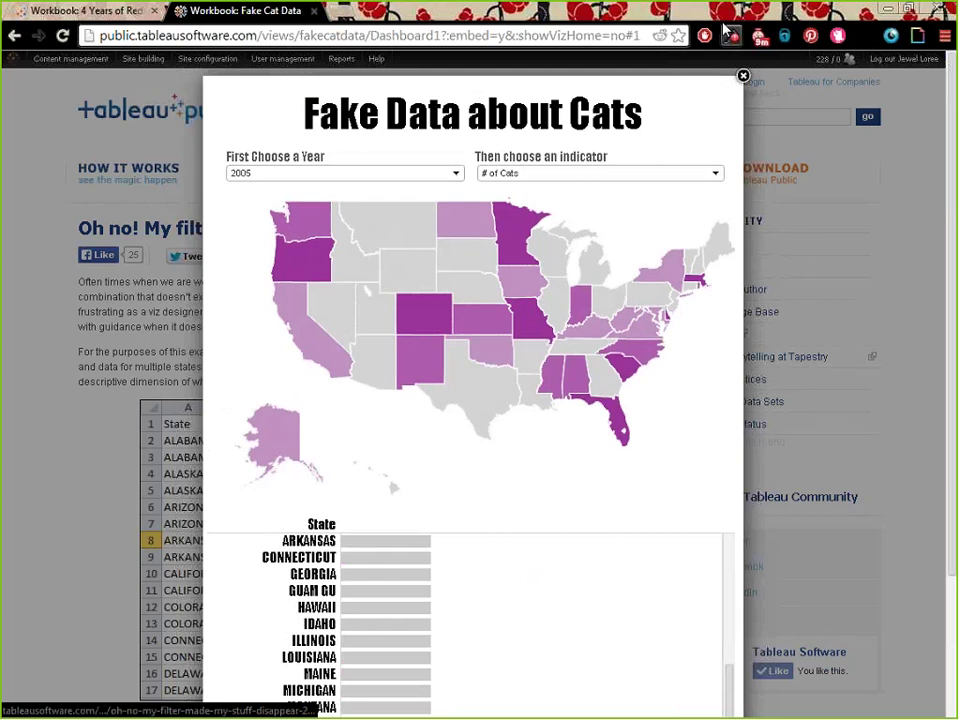
Read the blog post behind the cat viz, then go back to the Fake Cat Data viz.
left_click(743, 77)
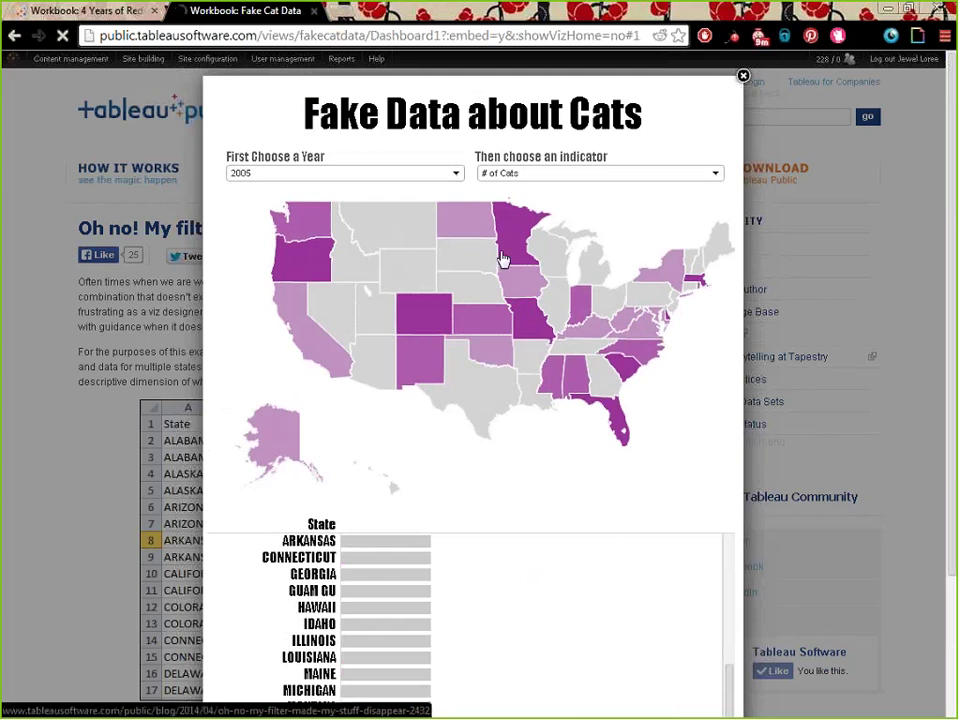
scroll(540, 330, "down", 15)
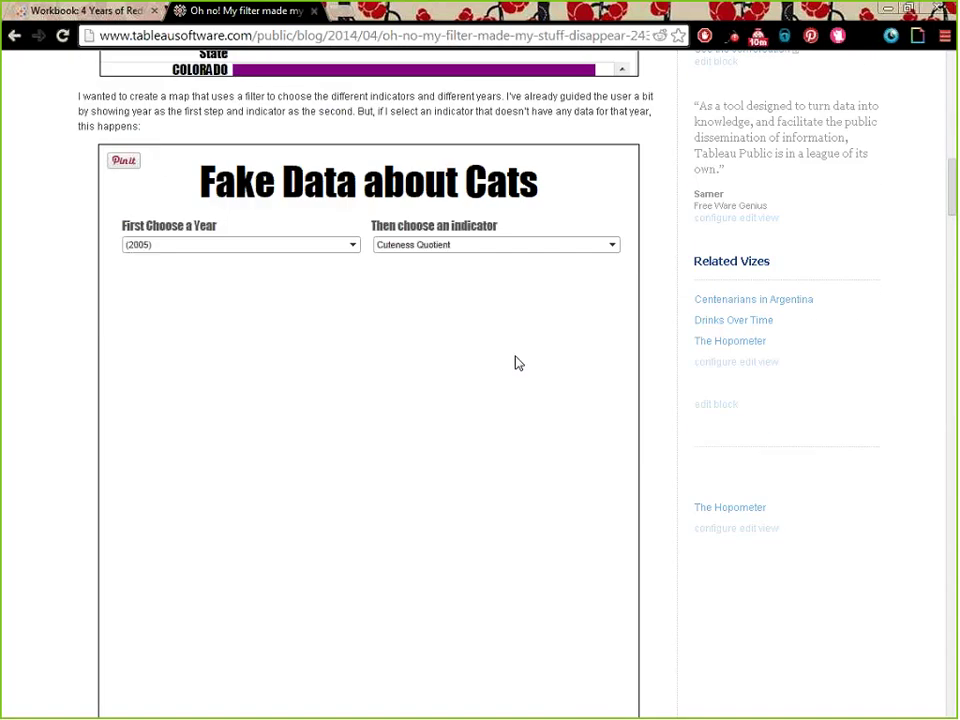
scroll(658, 354, "down", 4)
scroll(658, 354, "down", 12)
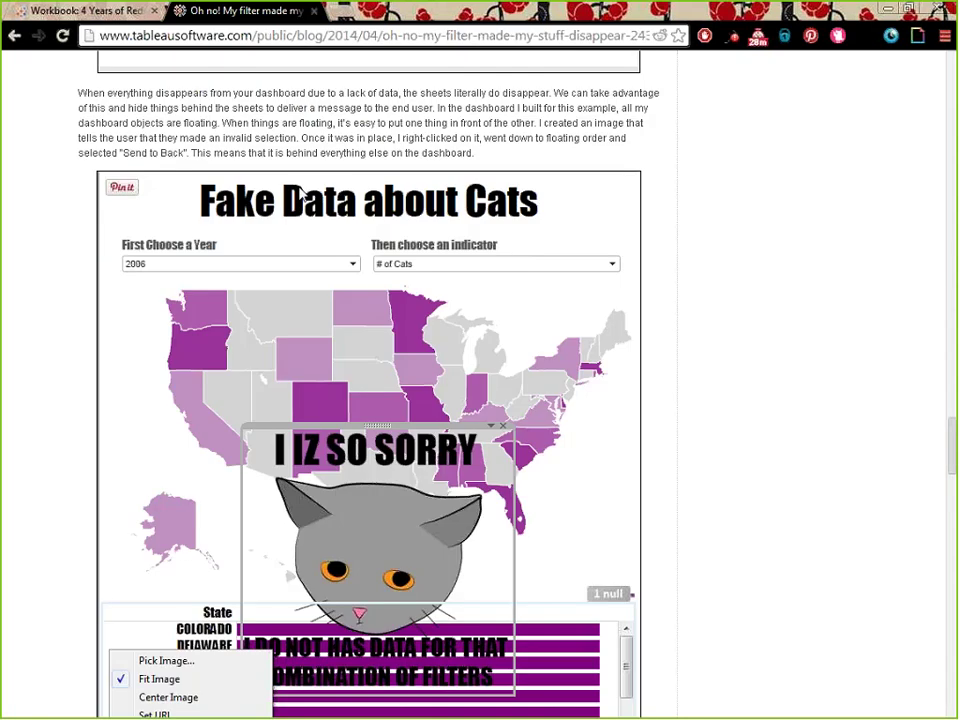
scroll(300, 195, "up", 2)
left_click(130, 12)
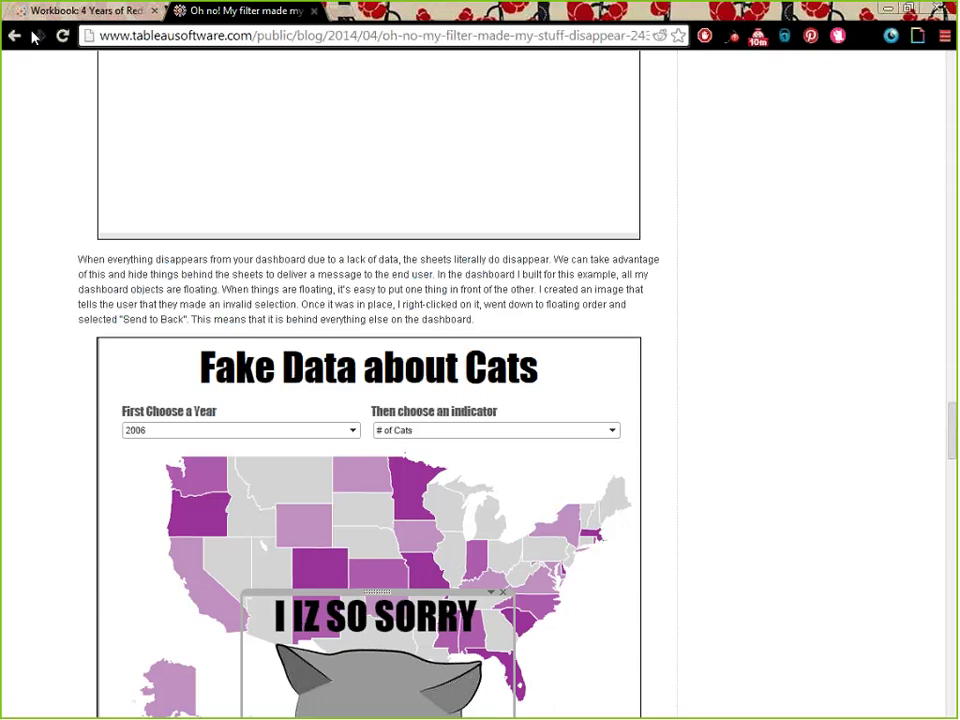
left_click(15, 36)
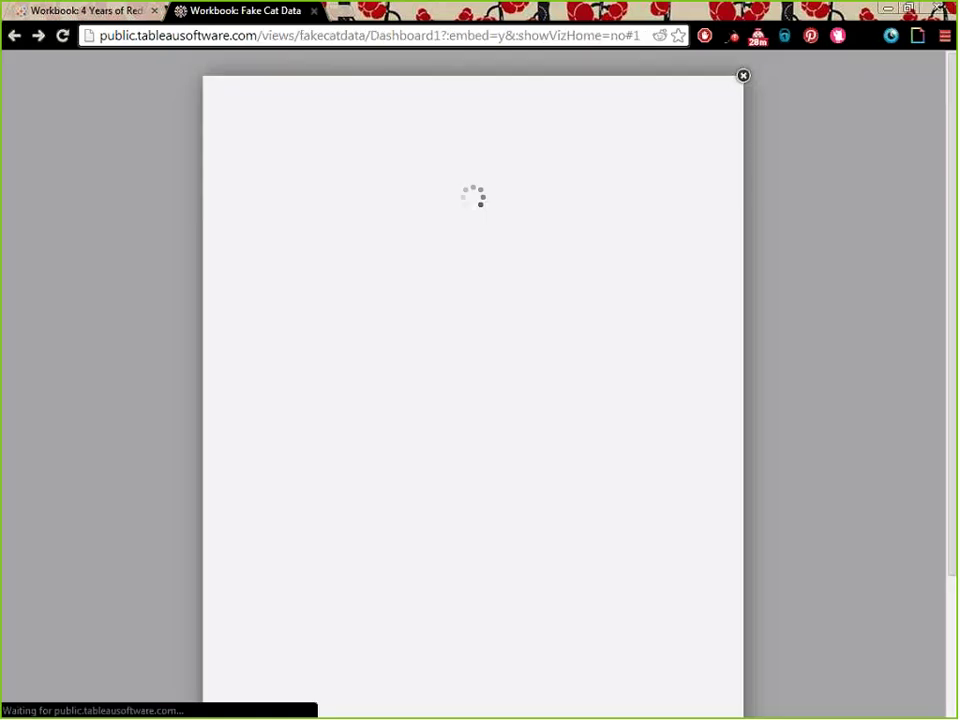
Open the Where did my taxes go? viz from the profile and select its spending bars.
left_click(15, 36)
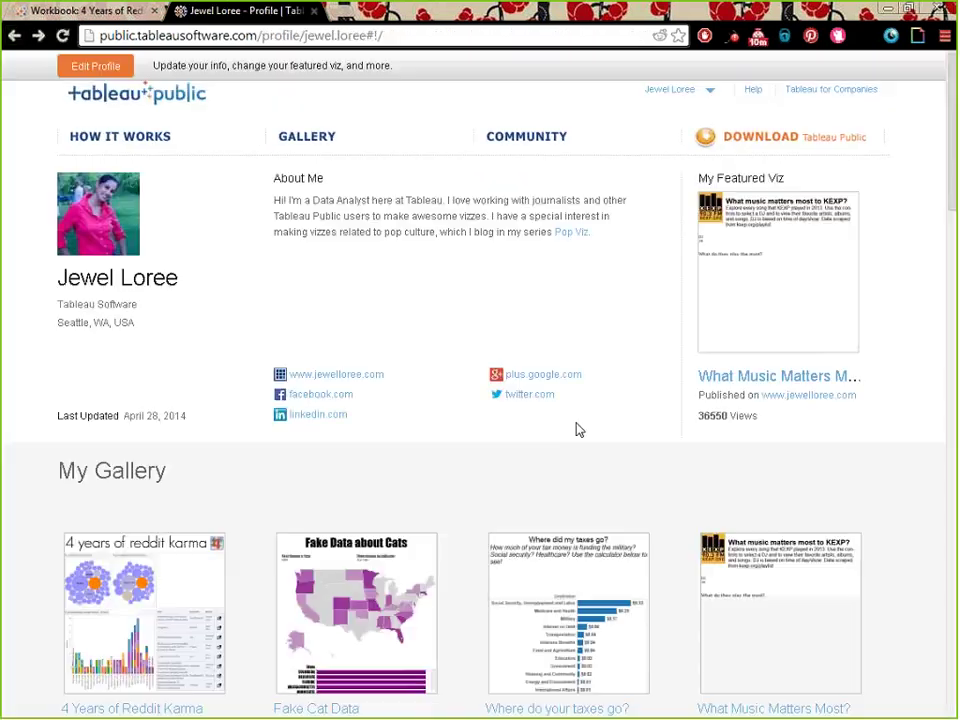
left_click(606, 565)
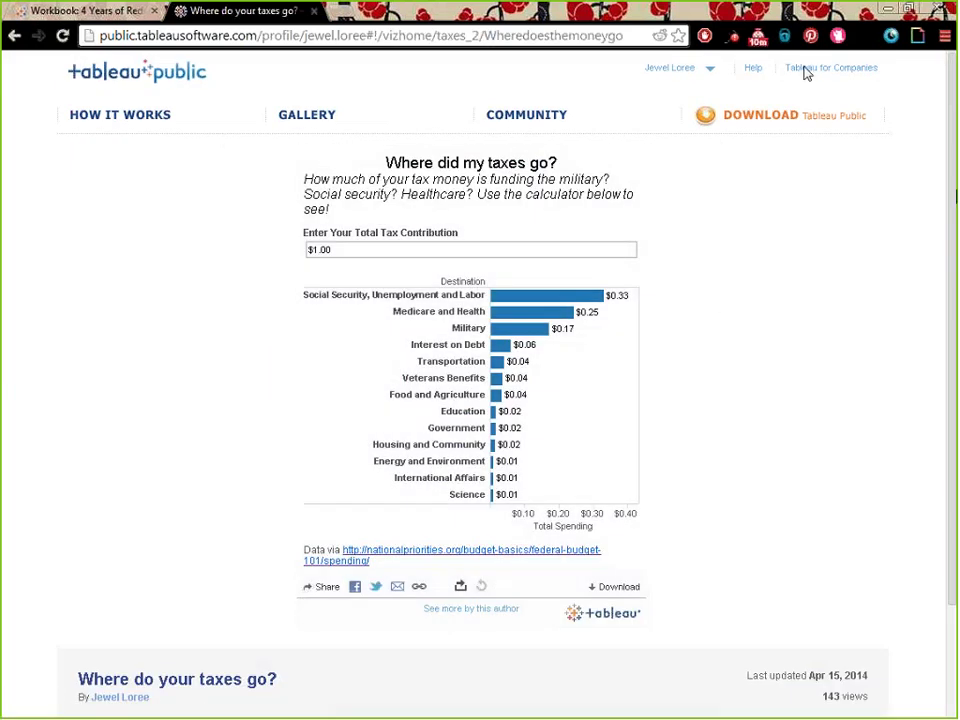
scroll(530, 618, "down", 2)
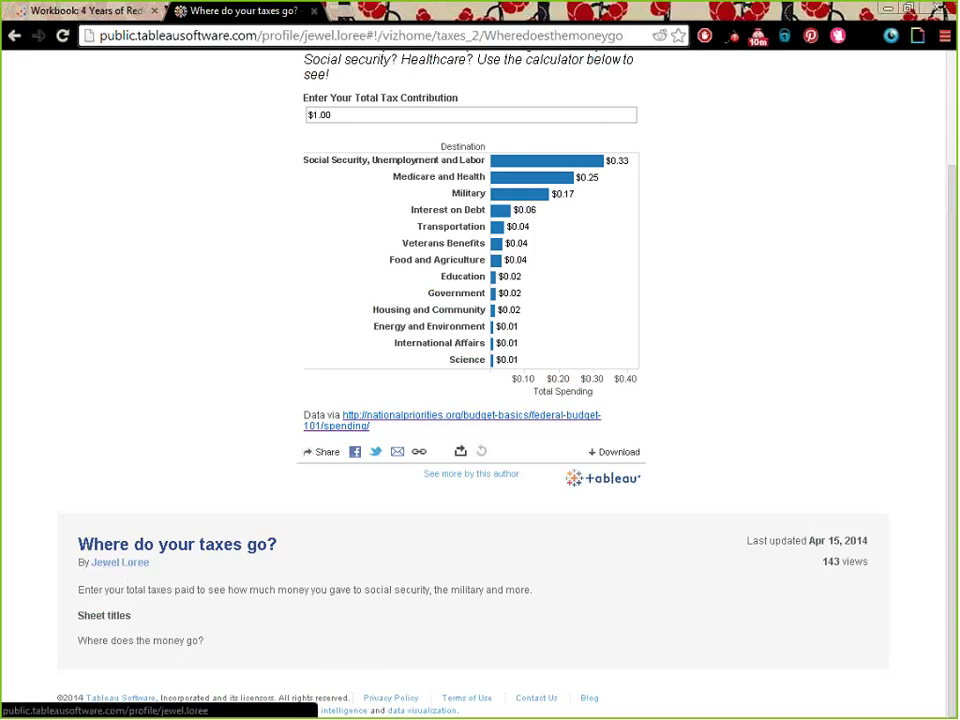
scroll(457, 637, "up", 3)
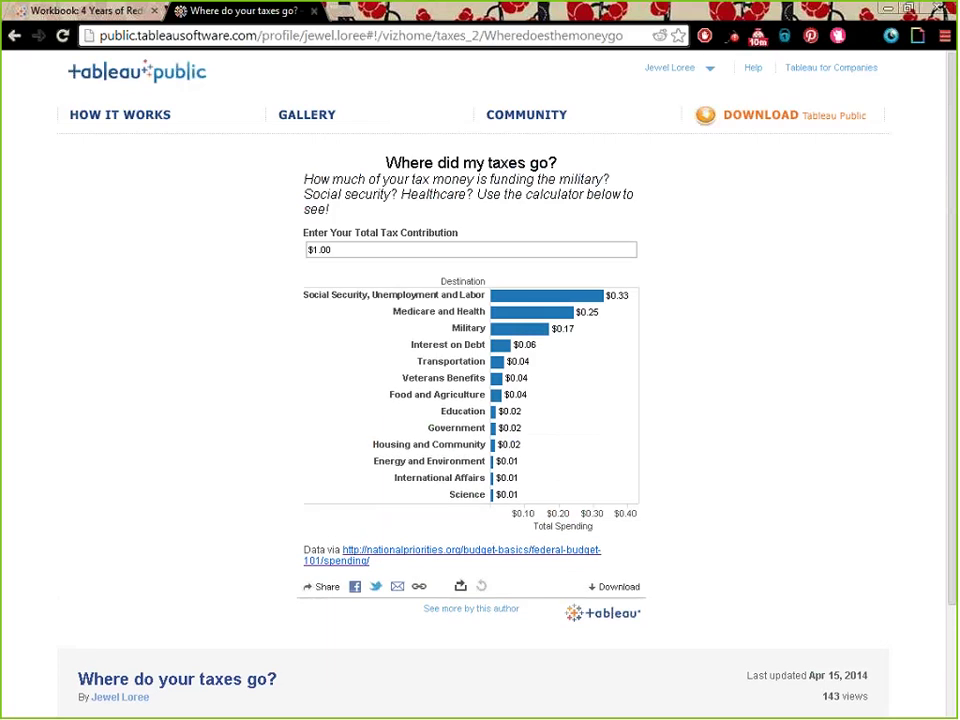
left_click(545, 300)
left_click(527, 312)
left_click(512, 322)
Set the tax contribution to 880 so the bars show dollar amounts.
left_click(370, 253)
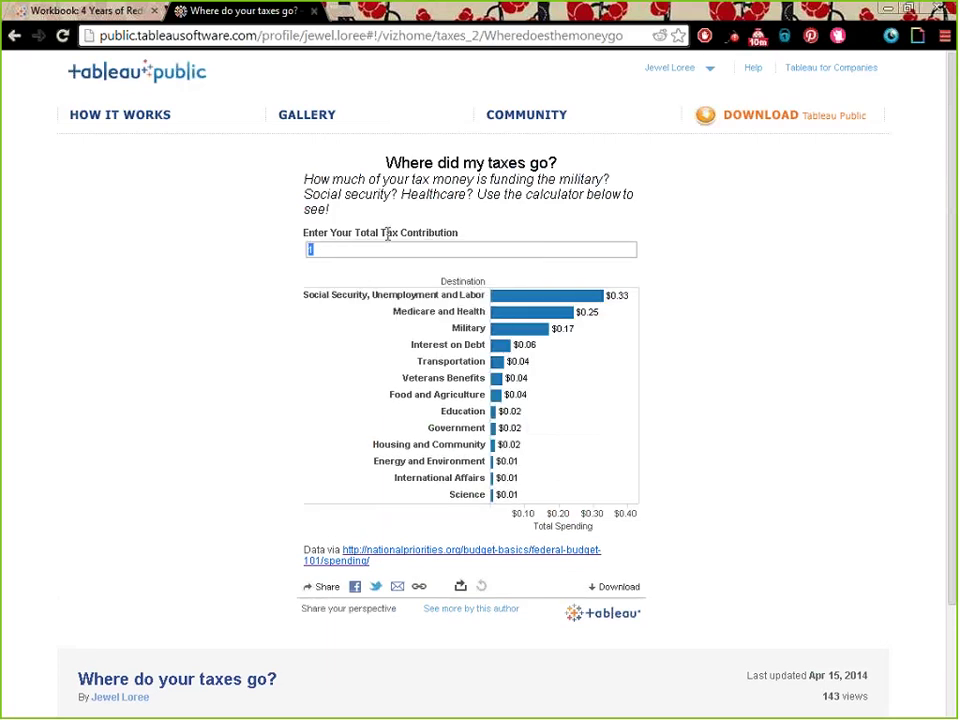
type("880")
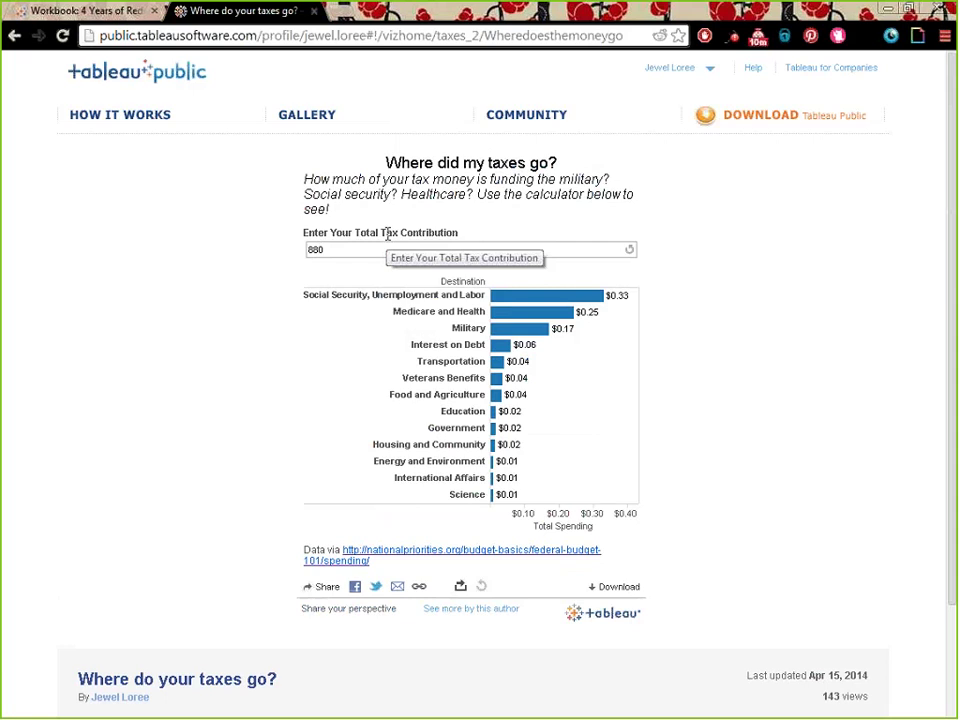
key("Return")
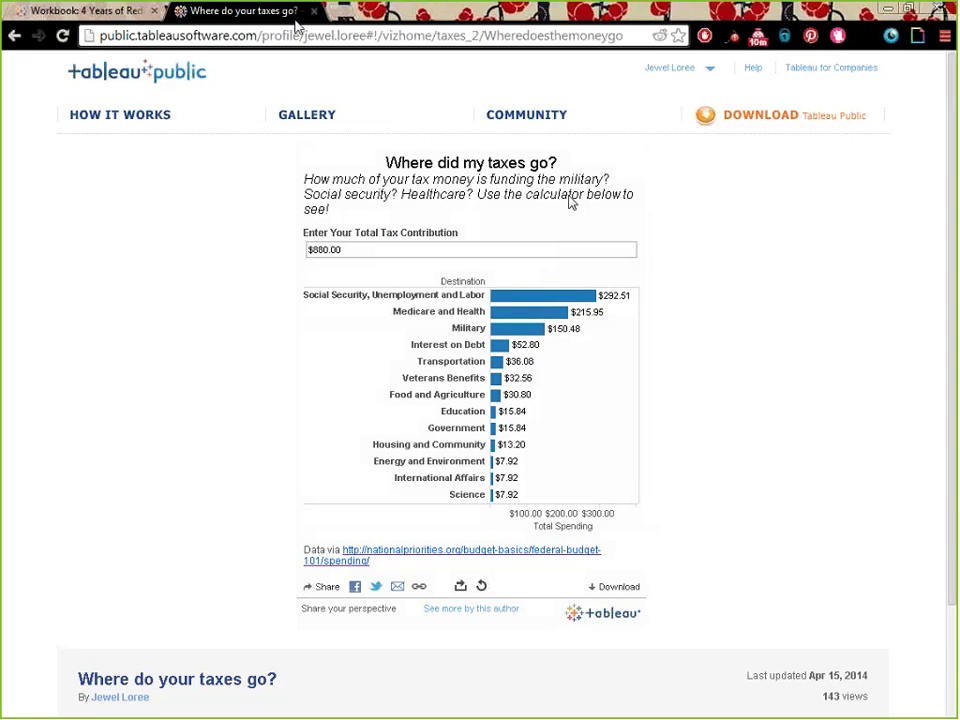
left_click(82, 12)
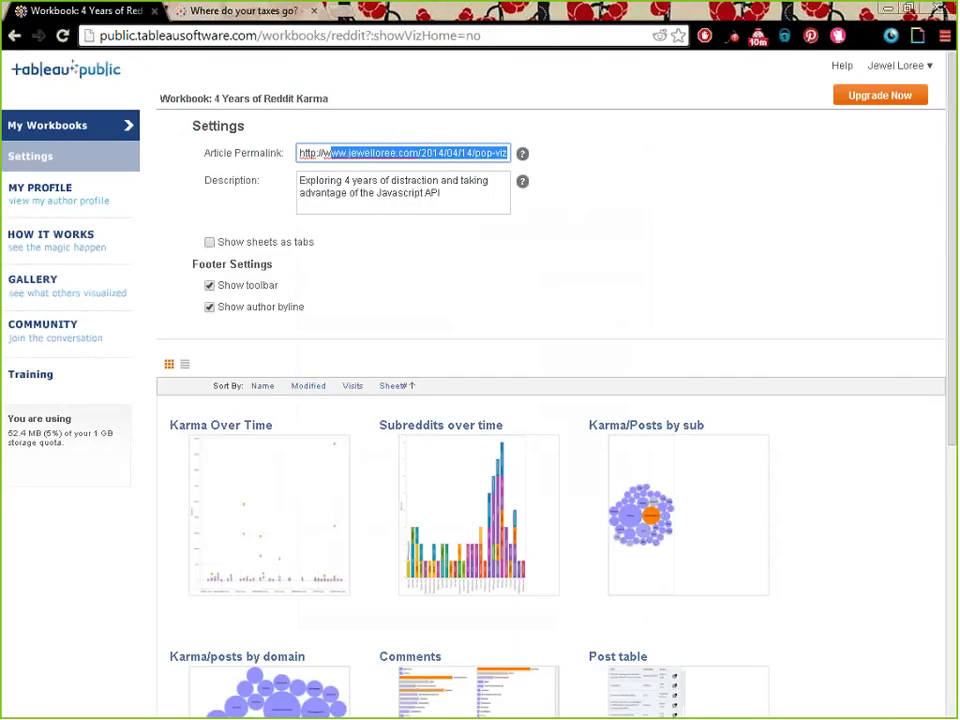
left_click(411, 293)
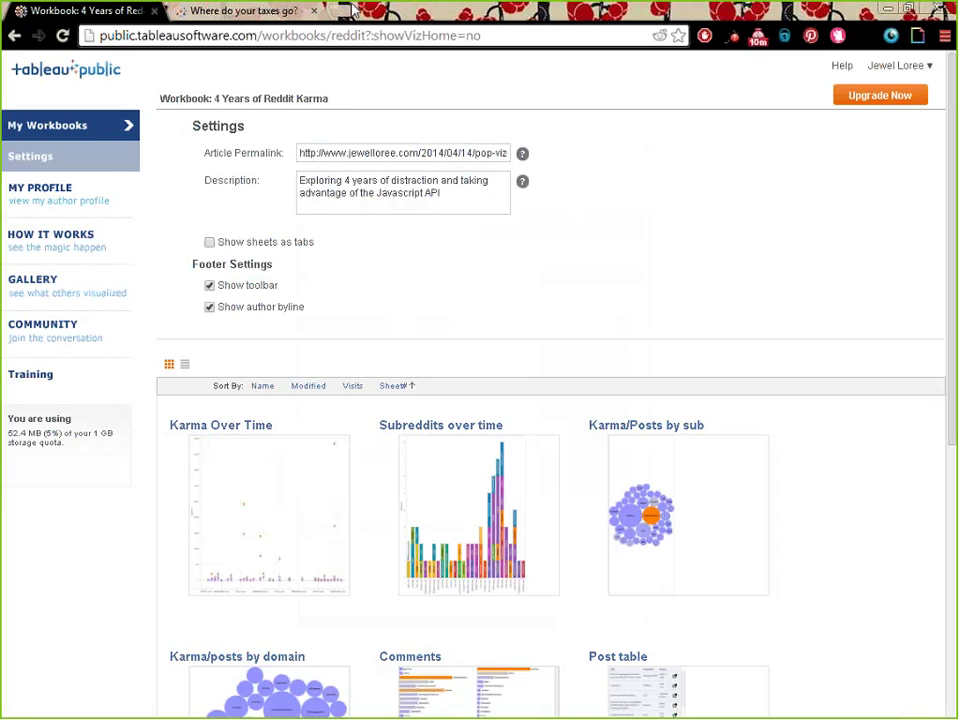
left_click(245, 10)
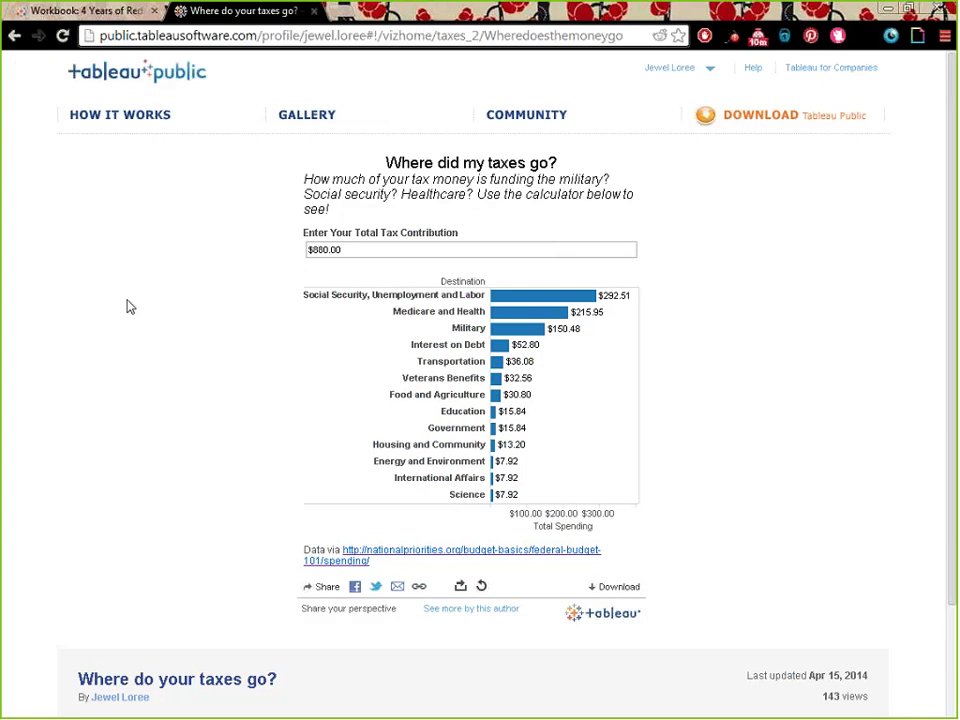
Look over the taxes viz's embed code and e-mail share link, then close the sharing options.
left_click(322, 590)
left_click(414, 525)
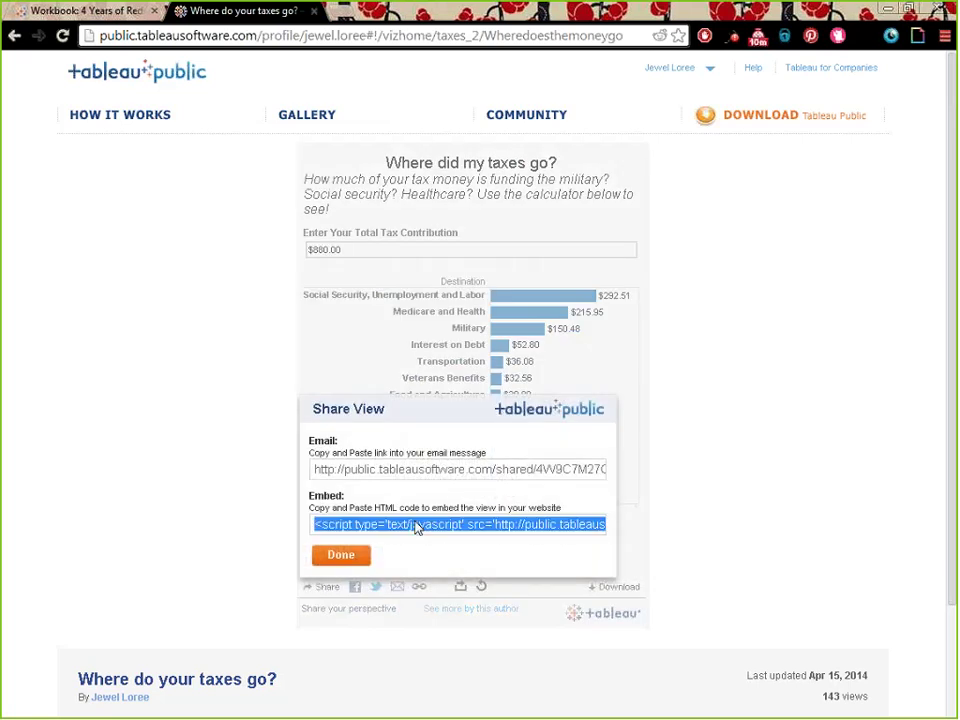
left_click_drag(377, 537, 554, 533)
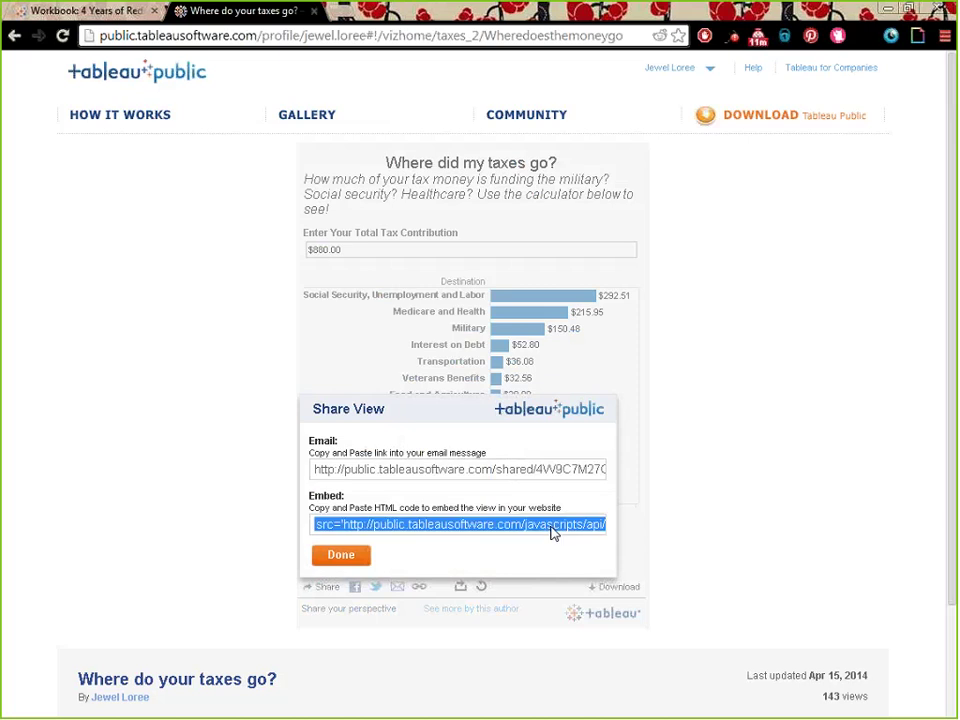
left_click(714, 502)
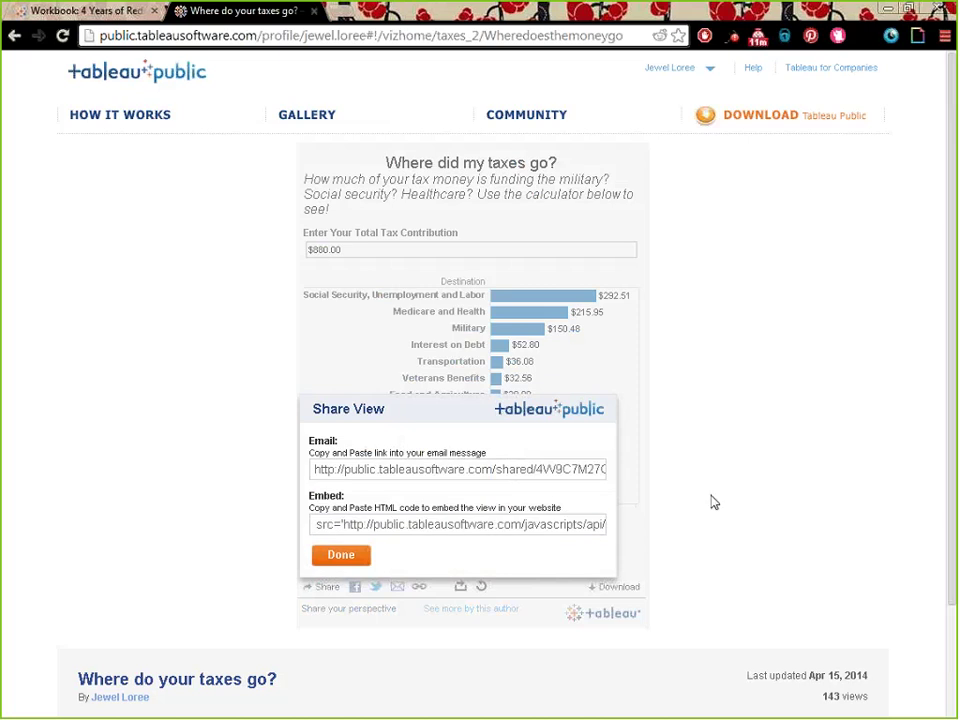
left_click(527, 477)
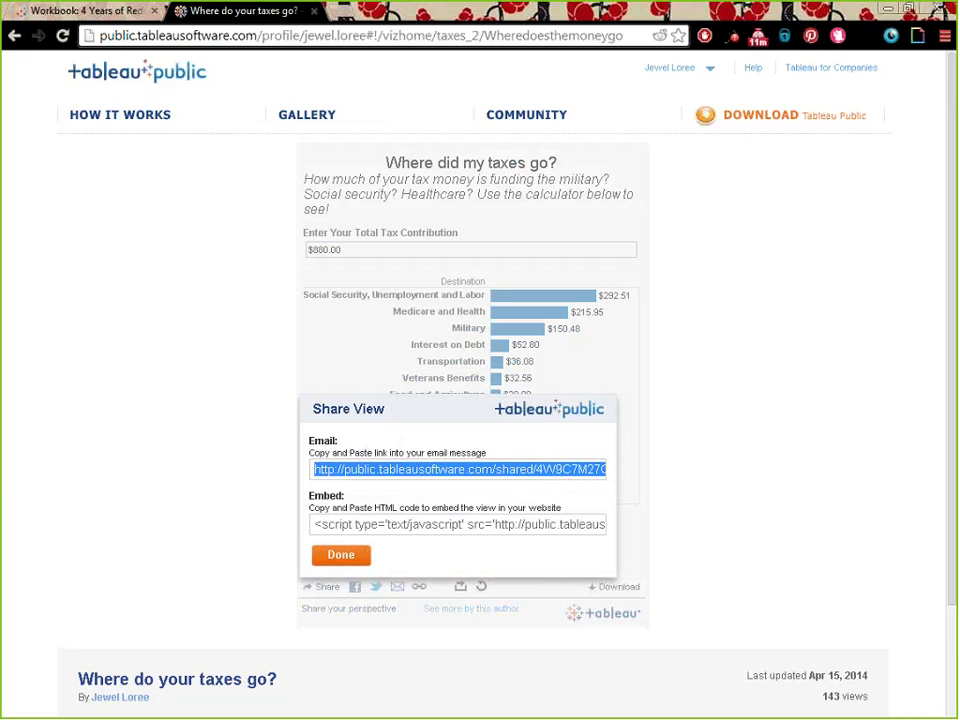
left_click(715, 514)
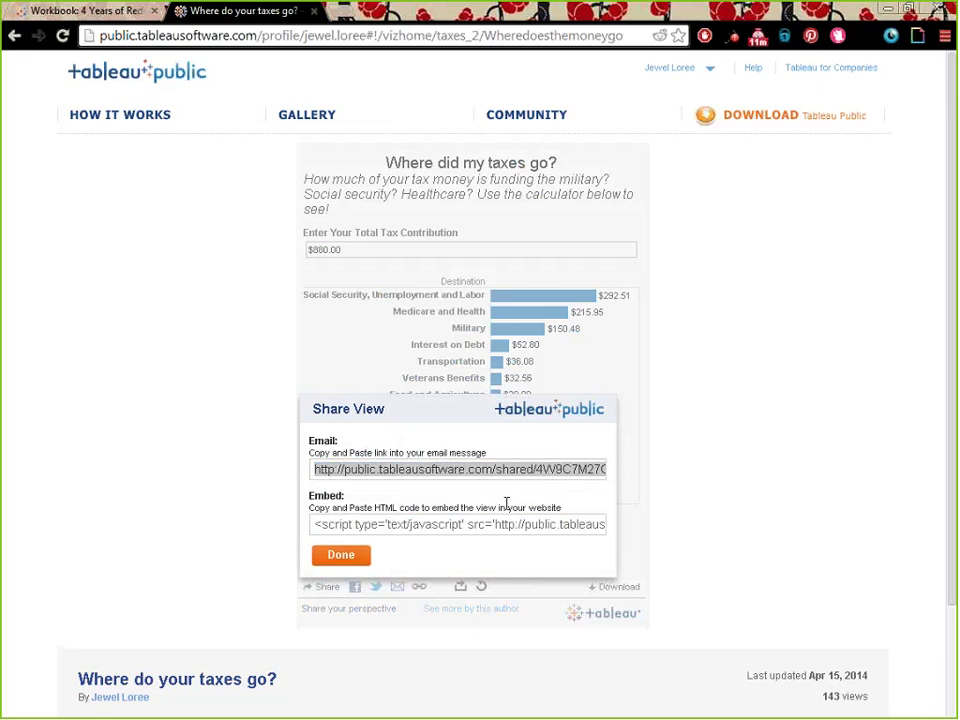
left_click(345, 555)
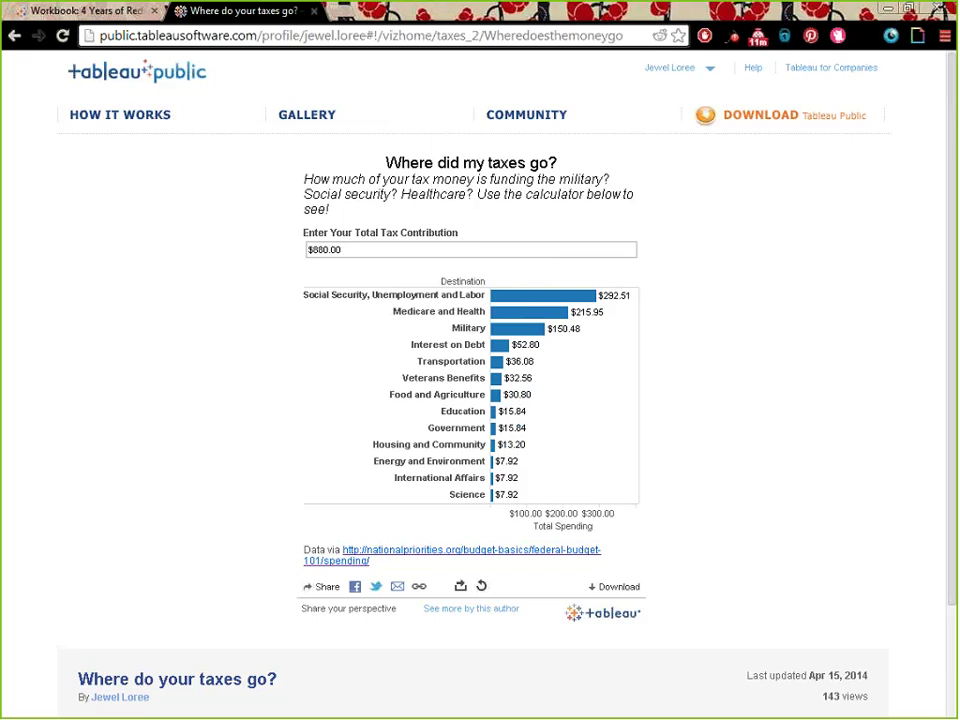
Recalculate the taxes viz for a $2,499 tax contribution.
left_click(381, 249)
type("2,4")
type("99")
key("Return")
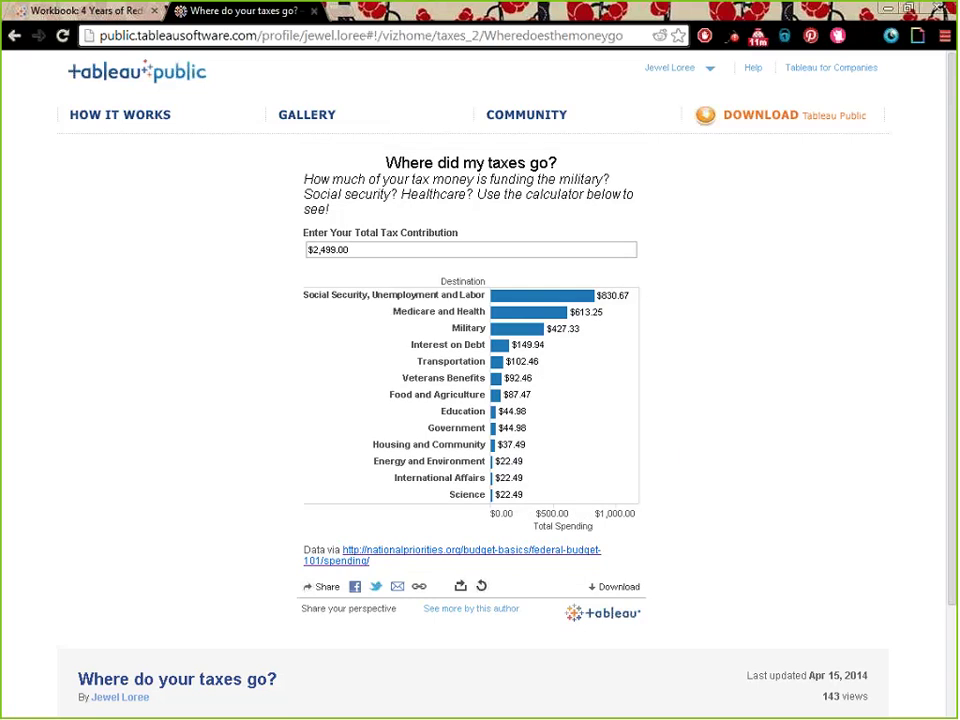
Copy the recalculated viz's e-mail share link and open a new browser tab.
mouse_move(577, 298)
left_click(327, 587)
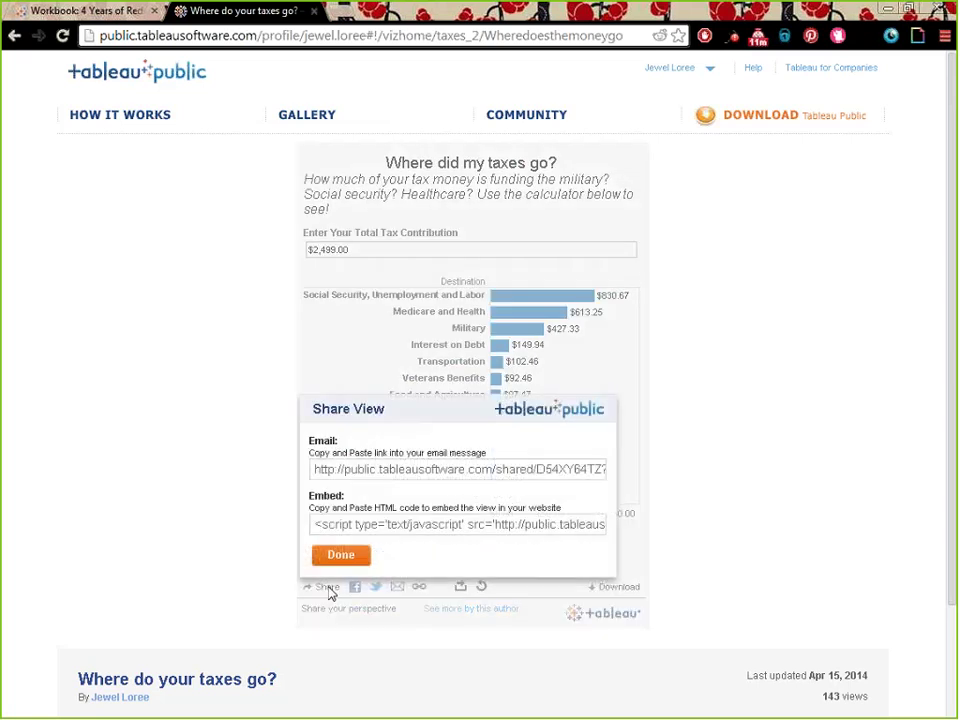
left_click(397, 469)
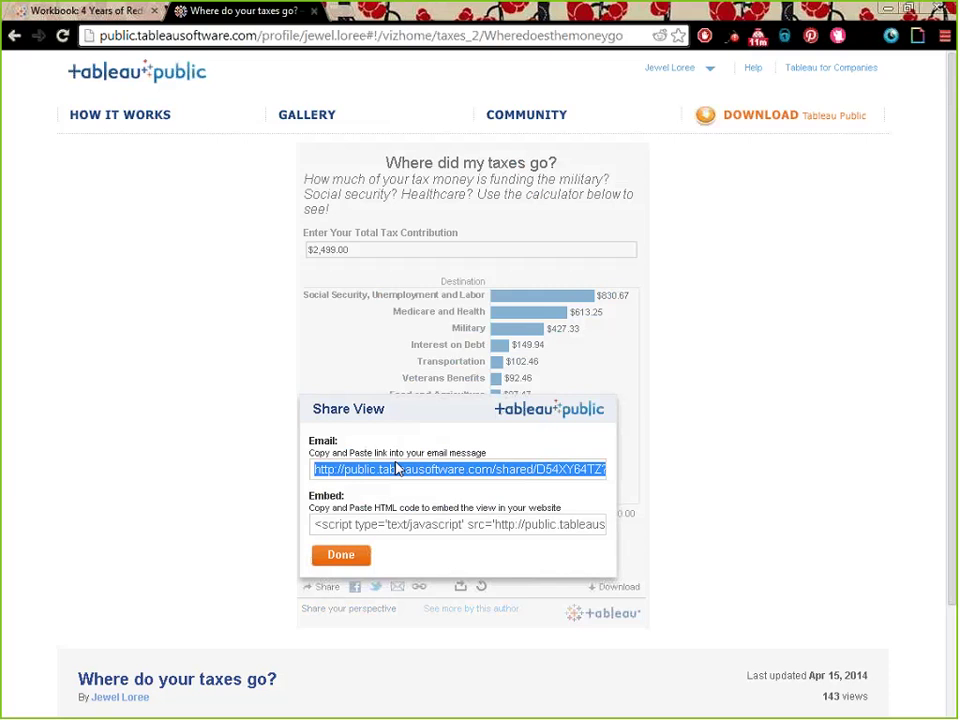
left_click(340, 11)
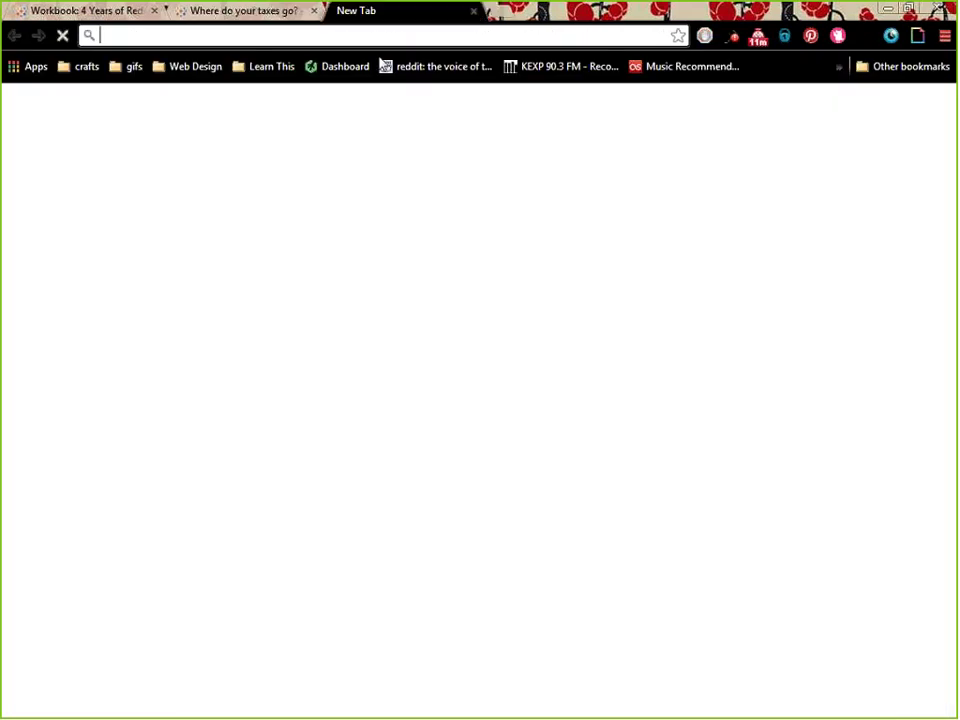
Load the pasted taxes viz share link, then return to the 4 Years of Reddit Karma tab.
type("public.tableausoftware.com/shared/D54XY64TZ?display_count=no")
key("Return")
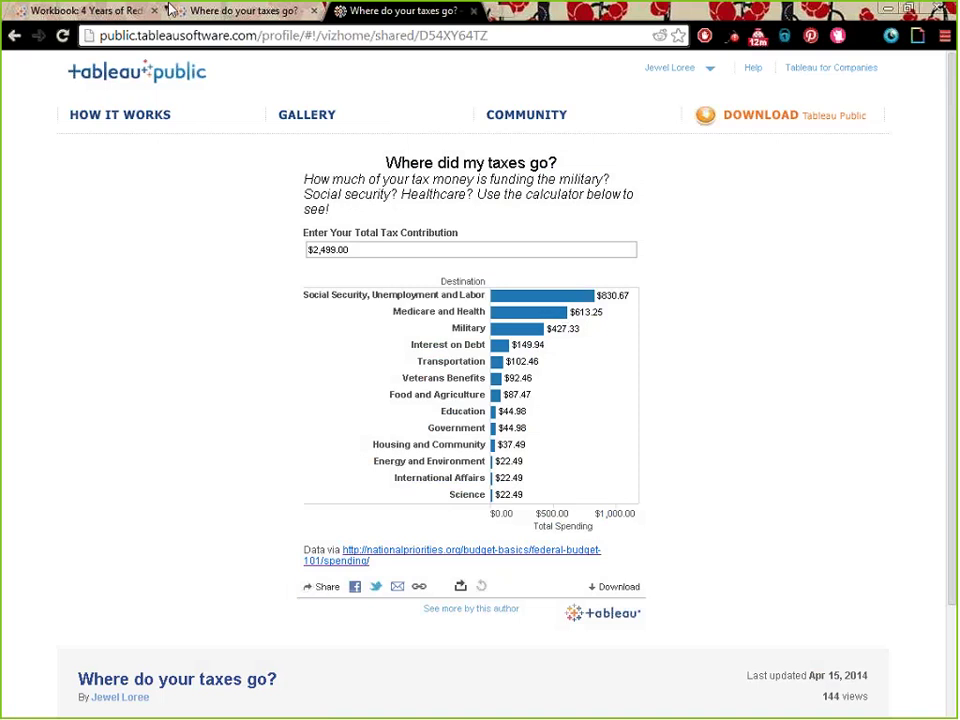
left_click(128, 10)
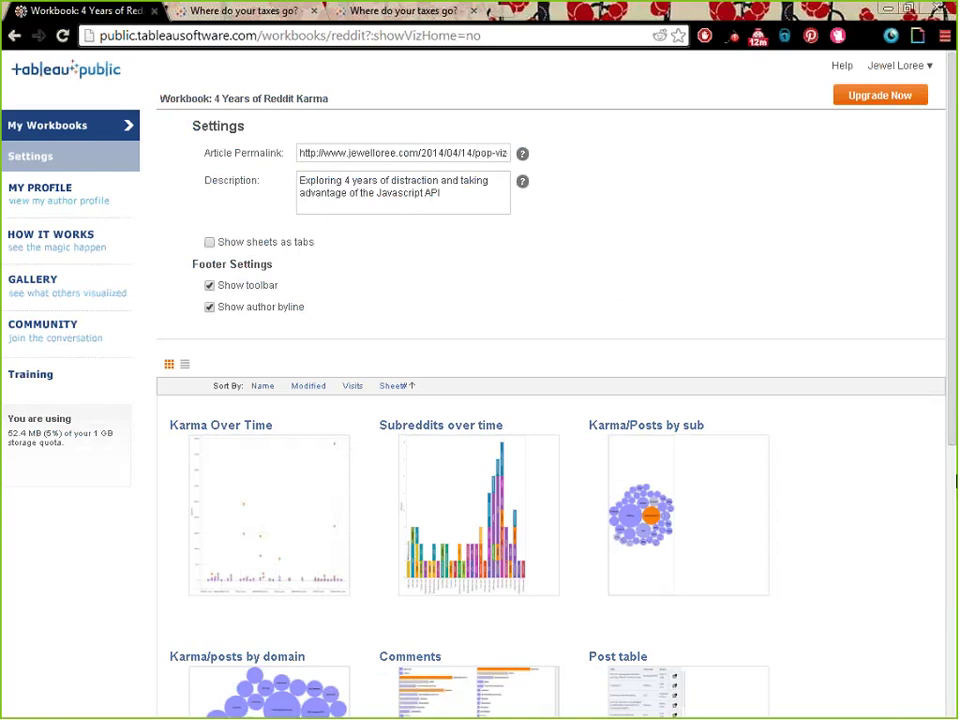
Scroll the workbook page and open the 4years dashboard sheet.
scroll(731, 209, "down", 5)
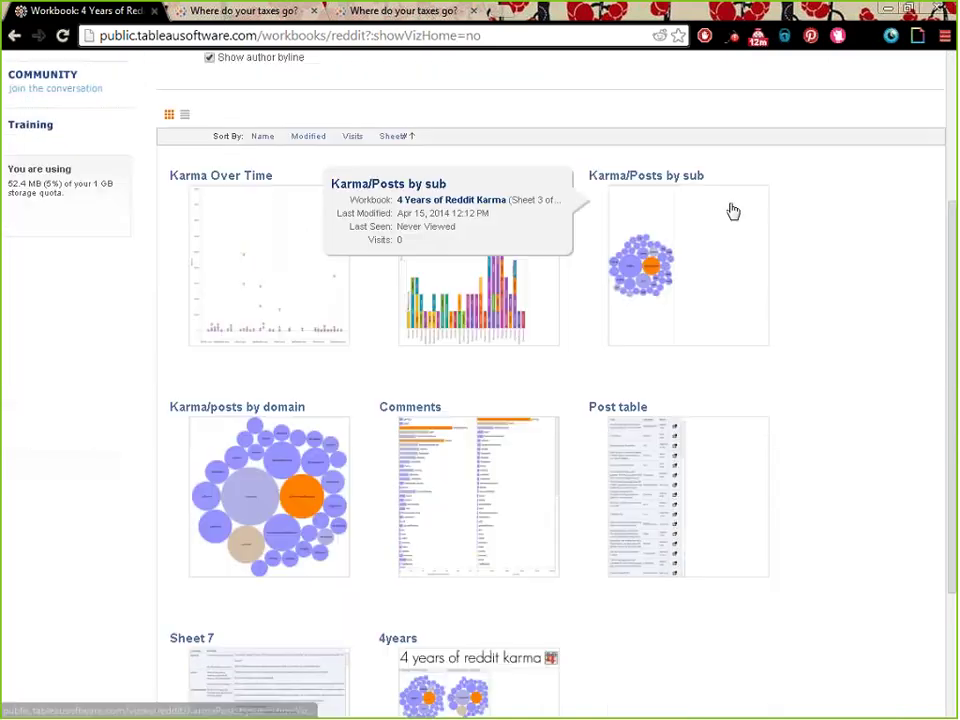
scroll(789, 407, "up", 5)
scroll(789, 408, "down", 3)
scroll(789, 407, "down", 2)
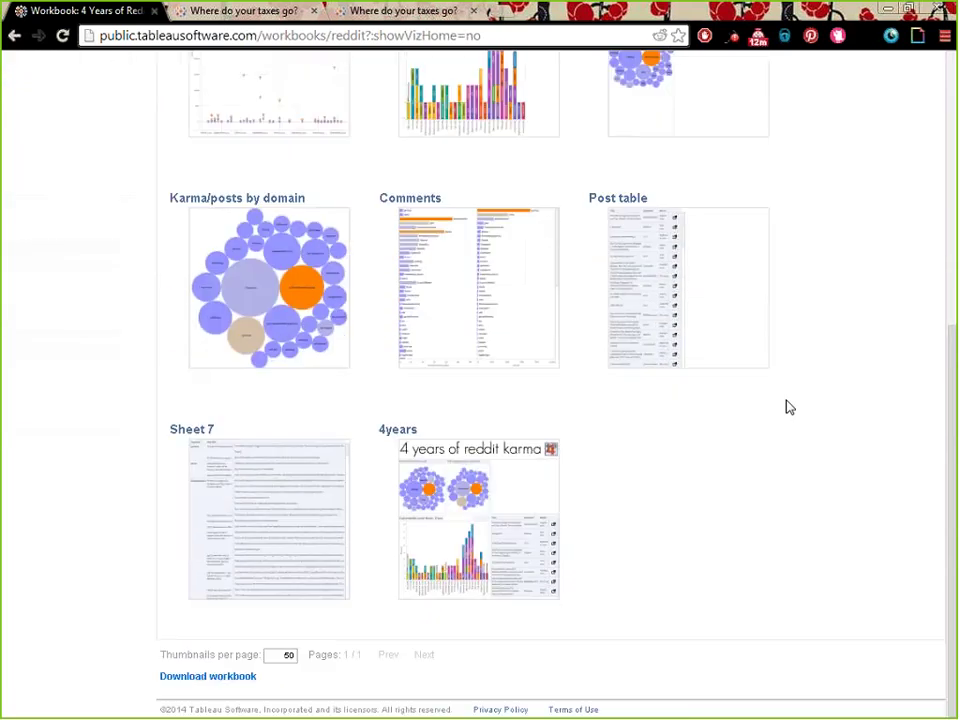
left_click(520, 488)
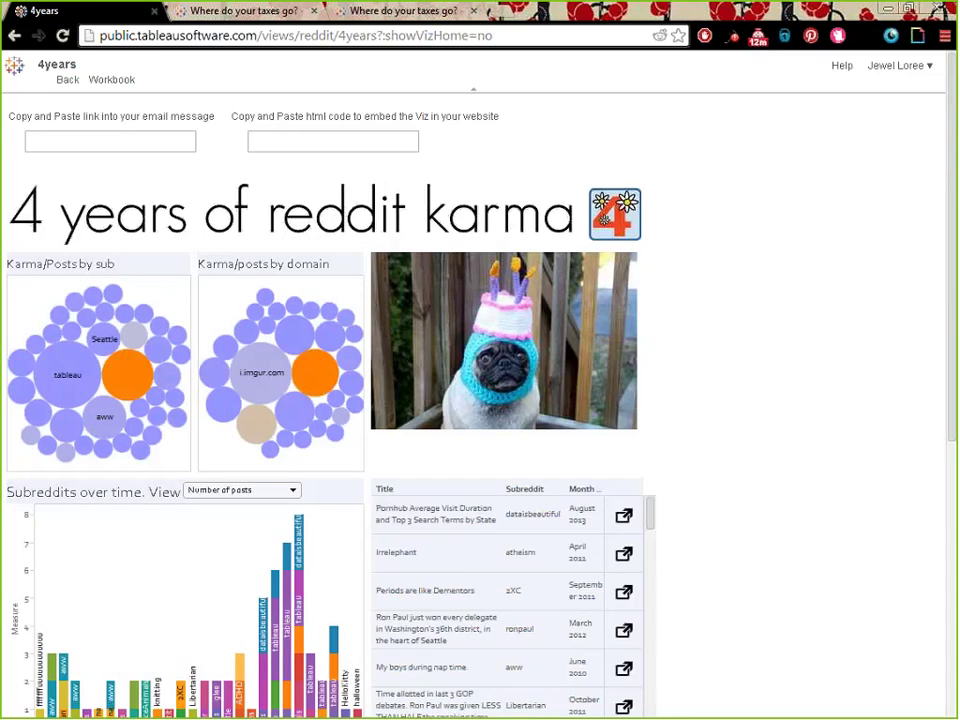
Inspect the 4years share link's reddit, views and embed parts, then select the whole HTML embed code.
left_click_drag(279, 141, 340, 141)
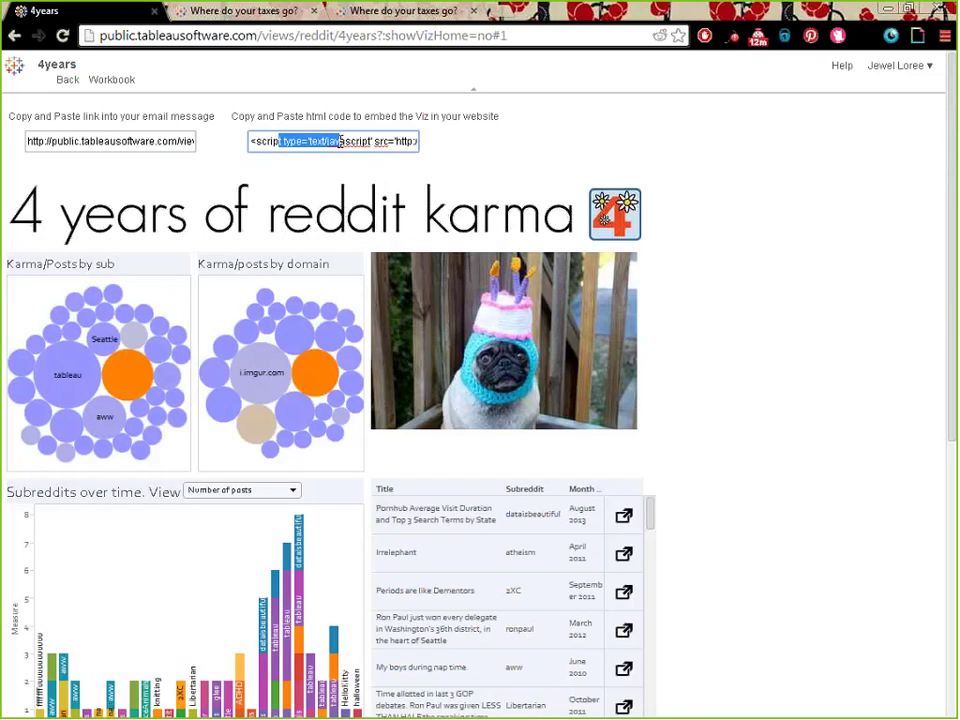
left_click(188, 142)
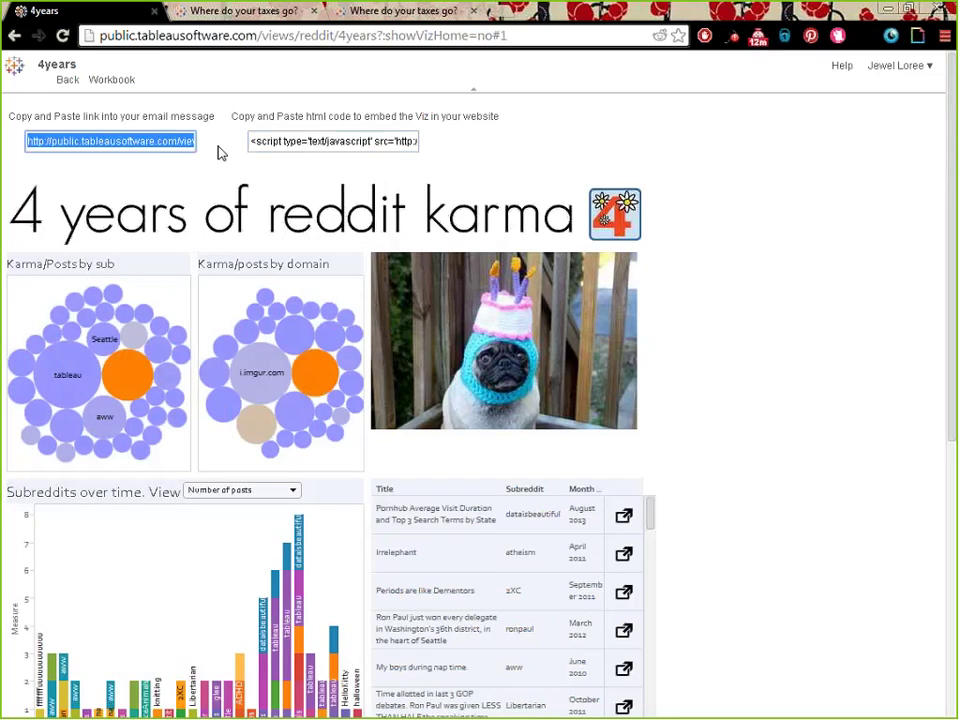
key("End")
key("ctrl+a")
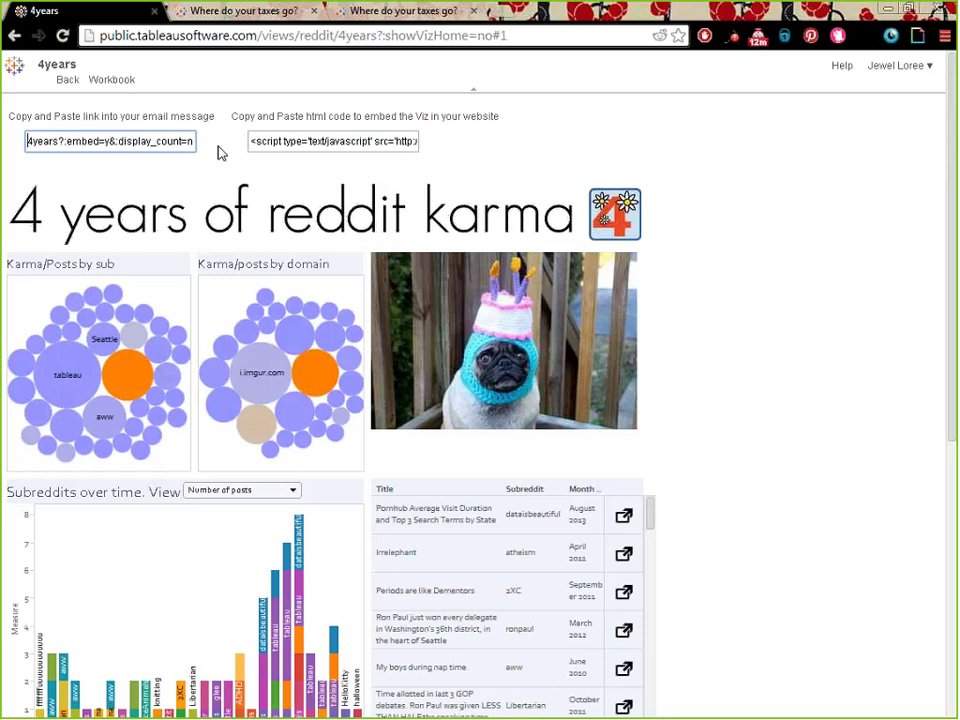
key("ctrl+Left")
key("ctrl+Left")
key("ctrl+Left")
key("ctrl+Left")
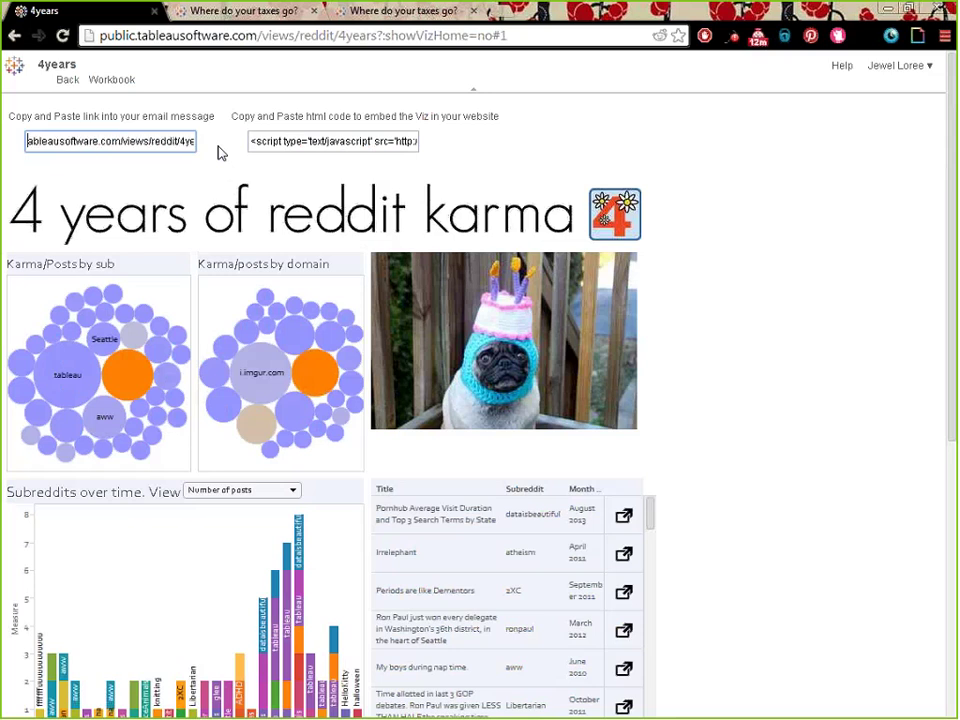
key("Left")
key("ctrl+Right")
key("ctrl+Right")
key("ctrl+Right")
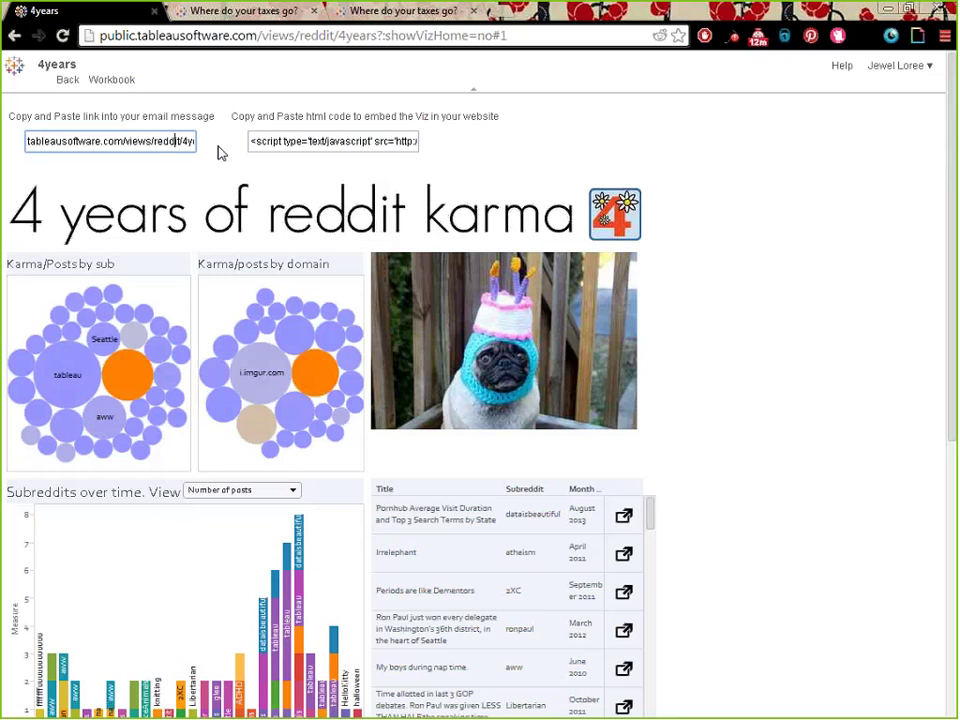
key("ctrl+Left")
key("Home")
key("ctrl+Left")
key("ctrl+Right")
key("ctrl+Right")
key("ctrl+Right")
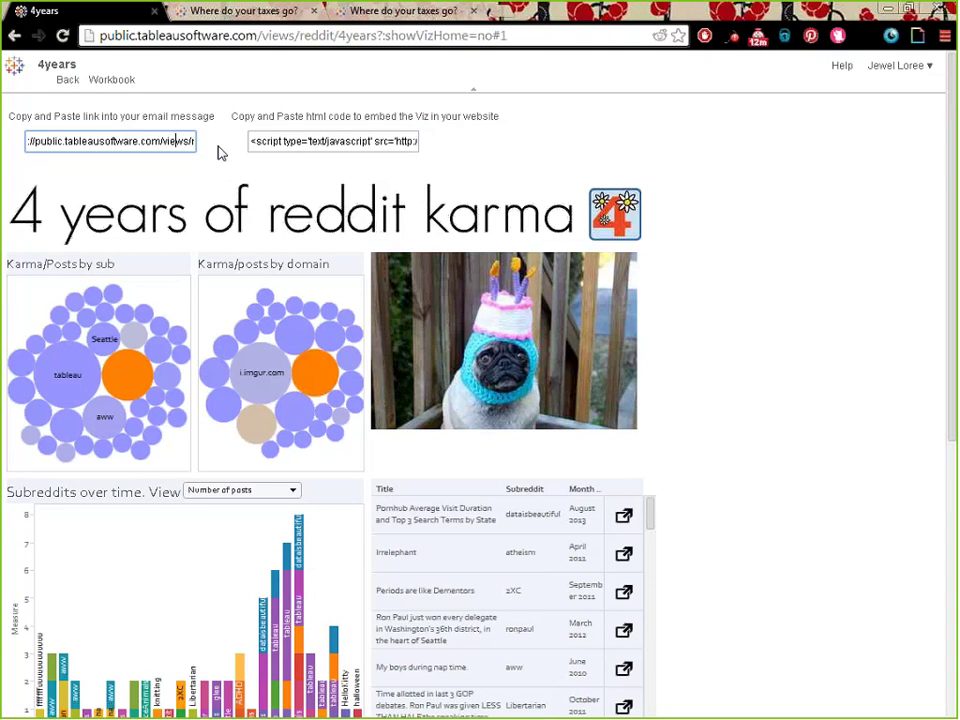
key("ctrl+Right")
key("ctrl+Right")
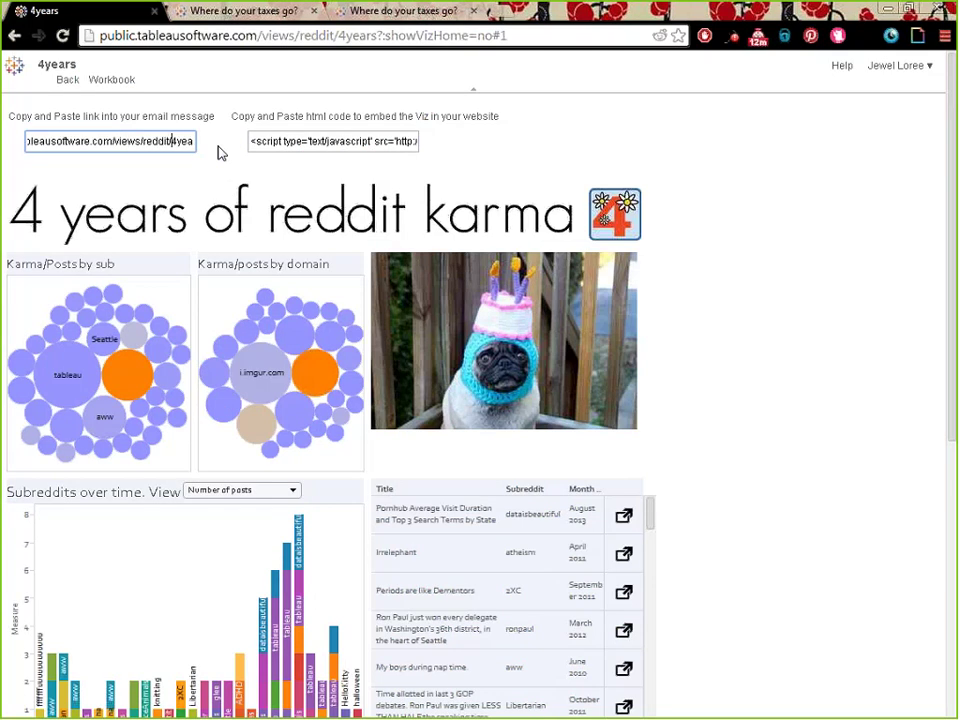
key("ctrl+Right")
key("ctrl+Right")
key("ctrl+Right")
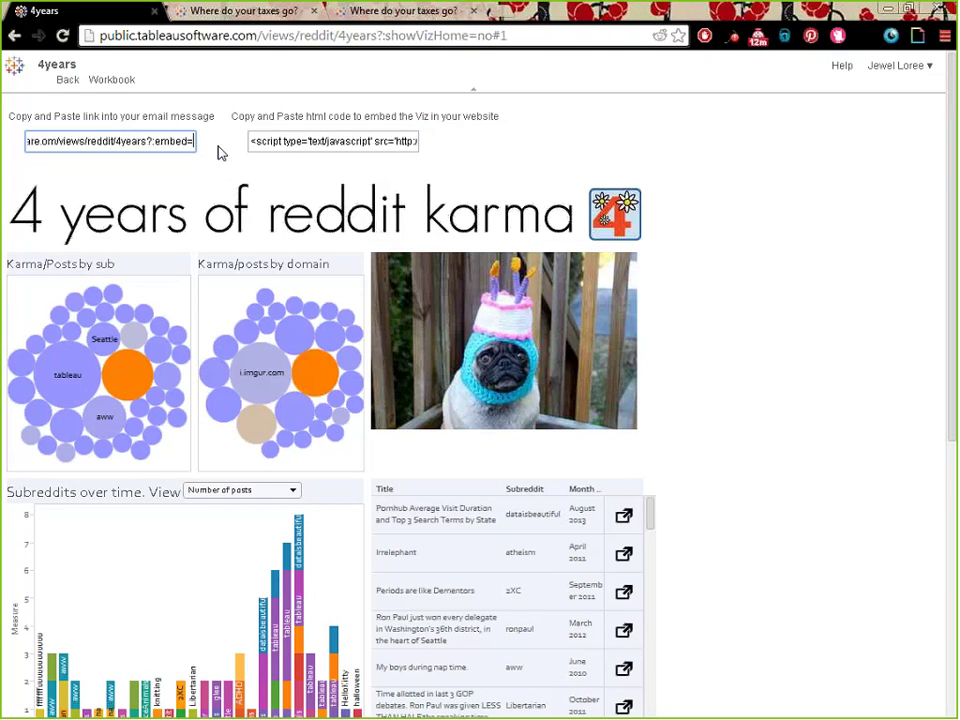
key("Right")
key("End")
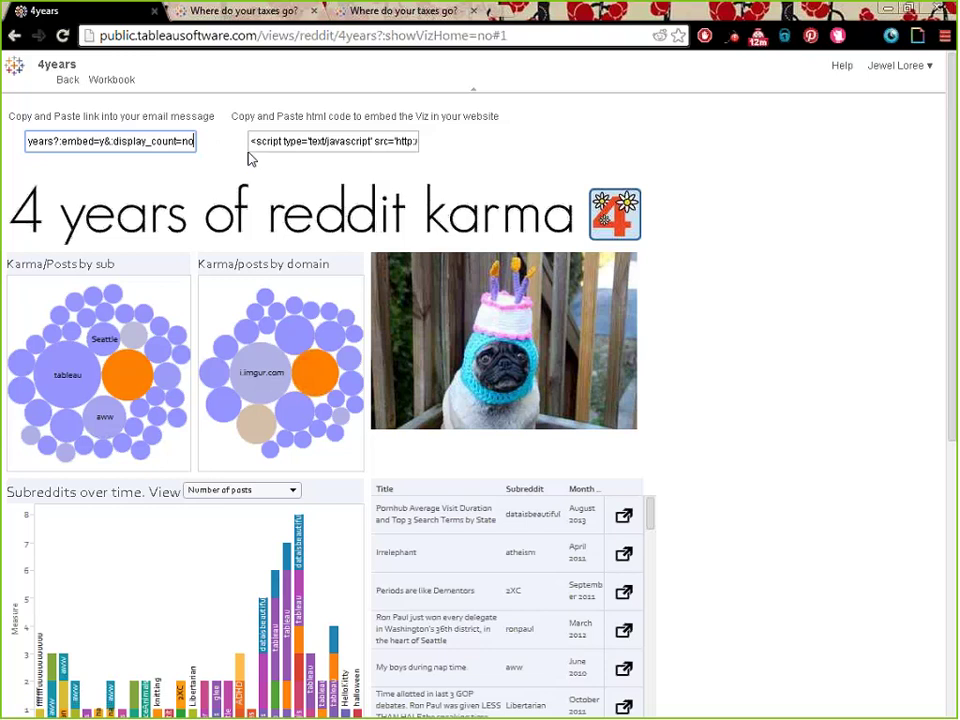
left_click(283, 144)
key("ctrl+a")
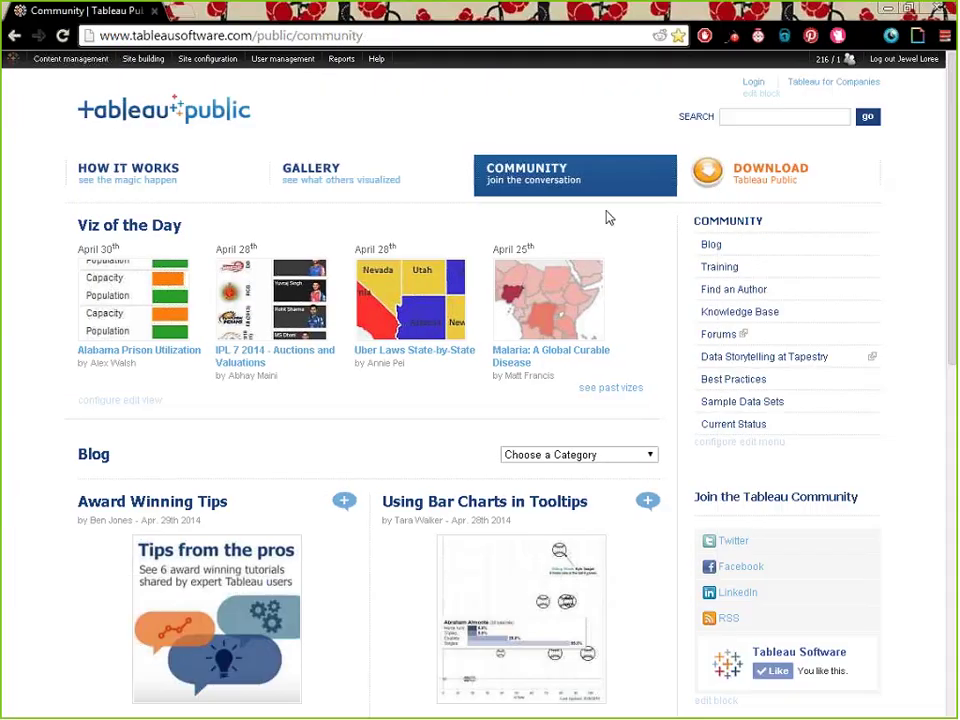
Browse the Community page's blog posts like Award Winning Tips, then click into the SEARCH box.
scroll(536, 231, "down", 2)
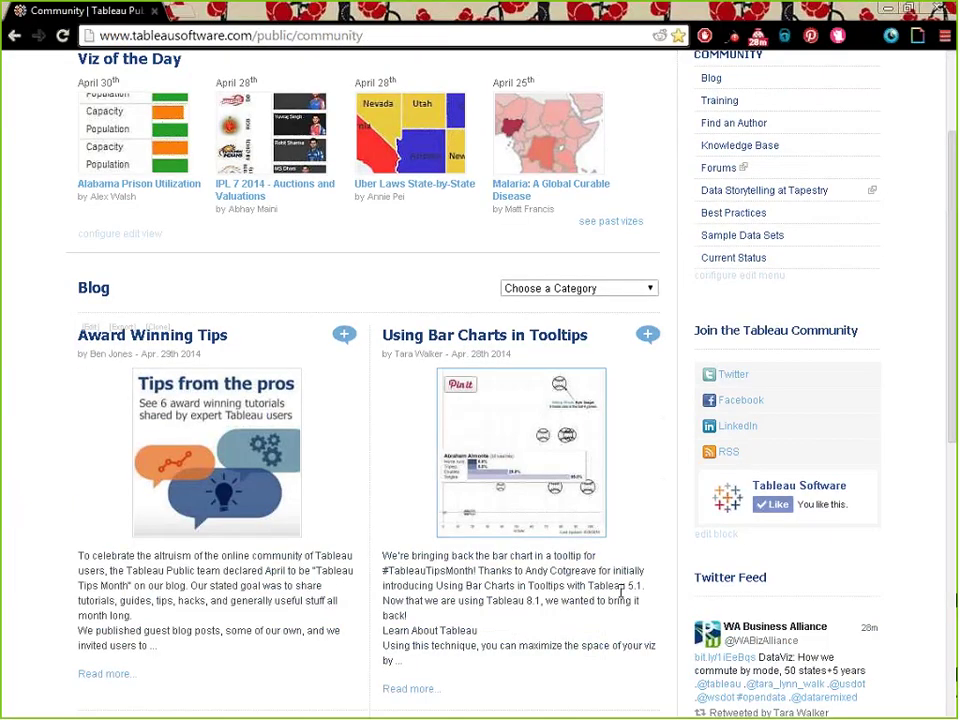
scroll(388, 503, "up", 2)
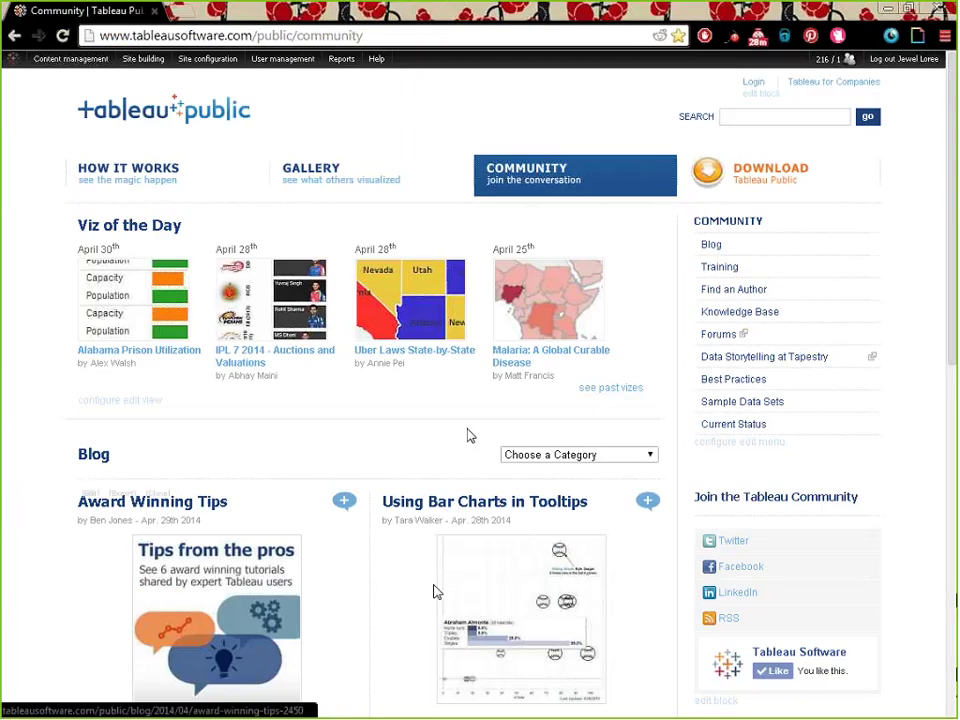
scroll(590, 569, "down", 6)
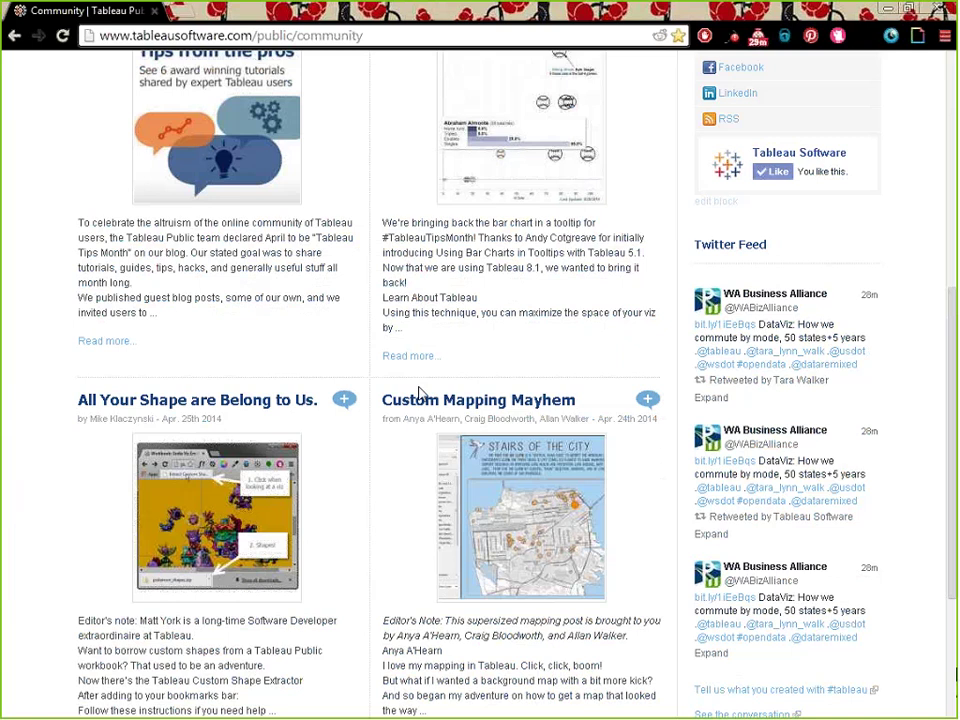
scroll(404, 422, "up", 4)
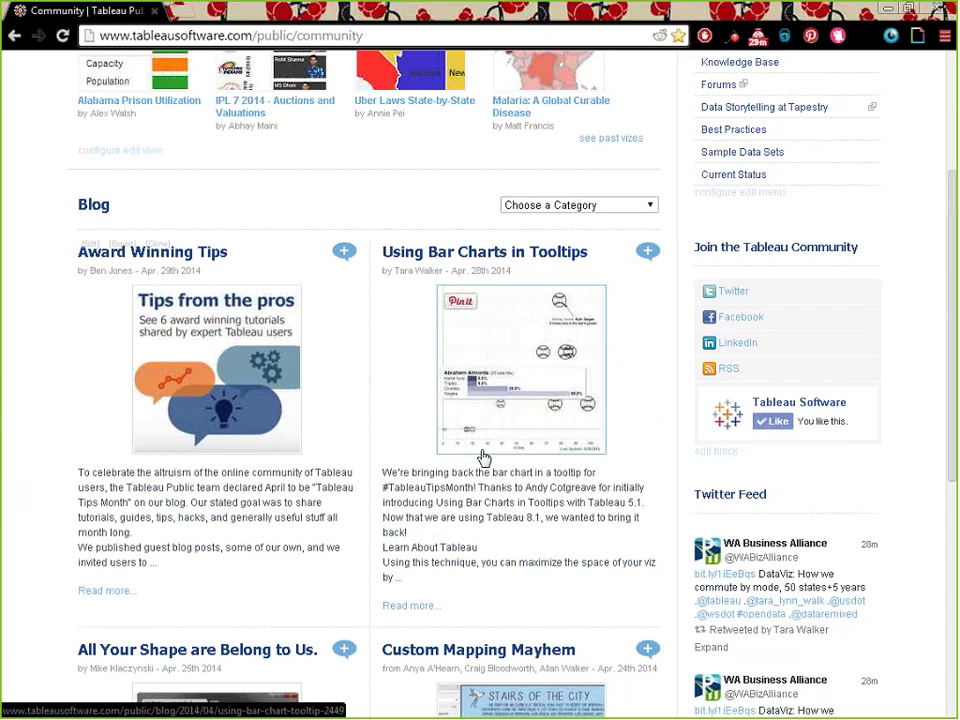
scroll(420, 420, "down", 1)
scroll(395, 400, "up", 1)
scroll(395, 400, "up", 3)
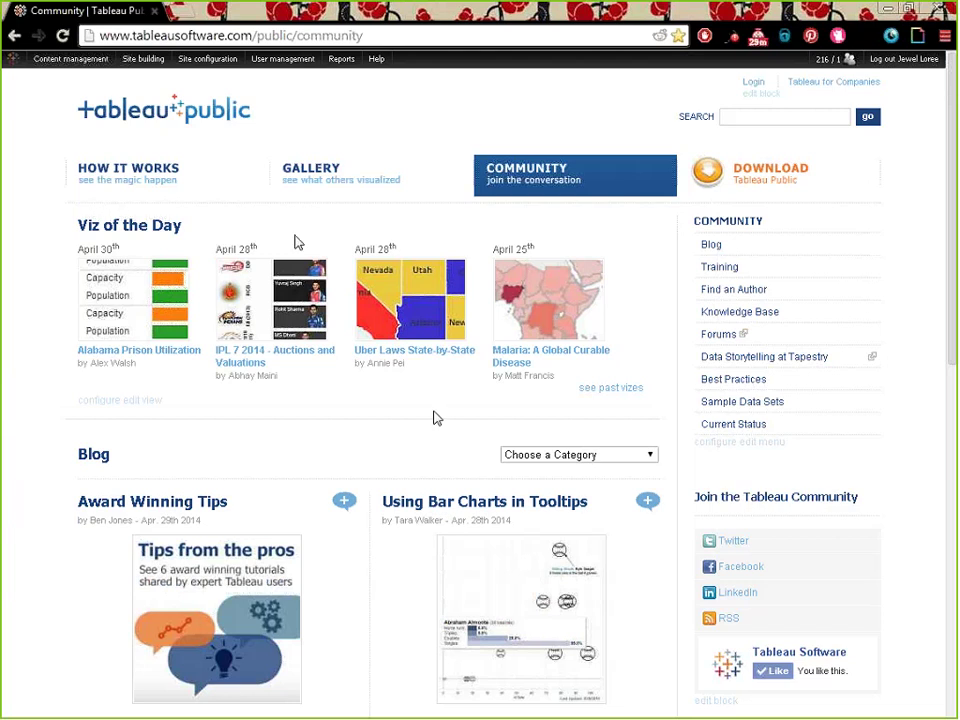
scroll(436, 418, "down", 2)
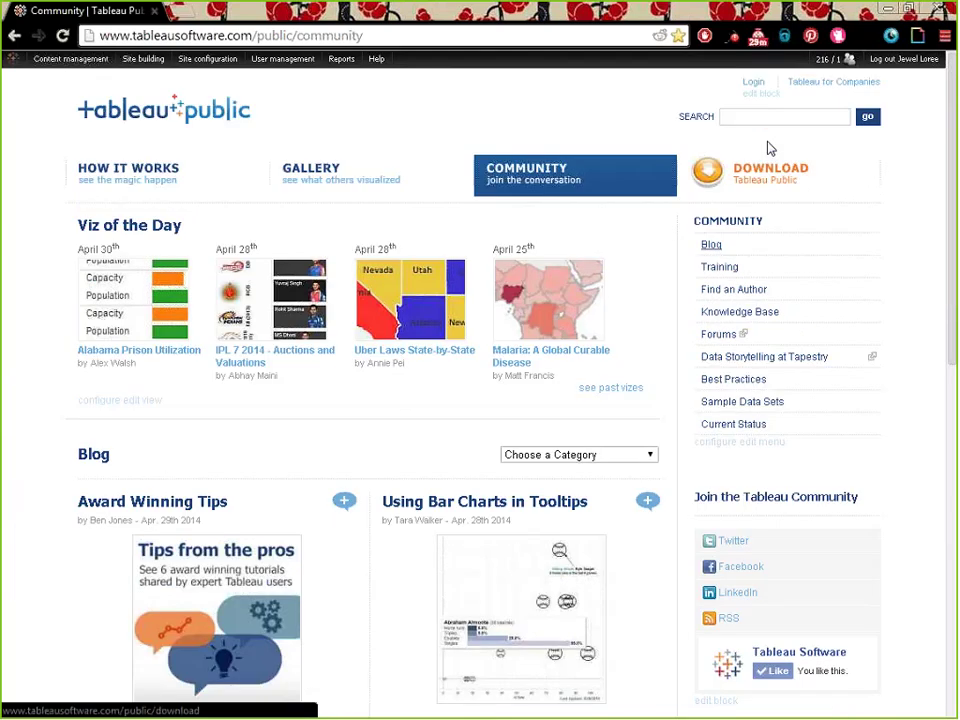
left_click(771, 120)
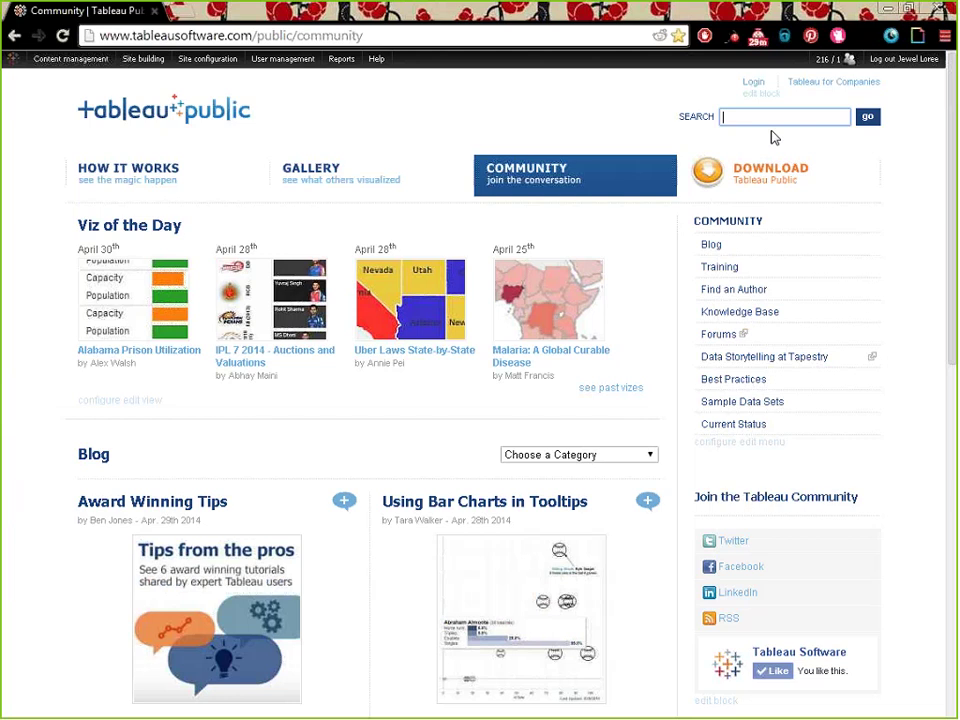
Search the site for 'blogg' and open the Wrapping up Data Blogging Month post.
type("blogg")
key("Return")
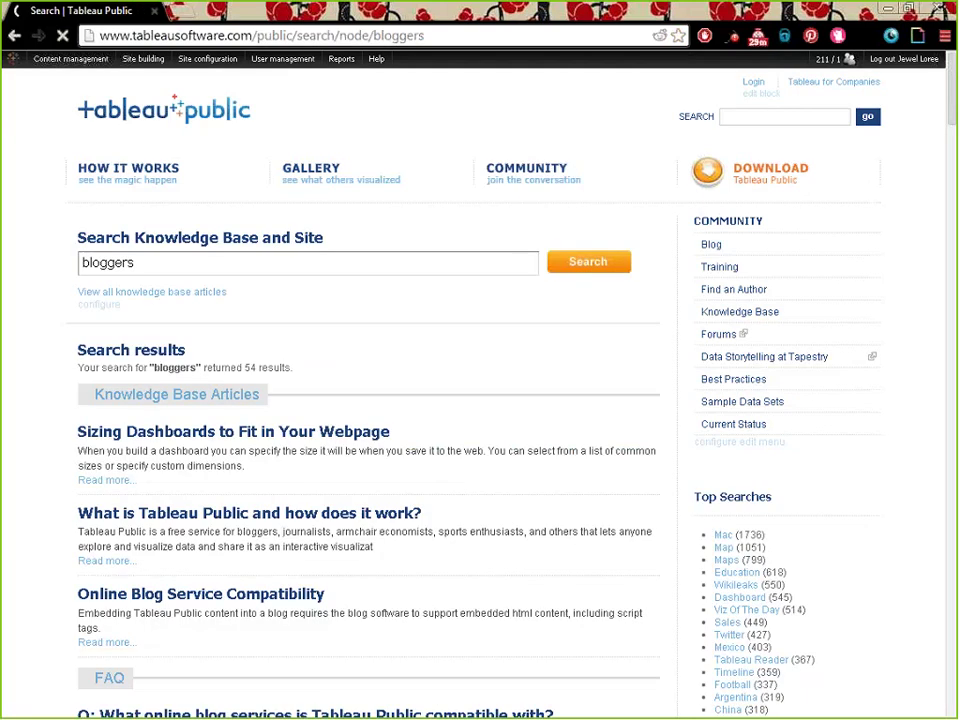
scroll(434, 364, "down", 5)
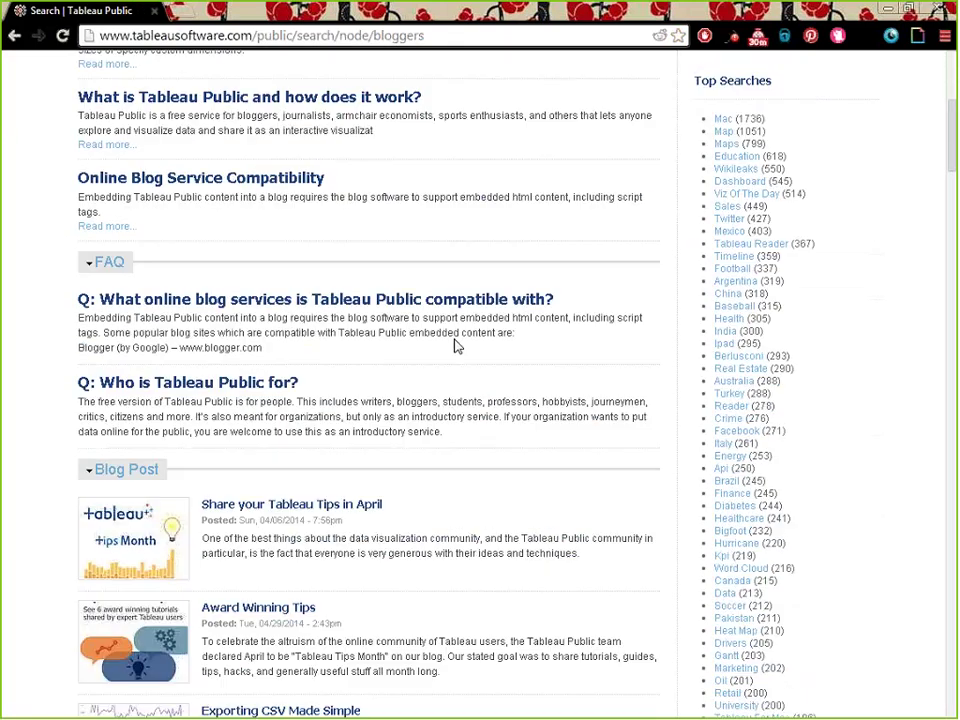
scroll(454, 340, "down", 5)
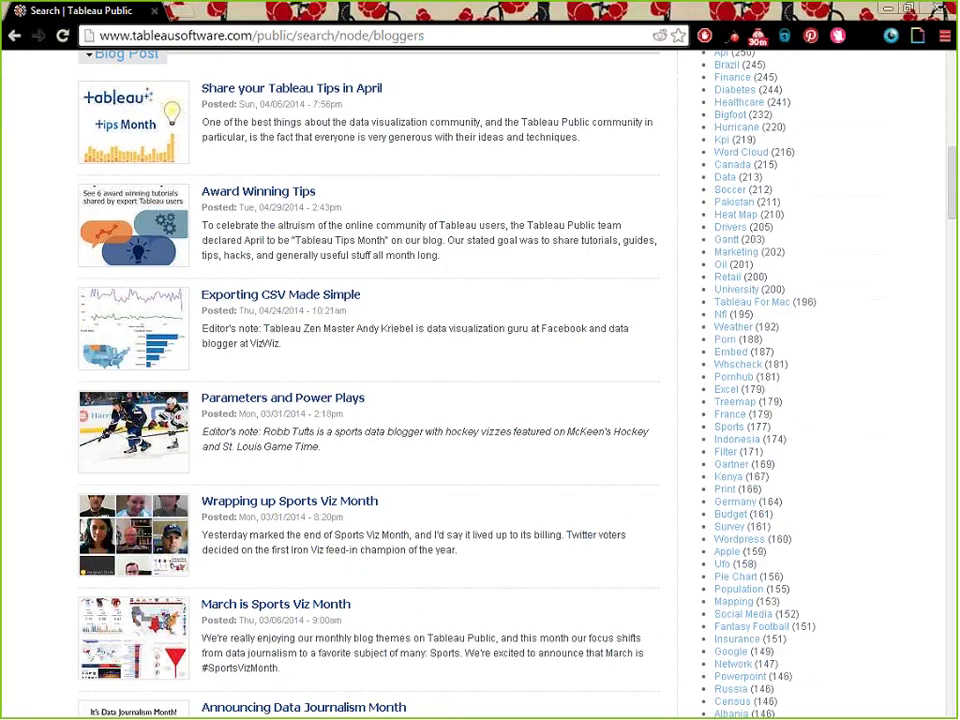
scroll(367, 572, "down", 3)
left_click(367, 568)
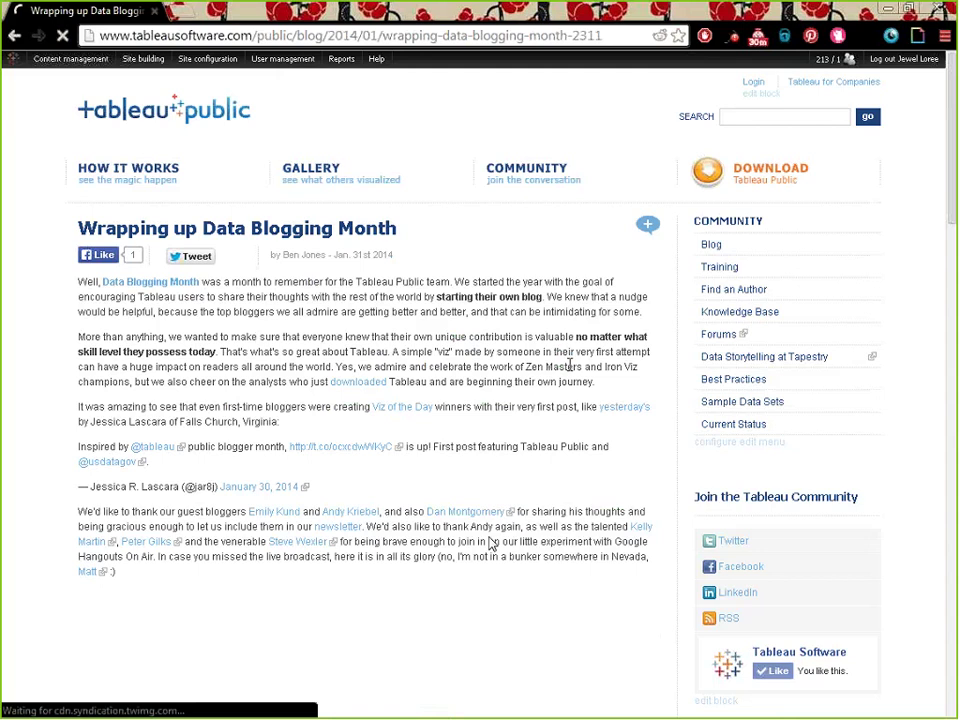
Open the full Data Blog Finder page and scroll its list of 90 blogs to the end.
scroll(570, 364, "down", 15)
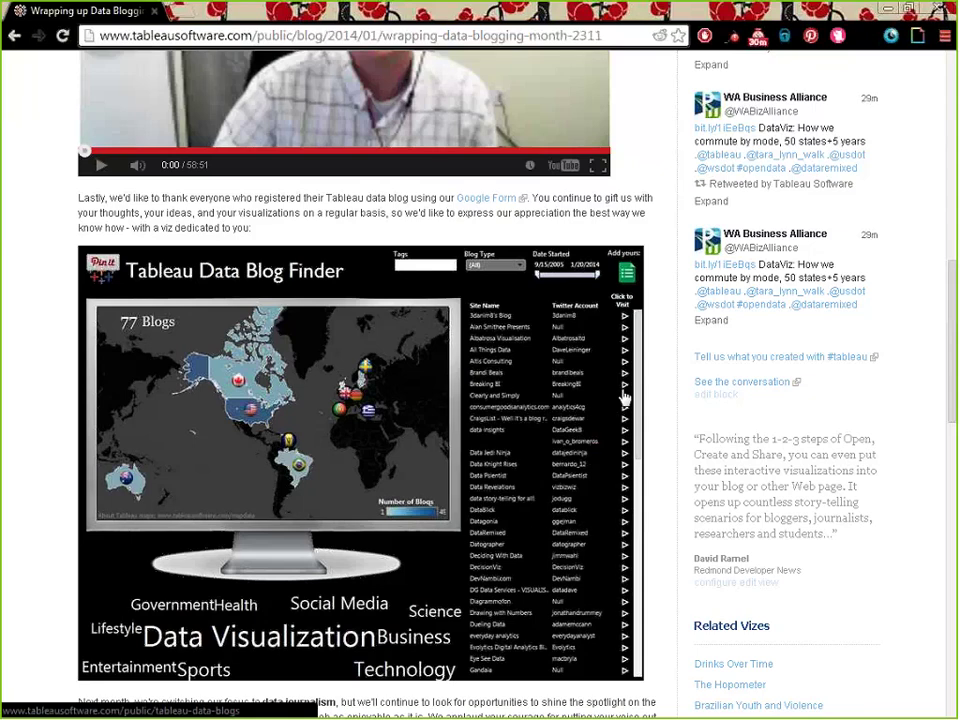
scroll(414, 366, "down", 2)
left_click(417, 371)
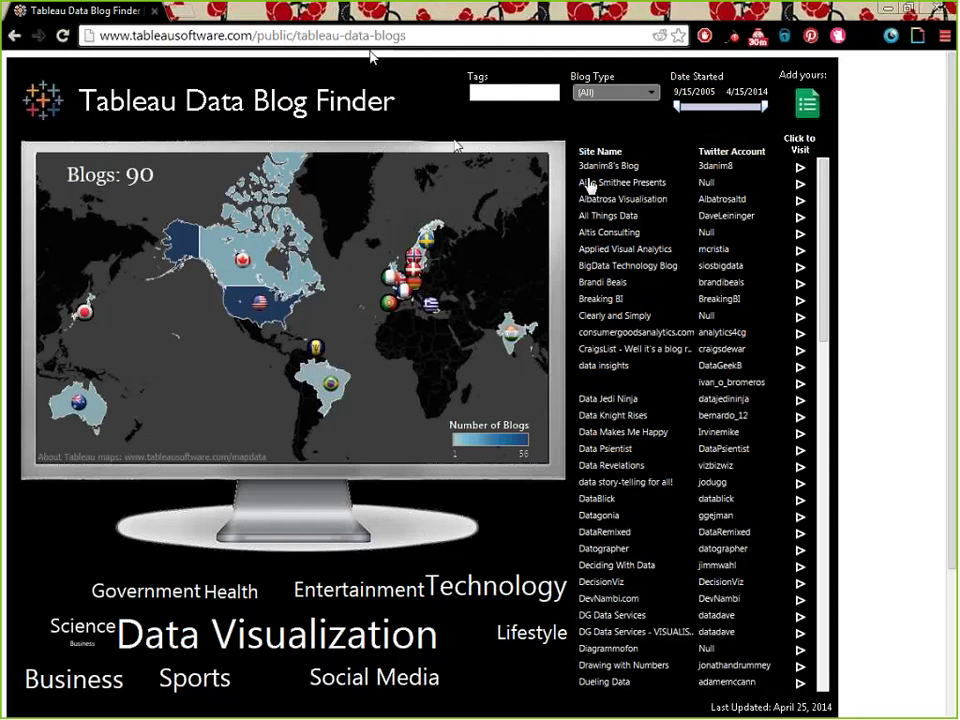
left_click_drag(827, 212, 855, 563)
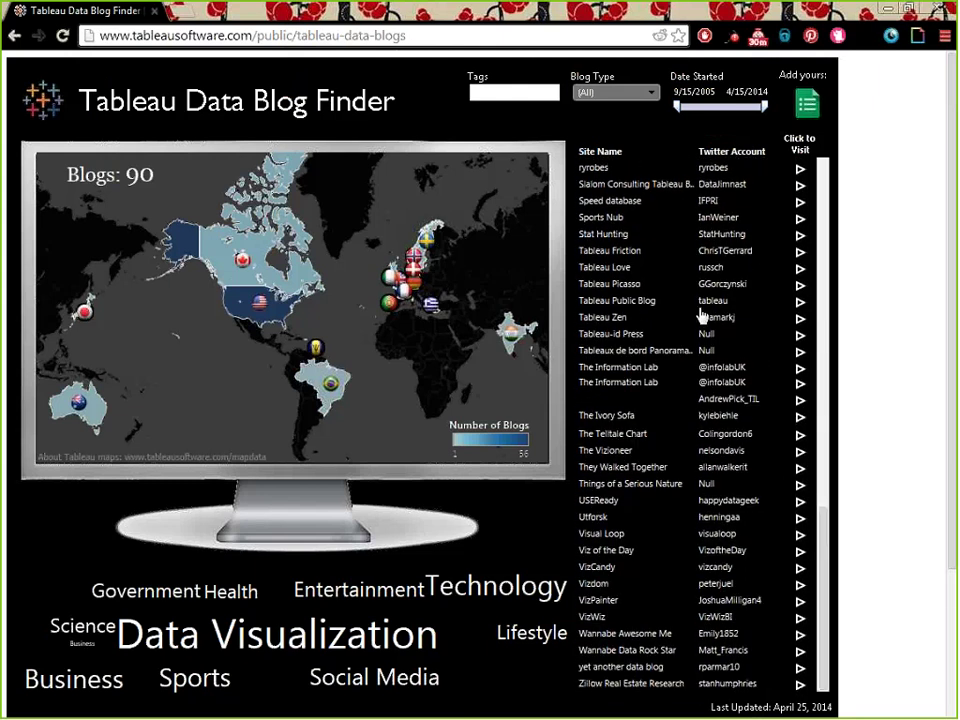
Load feedly.com's All feed in a new tab, then switch back to the Data Blog Finder.
left_click(190, 18)
type("fed")
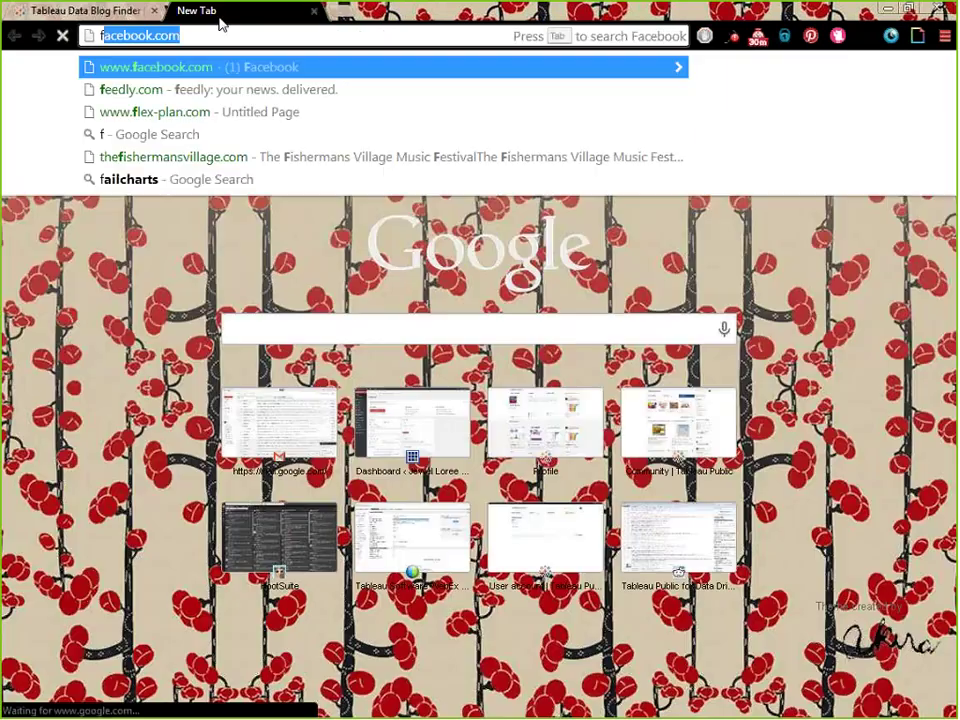
key("BackSpace")
type("ed")
key("Return")
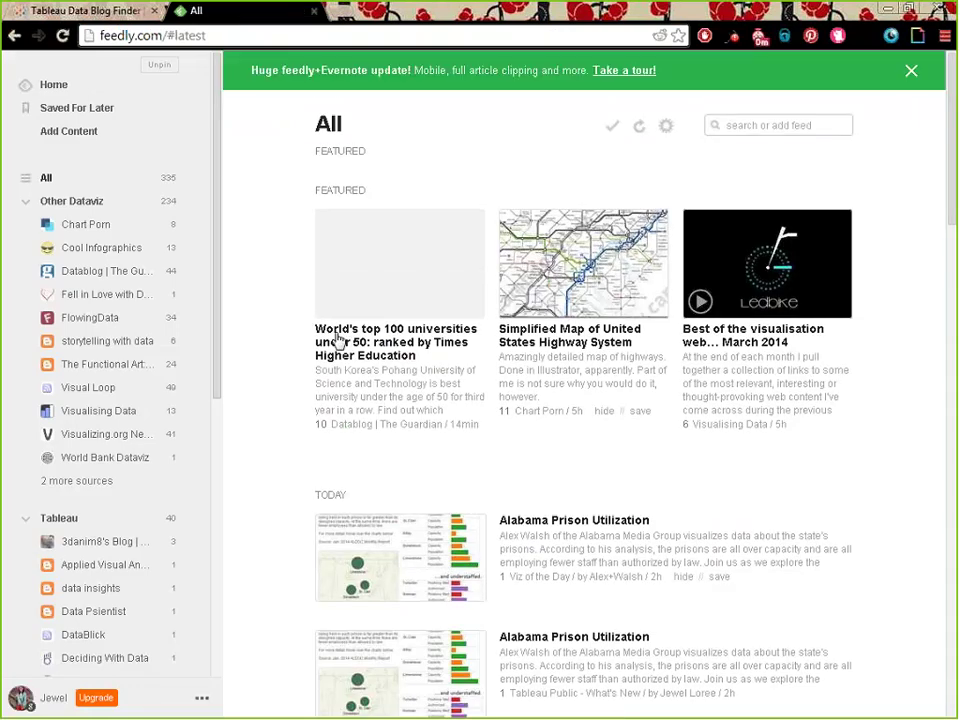
key("ctrl+shift+Tab")
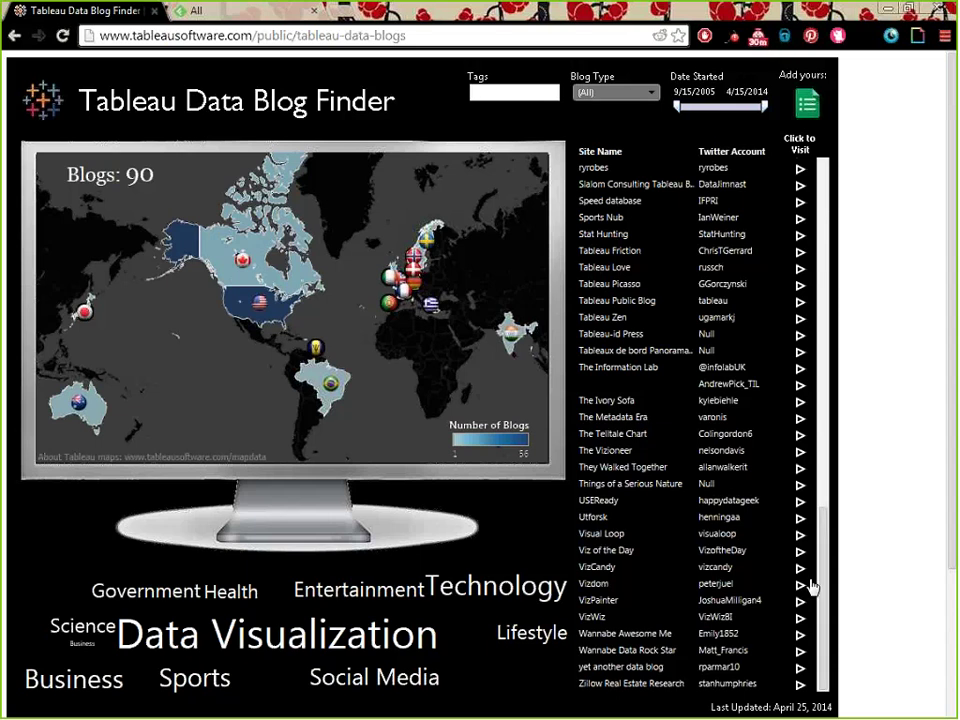
Scroll the Data Blog Finder list back to the top and open a new browser tab.
scroll(812, 587, "down", 2)
scroll(774, 598, "up", 10)
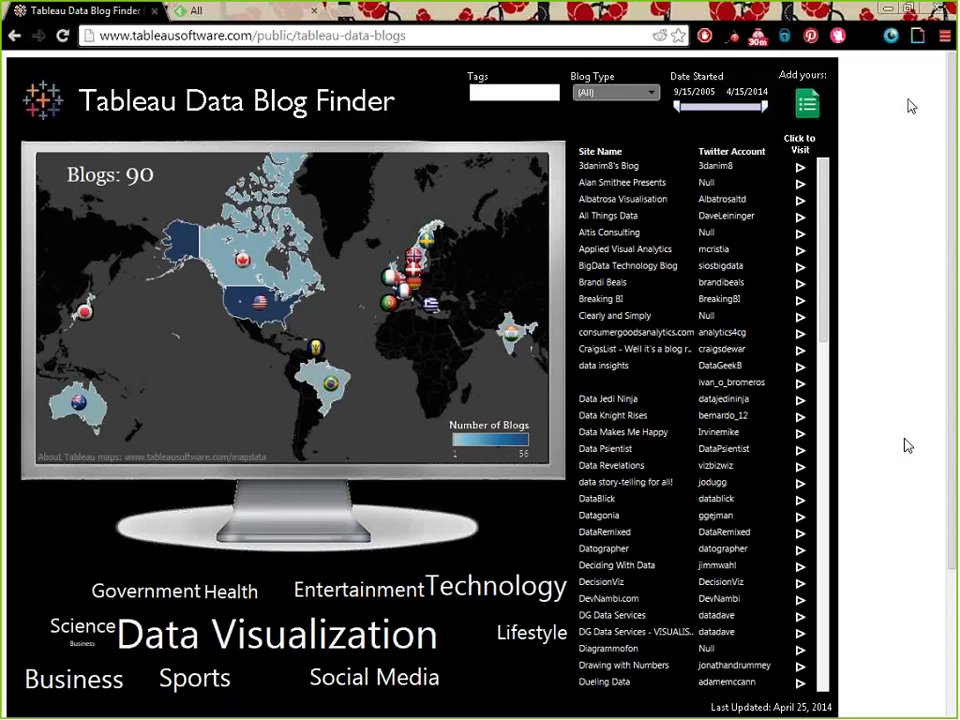
left_click(332, 12)
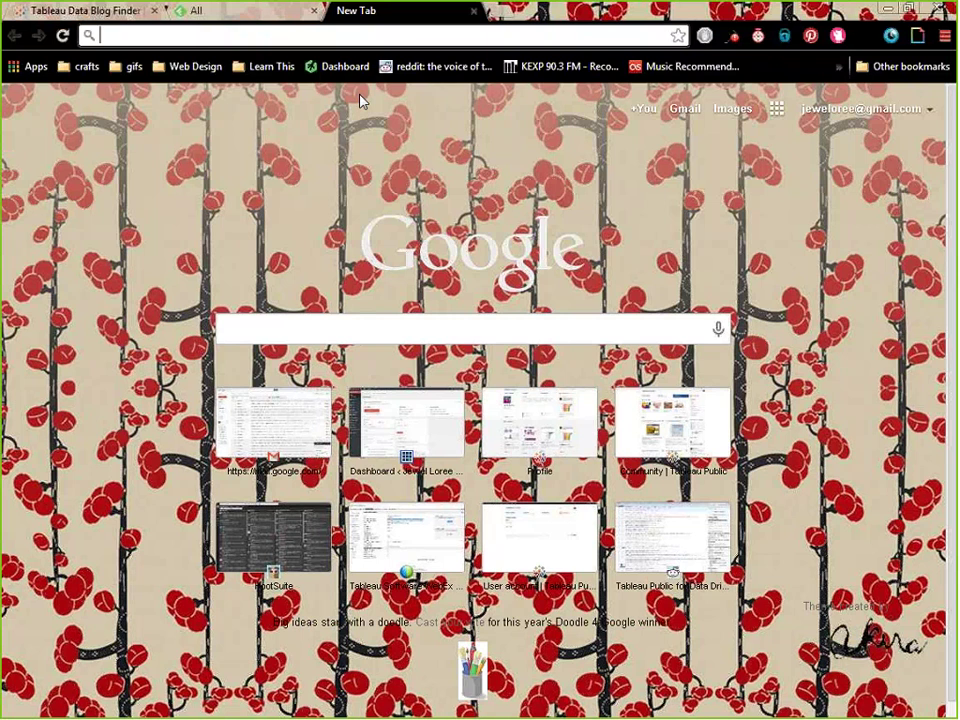
Google 'tableau forums', open the Tableau Support Community site and sign in.
type("tableau forums")
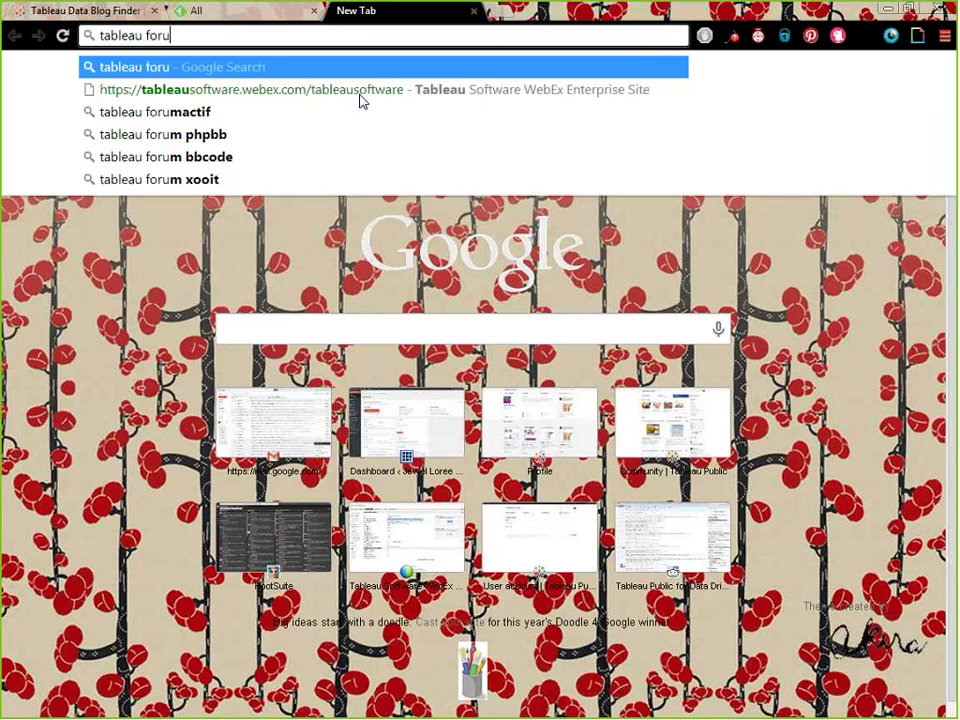
key("Return")
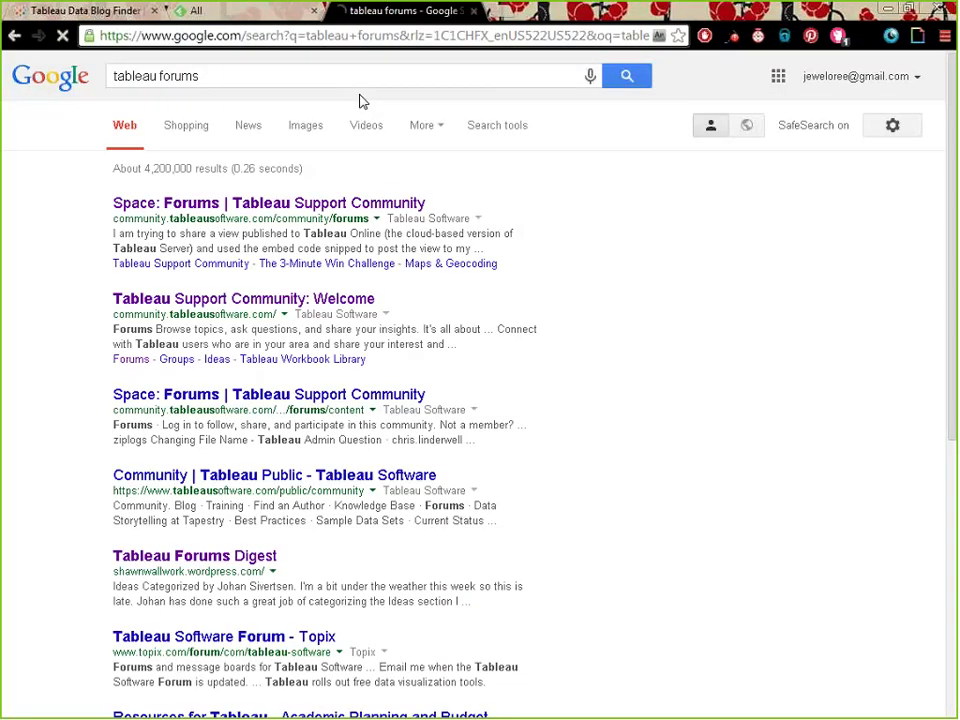
left_click(200, 298)
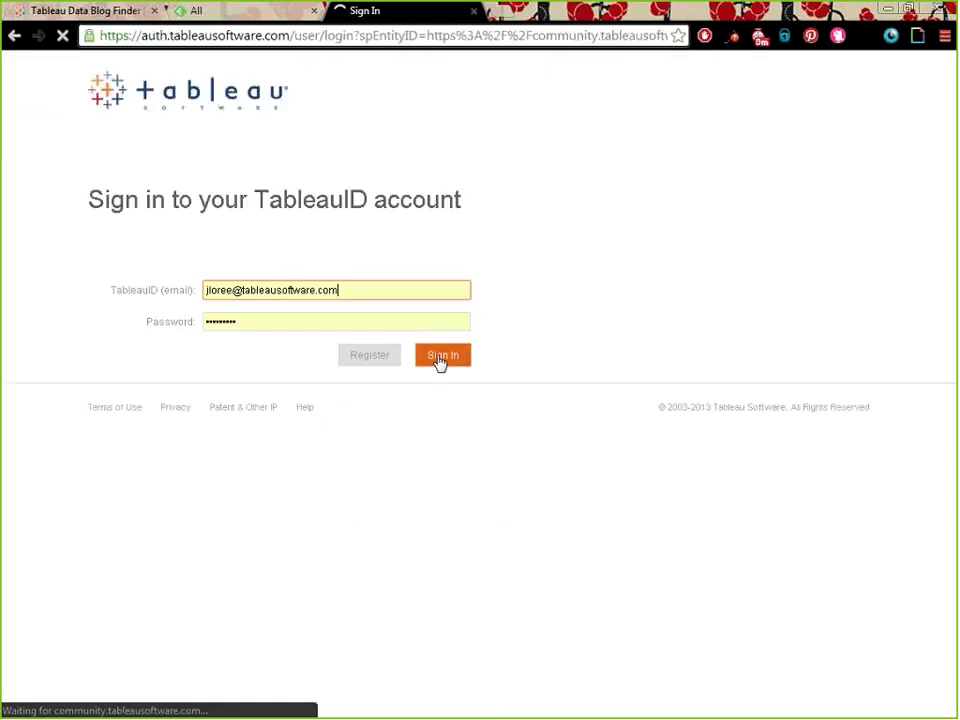
left_click(440, 358)
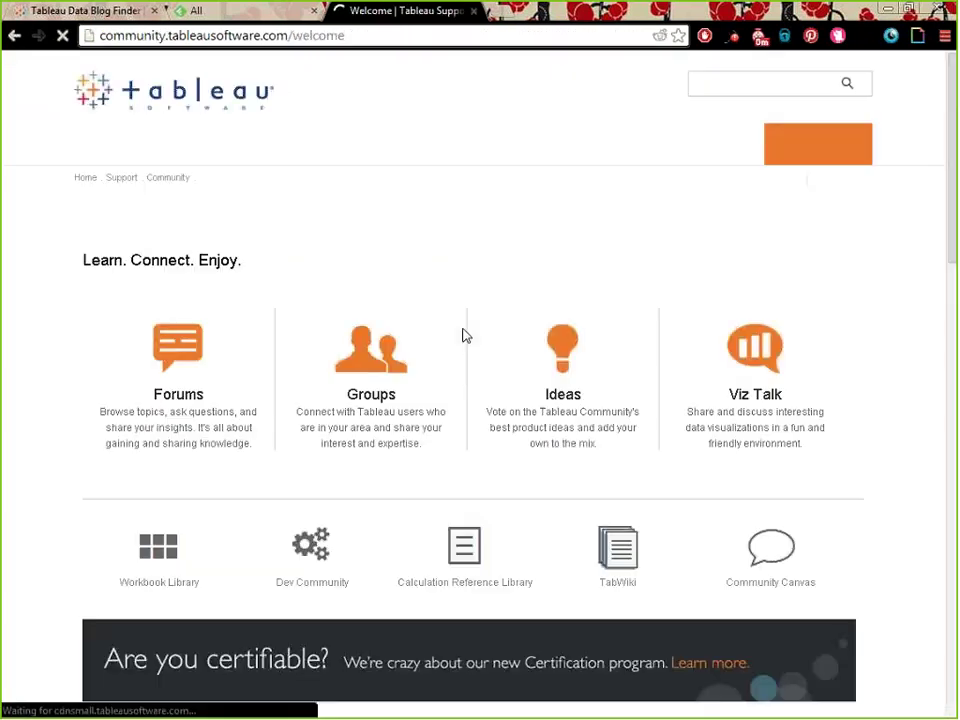
Open the Forums section and scroll through its Recent Activity threads.
left_click(200, 342)
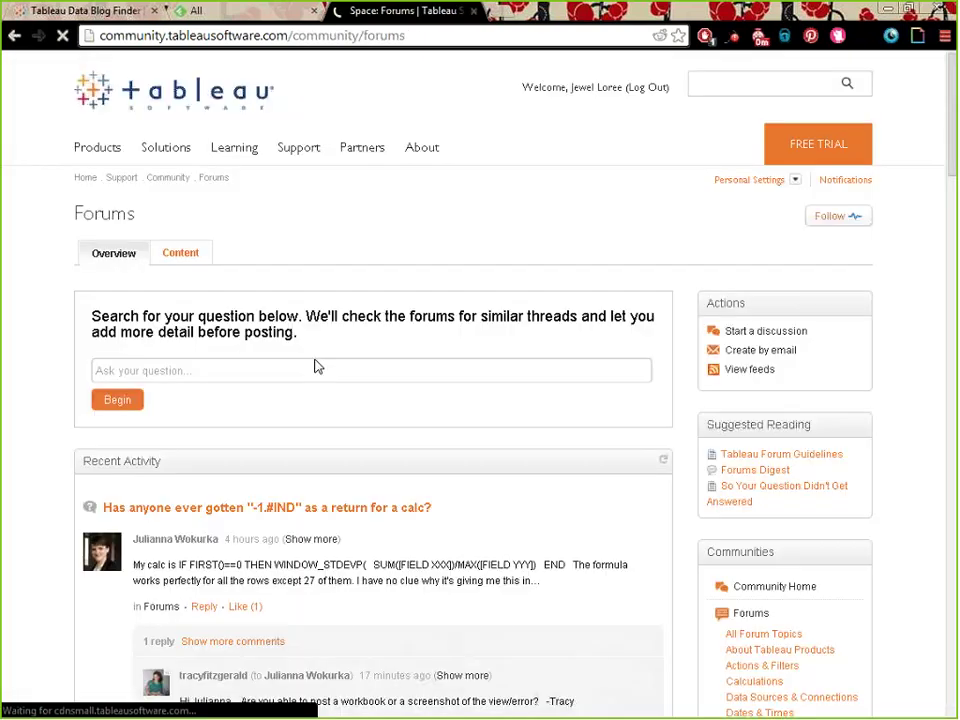
scroll(315, 367, "down", 2)
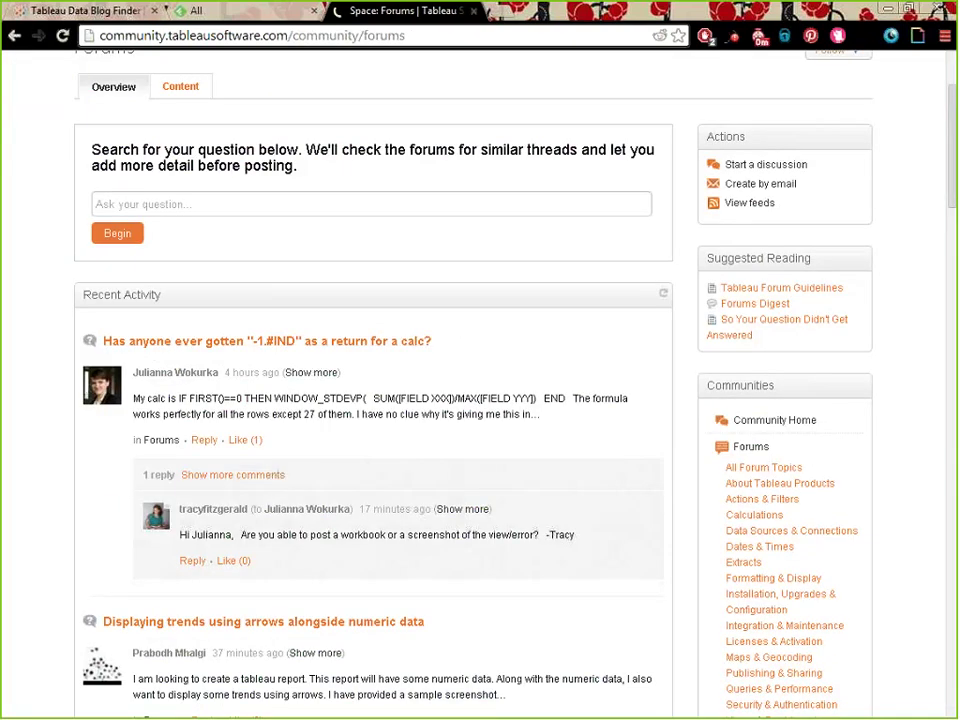
scroll(573, 380, "down", 3)
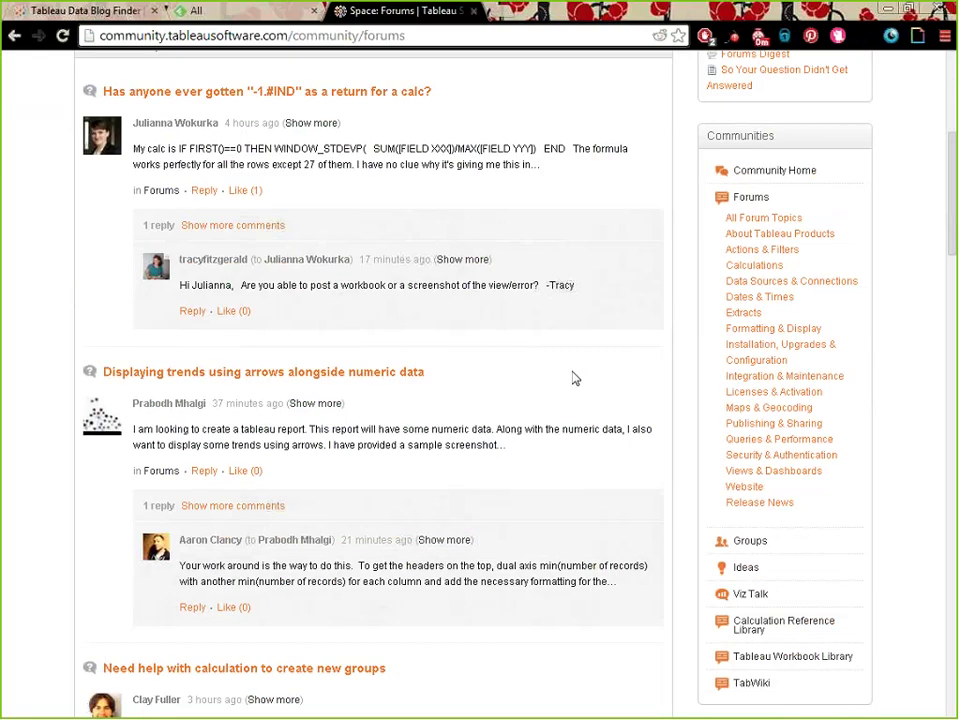
scroll(575, 378, "down", 3)
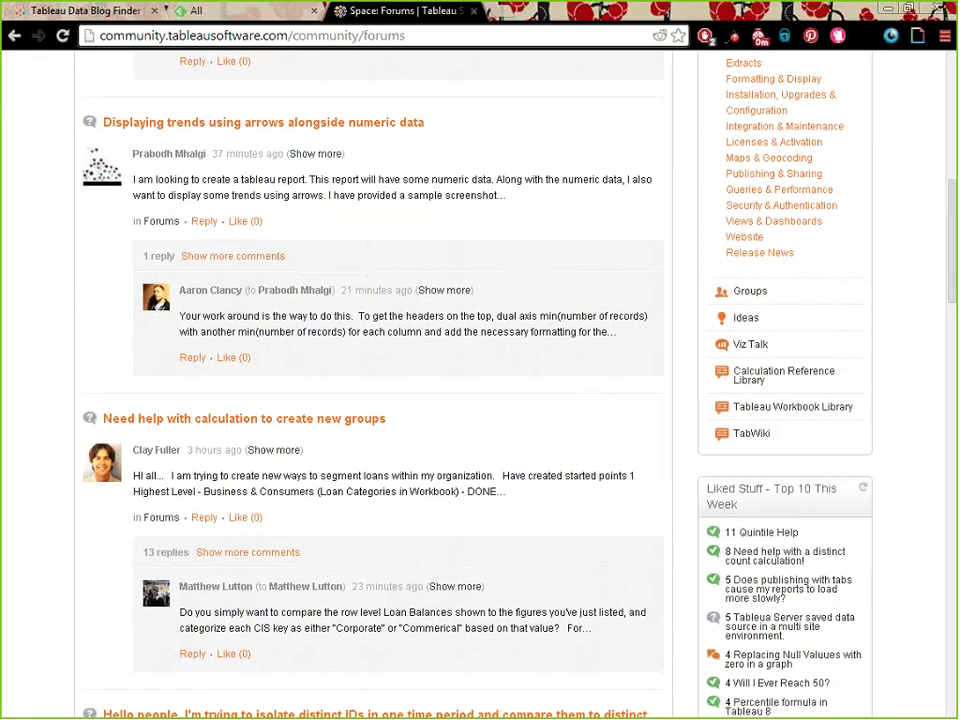
scroll(566, 315, "down", 6)
scroll(566, 314, "down", 20)
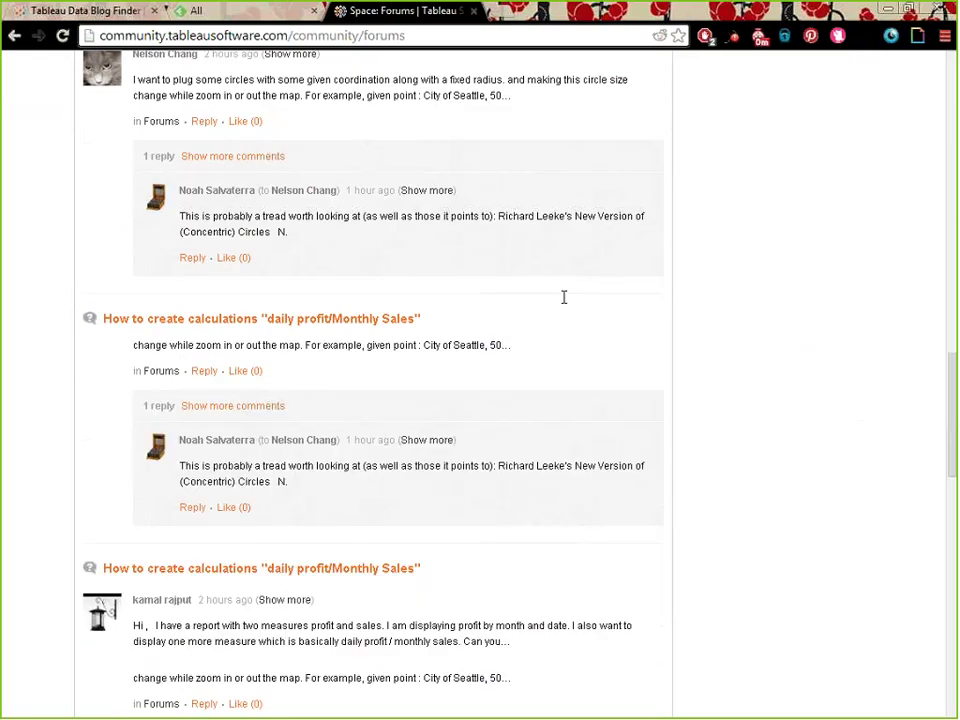
scroll(563, 300, "up", 20)
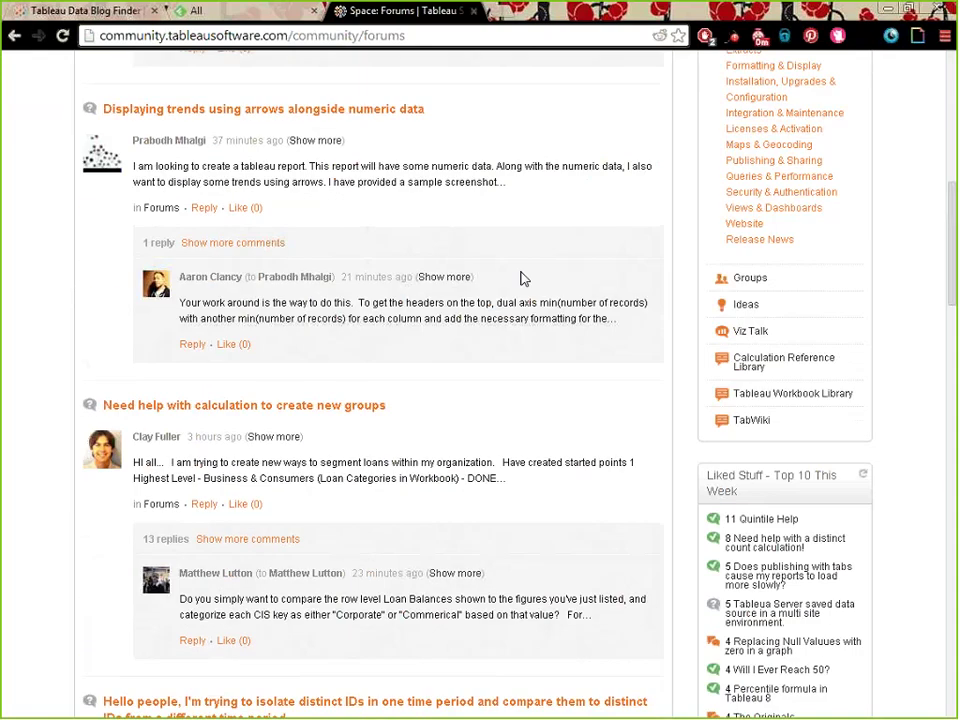
Google 'use parameter switch measure tableau' in a new tab and open the Swapping Measures Using Parameters result.
left_click(497, 15)
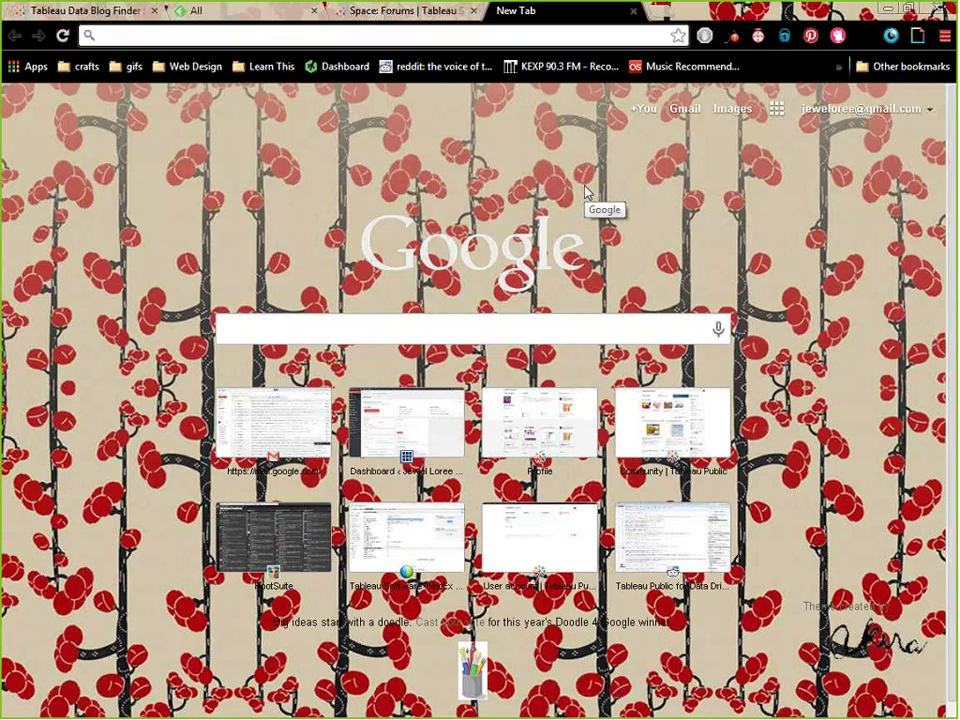
type("use par")
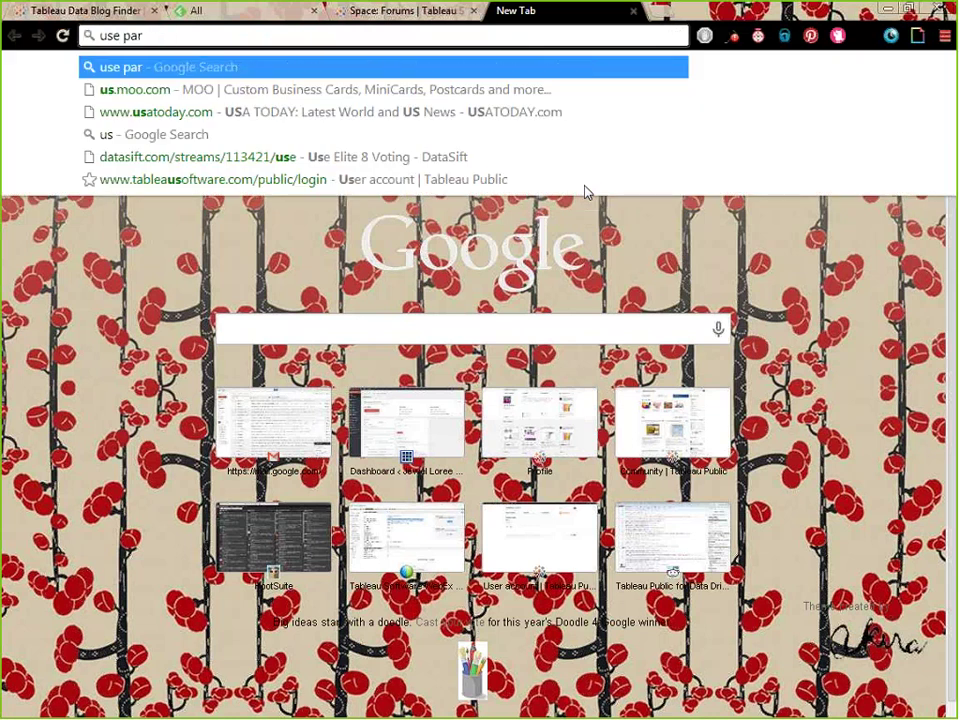
type("ameter")
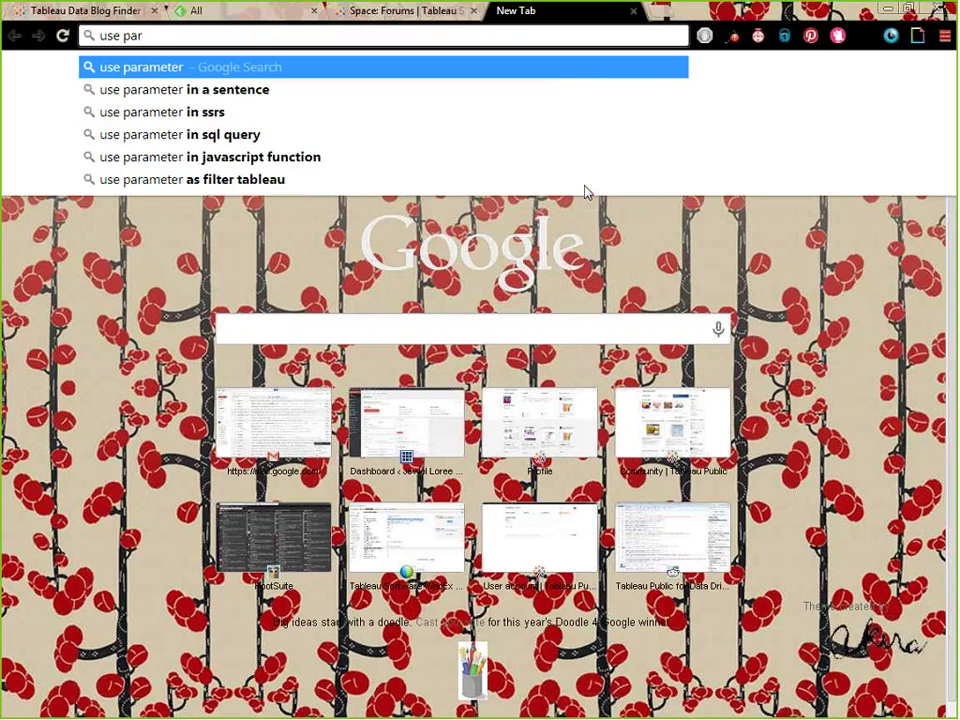
type(" switch m")
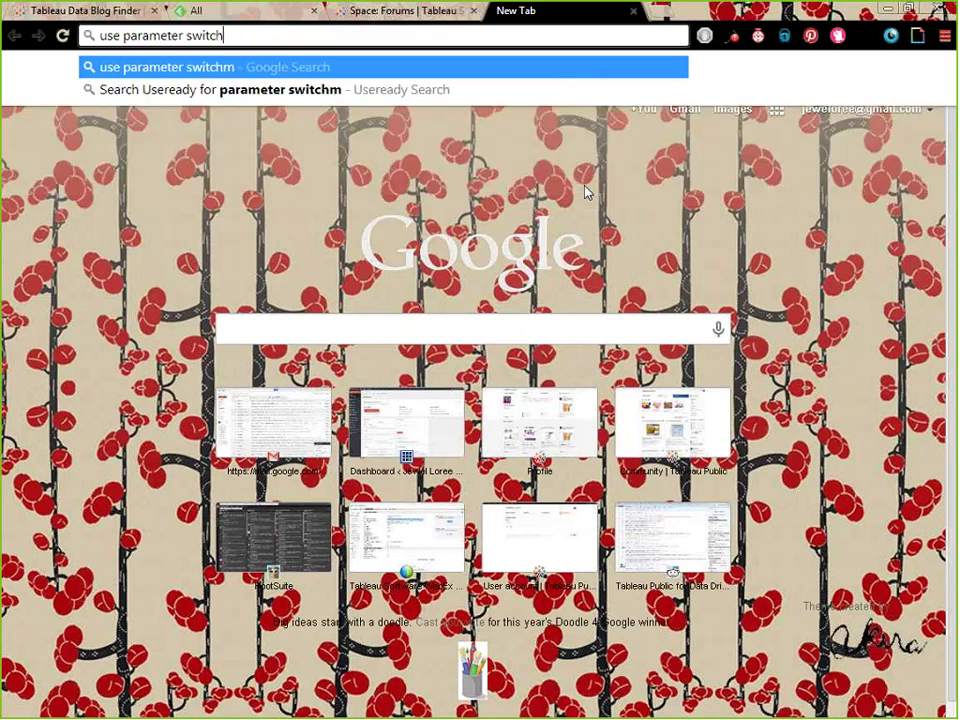
key("BackSpace")
type("m")
type("easure ")
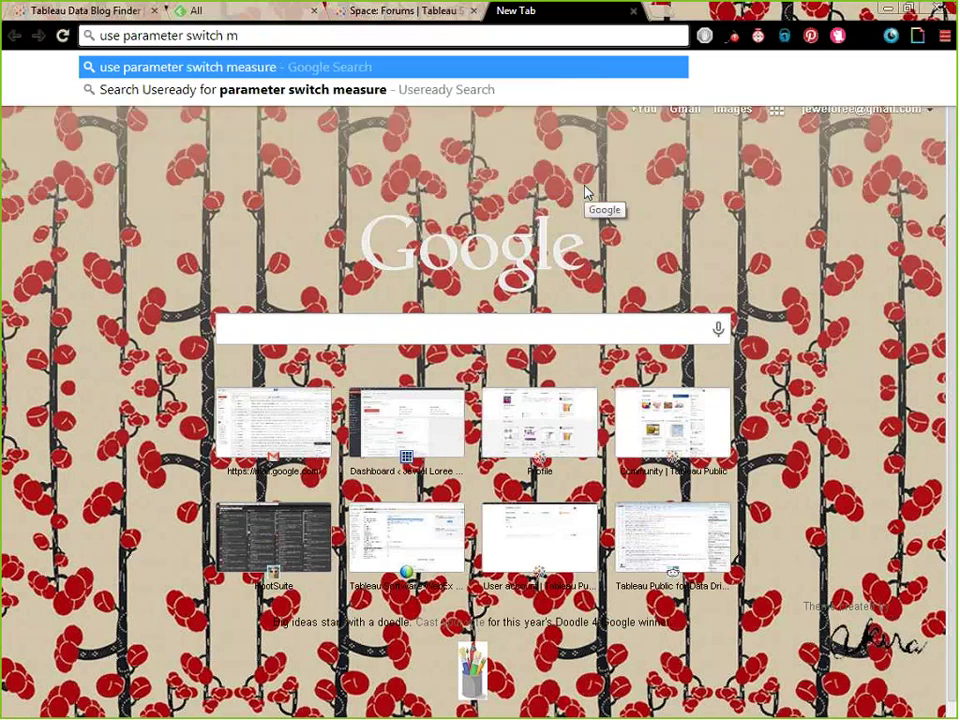
type("tableau")
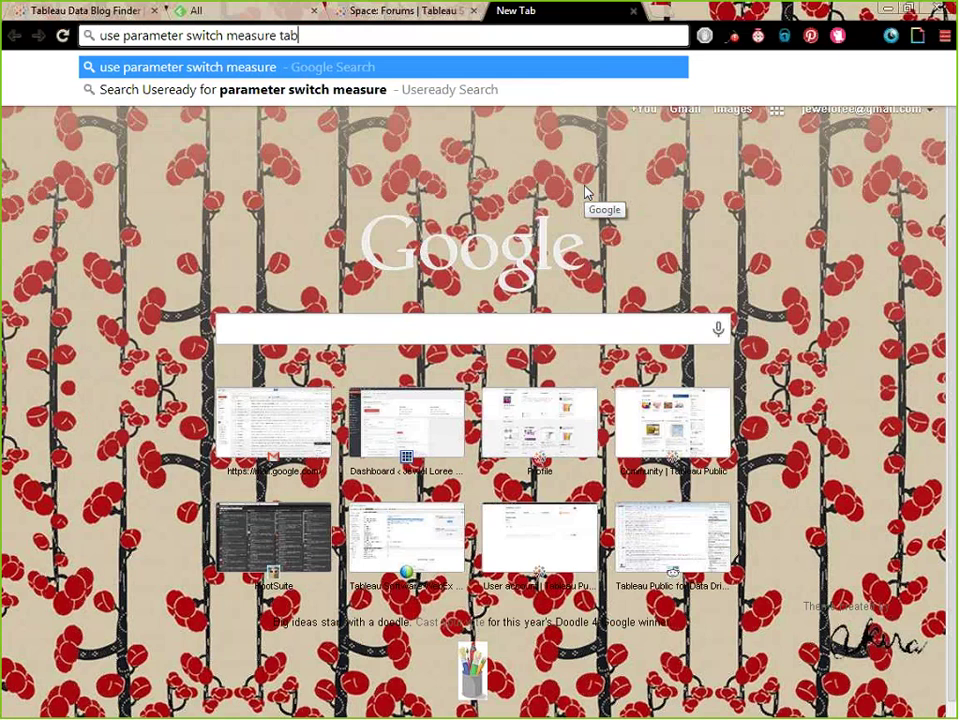
key("Return")
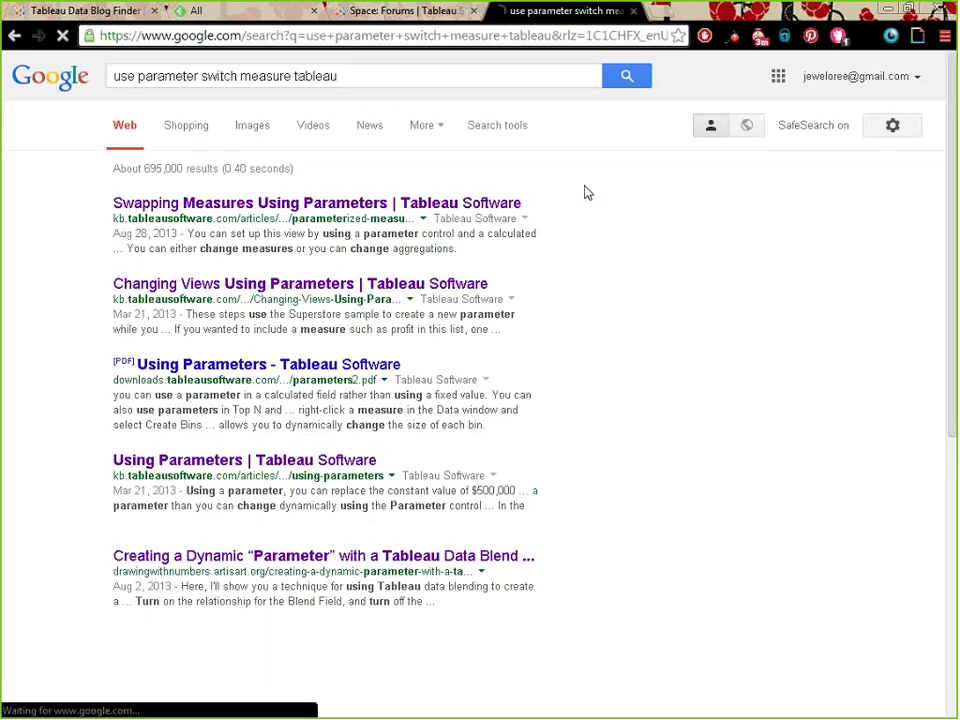
left_click(512, 203)
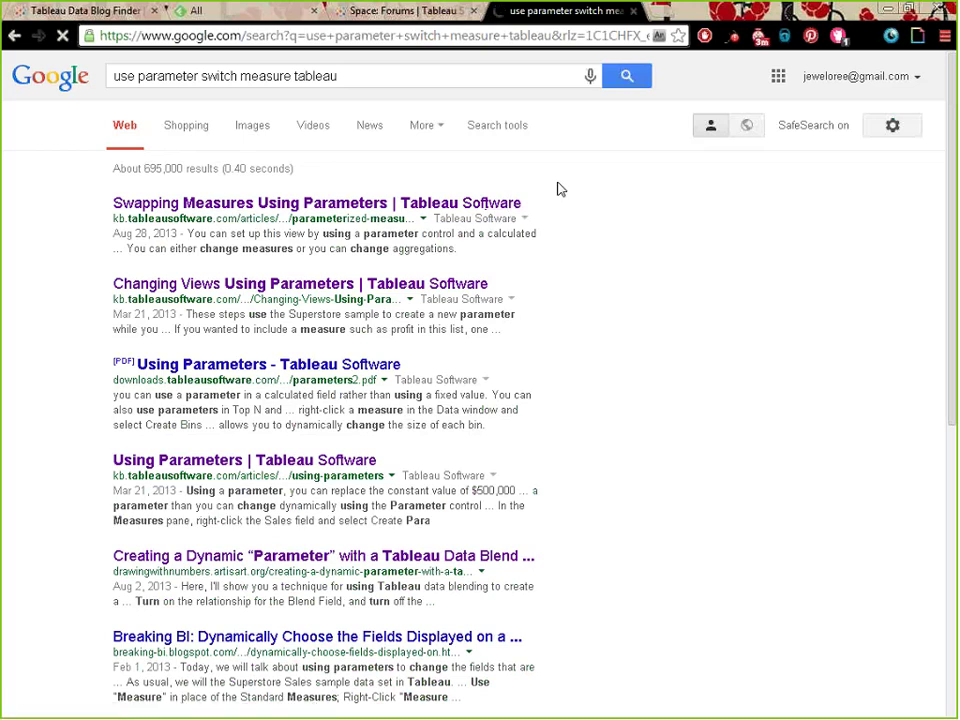